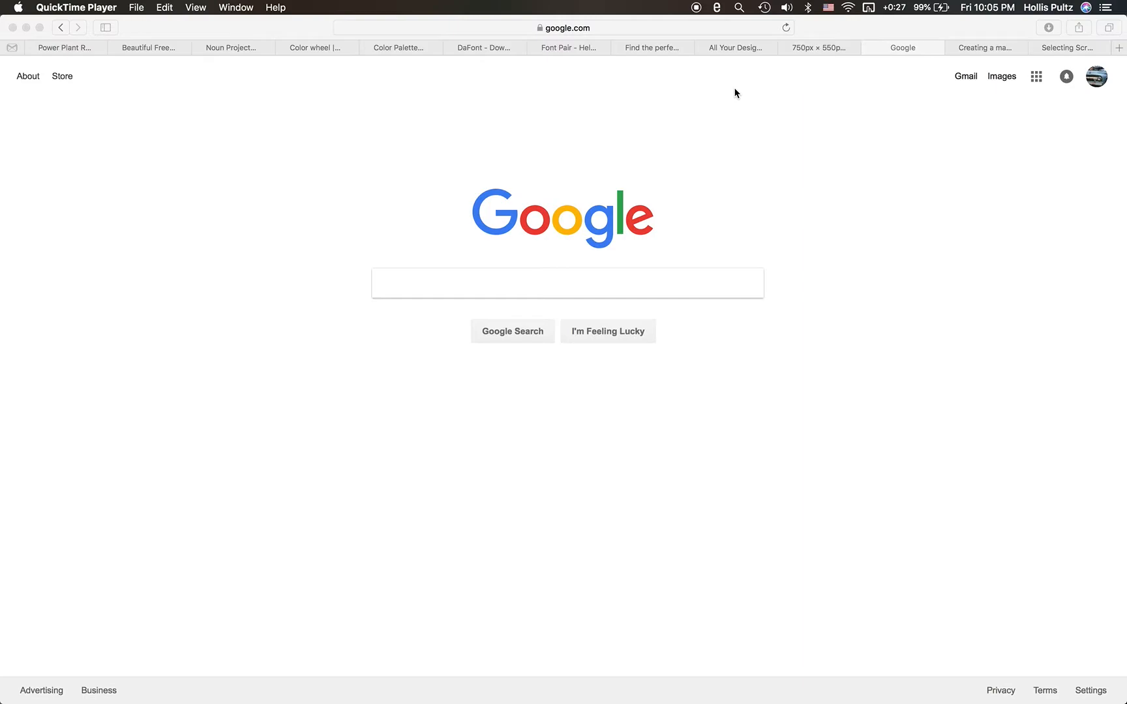
- Review the DS106 assignment page "Create Your Favorite Book Cover" for its instructions, and return to the Google home page
{"action": "key", "text": "ctrl+Left"}
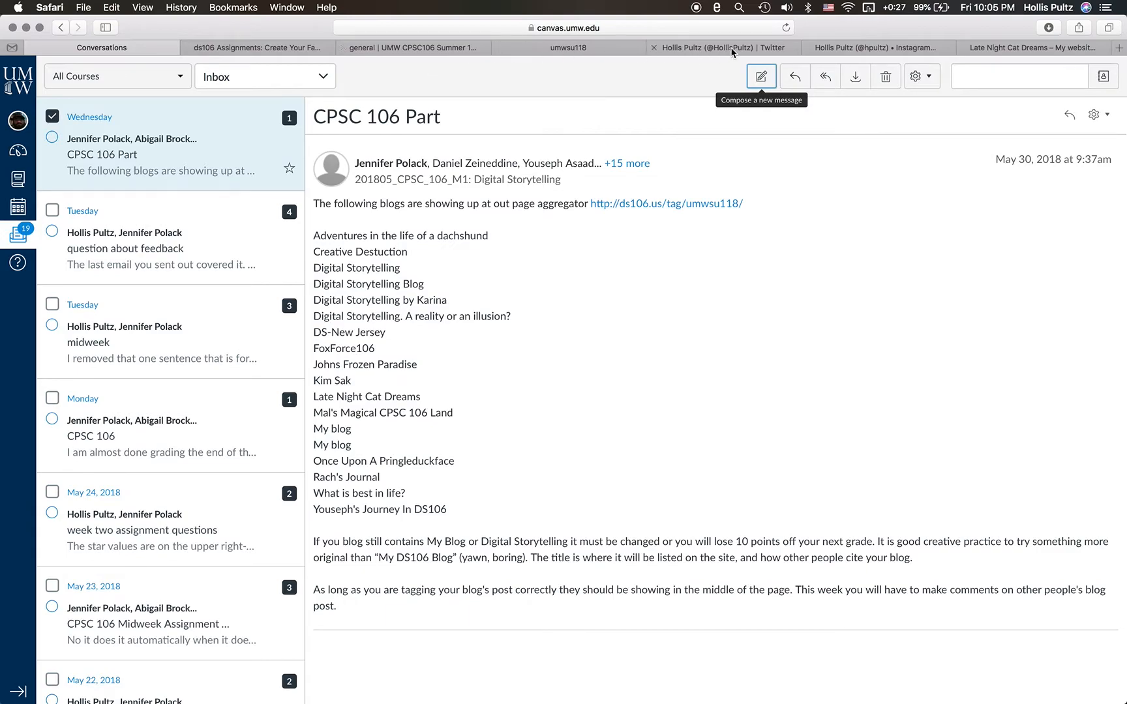
{"action": "left_click", "coordinate": [268, 49]}
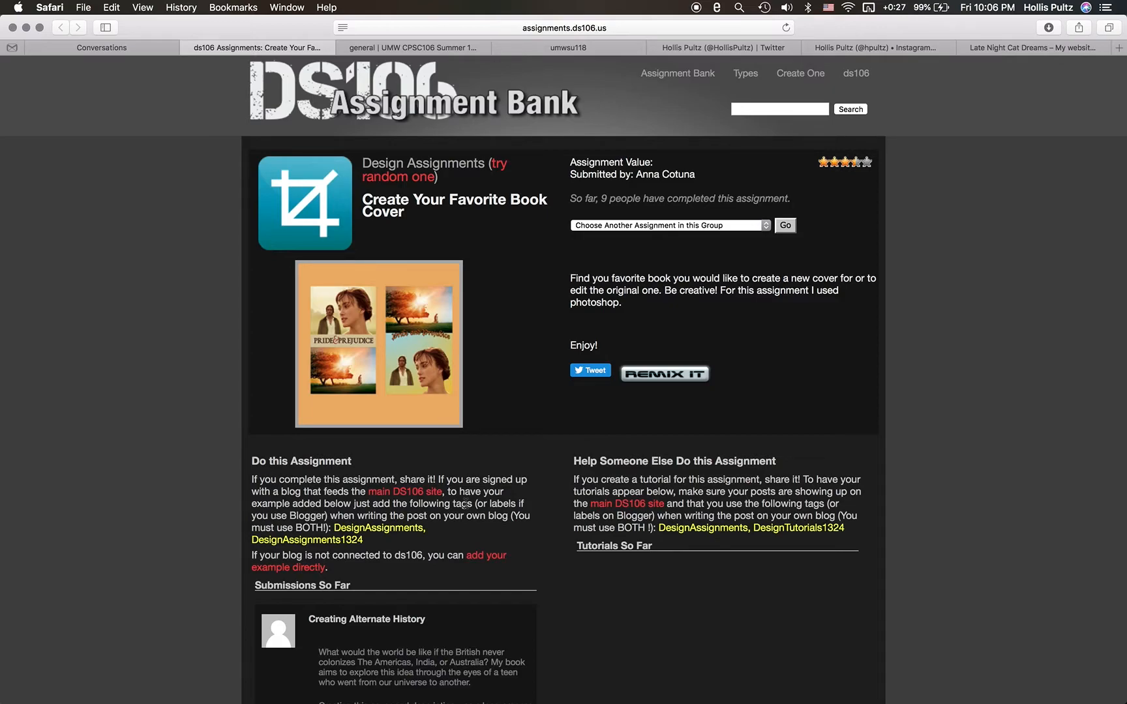
{"action": "key", "text": "ctrl+Right"}
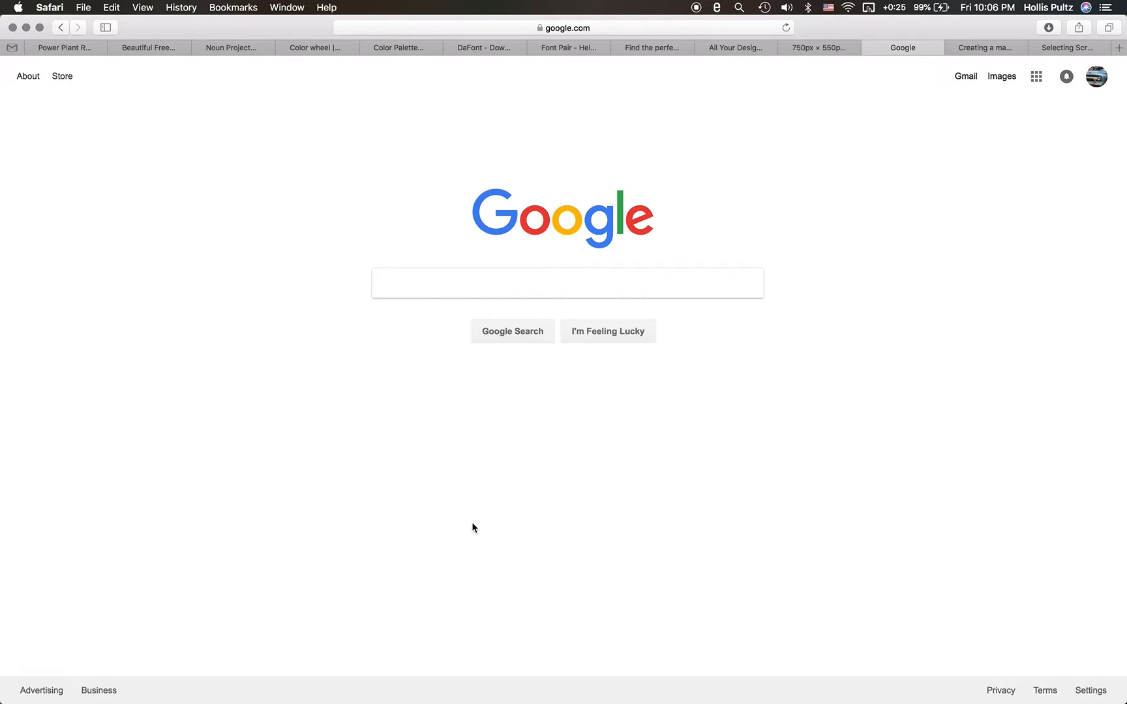
{"action": "key", "text": "ctrl+Left"}
{"action": "key", "text": "ctrl+Right"}
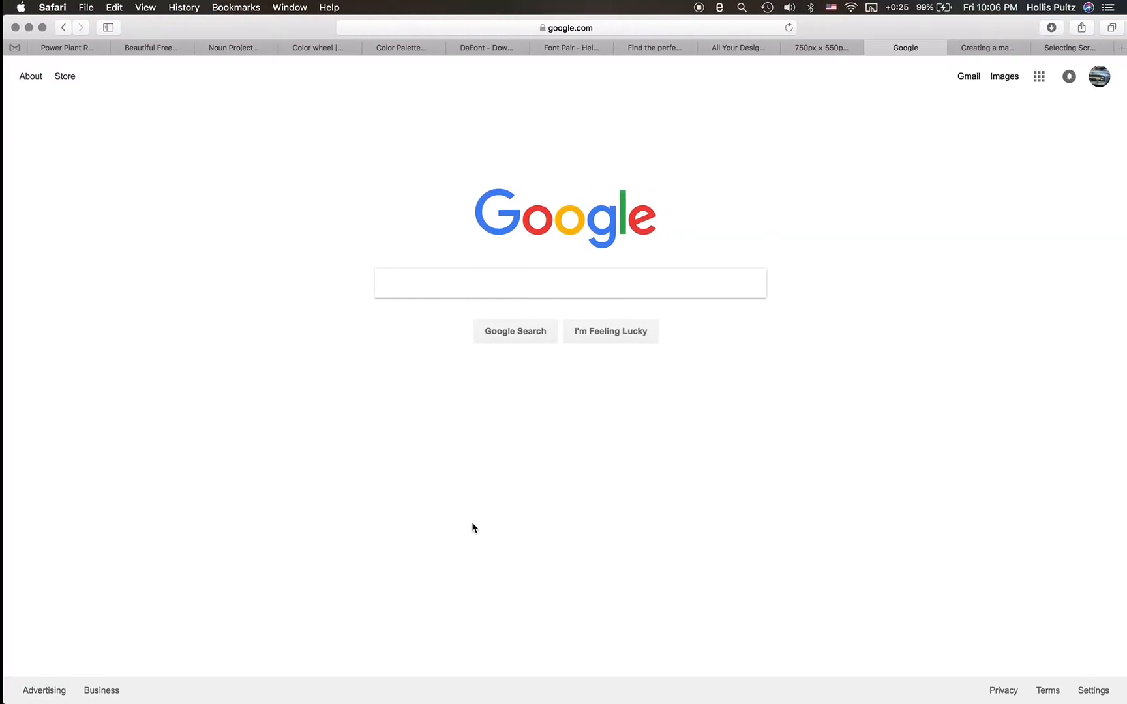
- Search Google for "christine stephen king"
{"action": "left_click", "coordinate": [594, 285]}
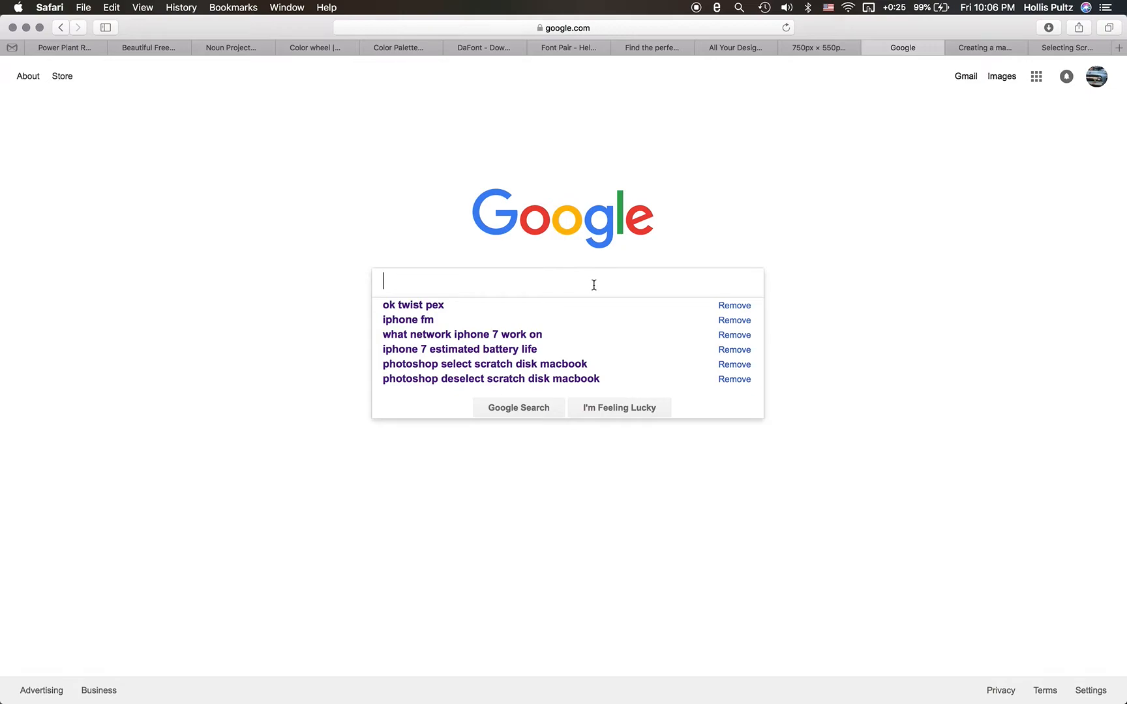
{"action": "type", "text": "c"}
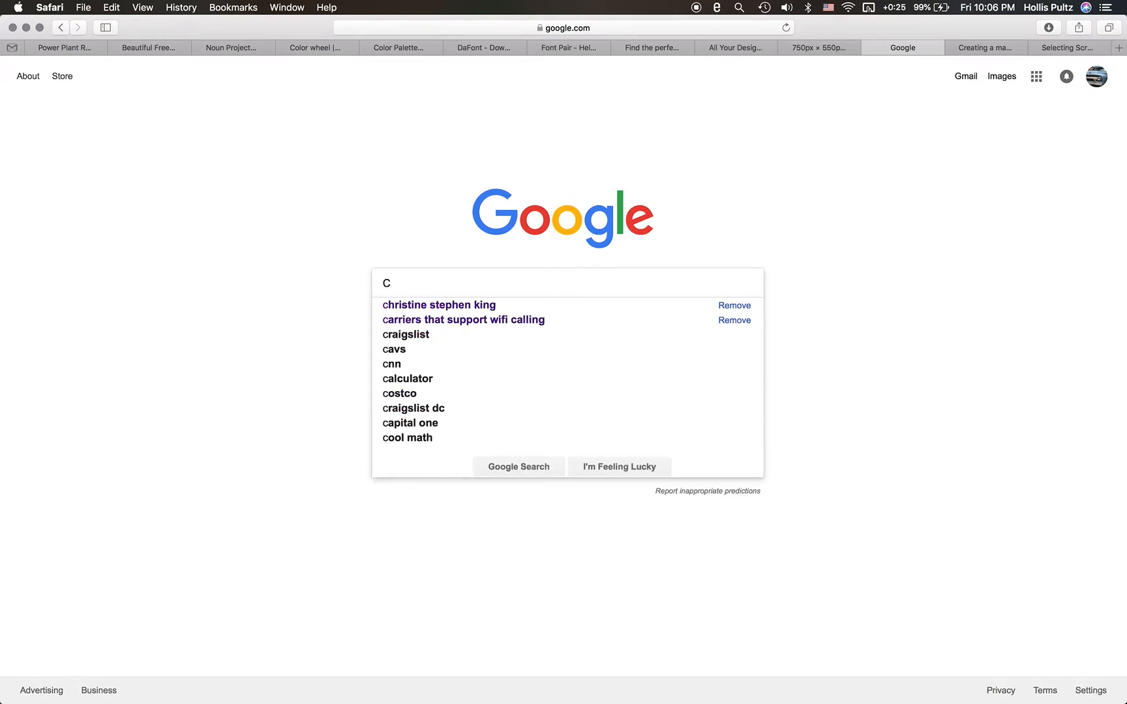
{"action": "type", "text": "hristi"}
{"action": "type", "text": "an"}
{"action": "key", "text": "BackSpace"}
{"action": "key", "text": "BackSpace"}
{"action": "type", "text": "ne"}
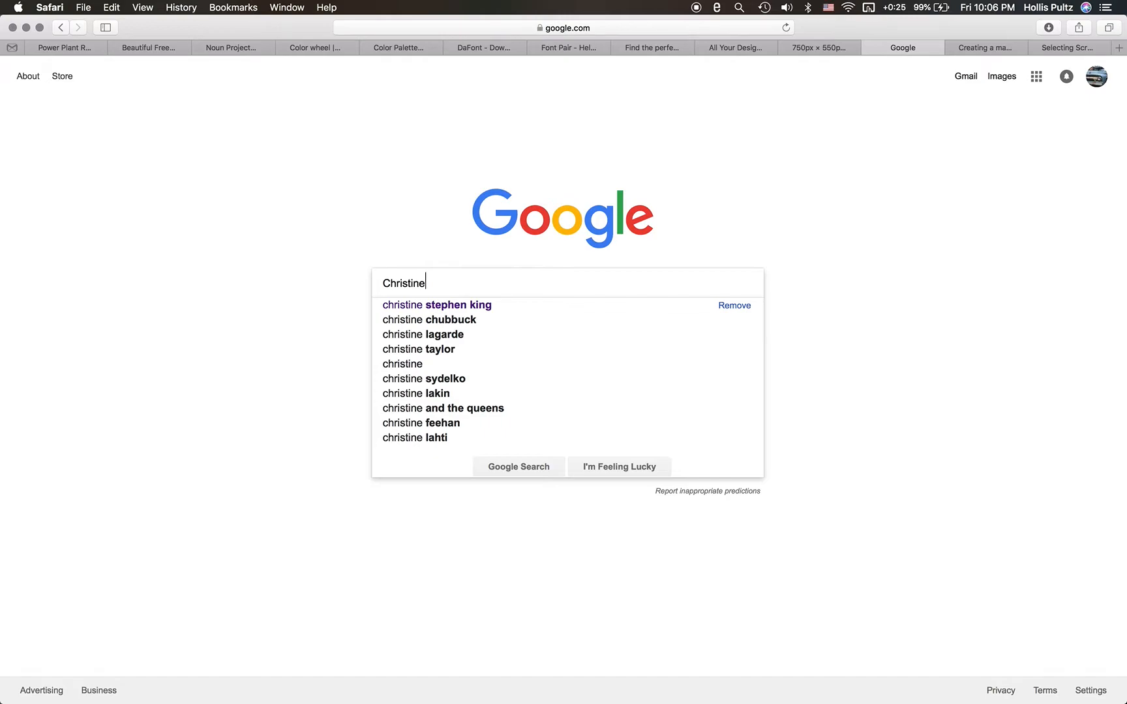
{"action": "left_click", "coordinate": [545, 312]}
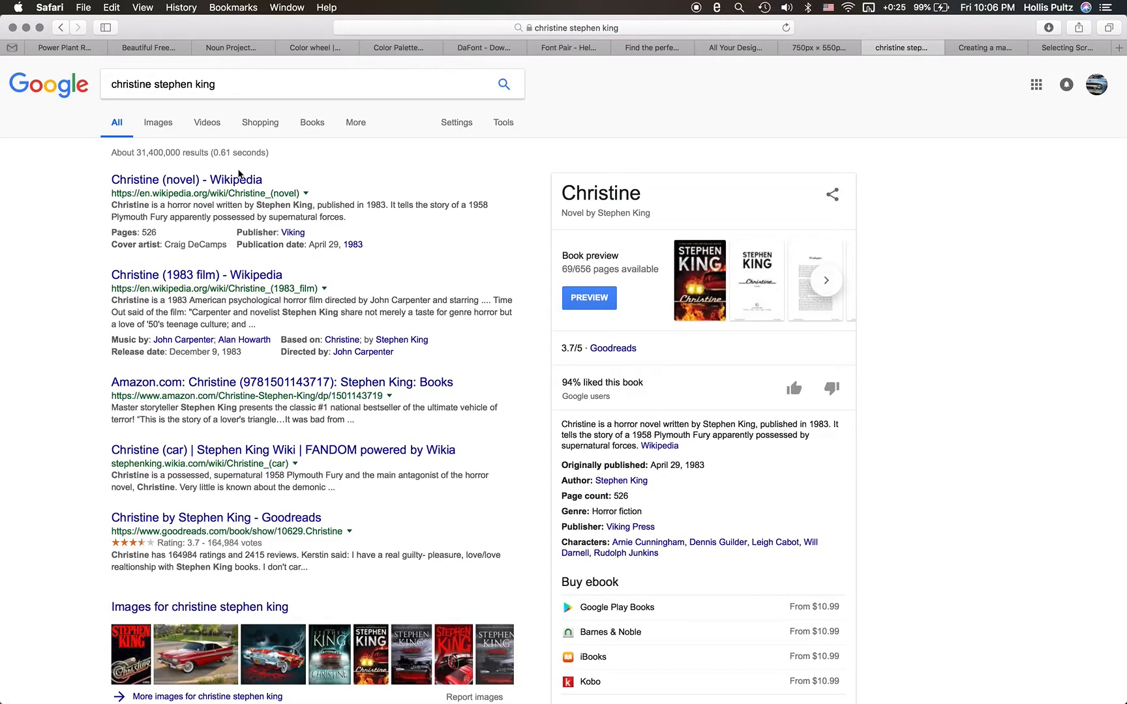
- Browse the image results and open the orange-red Christine cover with grey STEPHEN KING lettering
{"action": "left_click", "coordinate": [168, 124]}
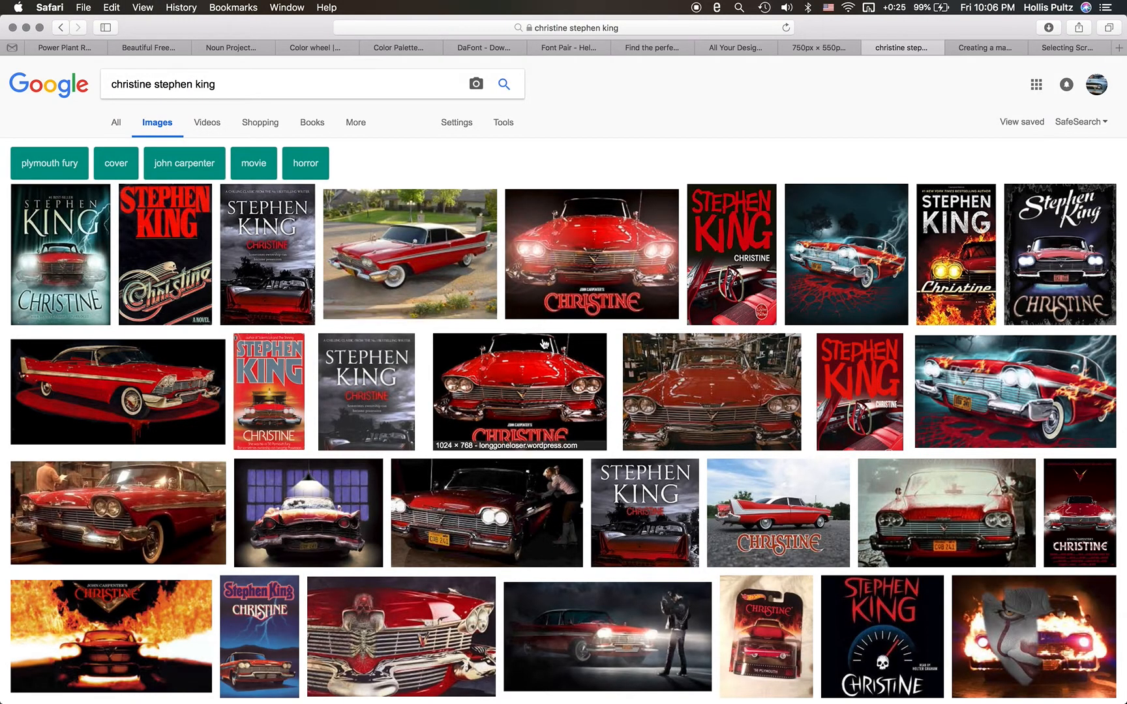
{"action": "scroll", "coordinate": [590, 386], "scroll_direction": "down", "scroll_amount": 3}
{"action": "scroll", "coordinate": [590, 386], "scroll_direction": "down", "scroll_amount": 5}
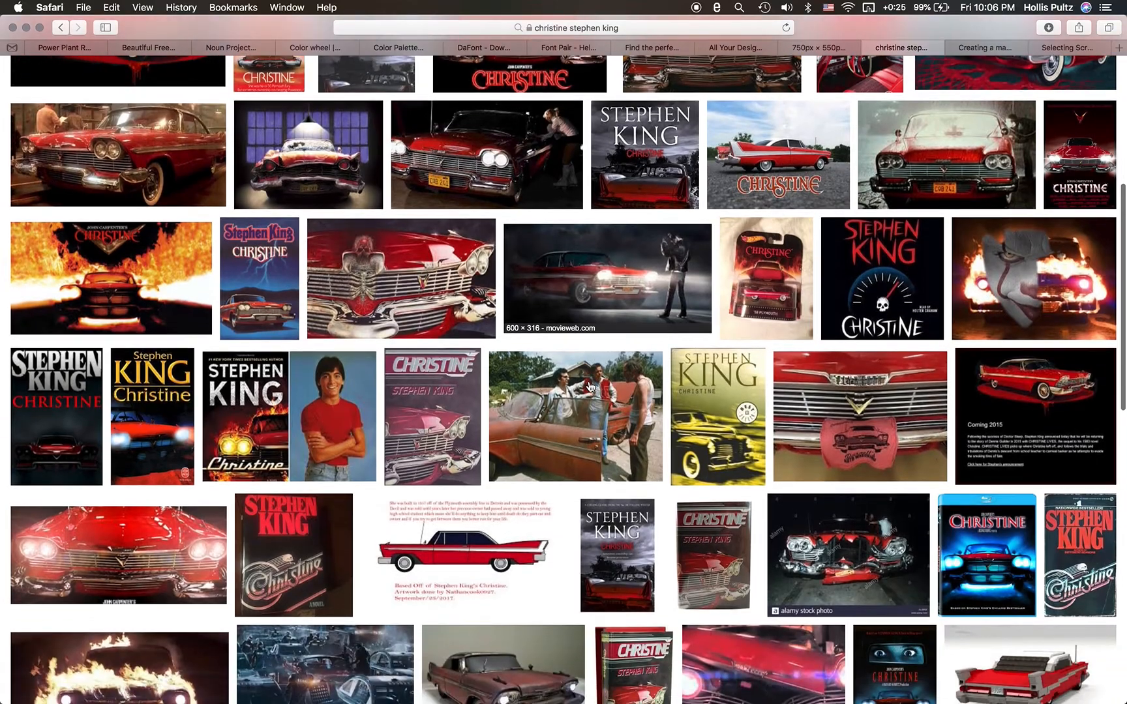
{"action": "scroll", "coordinate": [589, 387], "scroll_direction": "down", "scroll_amount": 4}
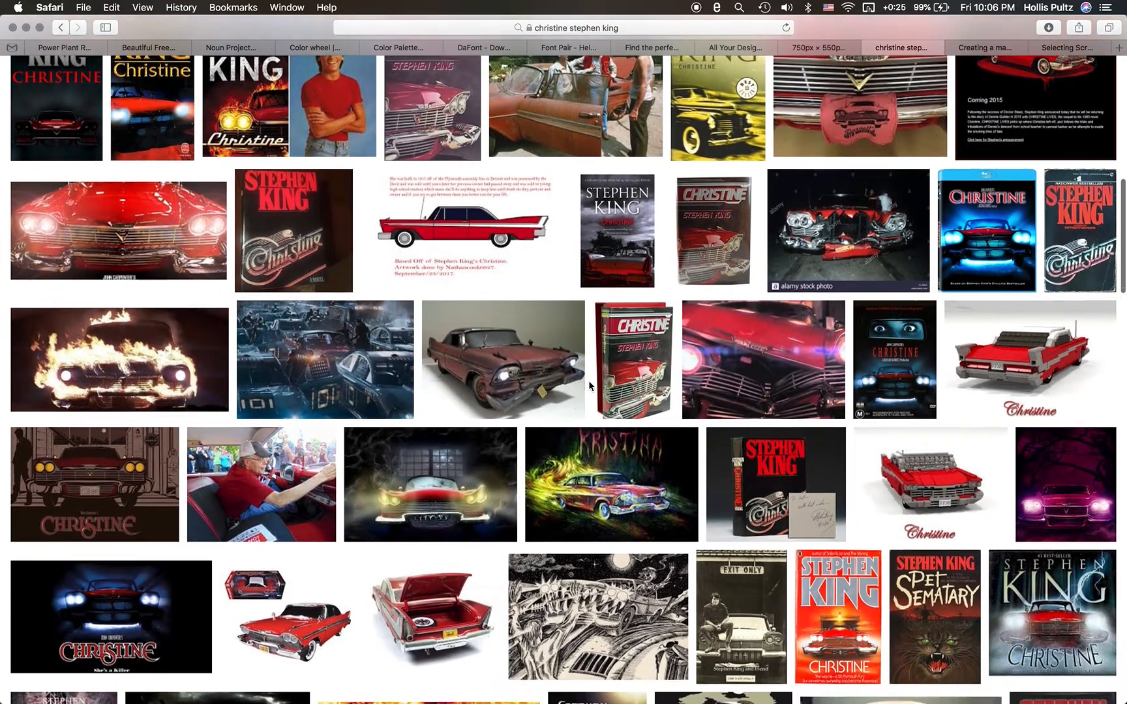
{"action": "scroll", "coordinate": [589, 387], "scroll_direction": "down", "scroll_amount": 1}
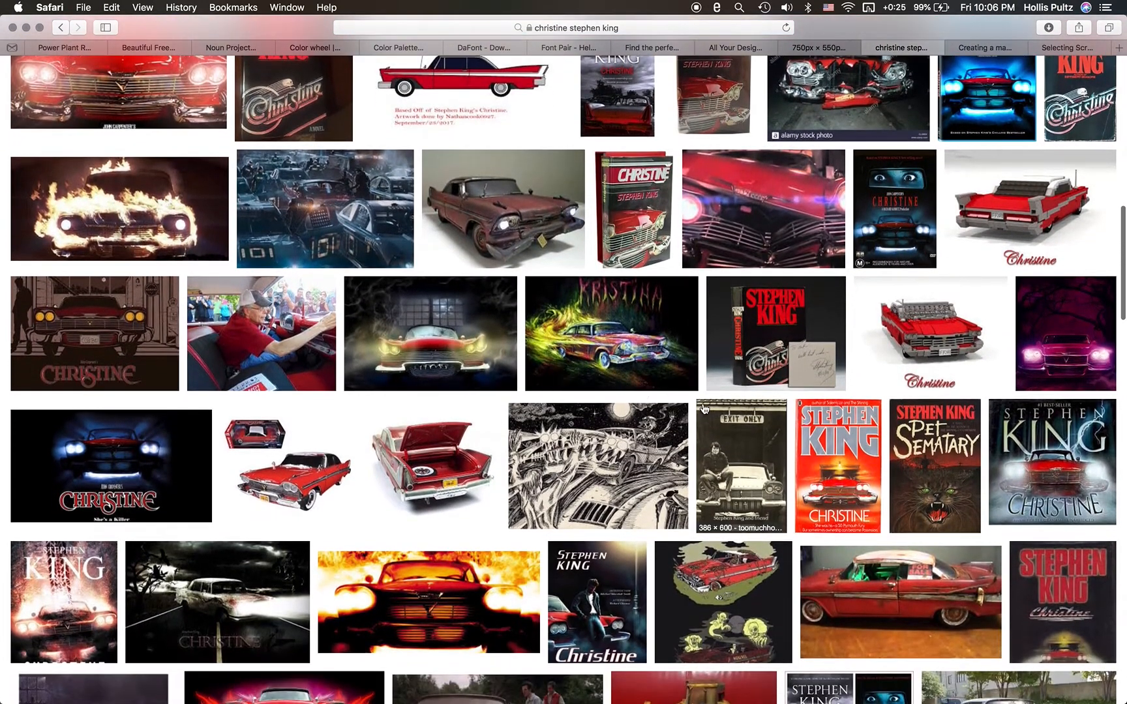
{"action": "left_click", "coordinate": [829, 450]}
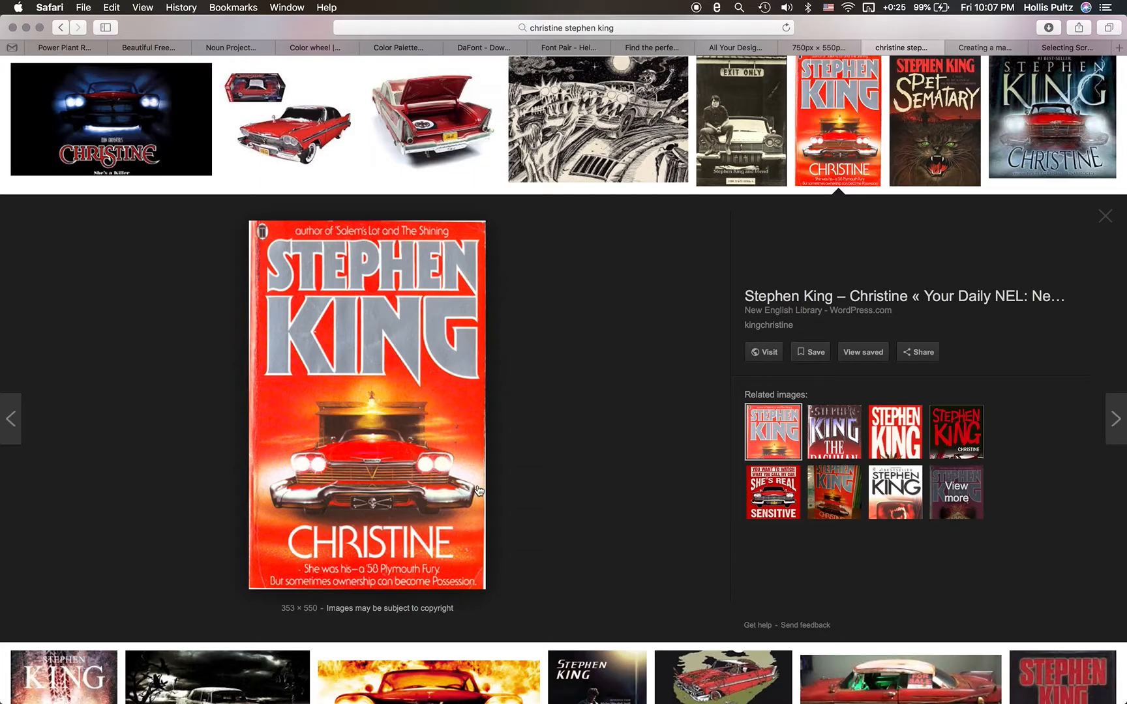
- Save the cover image as christine_cover_2 in the week_2_summary folder
{"action": "right_click", "coordinate": [427, 481]}
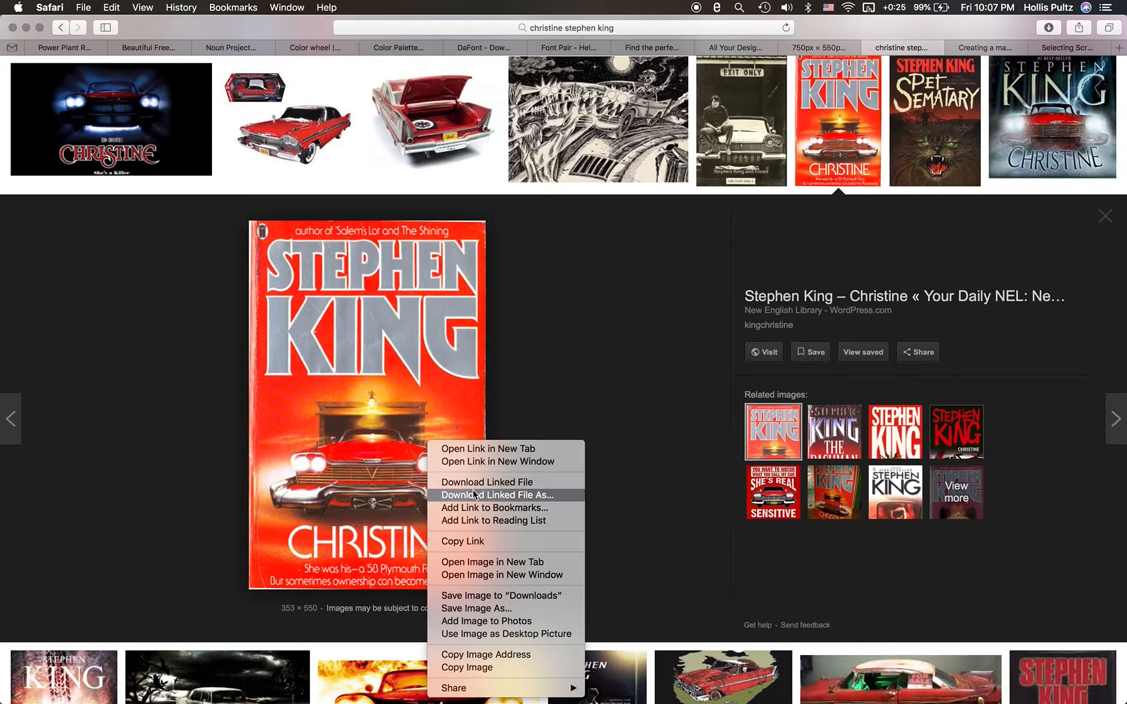
{"action": "left_click", "coordinate": [502, 610]}
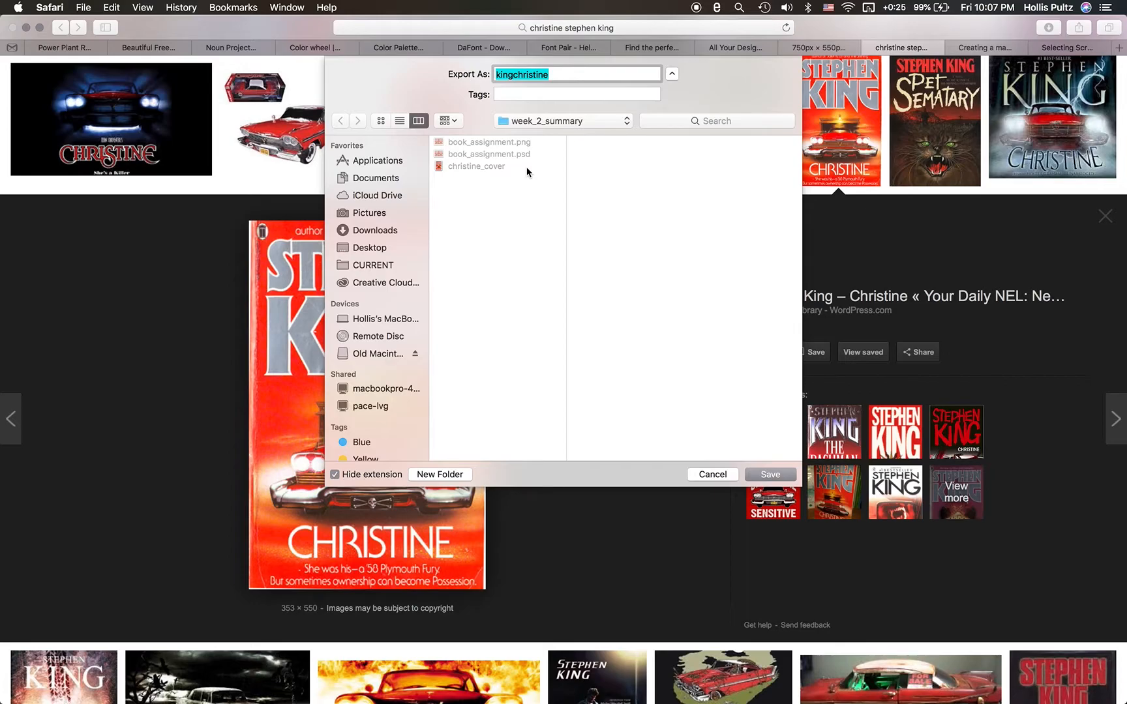
{"action": "type", "text": "christine_"}
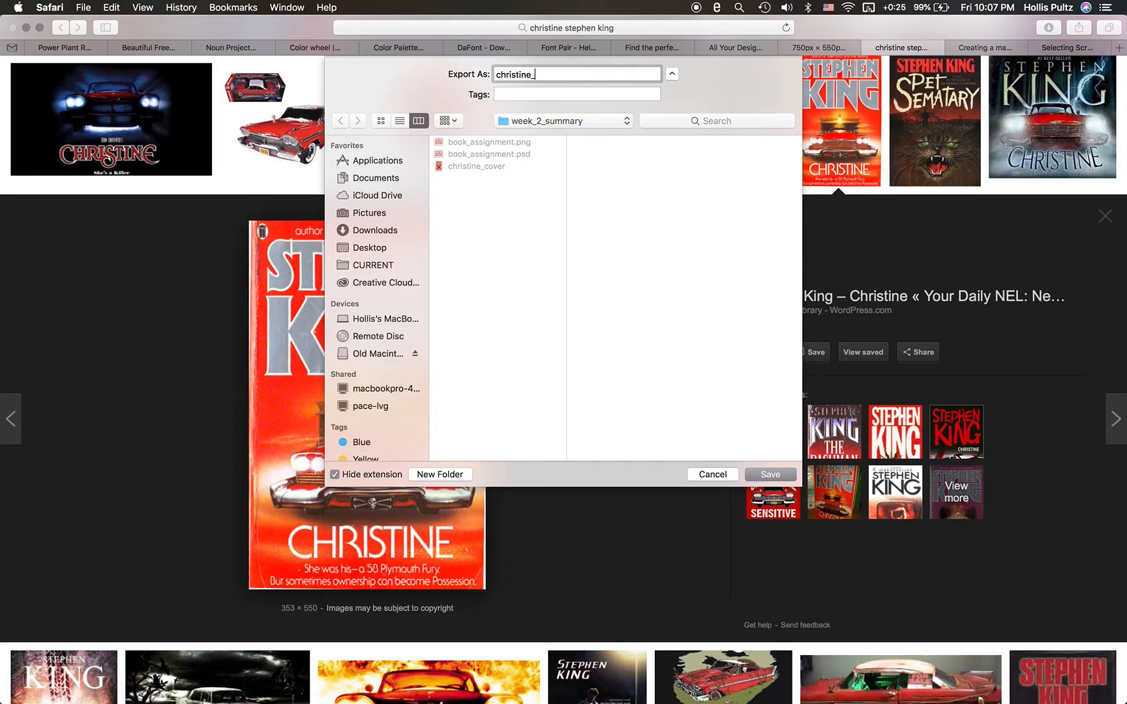
{"action": "type", "text": "cover_2"}
{"action": "key", "text": "Return"}
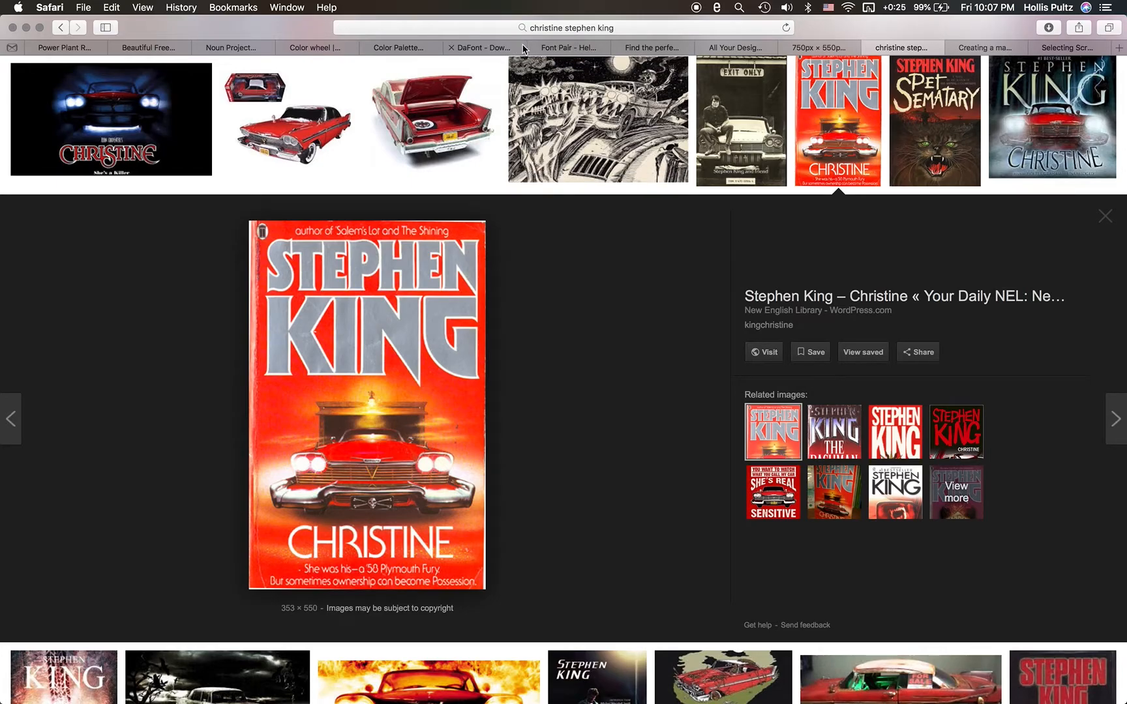
- Bring up Canva's Create a design page, and close the Outlook inbox window on the desktop
{"action": "left_click", "coordinate": [733, 48]}
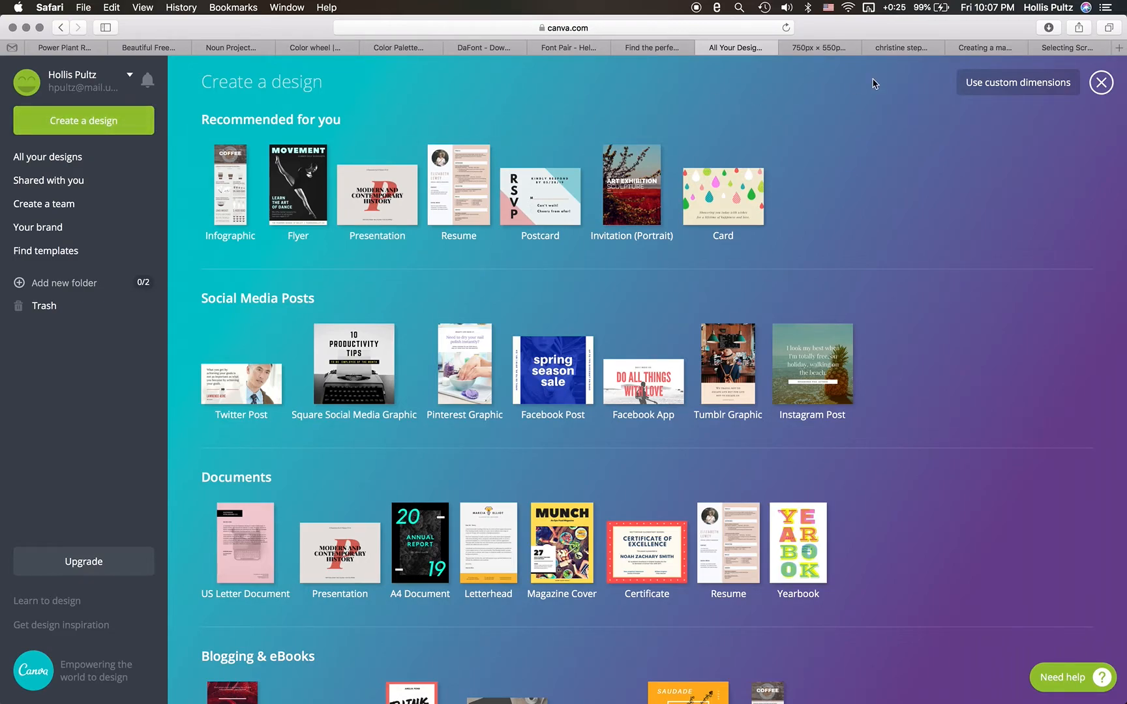
{"action": "key", "text": "ctrl+Right"}
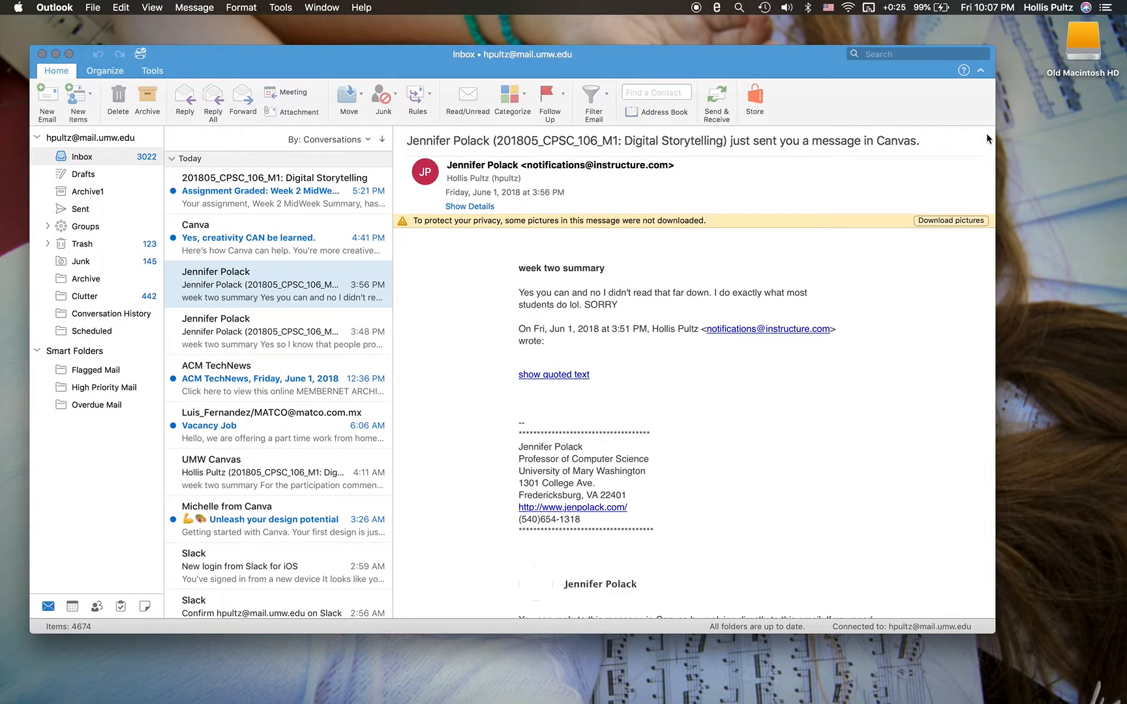
{"action": "left_click", "coordinate": [42, 53]}
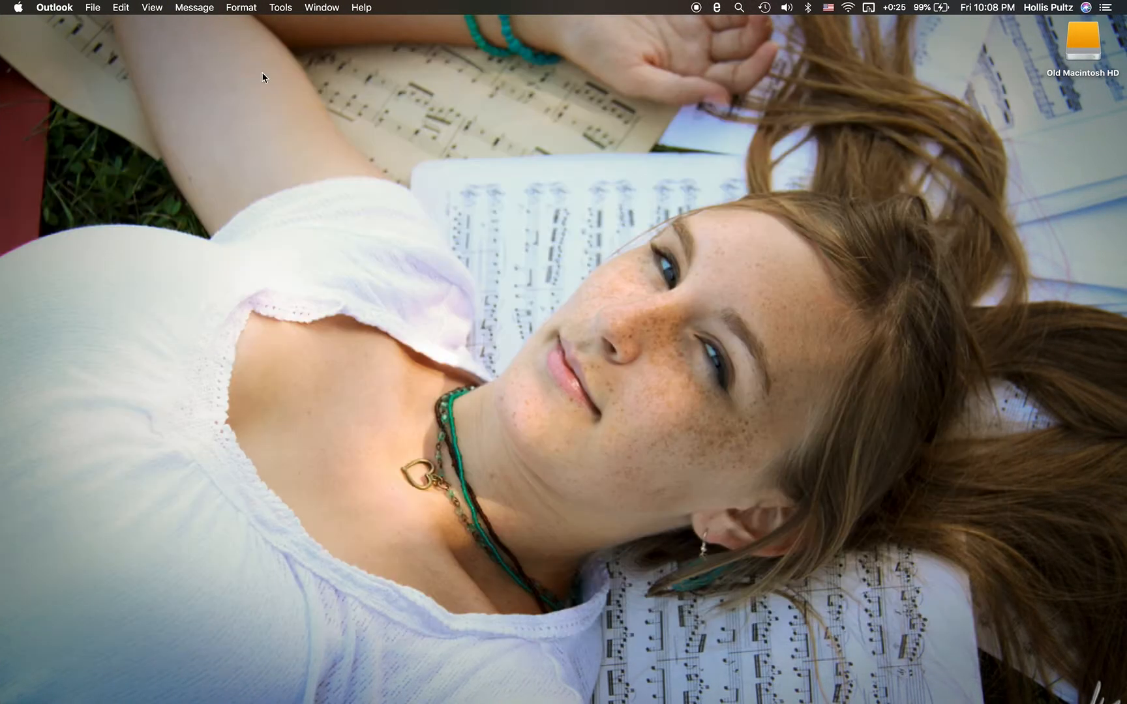
- In Finder, go to CURRENT/ds_106/week_2_summary and show the file info of christine_cover_2 to check its dimensions
{"action": "left_click", "coordinate": [520, 192]}
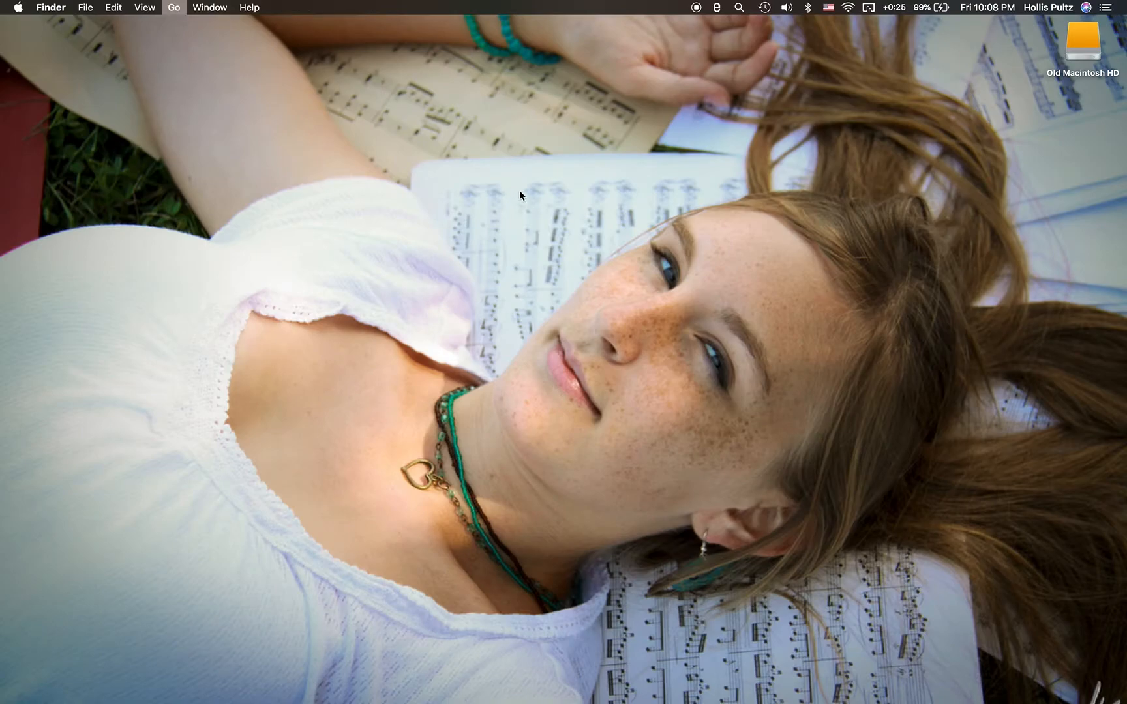
{"action": "key", "text": "super+n"}
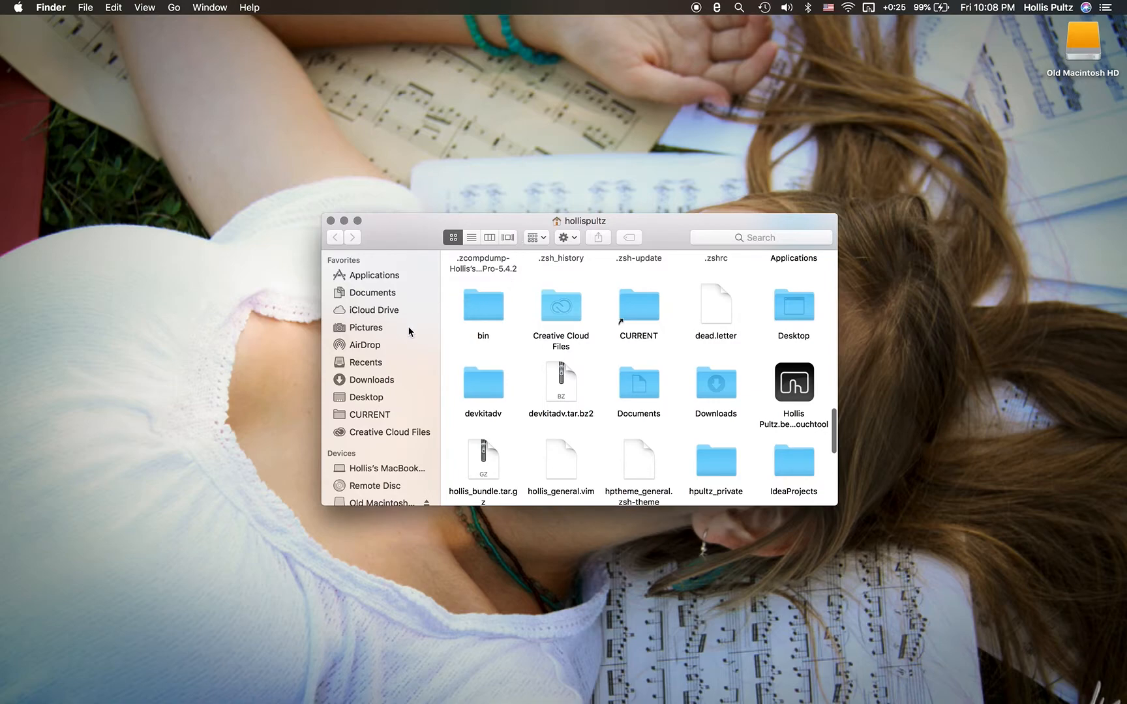
{"action": "left_click", "coordinate": [369, 415]}
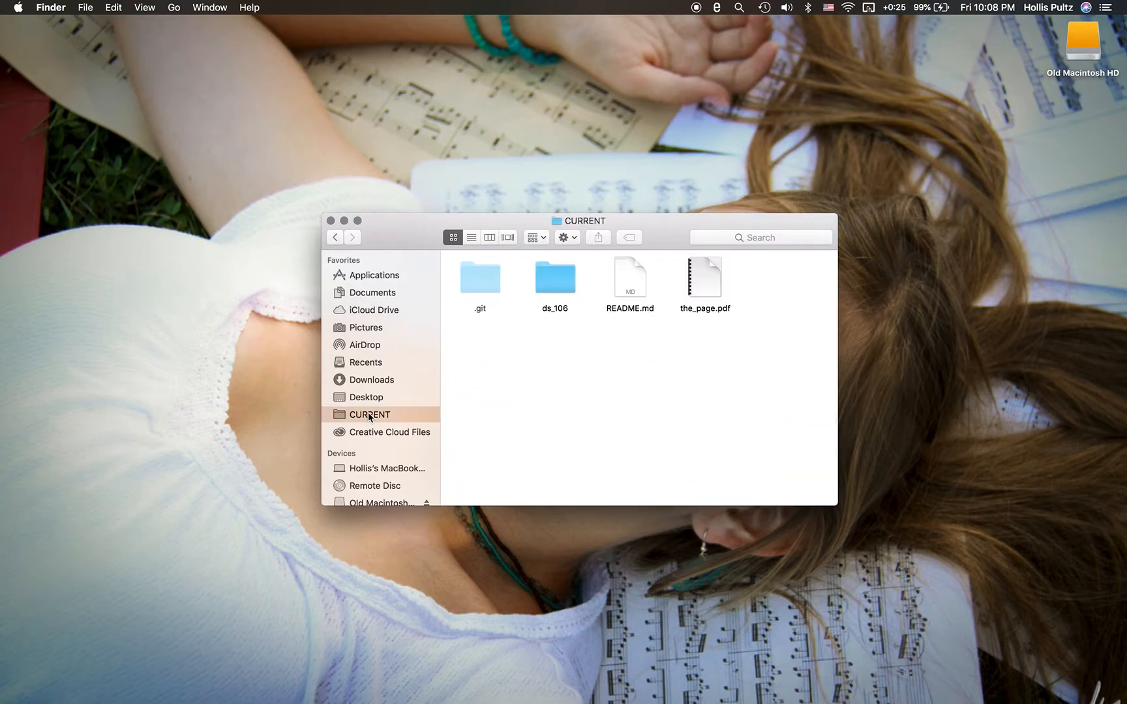
{"action": "double_click", "coordinate": [547, 289]}
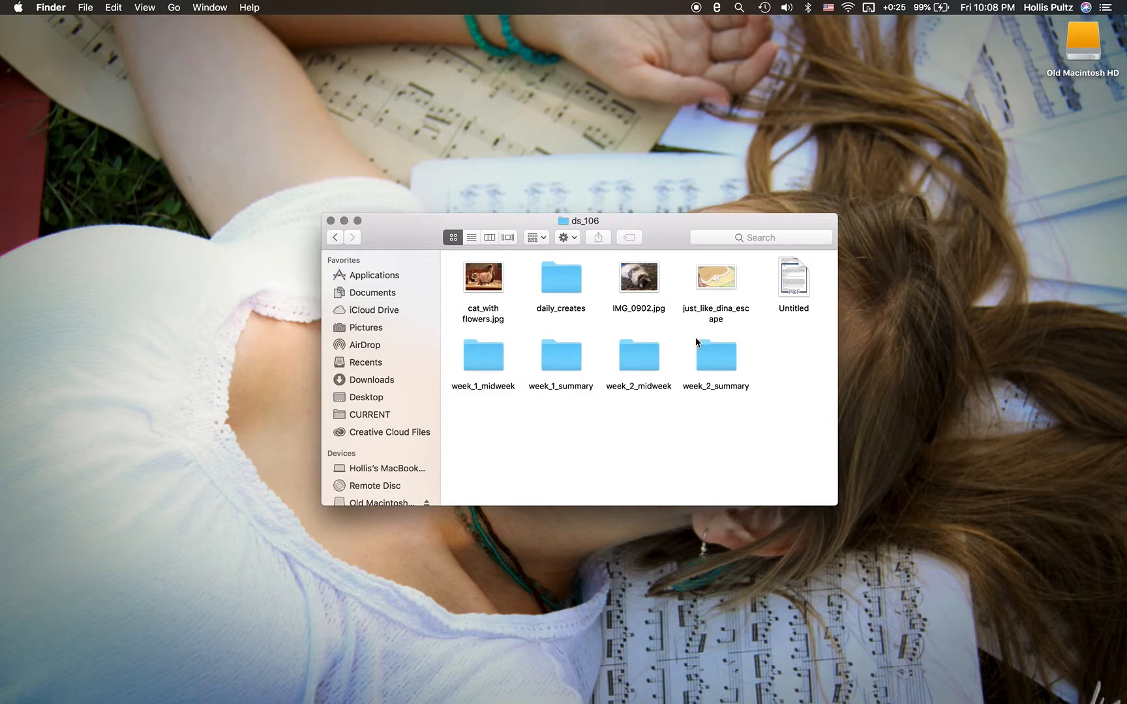
{"action": "double_click", "coordinate": [711, 357]}
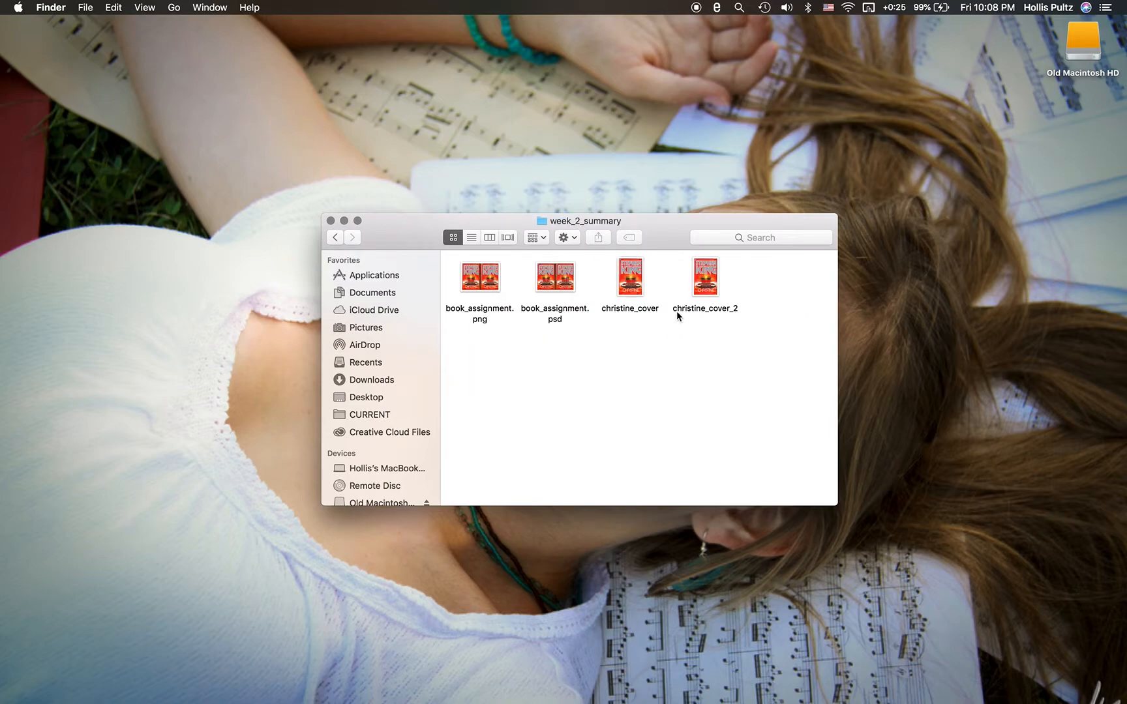
{"action": "right_click", "coordinate": [706, 289]}
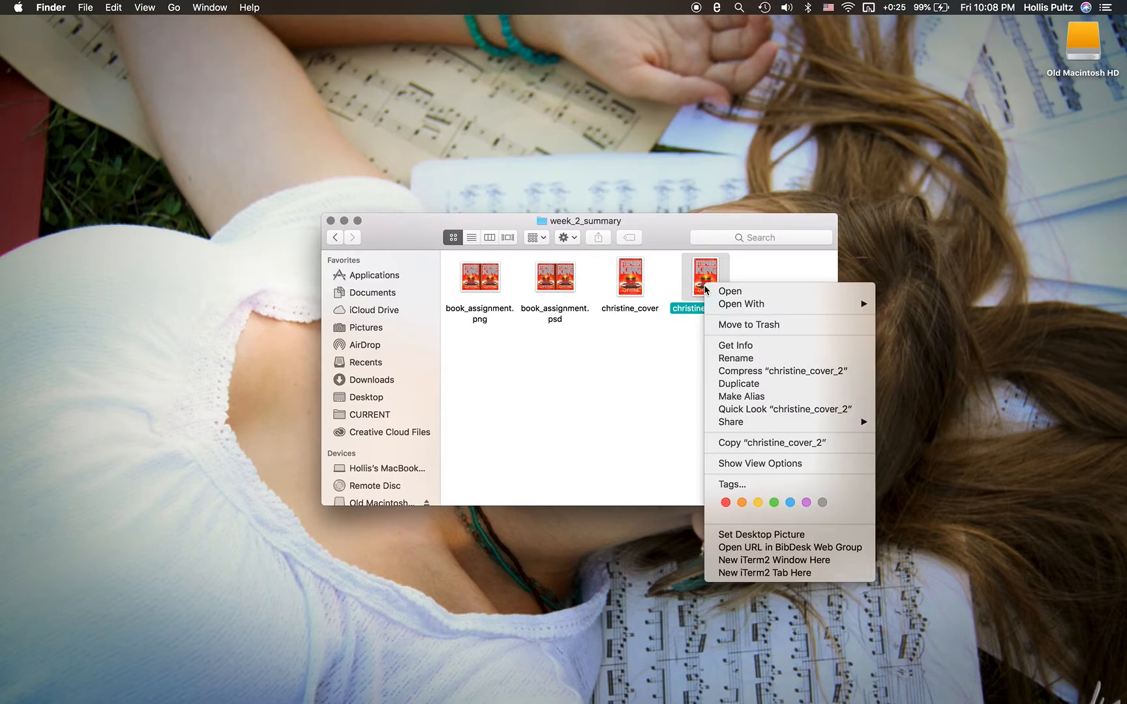
{"action": "left_click", "coordinate": [739, 344]}
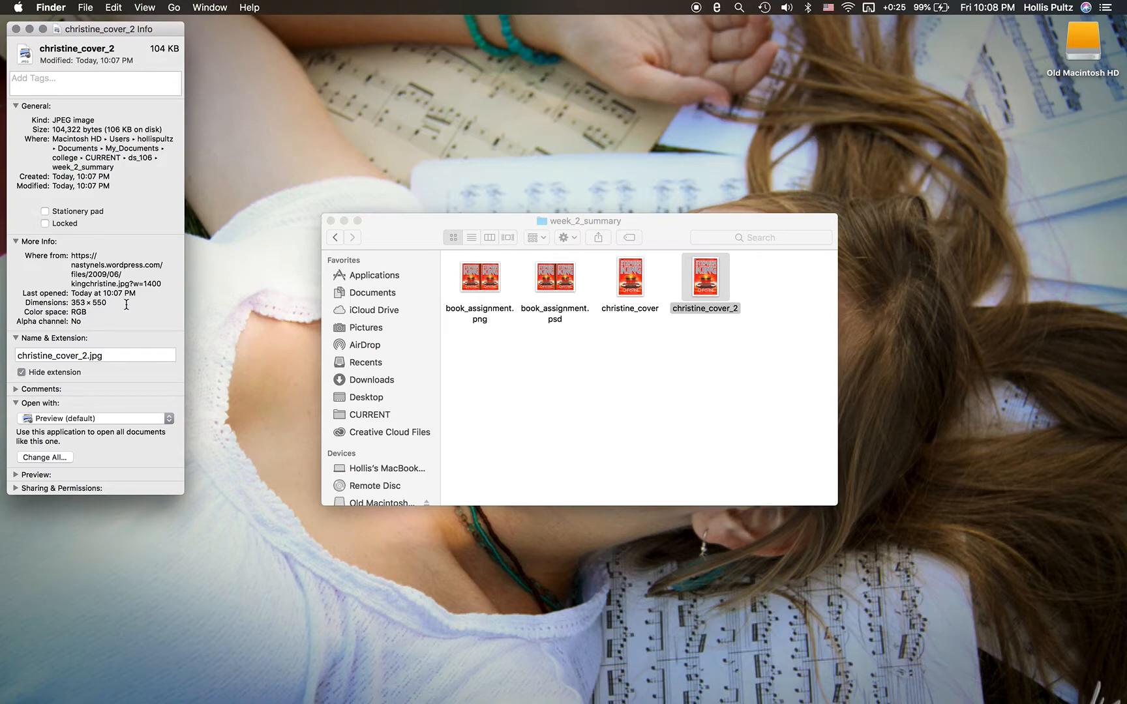
- Back in Canva, create a new design with custom dimensions of 750 × 550 px
{"action": "key", "text": "ctrl+Left"}
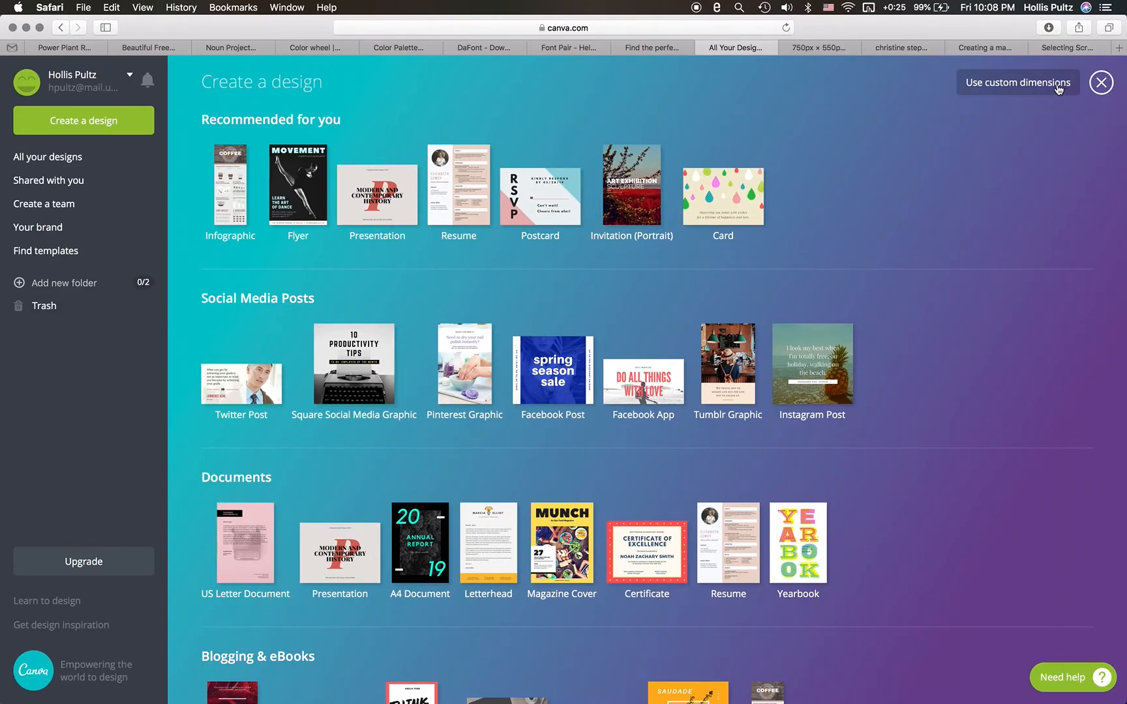
{"action": "left_click", "coordinate": [1058, 89]}
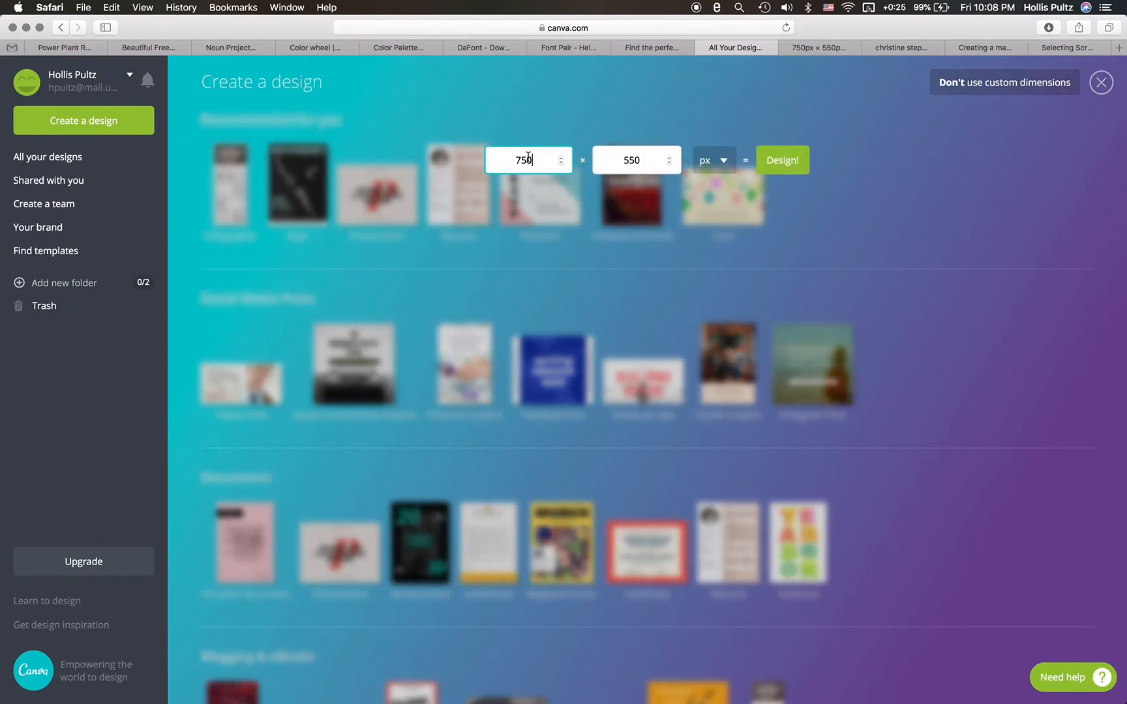
{"action": "left_click", "coordinate": [799, 161]}
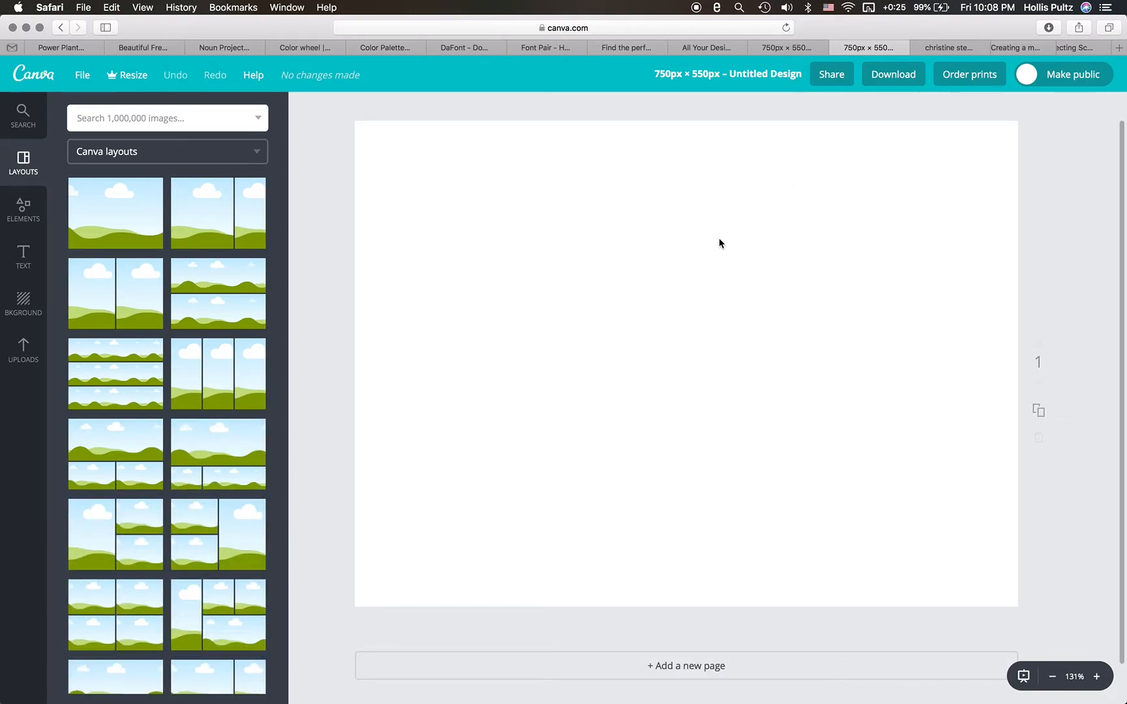
- Apply the free teal background with diagonal stripes to the blank page
{"action": "left_click", "coordinate": [37, 304]}
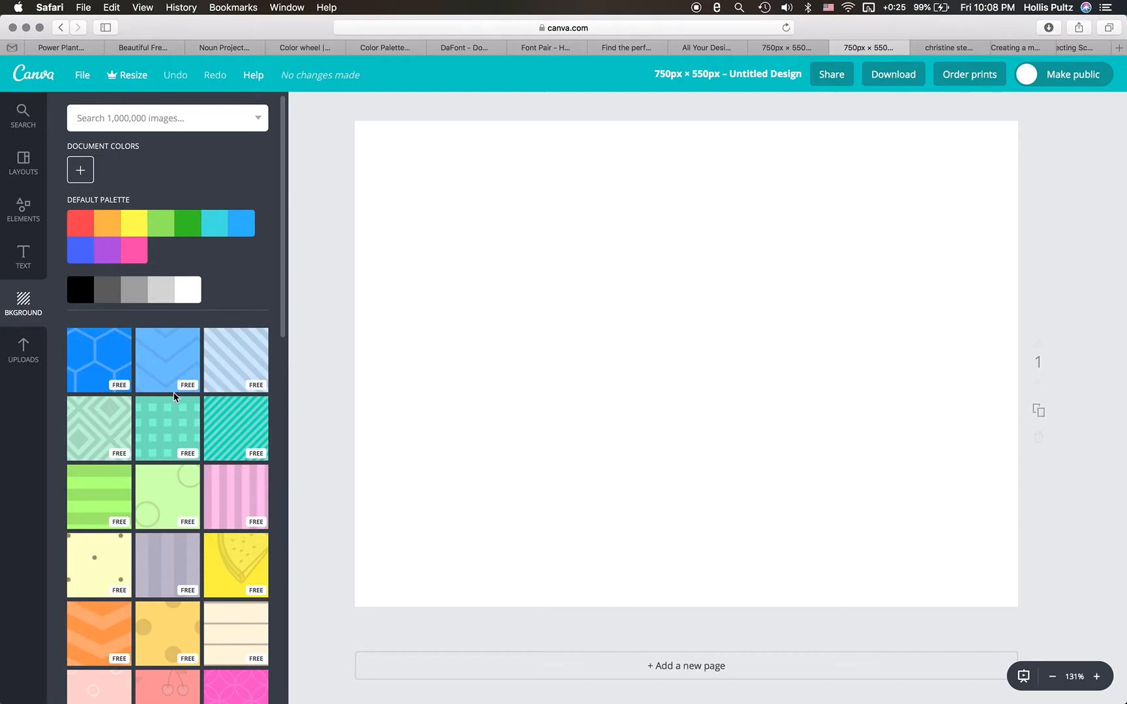
{"action": "scroll", "coordinate": [241, 483], "scroll_direction": "down", "scroll_amount": 5}
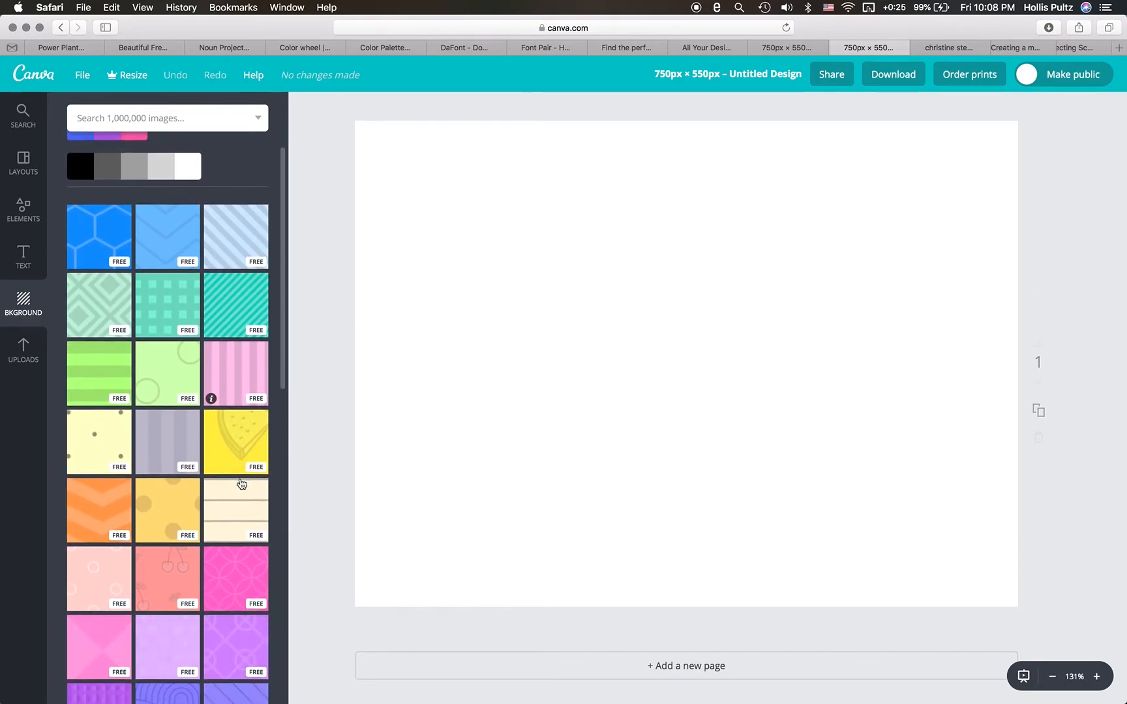
{"action": "scroll", "coordinate": [241, 483], "scroll_direction": "down", "scroll_amount": 3}
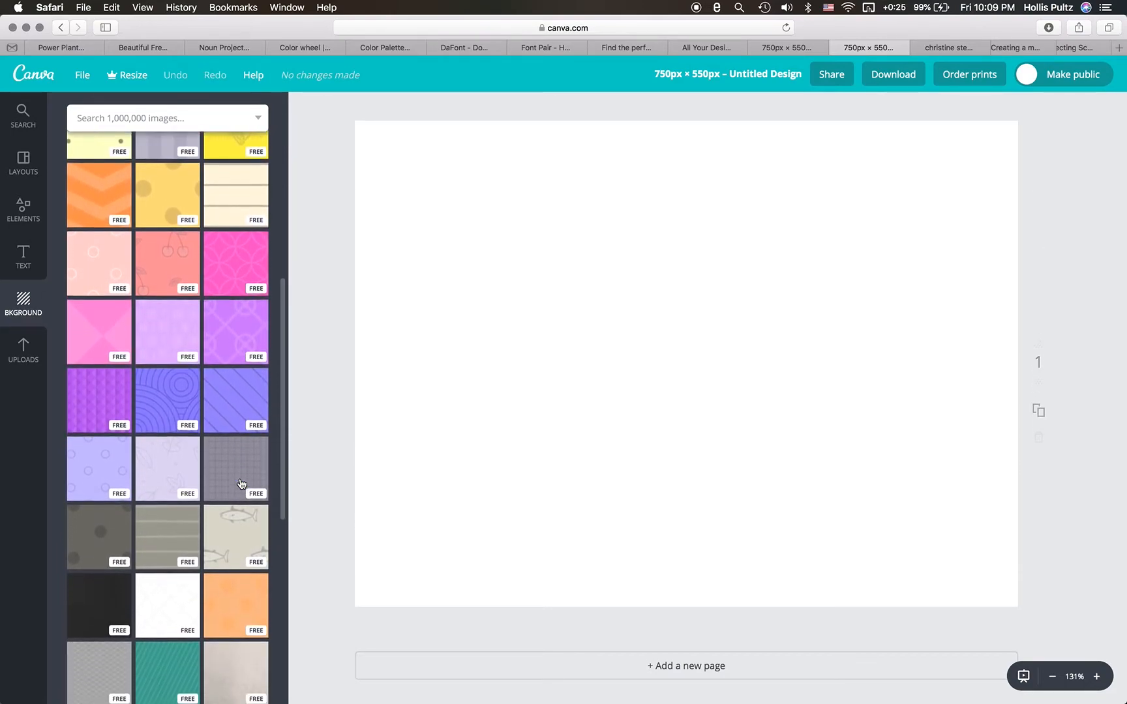
{"action": "scroll", "coordinate": [241, 483], "scroll_direction": "down", "scroll_amount": 2}
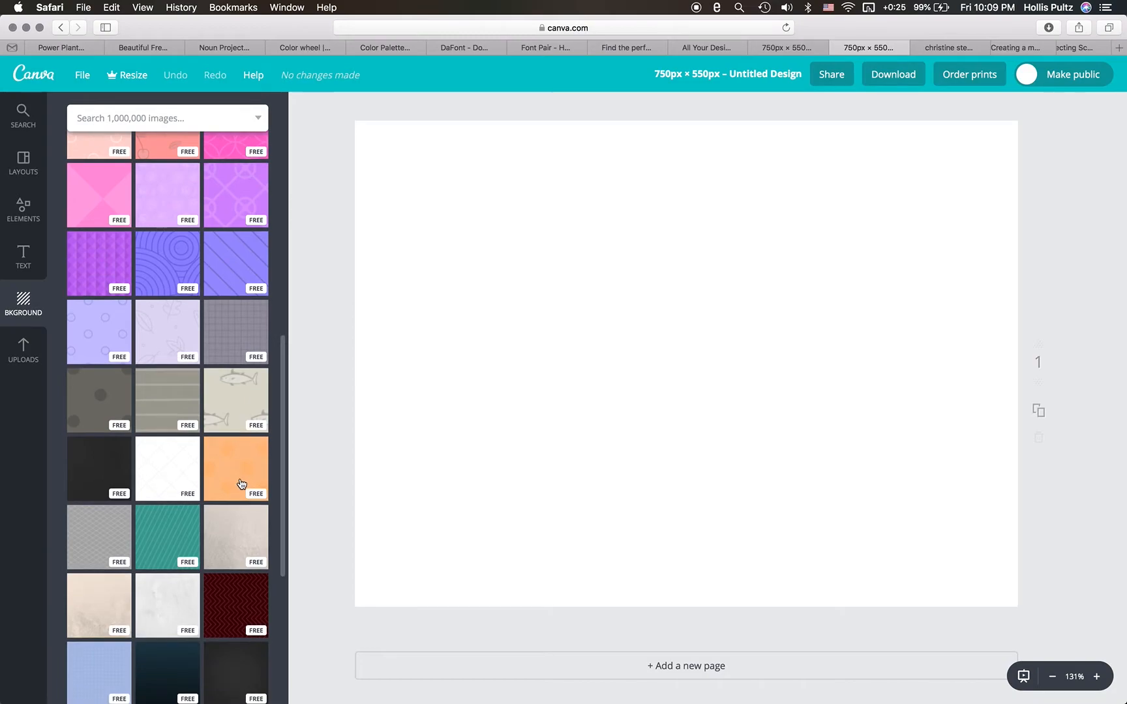
{"action": "left_click", "coordinate": [178, 545]}
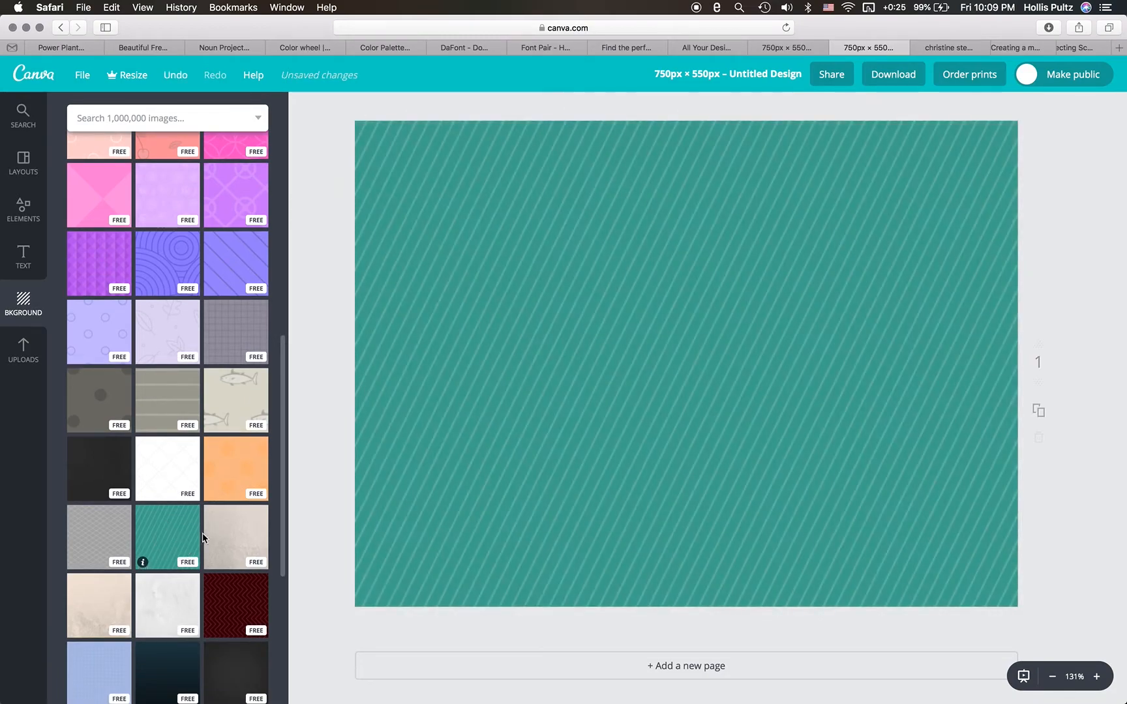
{"action": "scroll", "coordinate": [229, 555], "scroll_direction": "down", "scroll_amount": 3}
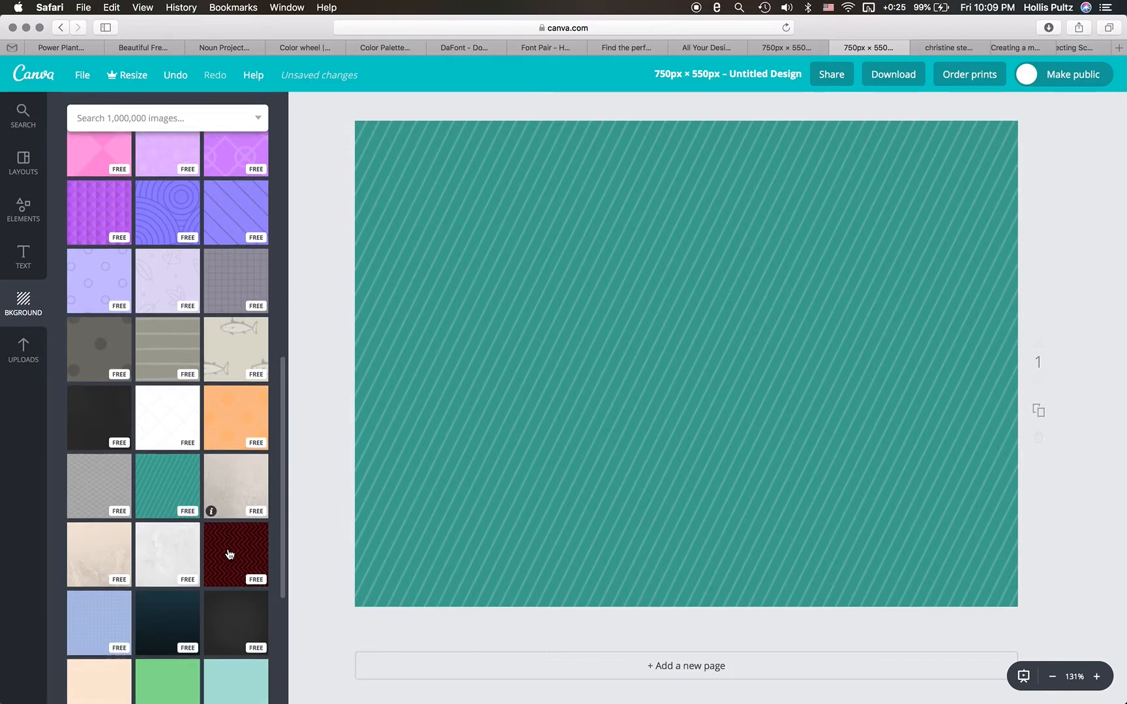
{"action": "scroll", "coordinate": [230, 554], "scroll_direction": "down", "scroll_amount": 1}
{"action": "scroll", "coordinate": [230, 555], "scroll_direction": "up", "scroll_amount": 10}
{"action": "scroll", "coordinate": [230, 554], "scroll_direction": "up", "scroll_amount": 6}
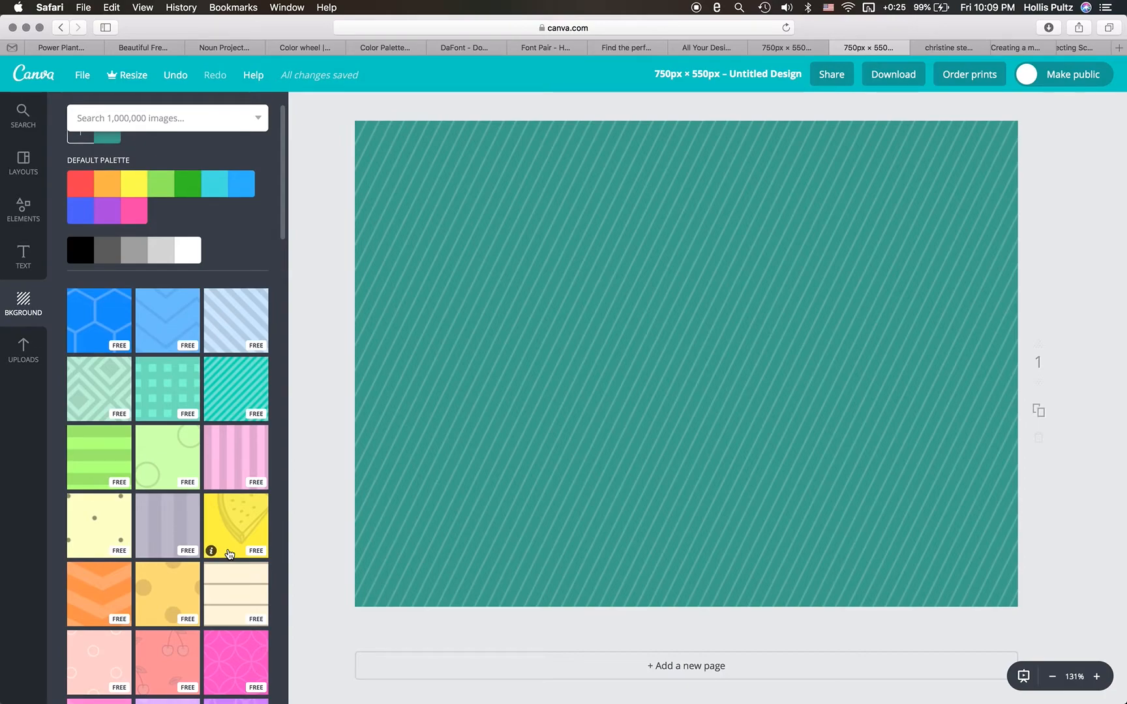
{"action": "left_click", "coordinate": [537, 400]}
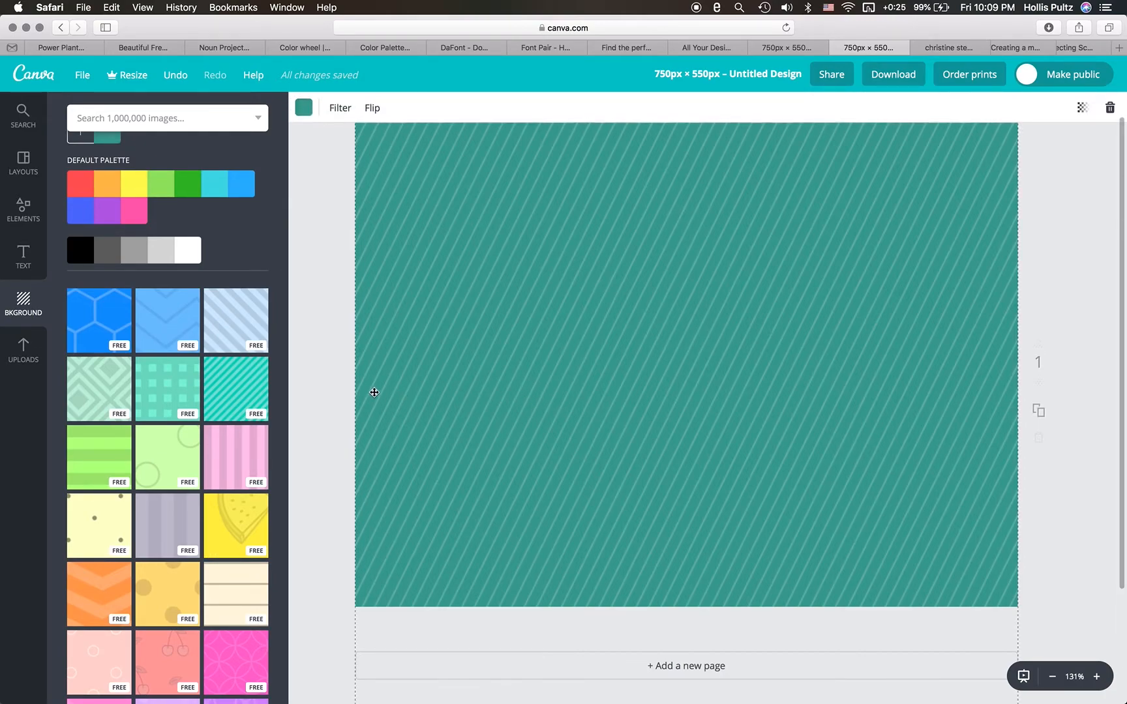
- Add the uploaded Christine cover to the page, align it to the page's upper-left corner and enlarge it to full page height
{"action": "left_click", "coordinate": [20, 357]}
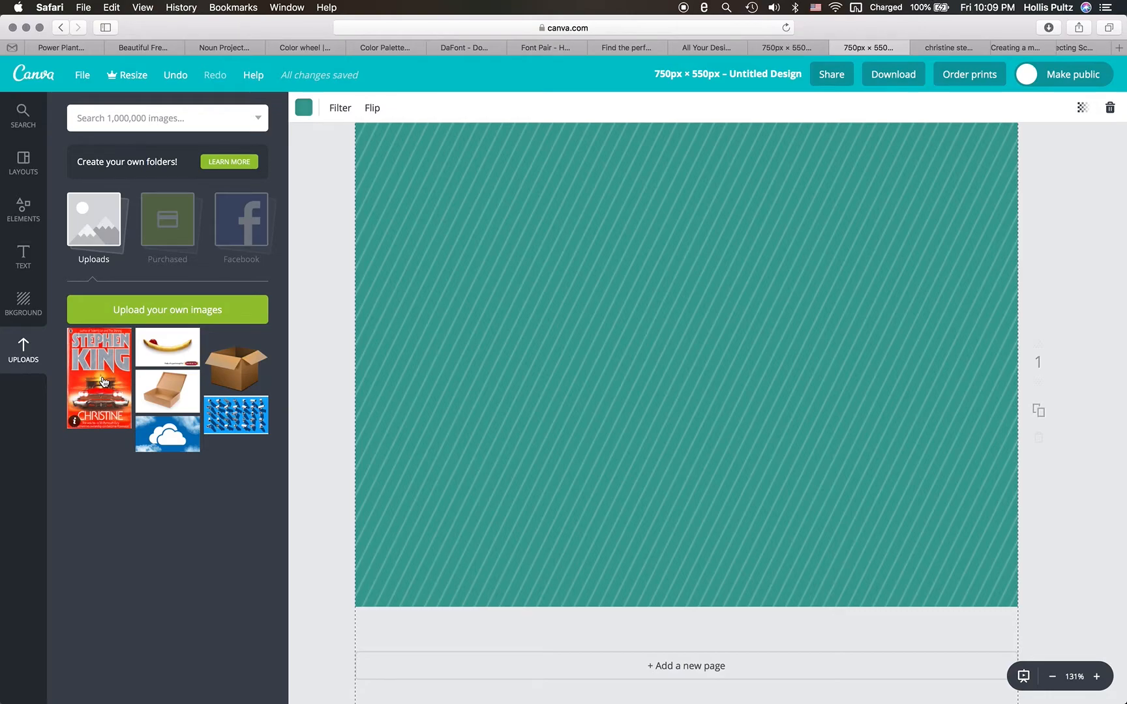
{"action": "left_click", "coordinate": [102, 381]}
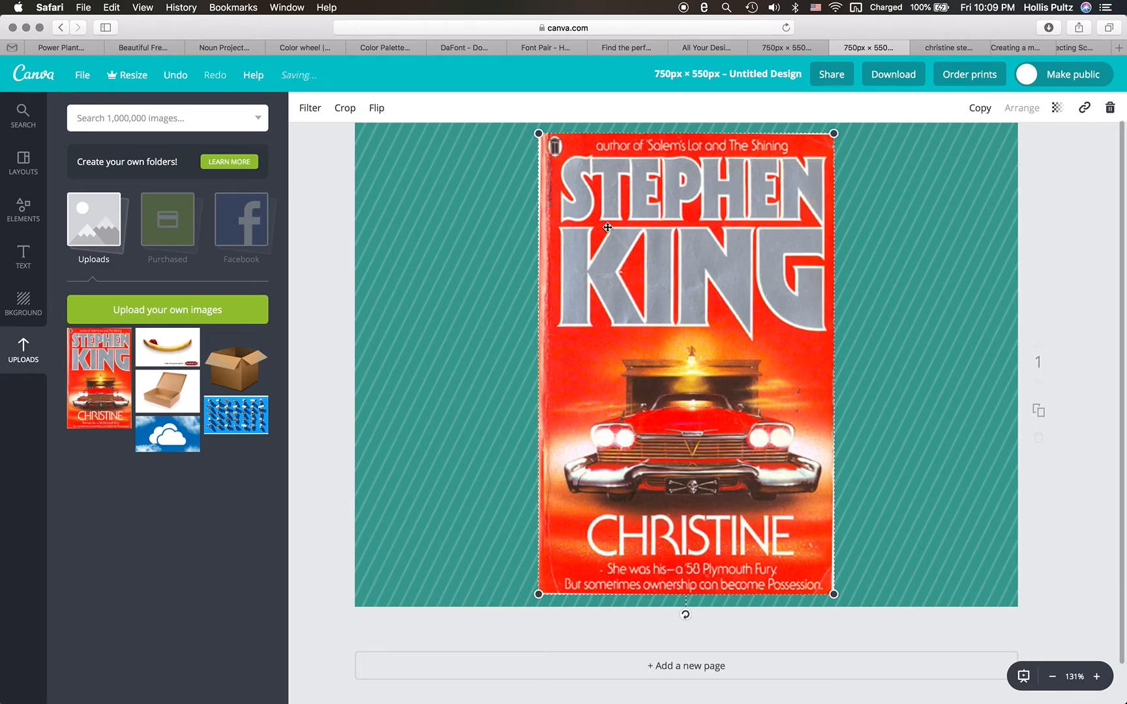
{"action": "scroll", "coordinate": [597, 238], "scroll_direction": "up", "scroll_amount": 2}
{"action": "left_click_drag", "start_coordinate": [591, 247], "coordinate": [410, 236]}
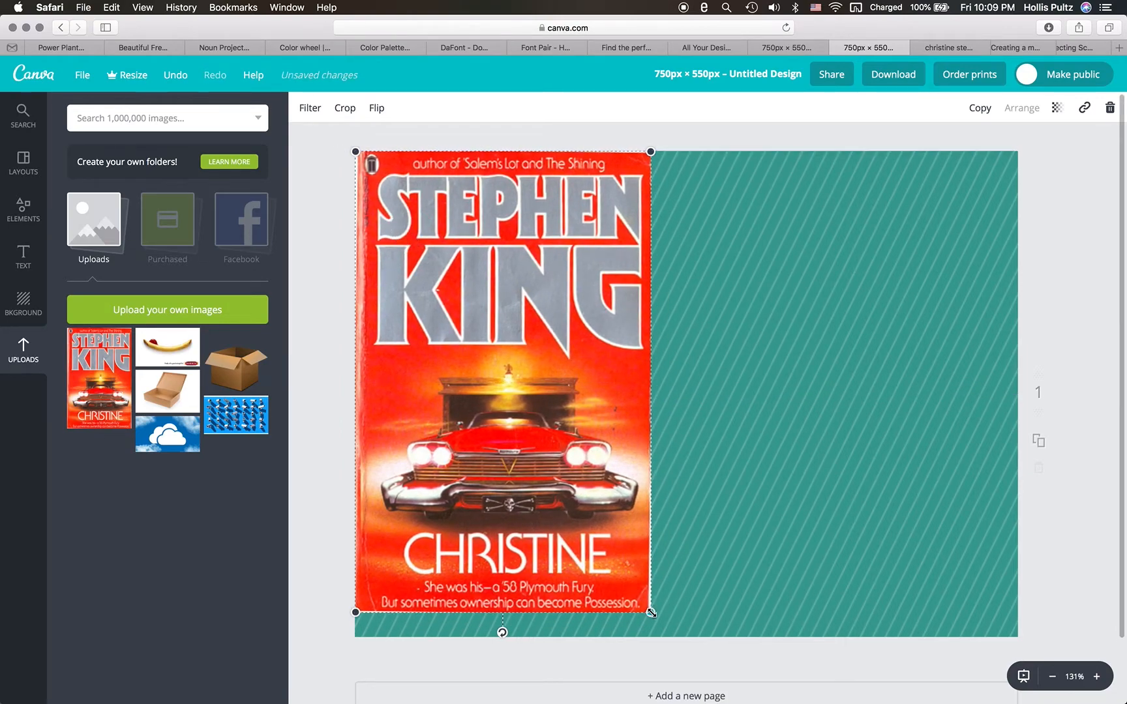
{"action": "left_click_drag", "start_coordinate": [651, 612], "coordinate": [666, 636]}
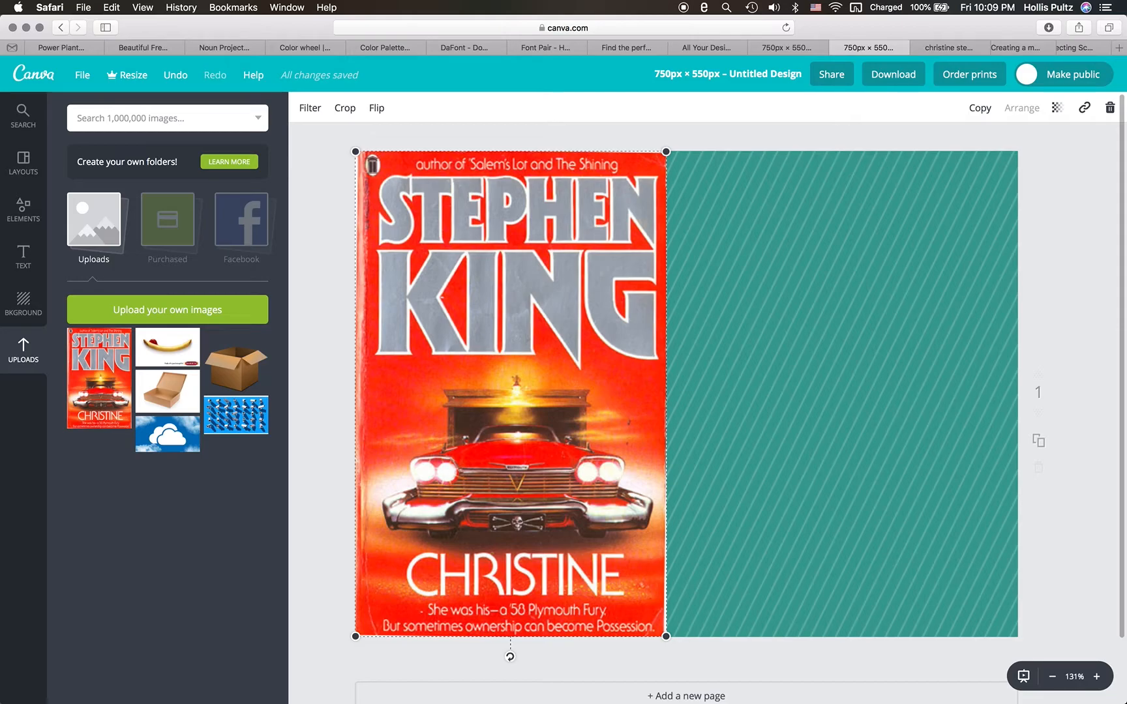
- Duplicate the Christine cover and place the copy flush with the page's right edge, leaving a teal spine strip between the covers
{"action": "key", "text": "super+d"}
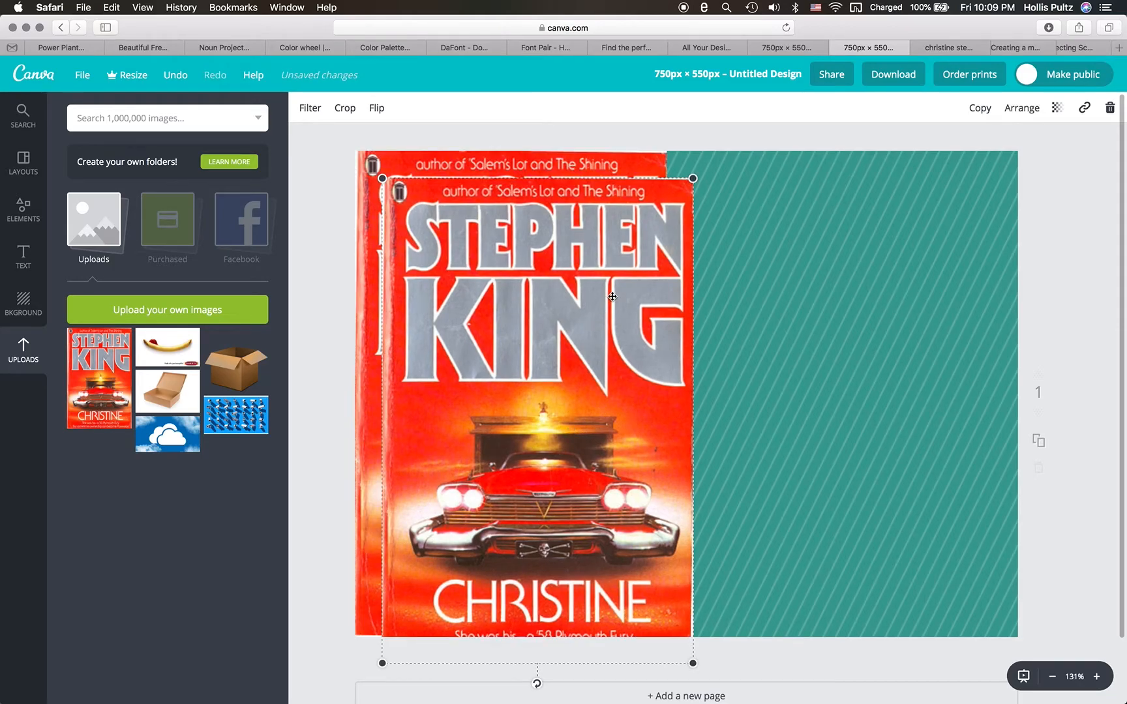
{"action": "left_click_drag", "start_coordinate": [607, 200], "coordinate": [939, 171]}
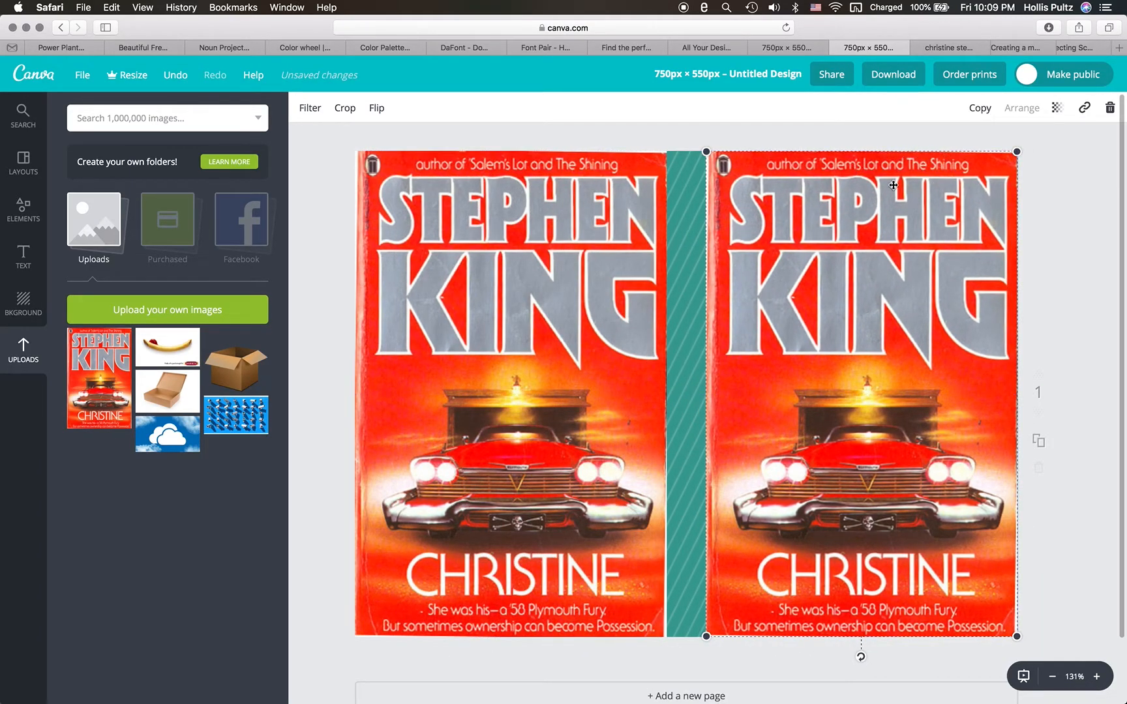
{"action": "left_click", "coordinate": [683, 223]}
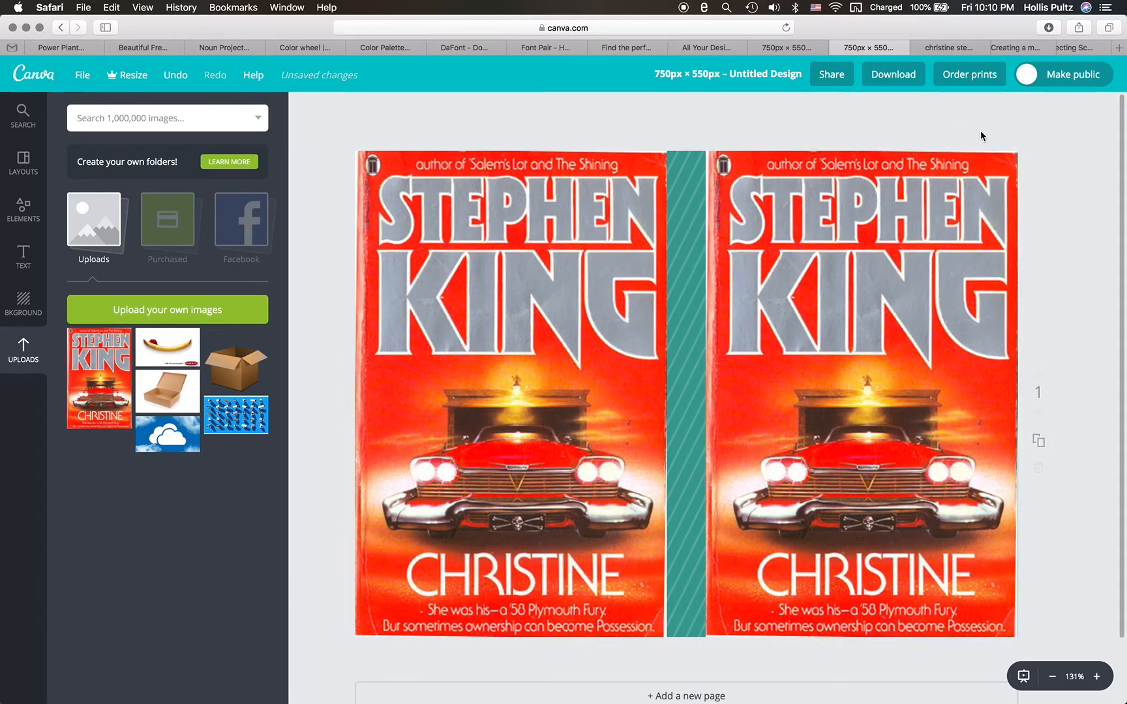
- From the "christine stephen king" image results, open the Christine cover image in its own tab and show its full URL
{"action": "left_click", "coordinate": [940, 48]}
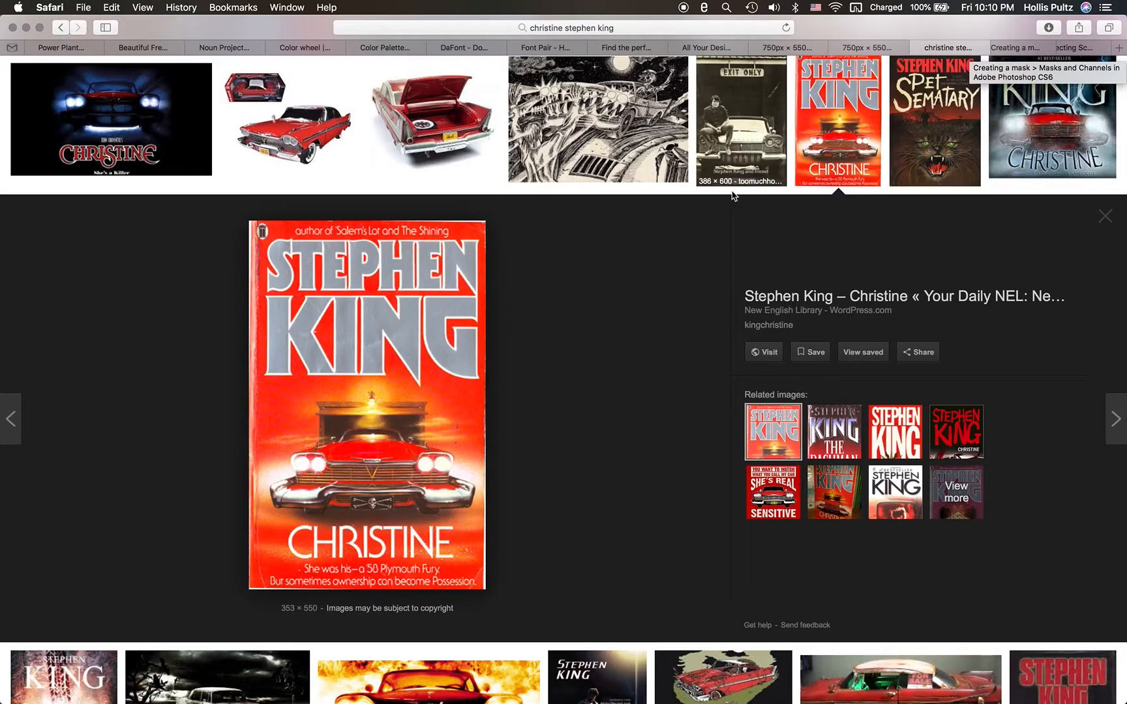
{"action": "right_click", "coordinate": [444, 376]}
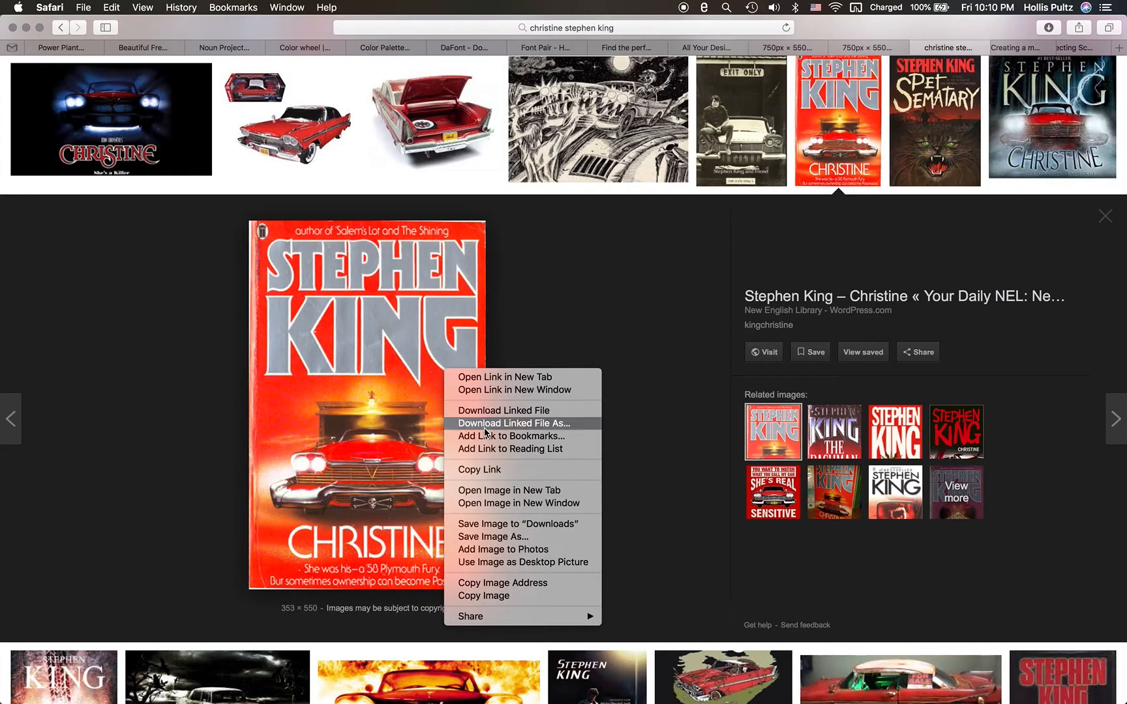
{"action": "left_click", "coordinate": [507, 491]}
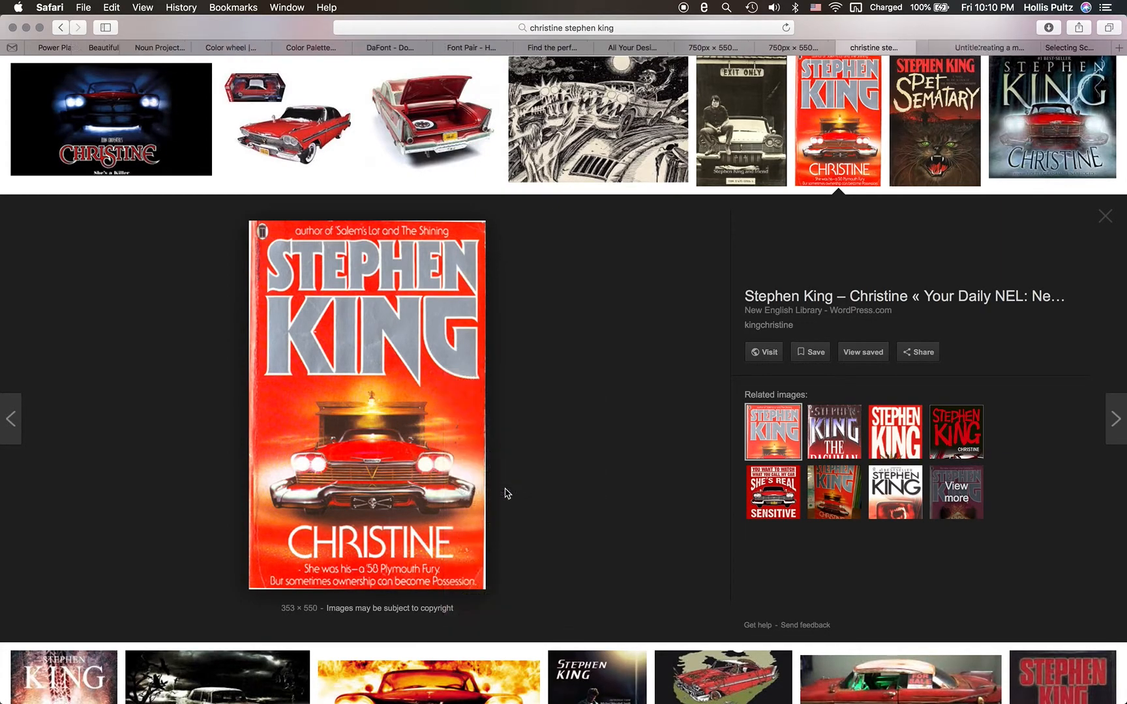
{"action": "left_click", "coordinate": [906, 47]}
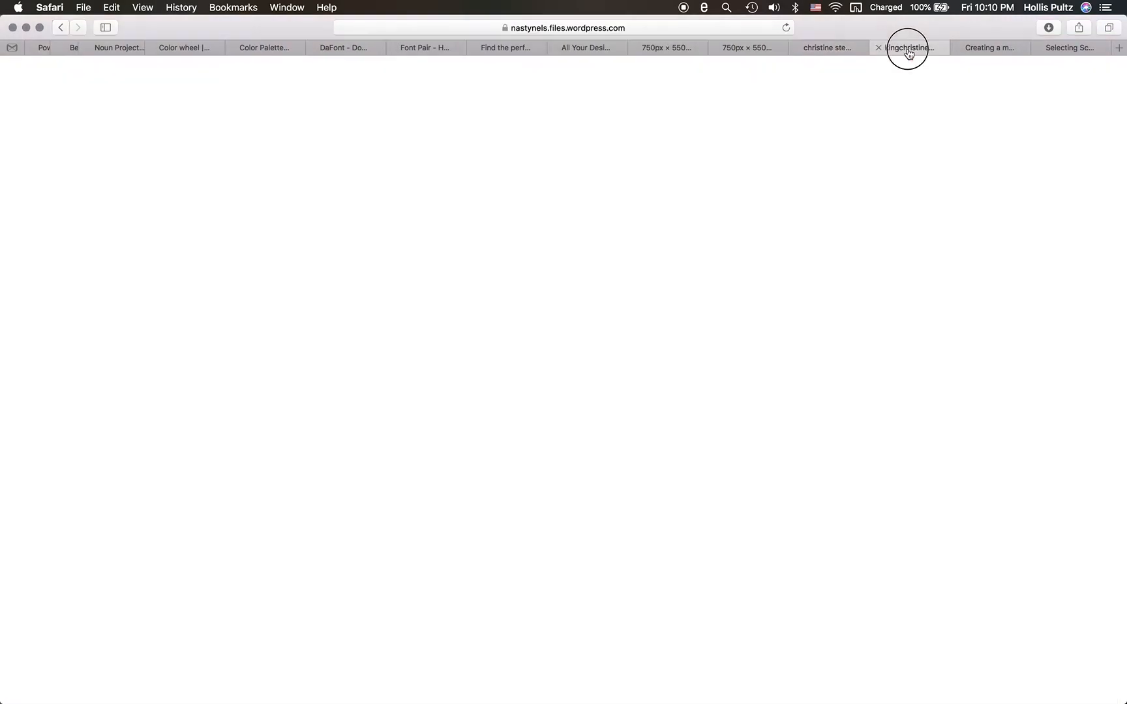
{"action": "left_click", "coordinate": [658, 29]}
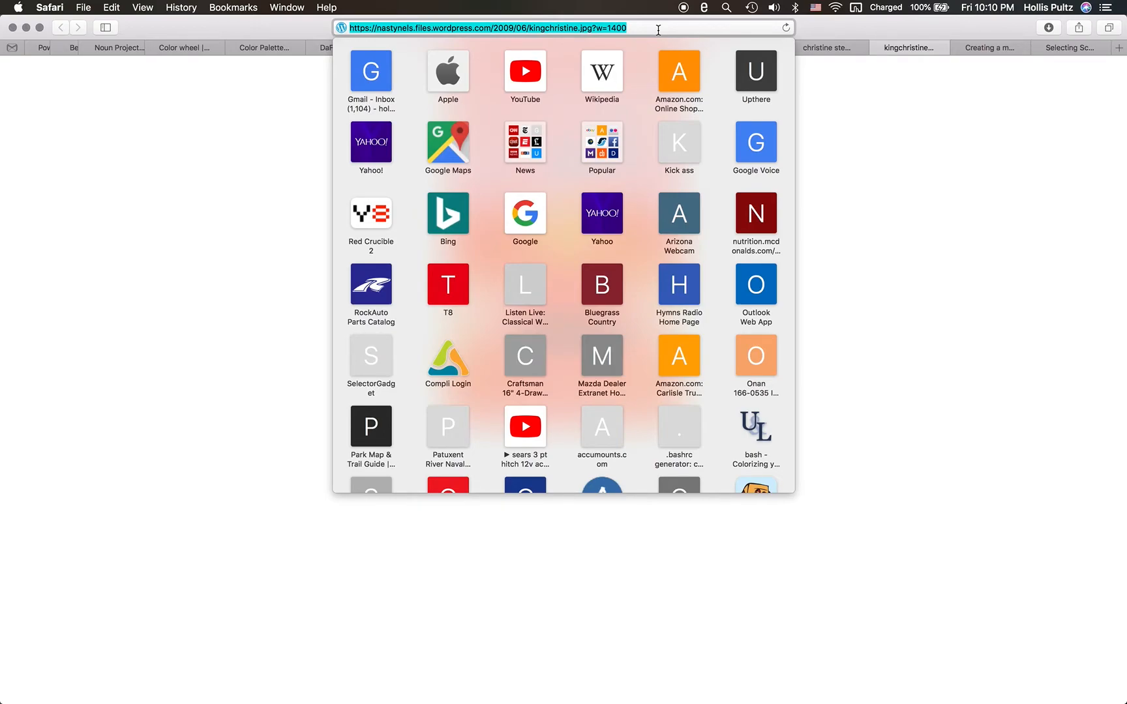
{"action": "left_click", "coordinate": [911, 113]}
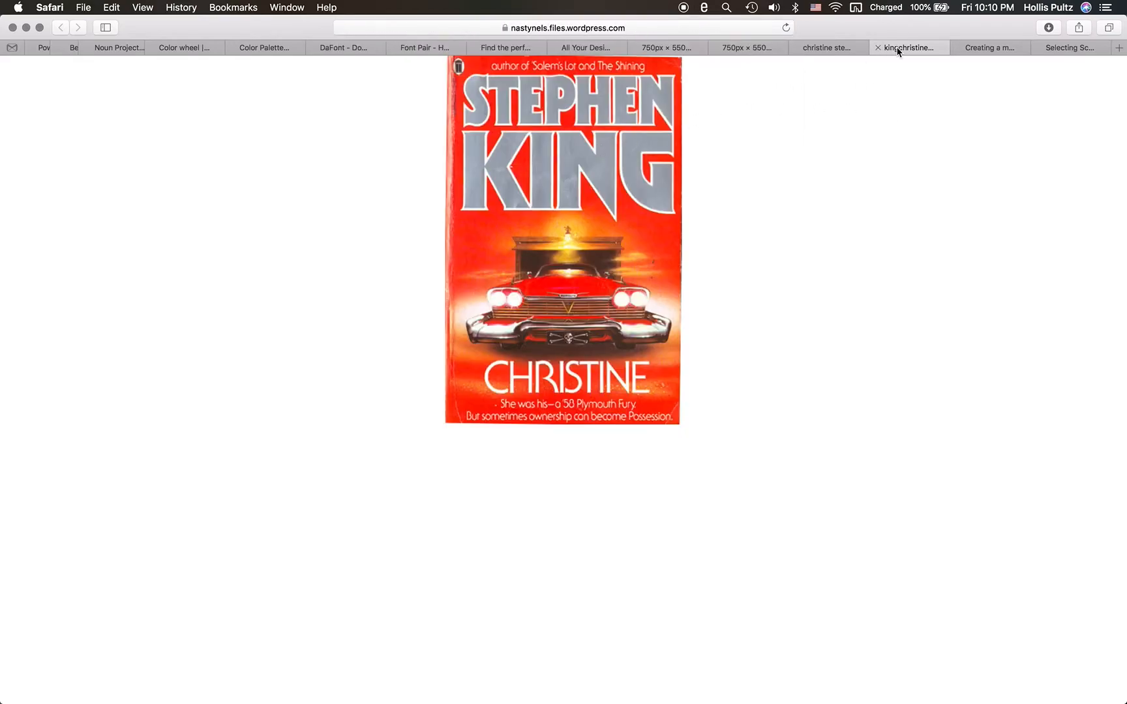
{"action": "left_click", "coordinate": [617, 29]}
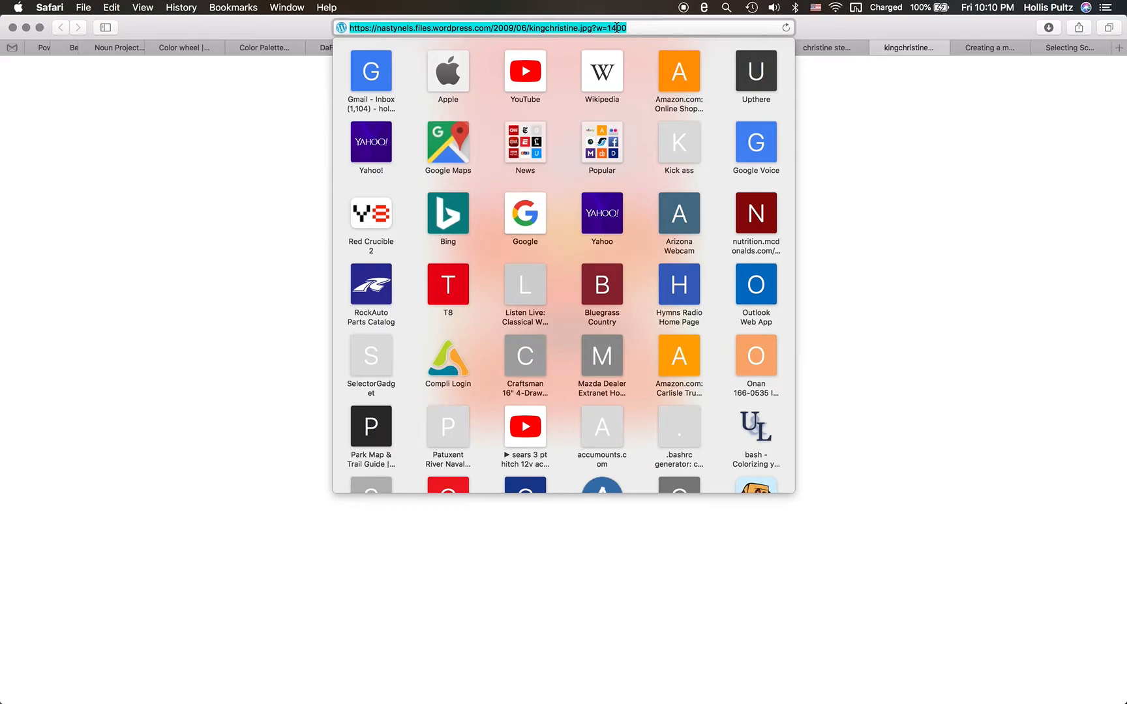
{"action": "left_click", "coordinate": [858, 145]}
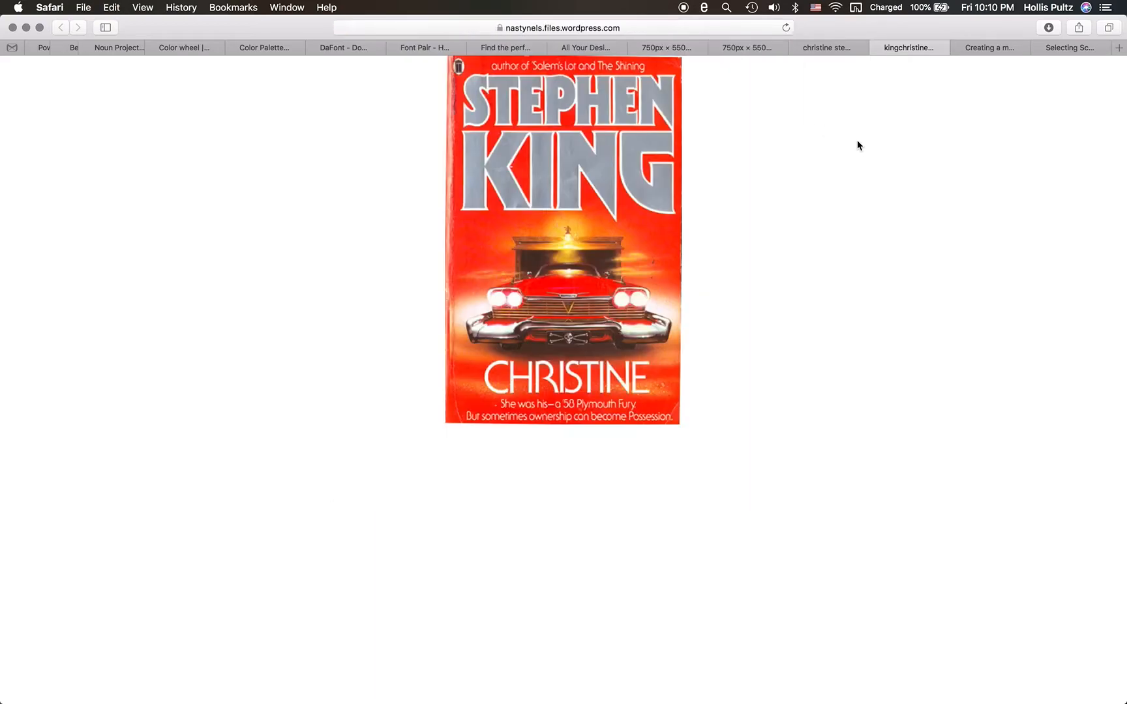
- Close the Christine image tab and view the cover's palette in DeGraeve's Color Palette Generator
{"action": "left_click", "coordinate": [878, 48]}
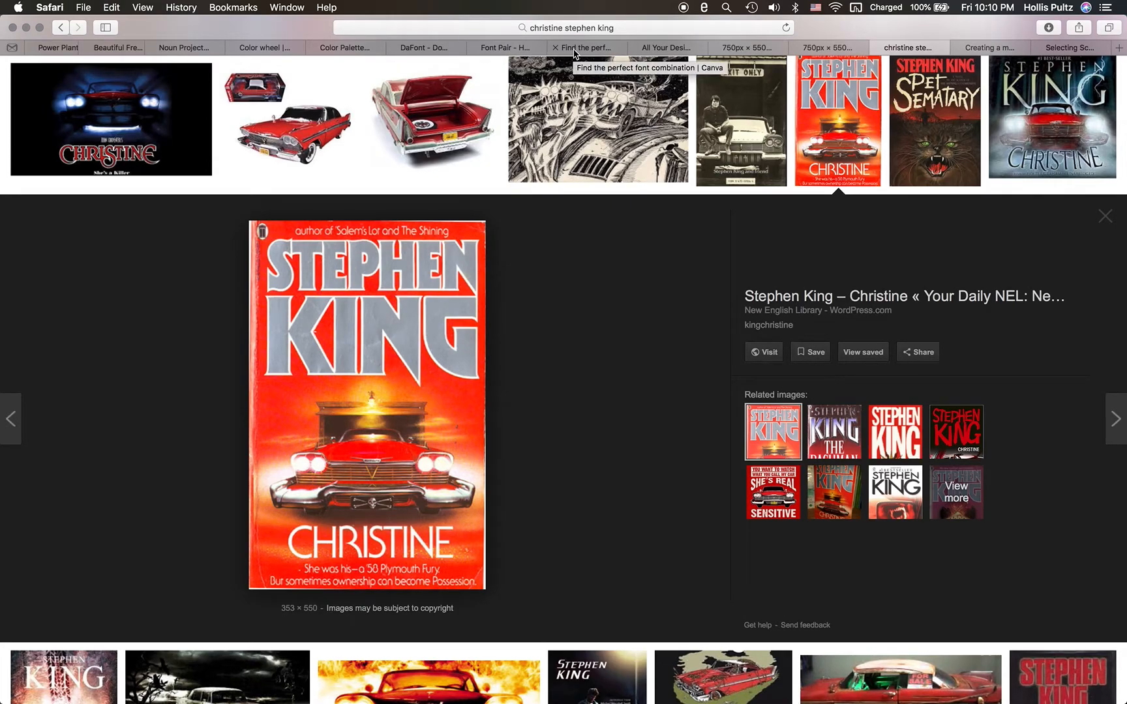
{"action": "left_click", "coordinate": [574, 51]}
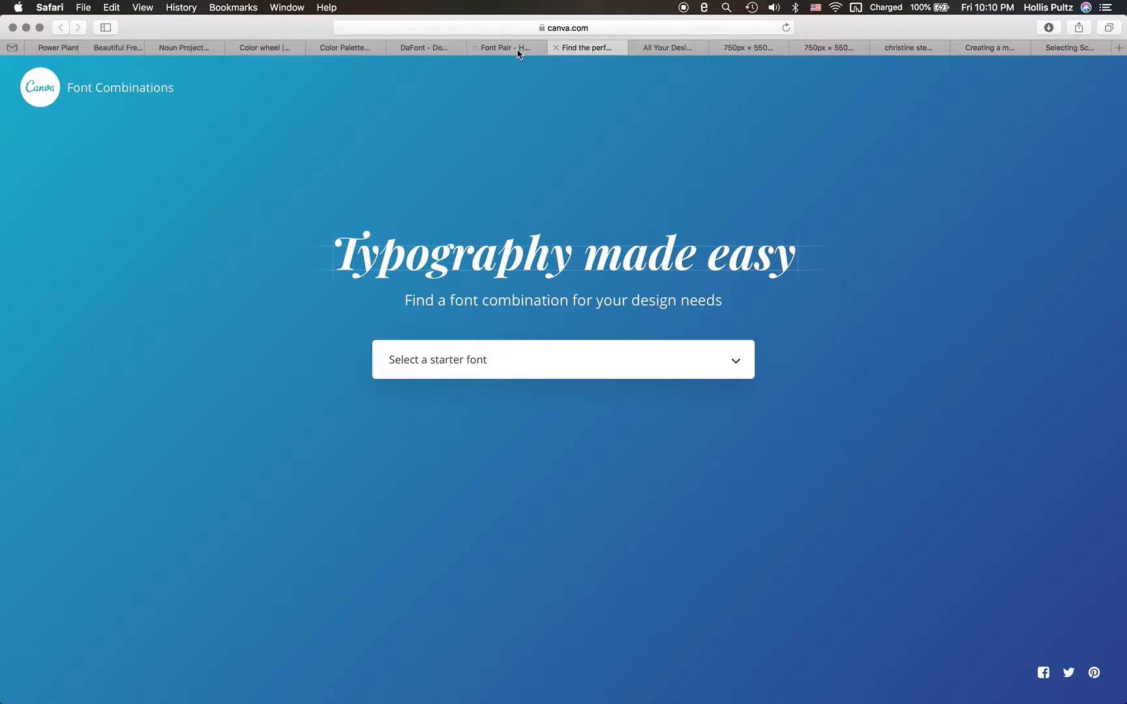
{"action": "left_click", "coordinate": [337, 54]}
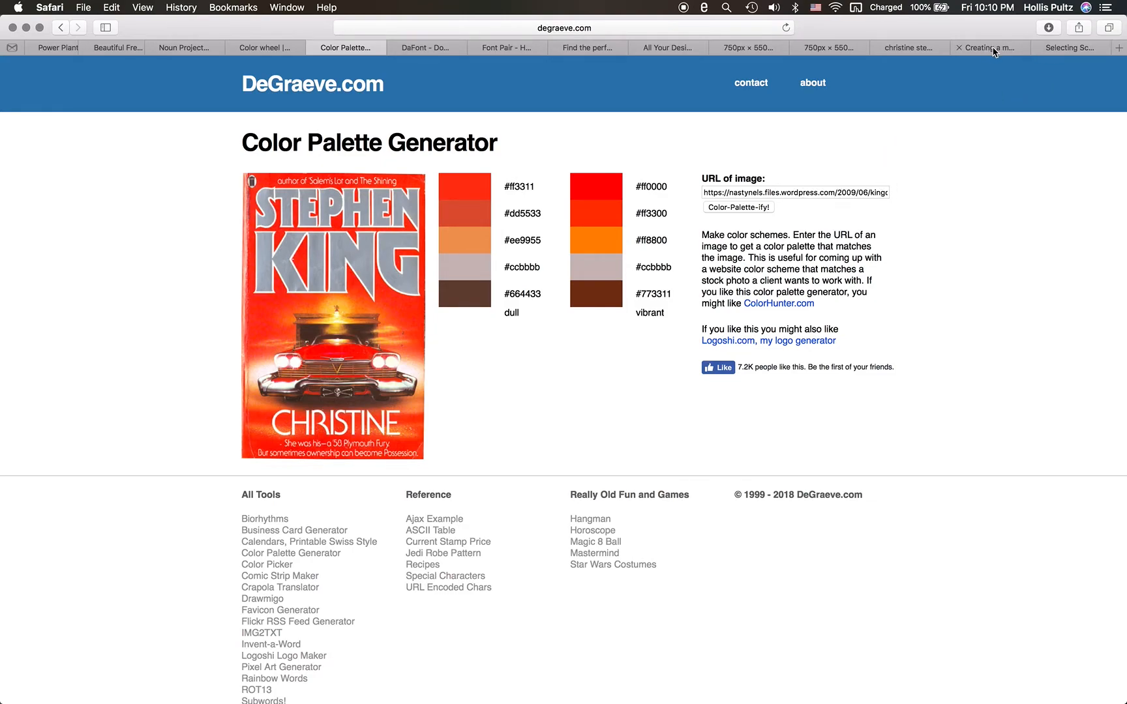
- From the image results, open the Pet Sematary cover image in its own tab, copy its URL and close that tab
{"action": "left_click", "coordinate": [900, 49]}
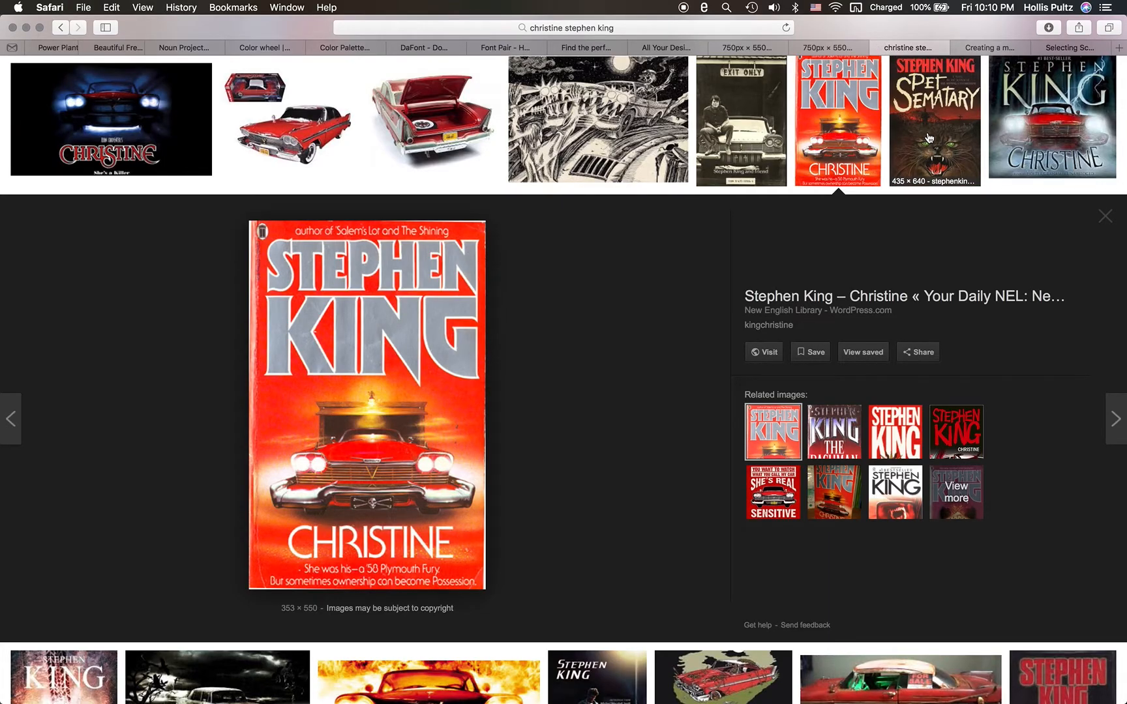
{"action": "left_click", "coordinate": [929, 138]}
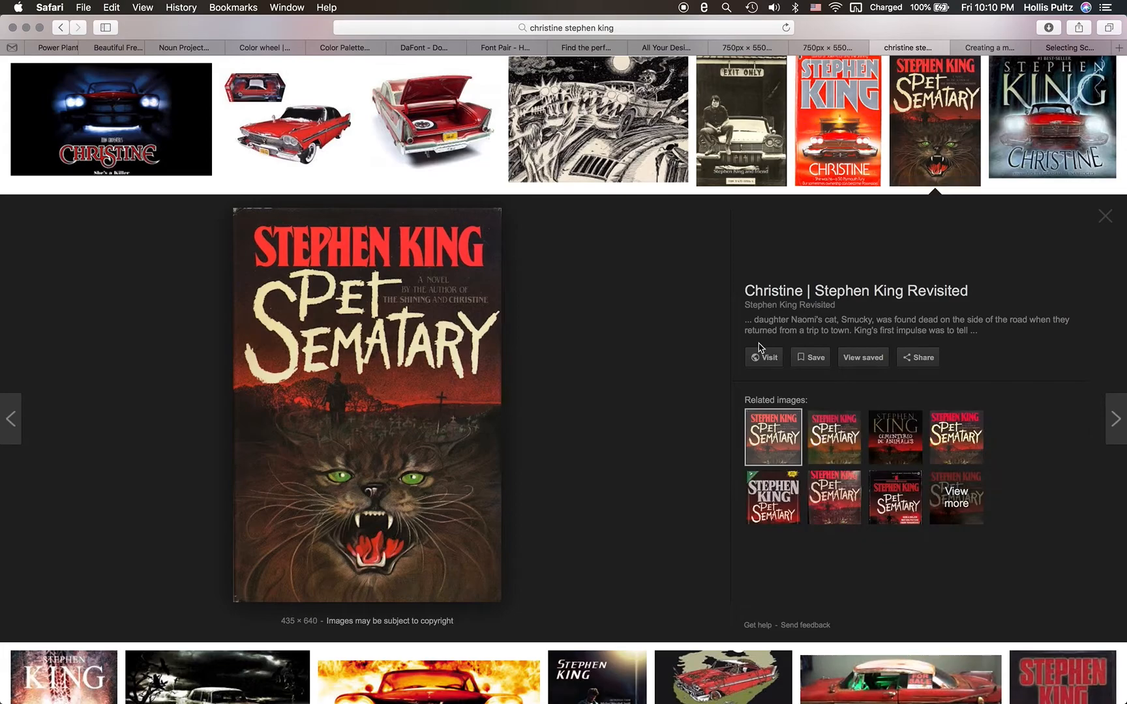
{"action": "right_click", "coordinate": [433, 364]}
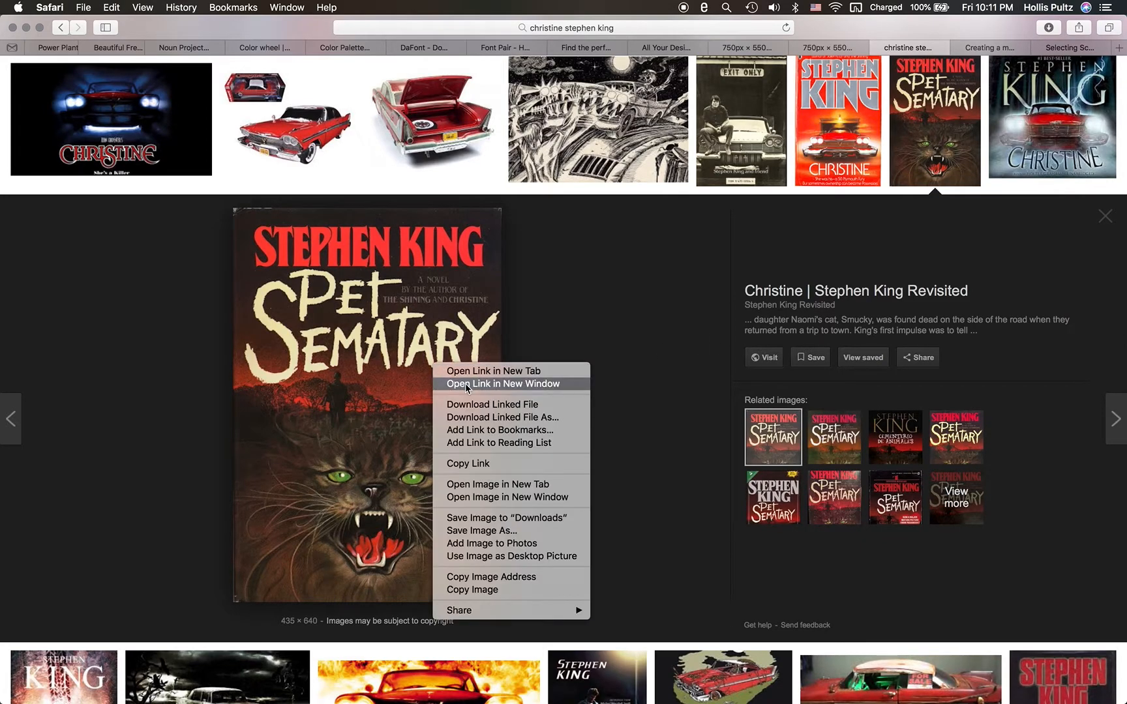
{"action": "left_click", "coordinate": [543, 485]}
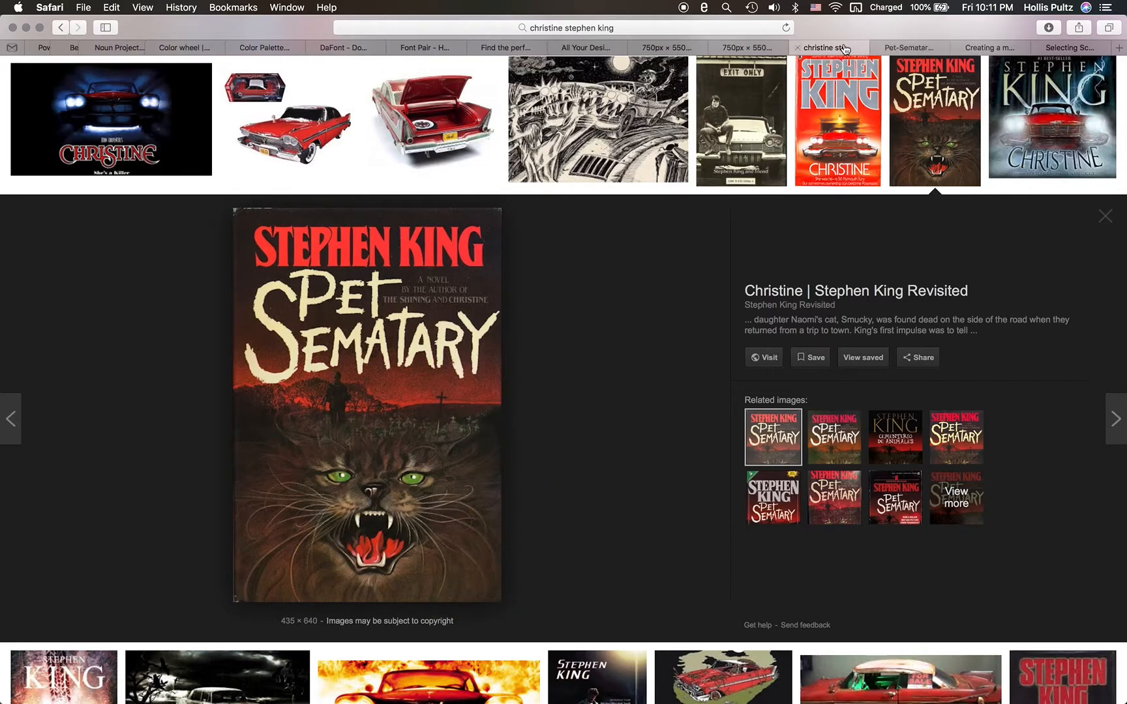
{"action": "left_click", "coordinate": [896, 50]}
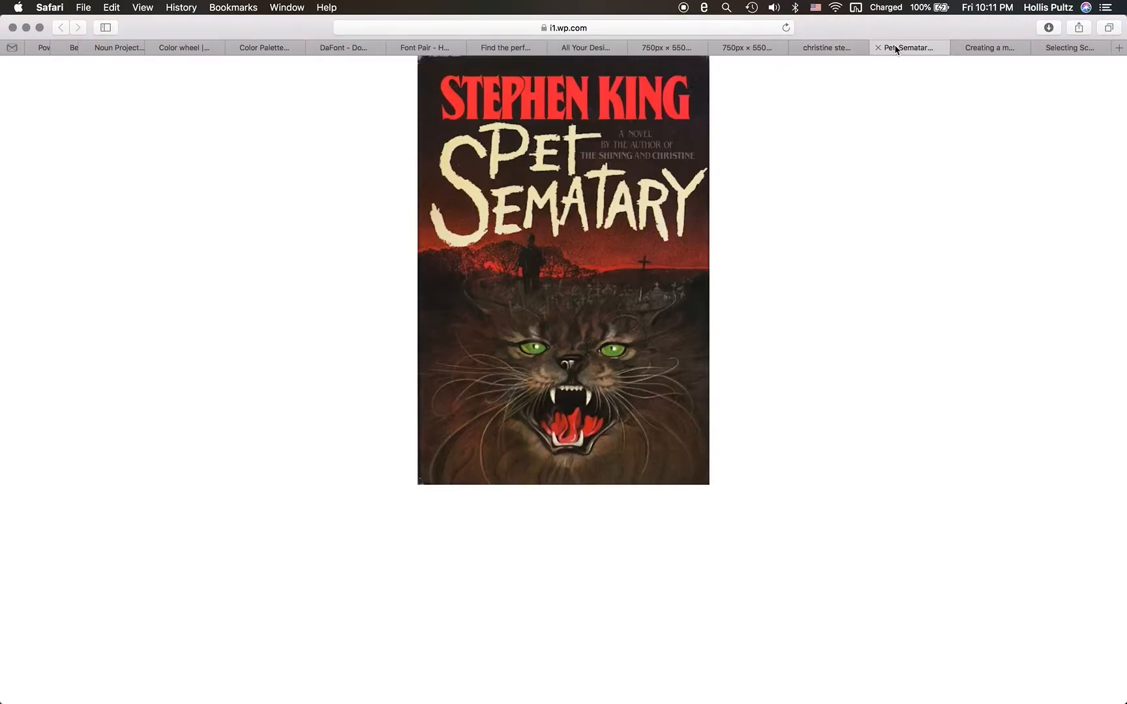
{"action": "left_click", "coordinate": [631, 28]}
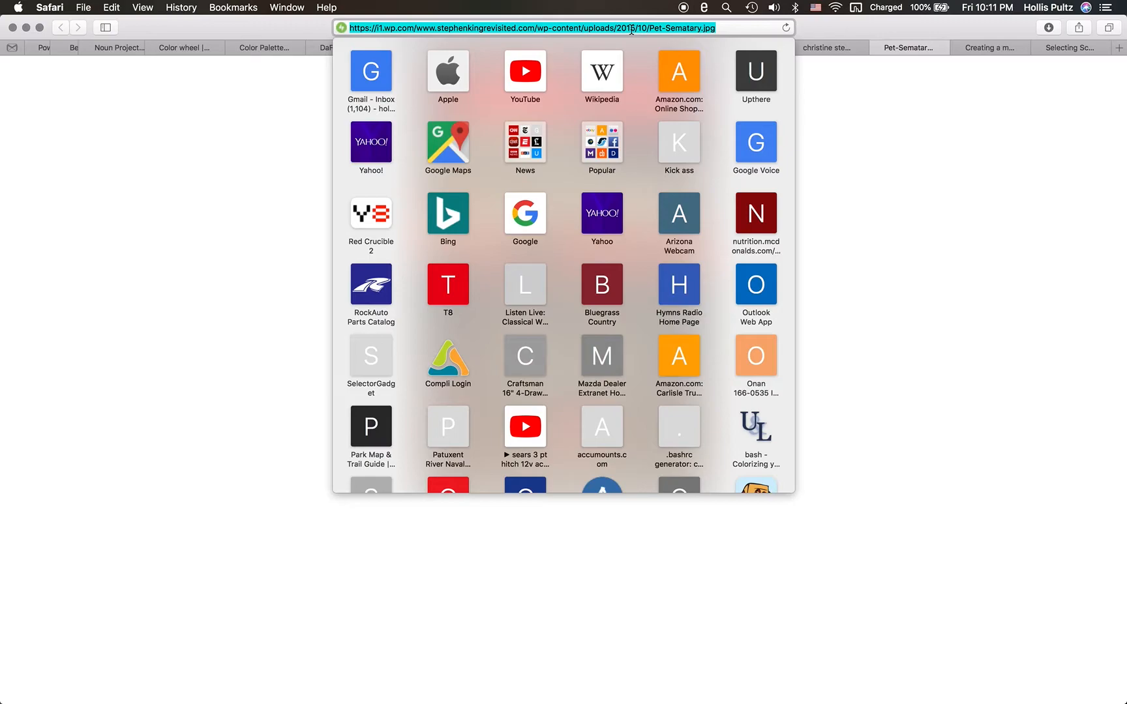
{"action": "left_click", "coordinate": [971, 135]}
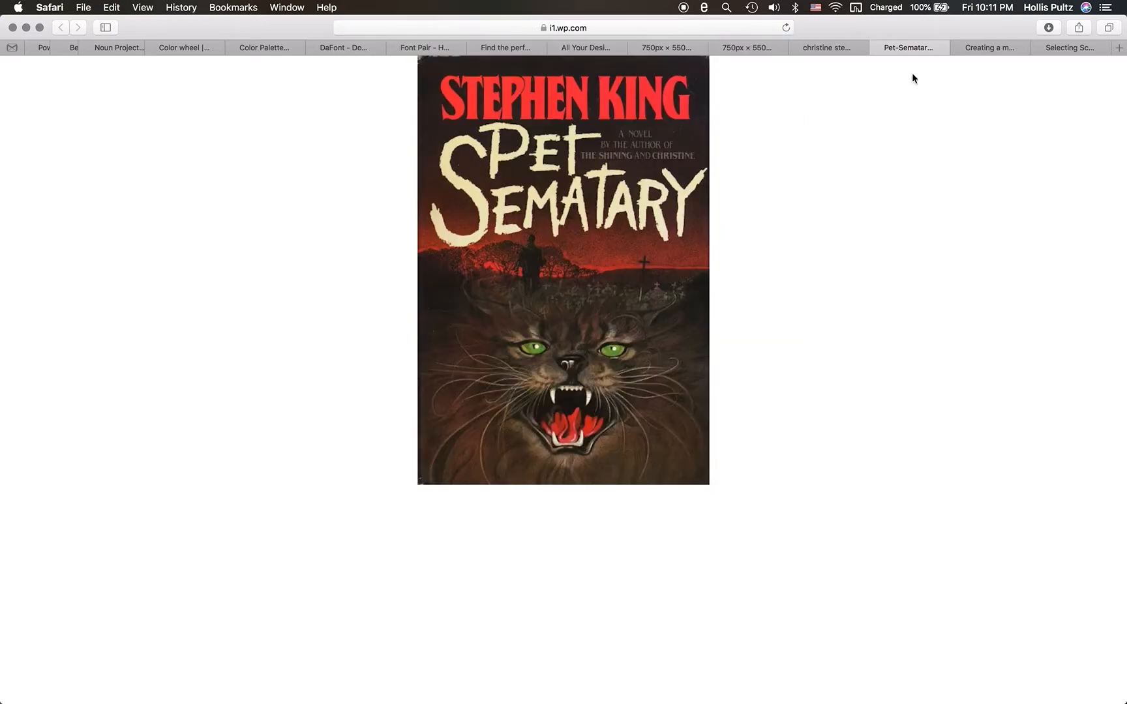
{"action": "left_click", "coordinate": [876, 48]}
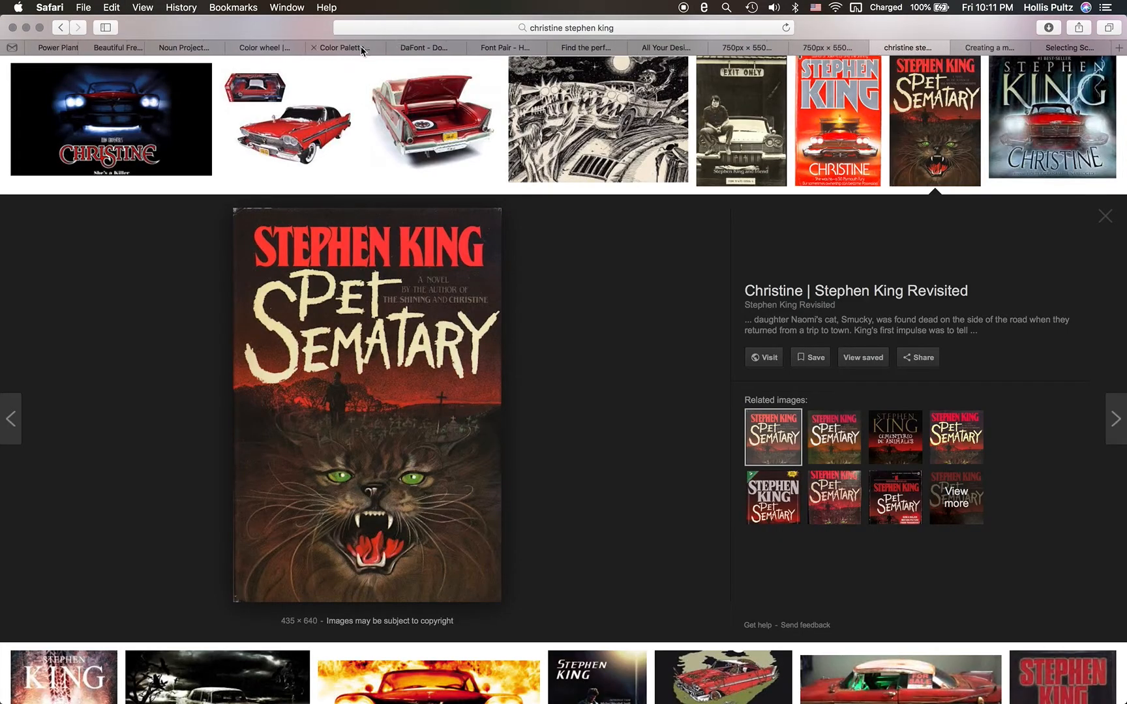
- Generate a color palette in DeGraeve's Color Palette Generator from the Pet Sematary image URL
{"action": "left_click", "coordinate": [344, 48]}
{"action": "left_click", "coordinate": [765, 192]}
{"action": "triple_click", "coordinate": [765, 193]}
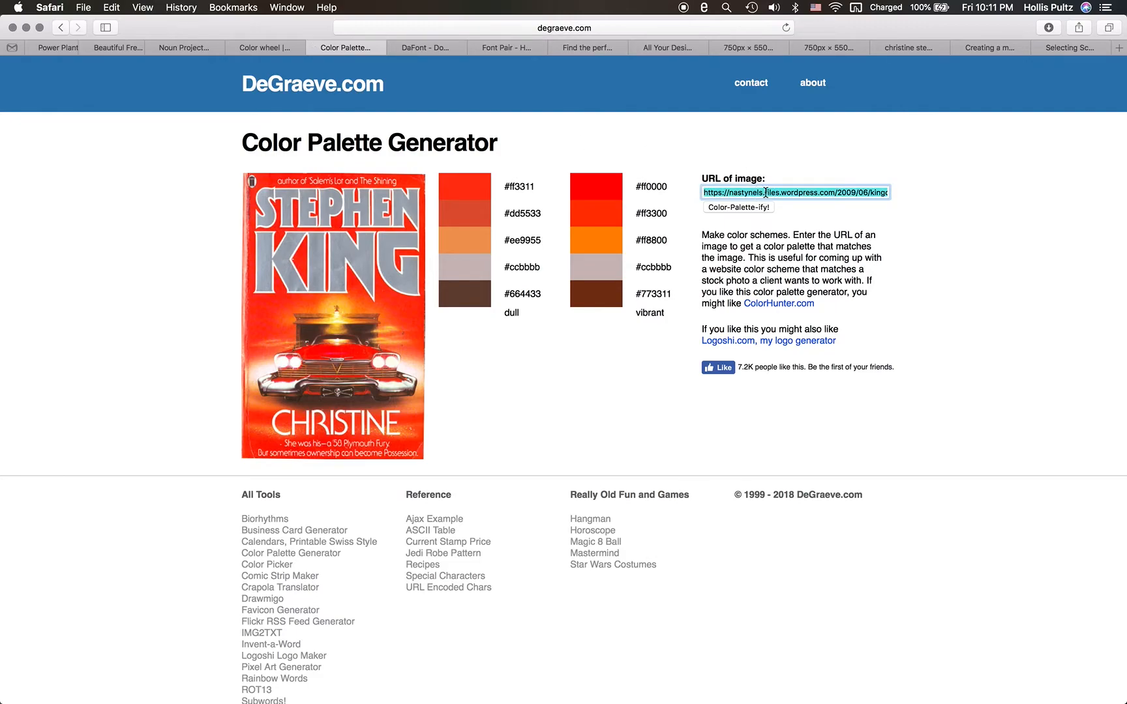
{"action": "key", "text": "cmd+v"}
{"action": "left_click", "coordinate": [758, 207]}
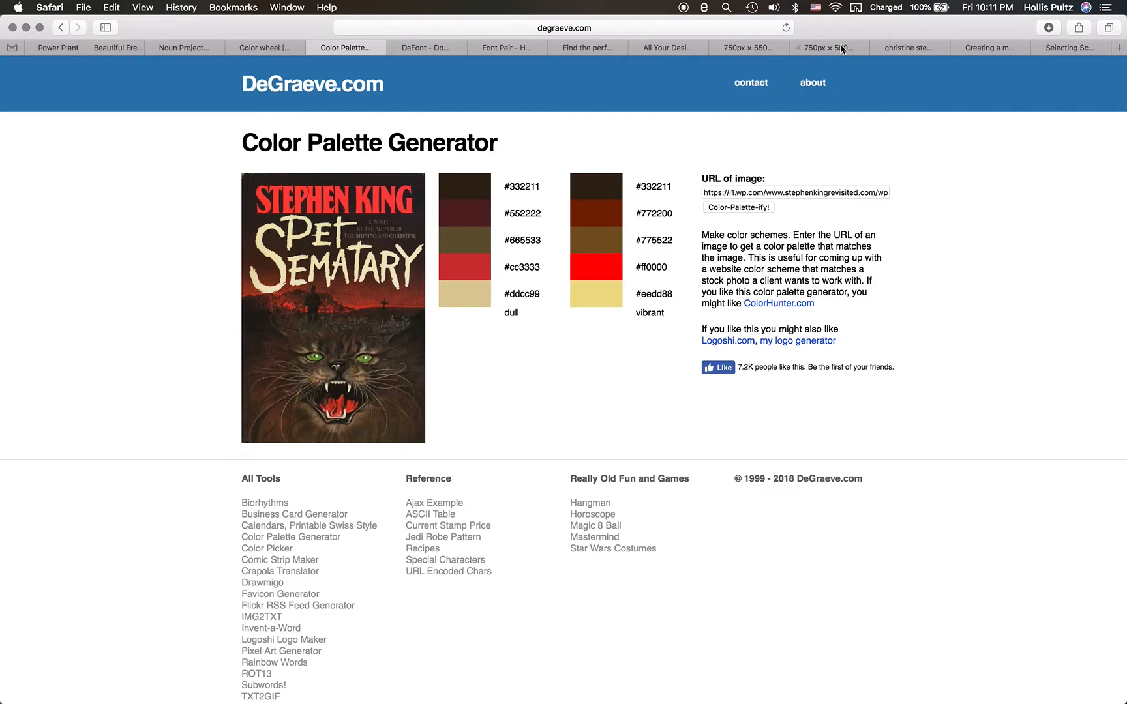
- Return to the "christine stephen king" image results and preview the red New English Library Christine cover
{"action": "left_click", "coordinate": [892, 50]}
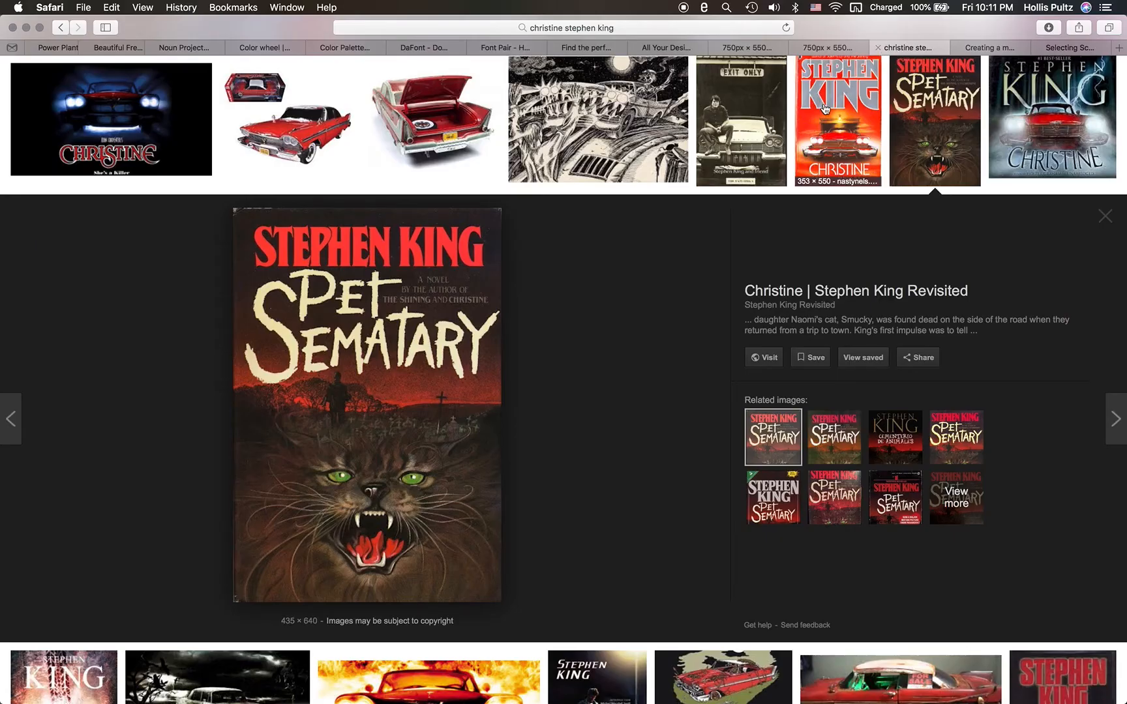
{"action": "left_click", "coordinate": [829, 151]}
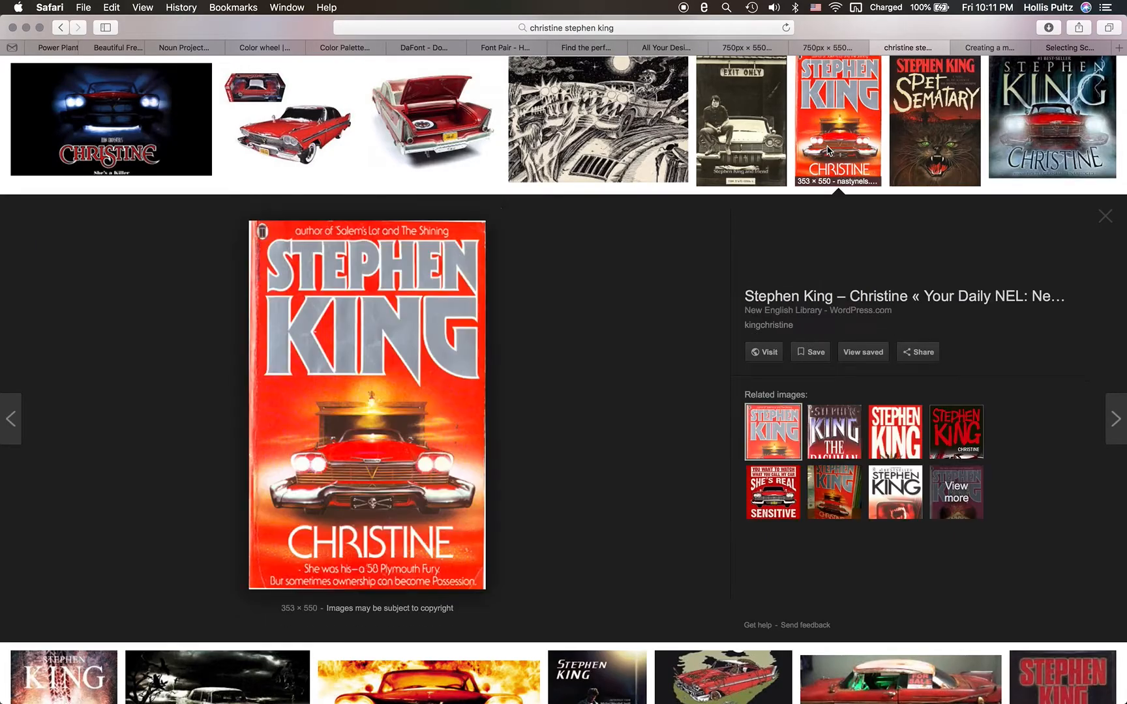
{"action": "right_click", "coordinate": [373, 374]}
{"action": "left_click", "coordinate": [418, 382]}
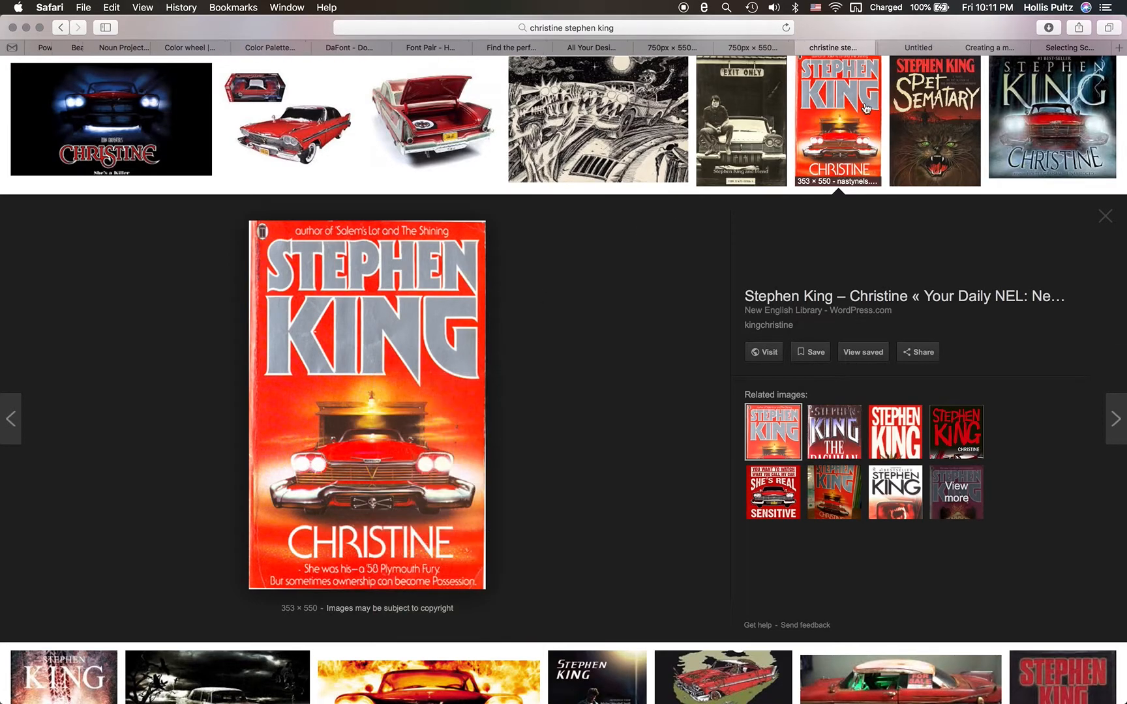
{"action": "left_click", "coordinate": [912, 48]}
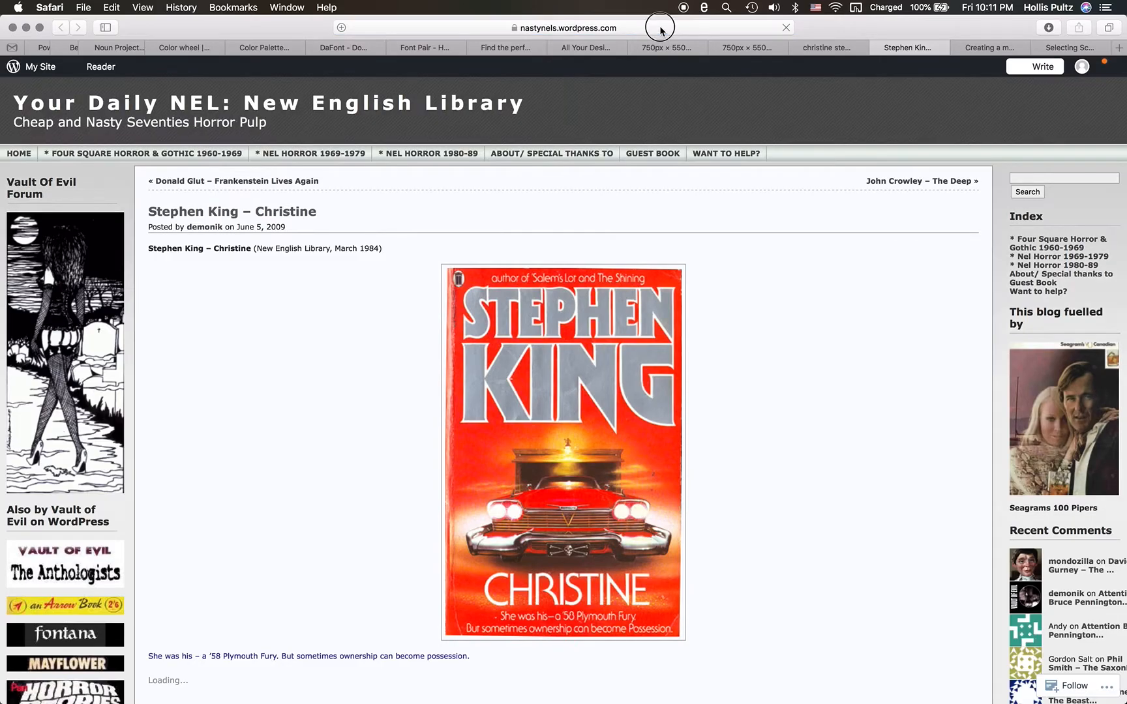
{"action": "left_click", "coordinate": [661, 29]}
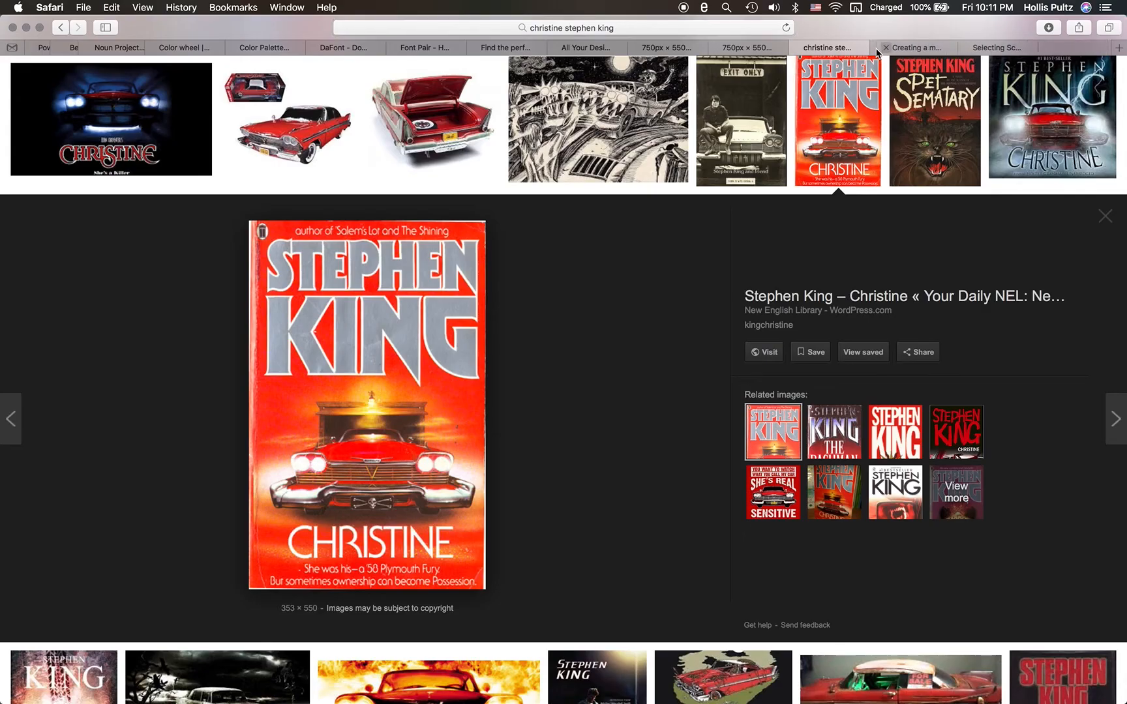
{"action": "left_click", "coordinate": [877, 47]}
- Open the previewed Christine cover image itself in a separate tab and copy its full URL
{"action": "right_click", "coordinate": [429, 343]}
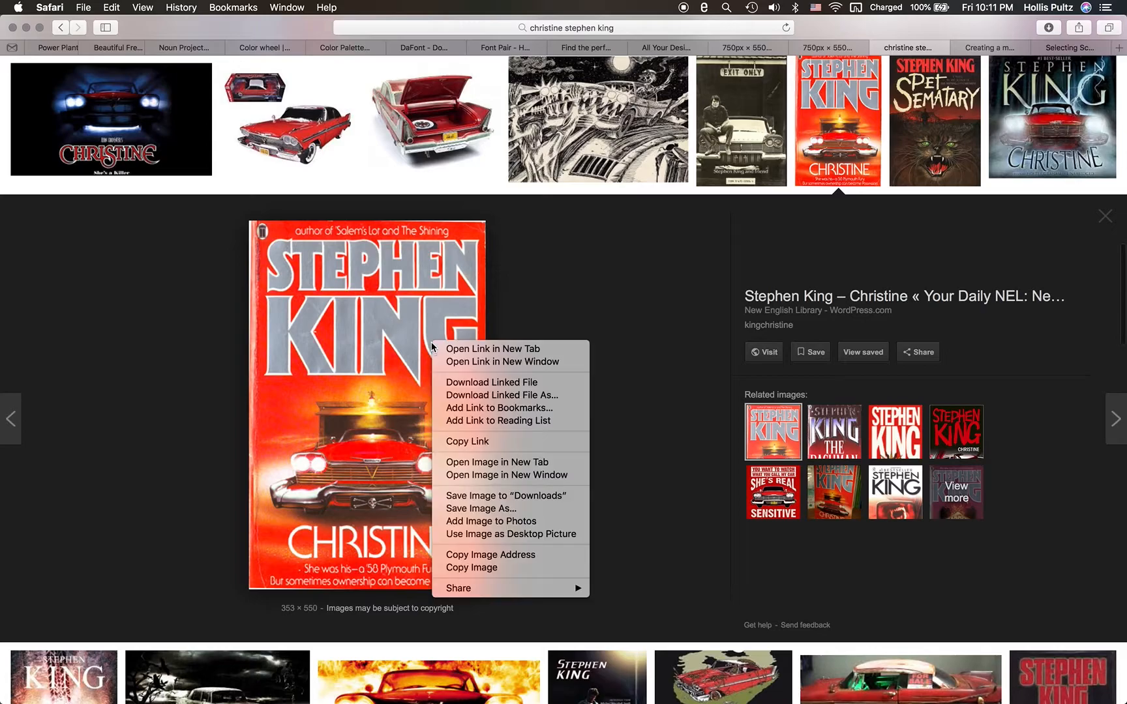
{"action": "left_click", "coordinate": [494, 463]}
{"action": "left_click", "coordinate": [898, 48]}
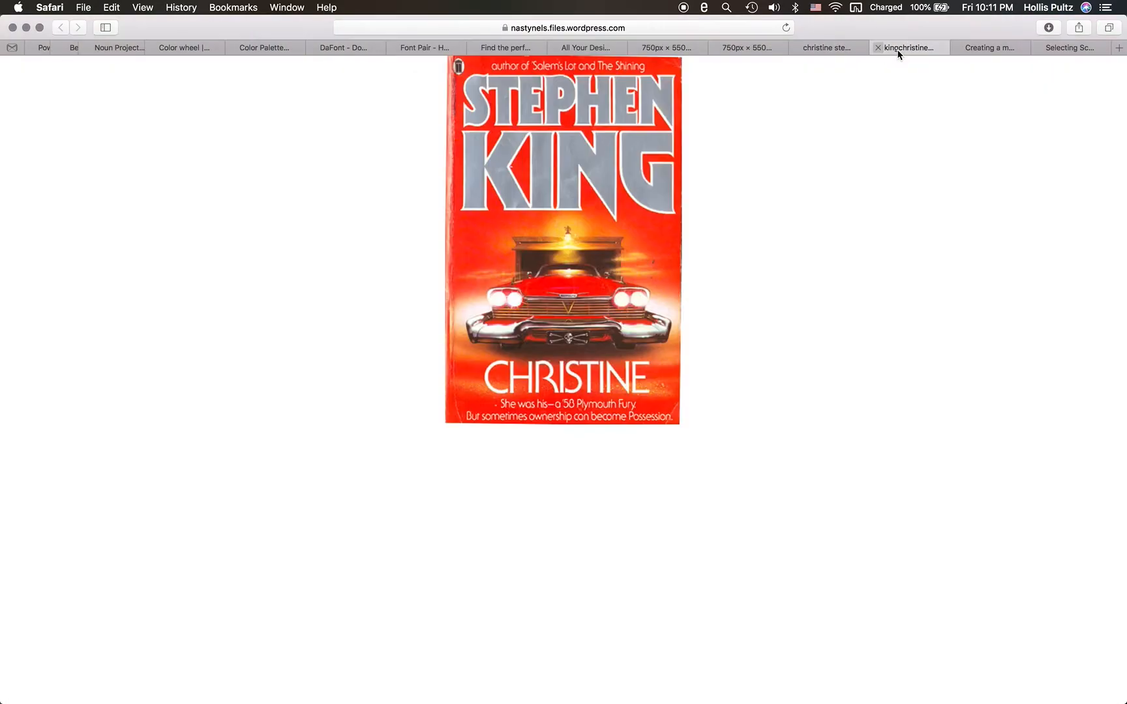
{"action": "left_click", "coordinate": [609, 27]}
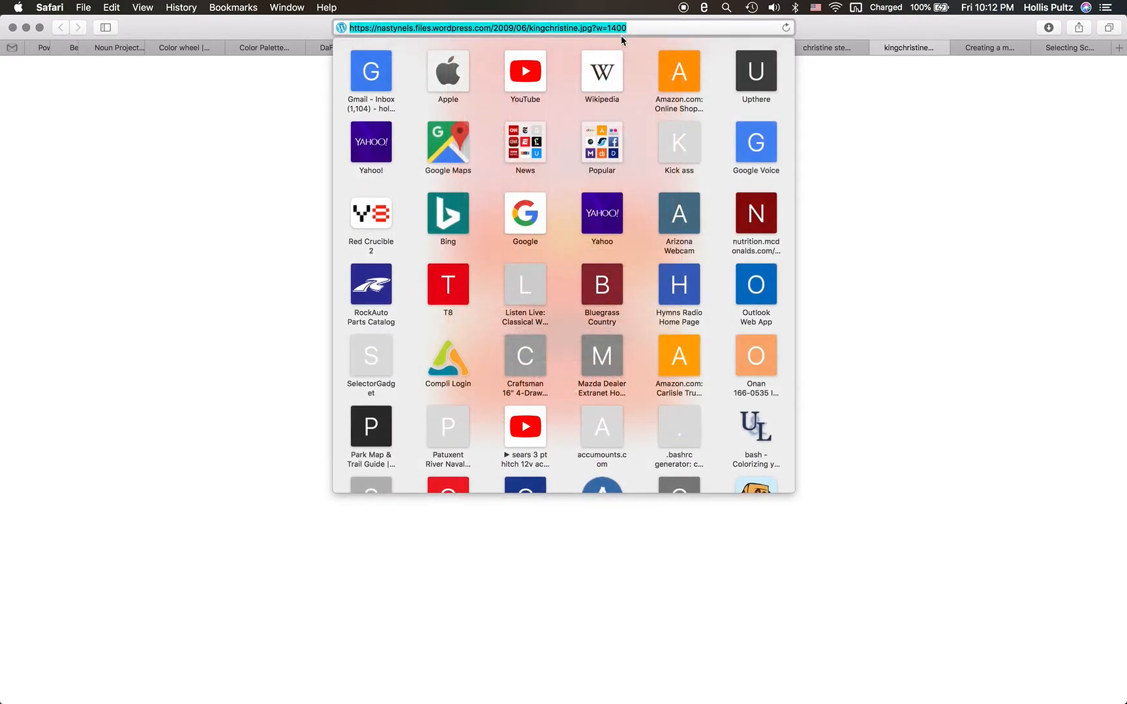
{"action": "left_click", "coordinate": [892, 123]}
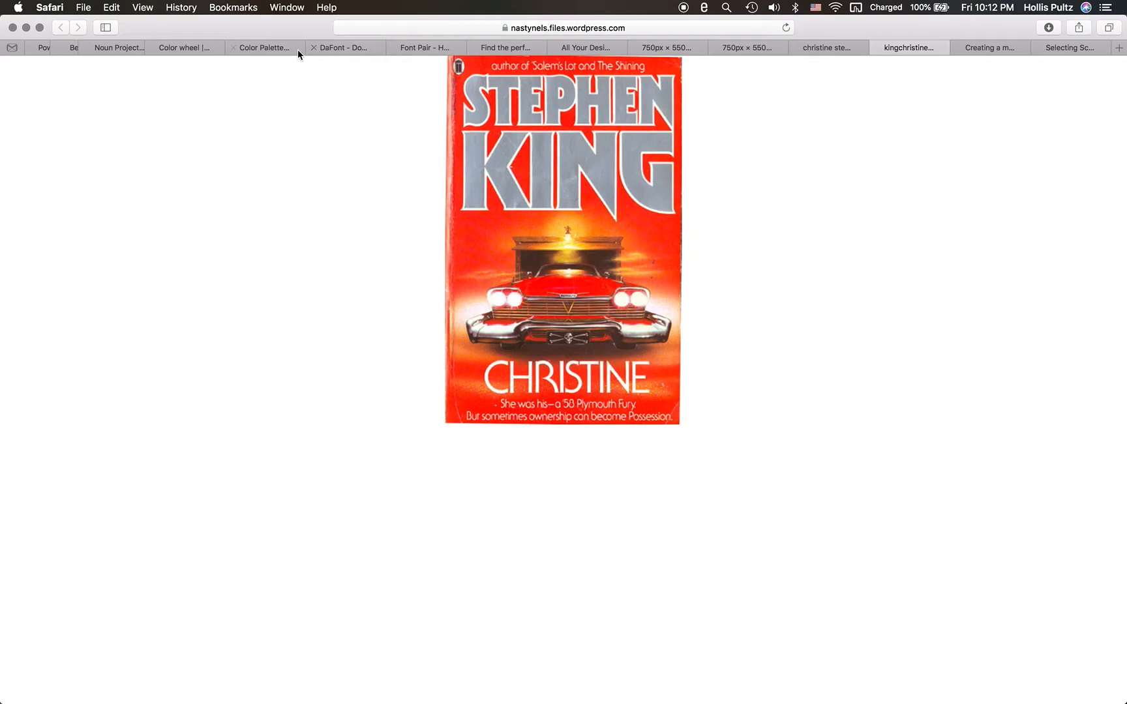
- Generate a color palette in DeGraeve's Color Palette Generator from the copied kingchristine.jpg URL
{"action": "left_click", "coordinate": [269, 49]}
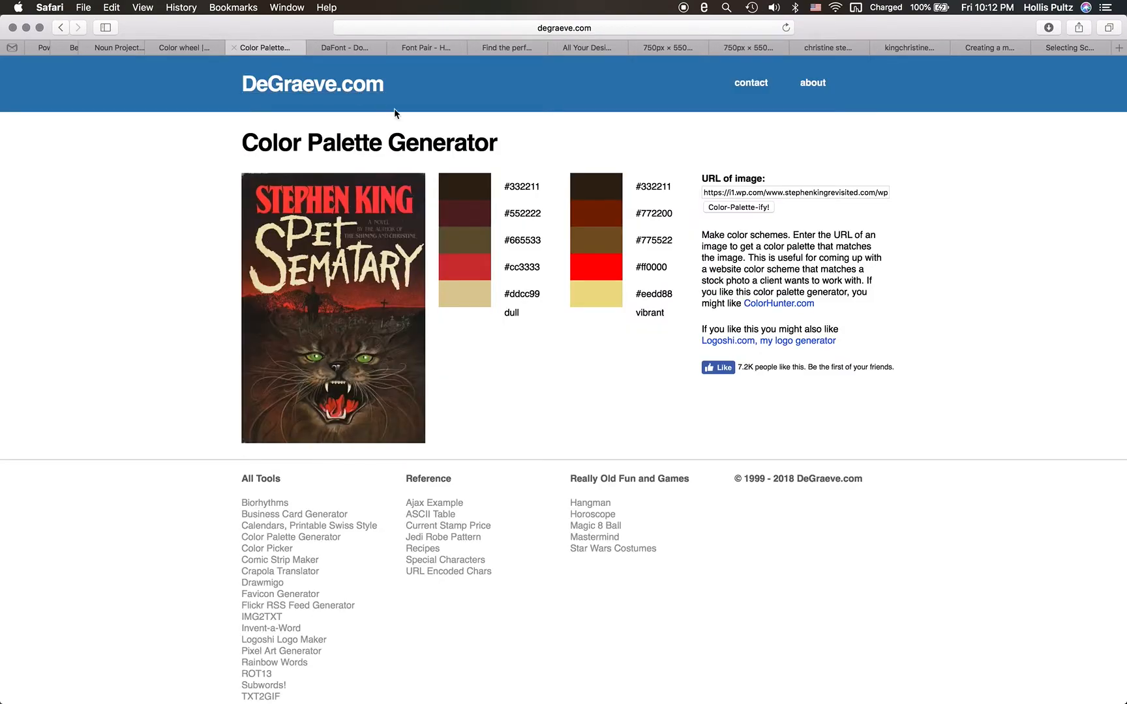
{"action": "triple_click", "coordinate": [708, 190]}
{"action": "key", "text": "super+v"}
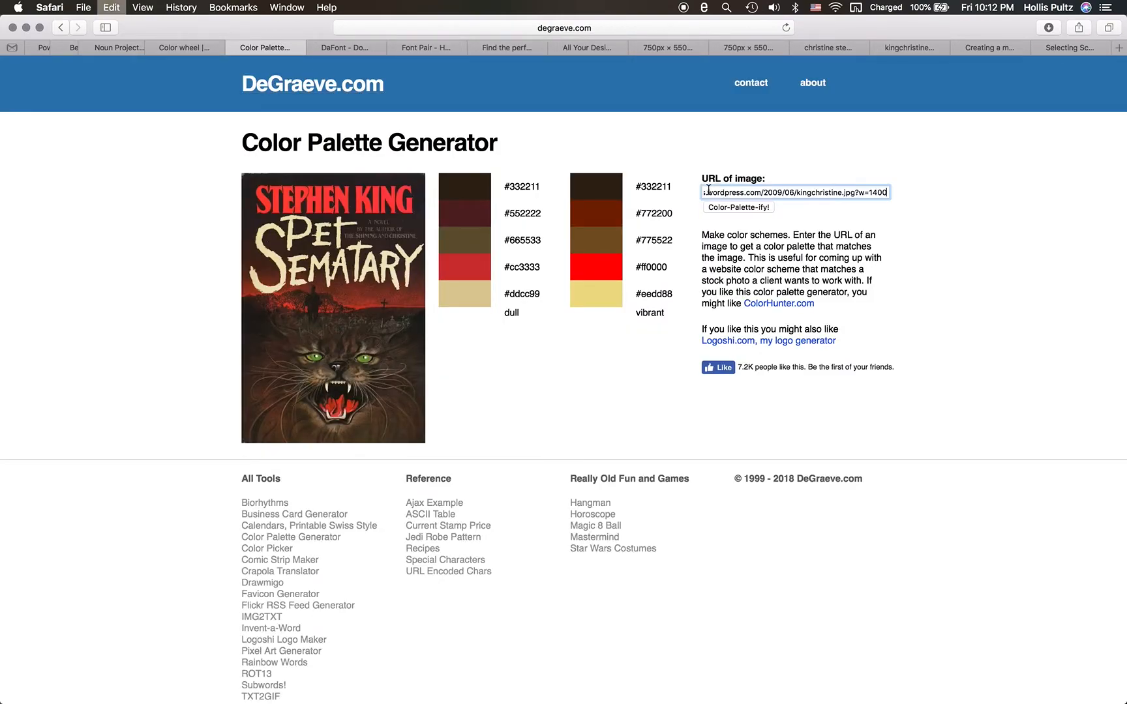
{"action": "left_click", "coordinate": [729, 207]}
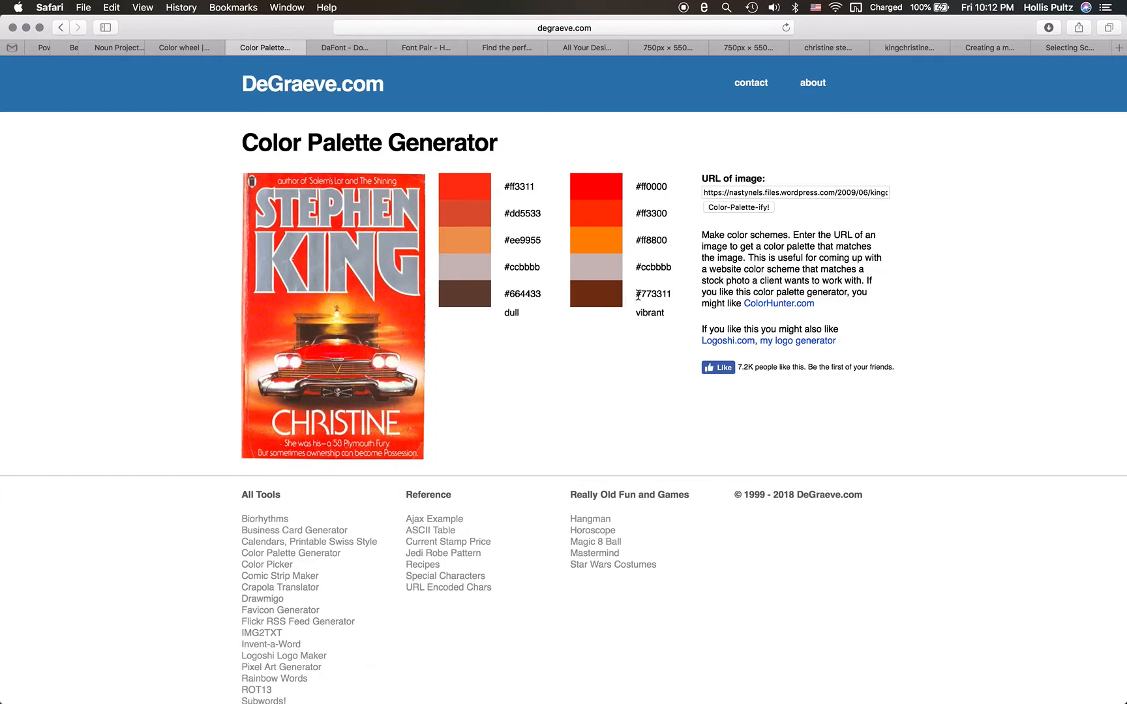
- Copy the vibrant brown code 773311 from the palette, switch to the 750 × 550 px Canva design and close its duplicate tab
{"action": "left_click_drag", "start_coordinate": [641, 296], "coordinate": [671, 299]}
{"action": "left_click", "coordinate": [755, 51]}
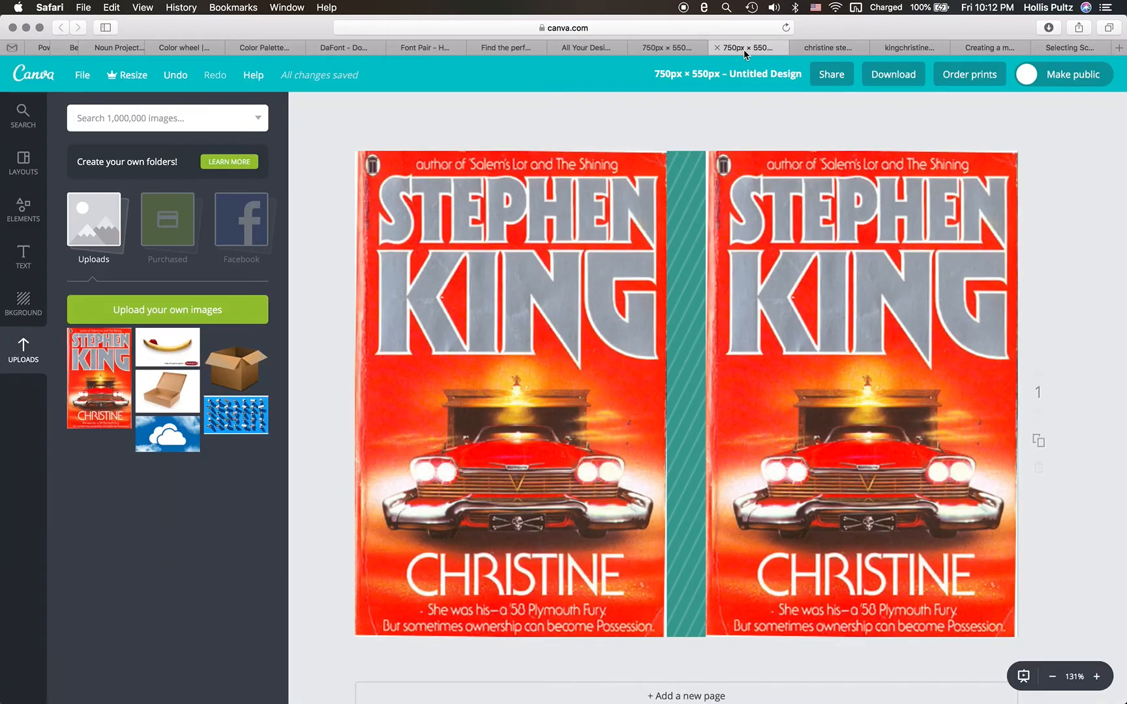
{"action": "left_click", "coordinate": [669, 46]}
{"action": "left_click", "coordinate": [725, 48]}
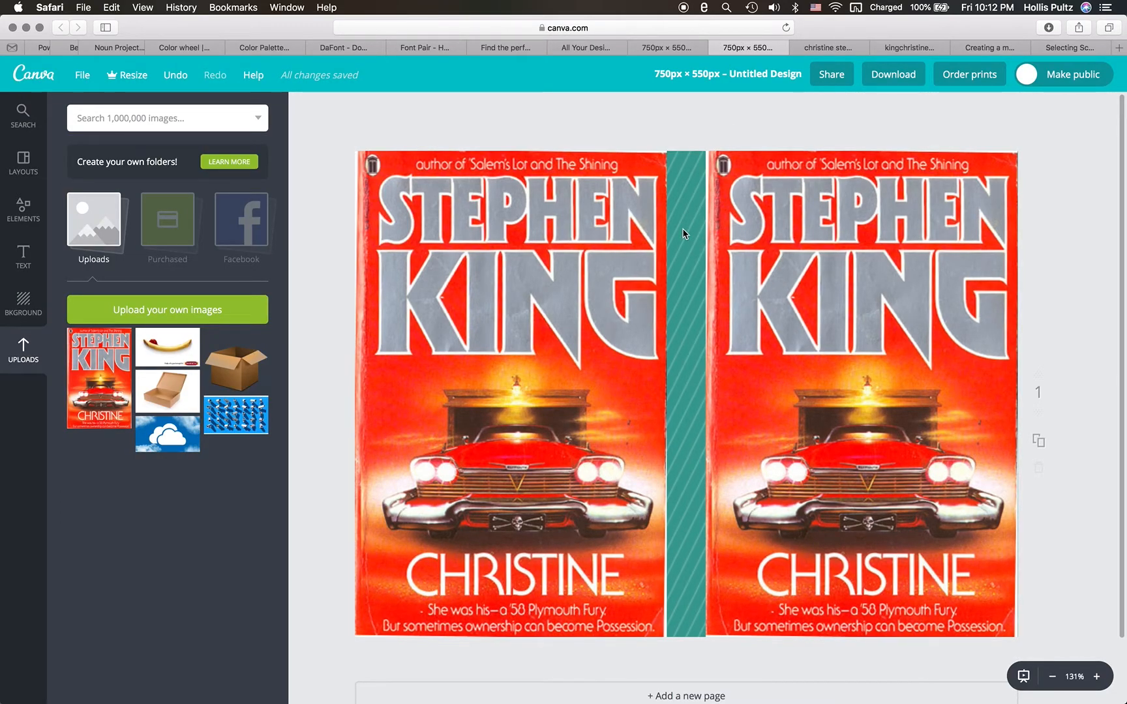
{"action": "left_click", "coordinate": [634, 50]}
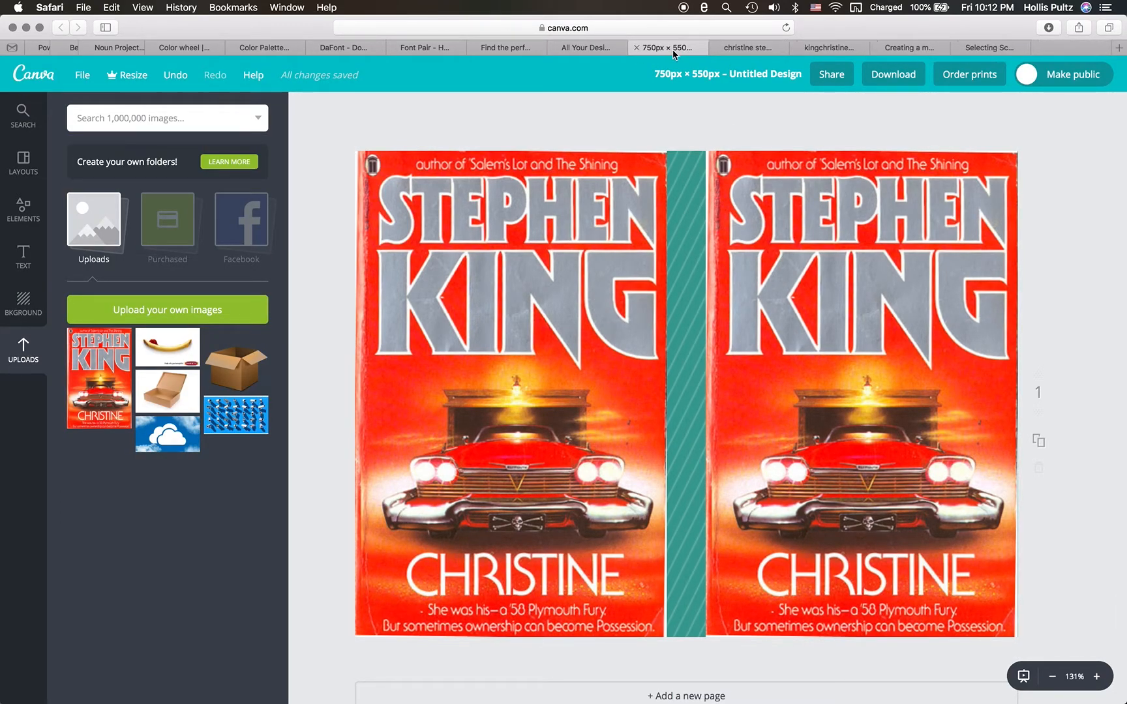
- Recolor the striped spine between the two covers with the color code 773311
{"action": "left_click", "coordinate": [689, 282]}
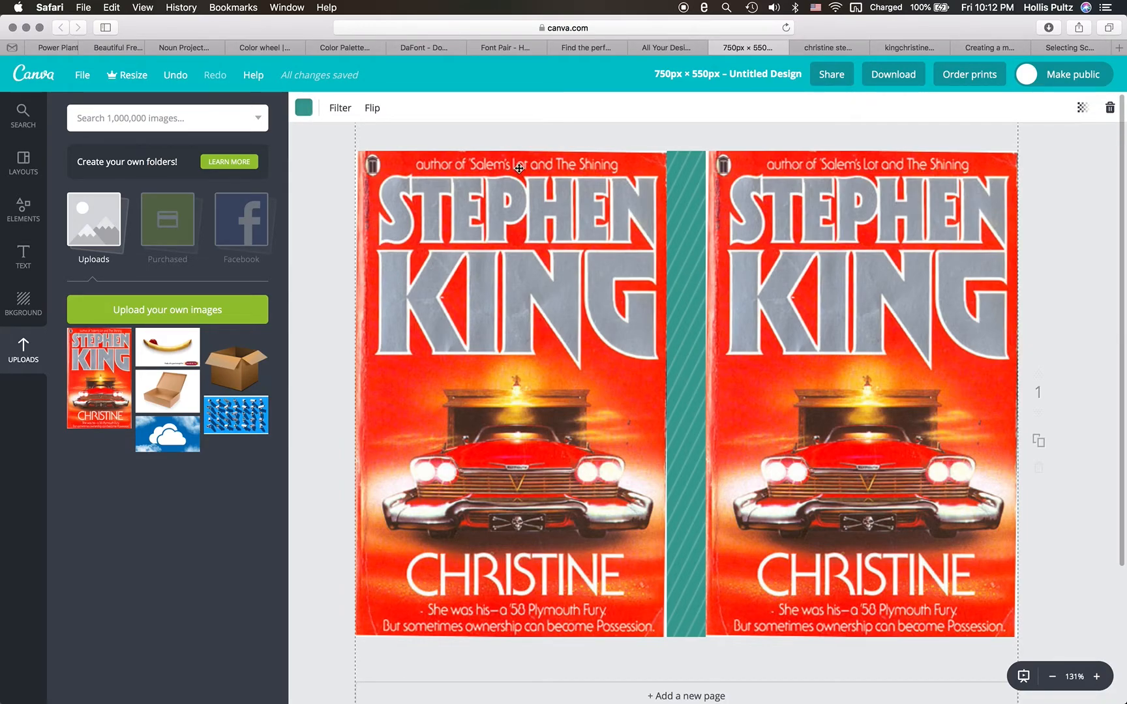
{"action": "left_click", "coordinate": [304, 107]}
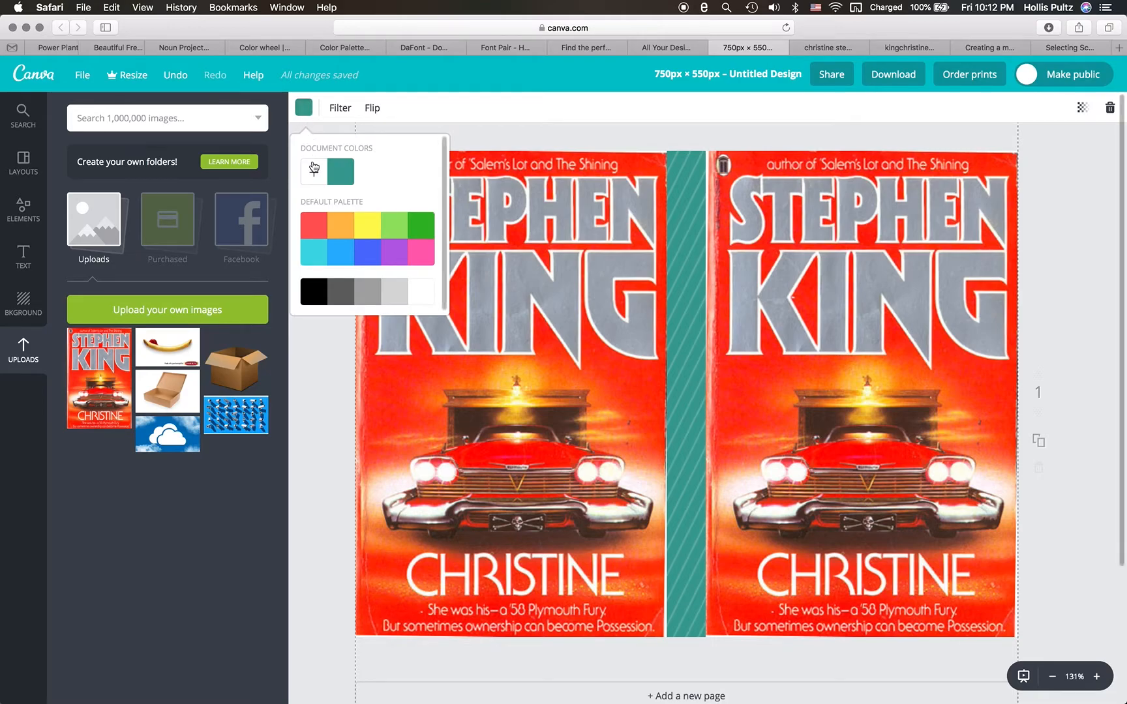
{"action": "left_click", "coordinate": [314, 173]}
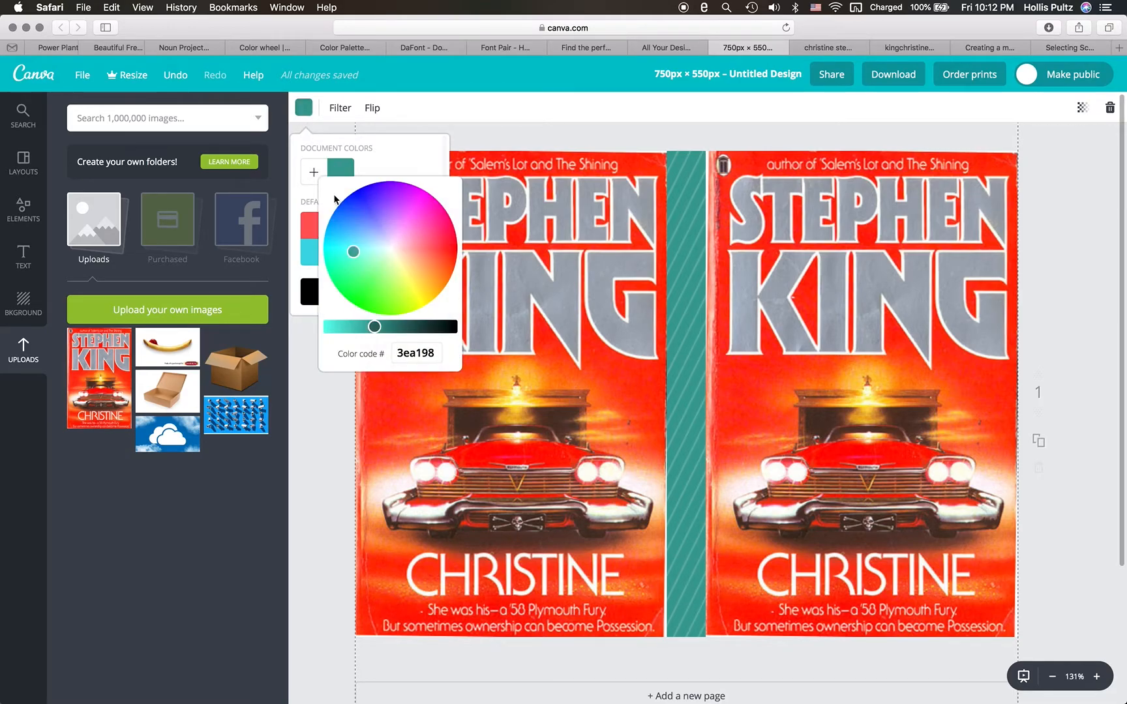
{"action": "left_click", "coordinate": [435, 348]}
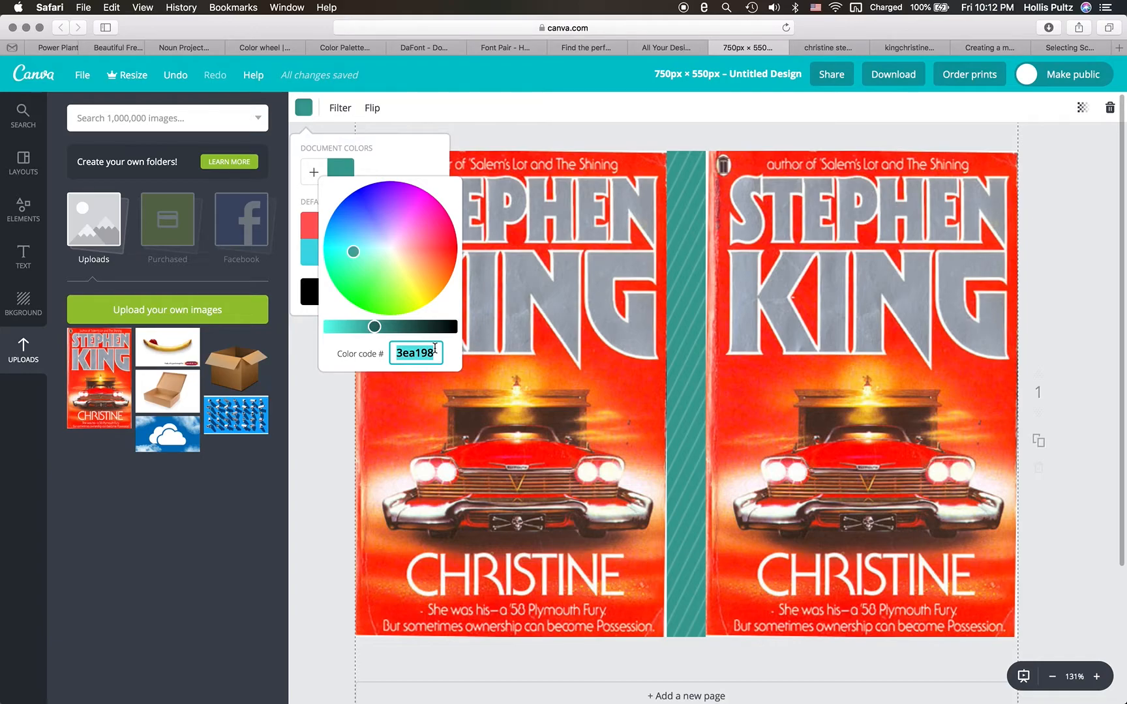
{"action": "type", "text": "773311"}
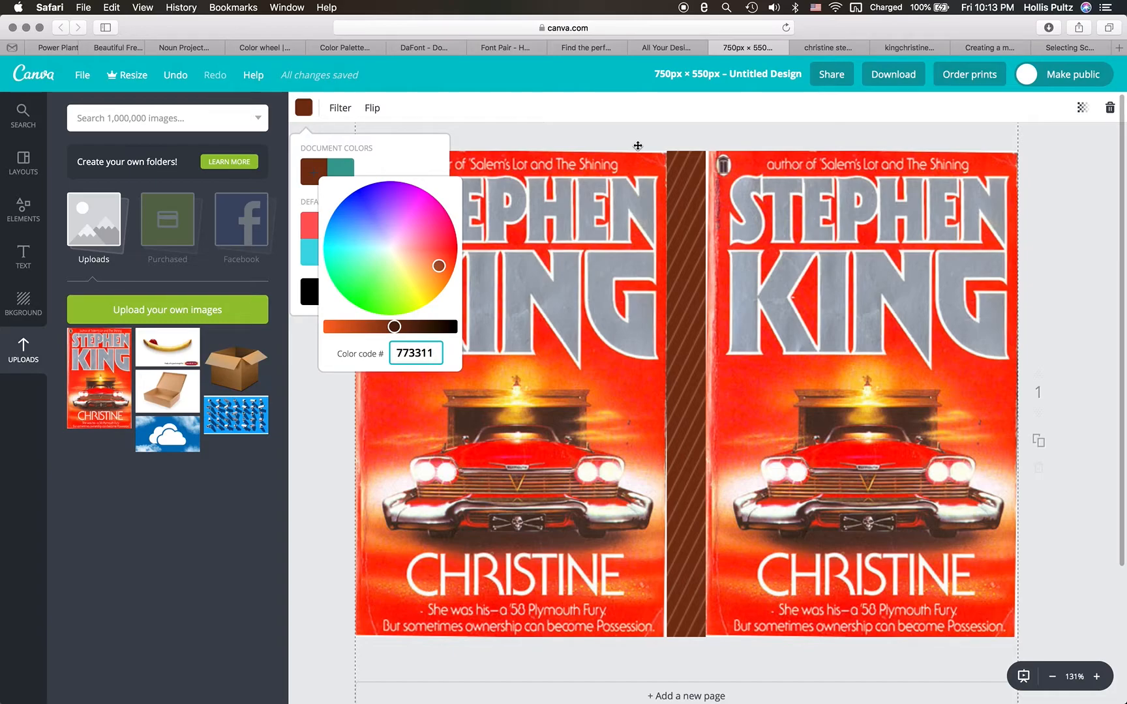
{"action": "key", "text": "Return"}
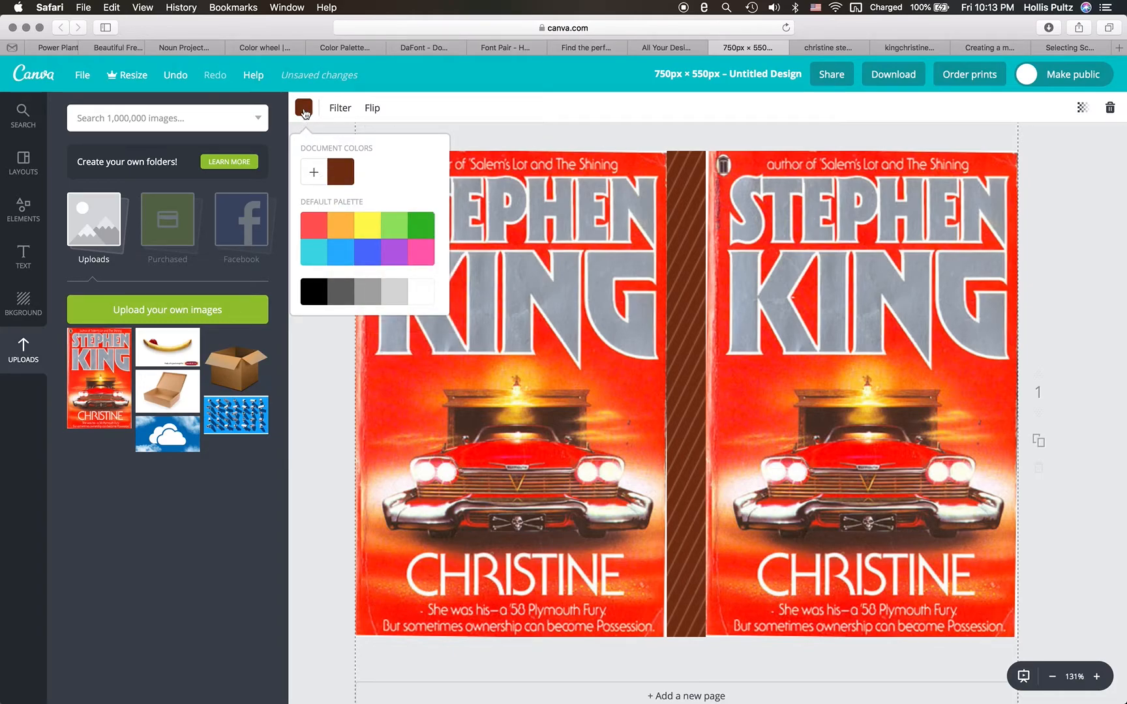
{"action": "left_click", "coordinate": [303, 107]}
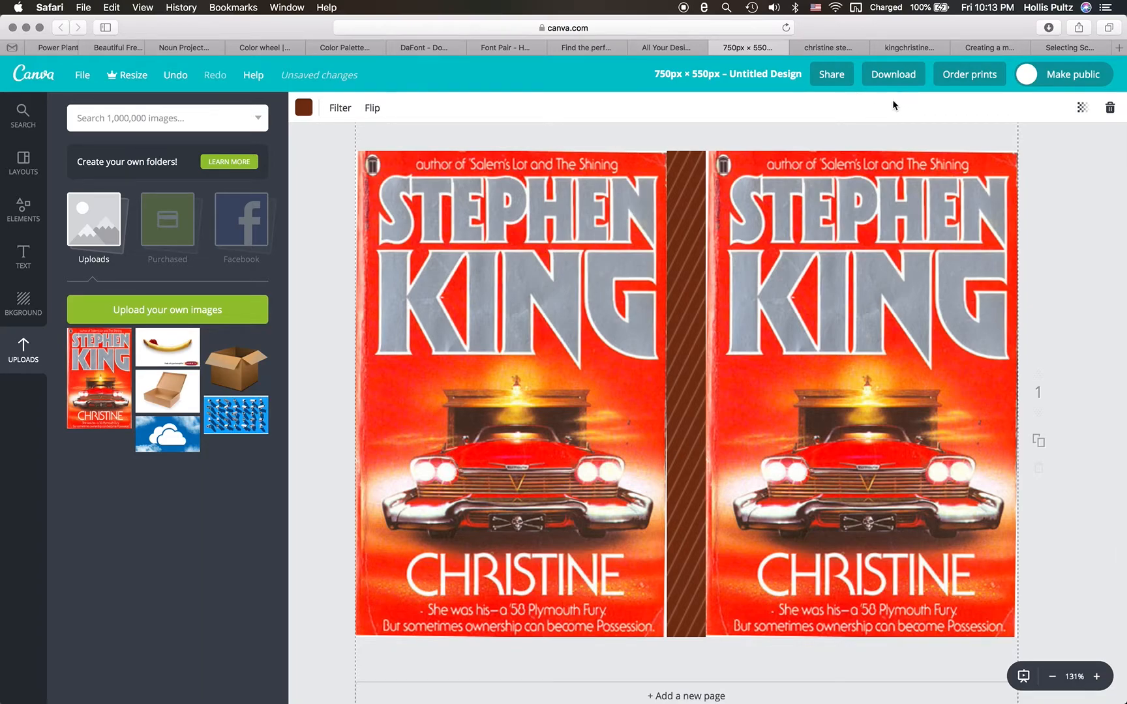
- Save the design, download it as a PNG and close the preview of the downloaded file
{"action": "left_click", "coordinate": [84, 74]}
{"action": "left_click", "coordinate": [115, 188]}
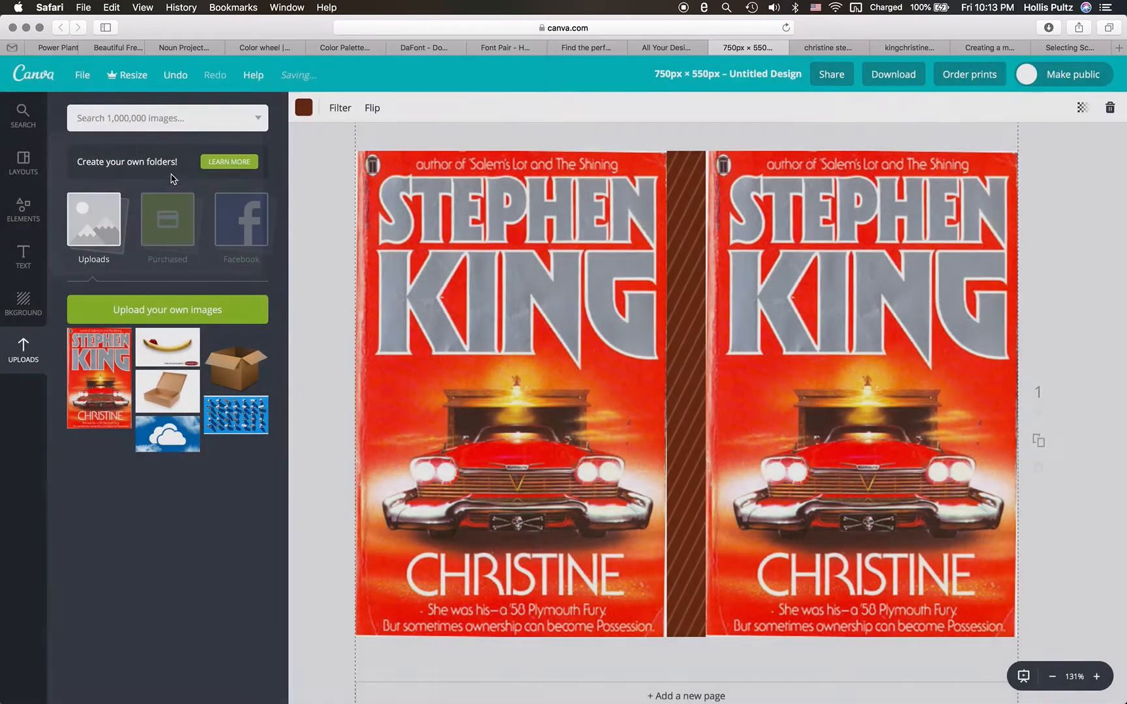
{"action": "left_click", "coordinate": [894, 78]}
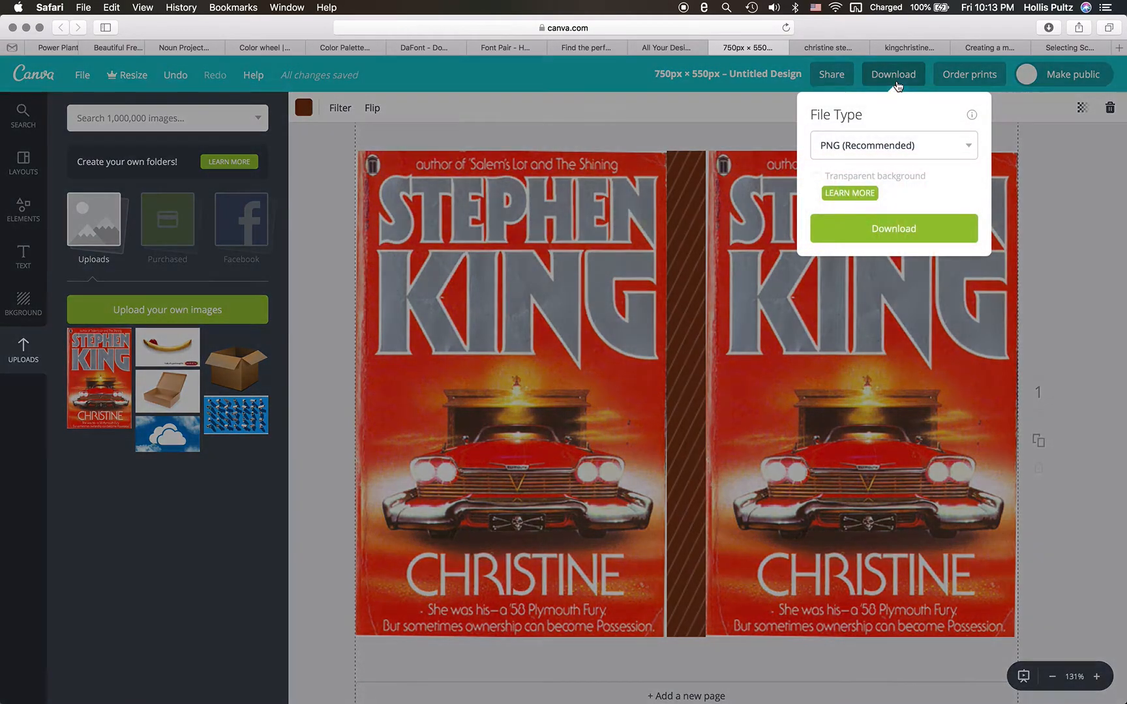
{"action": "left_click", "coordinate": [873, 233]}
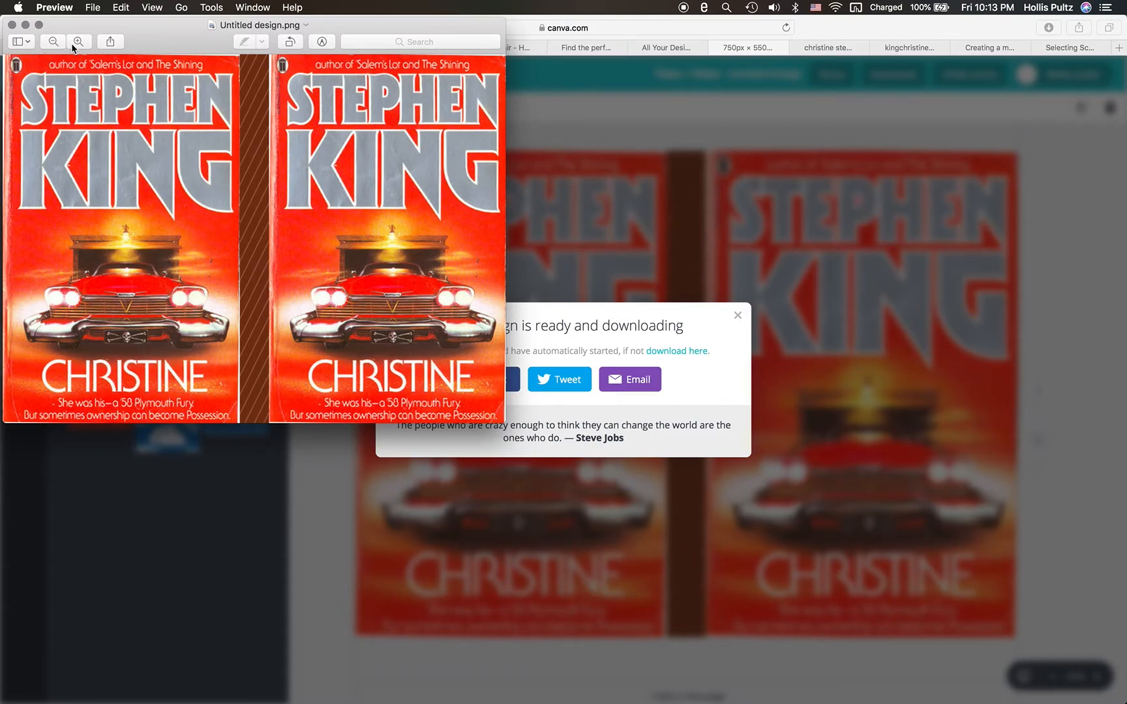
{"action": "key", "text": "super+w"}
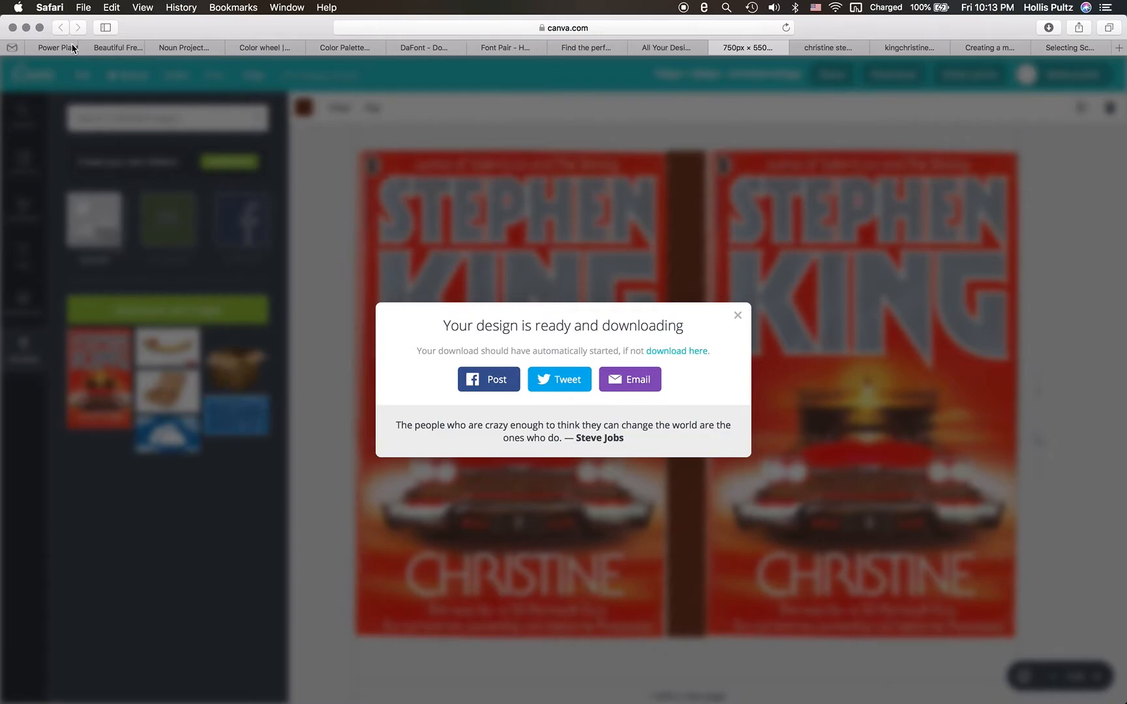
- Switch to Finder and move Untitled design.png from Downloads into the week_2_summary folder
{"action": "key", "text": "ctrl+Right"}
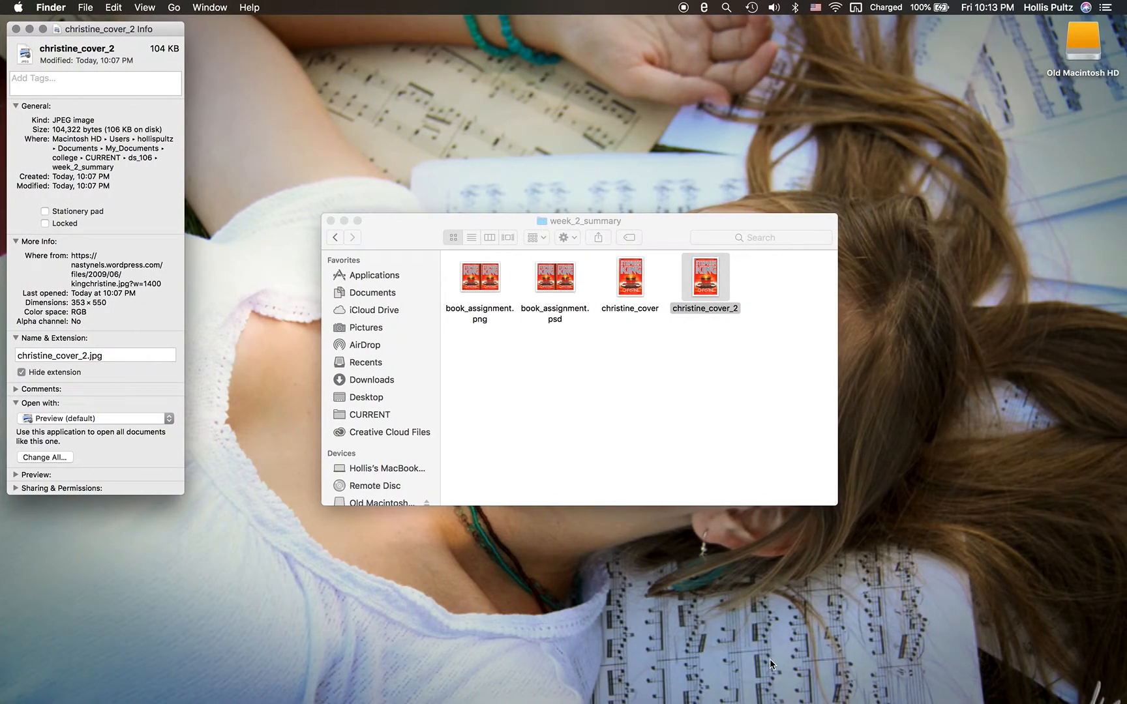
{"action": "mouse_move", "coordinate": [793, 682]}
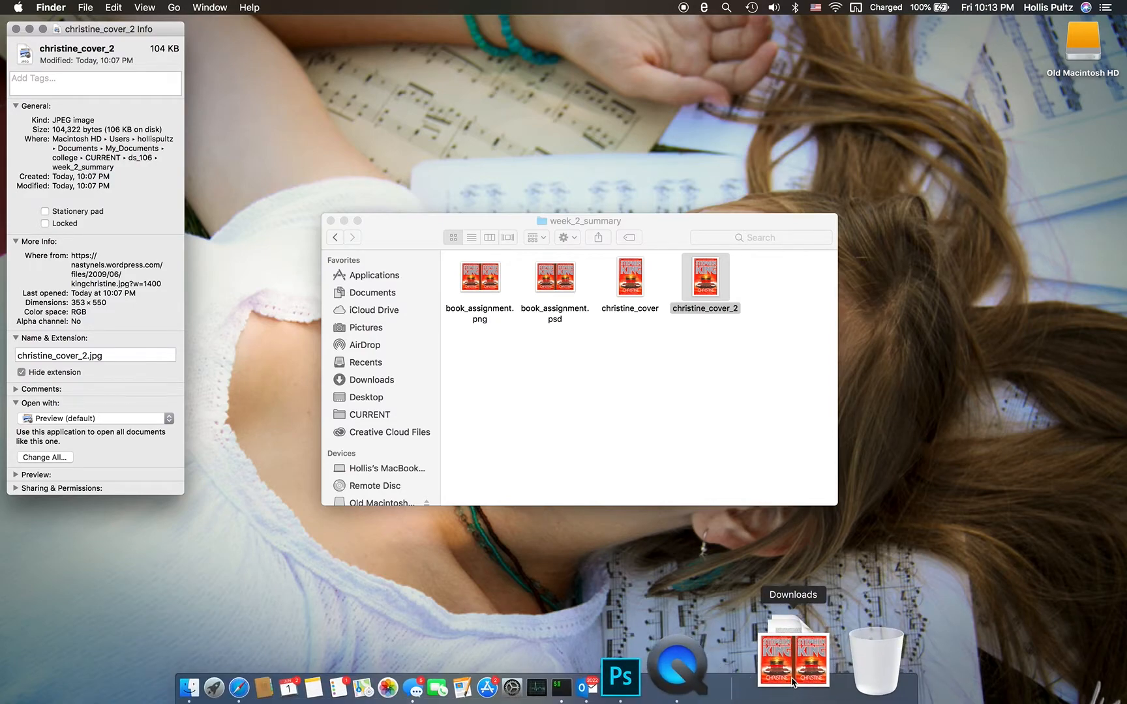
{"action": "left_click", "coordinate": [793, 682]}
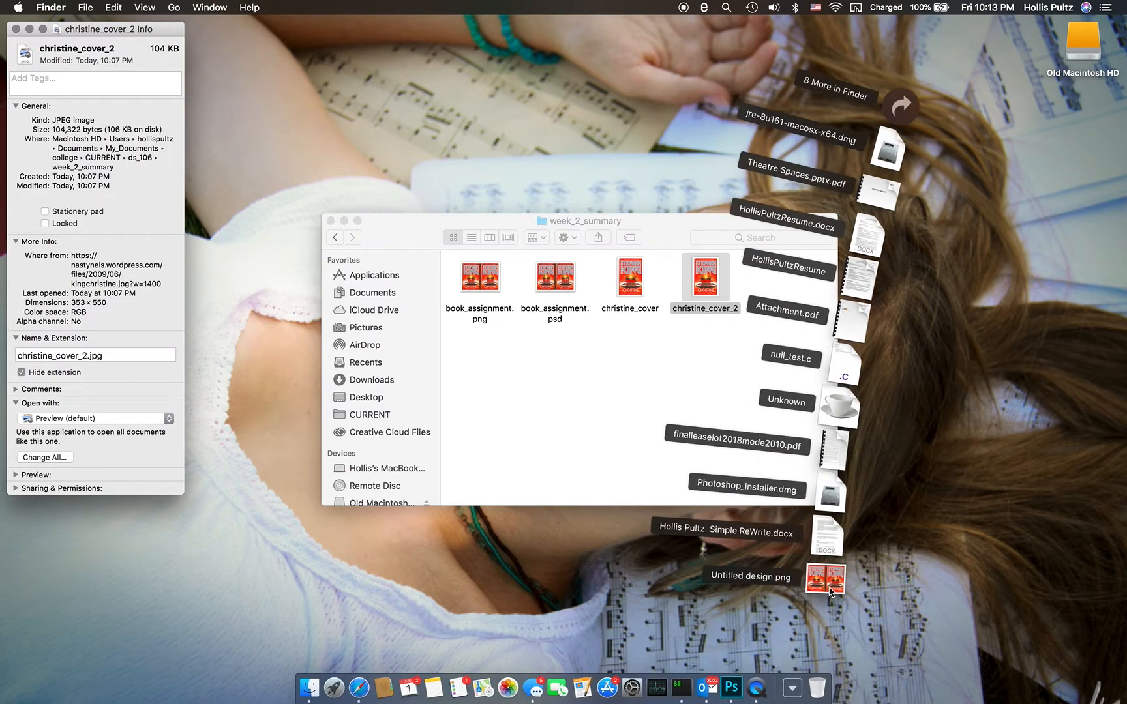
{"action": "left_click_drag", "start_coordinate": [830, 591], "coordinate": [582, 437]}
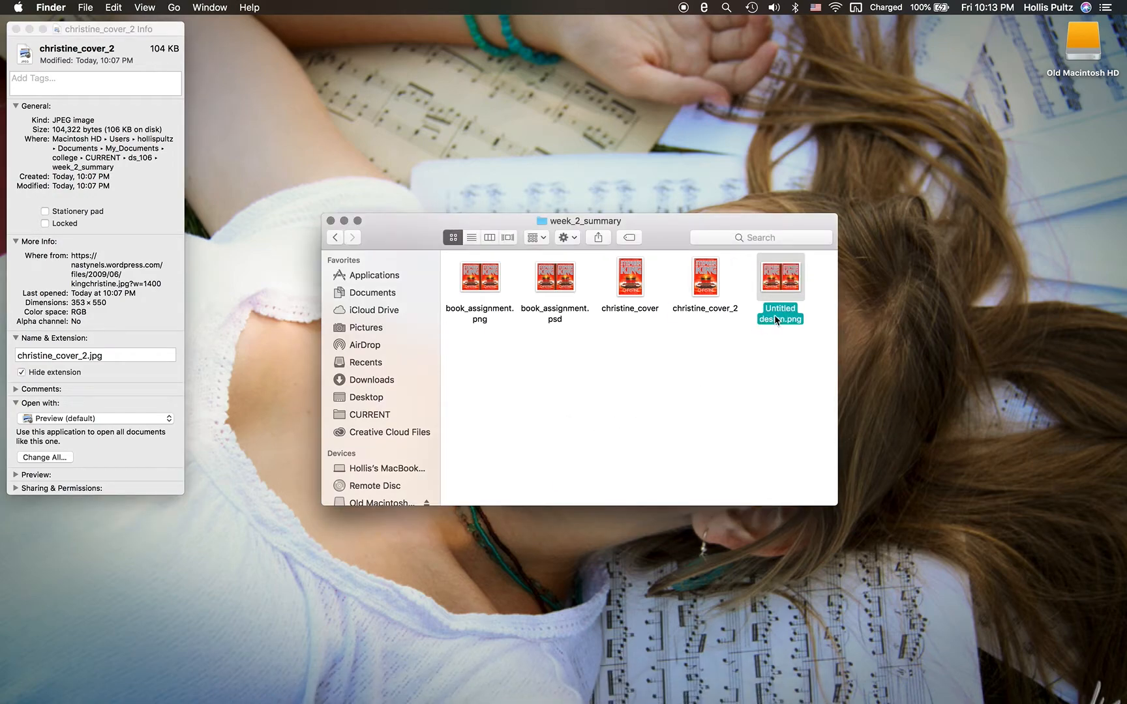
- Rename Untitled design.png in the week_2_summary folder as book_assignment_2.png
{"action": "key", "text": "b"}
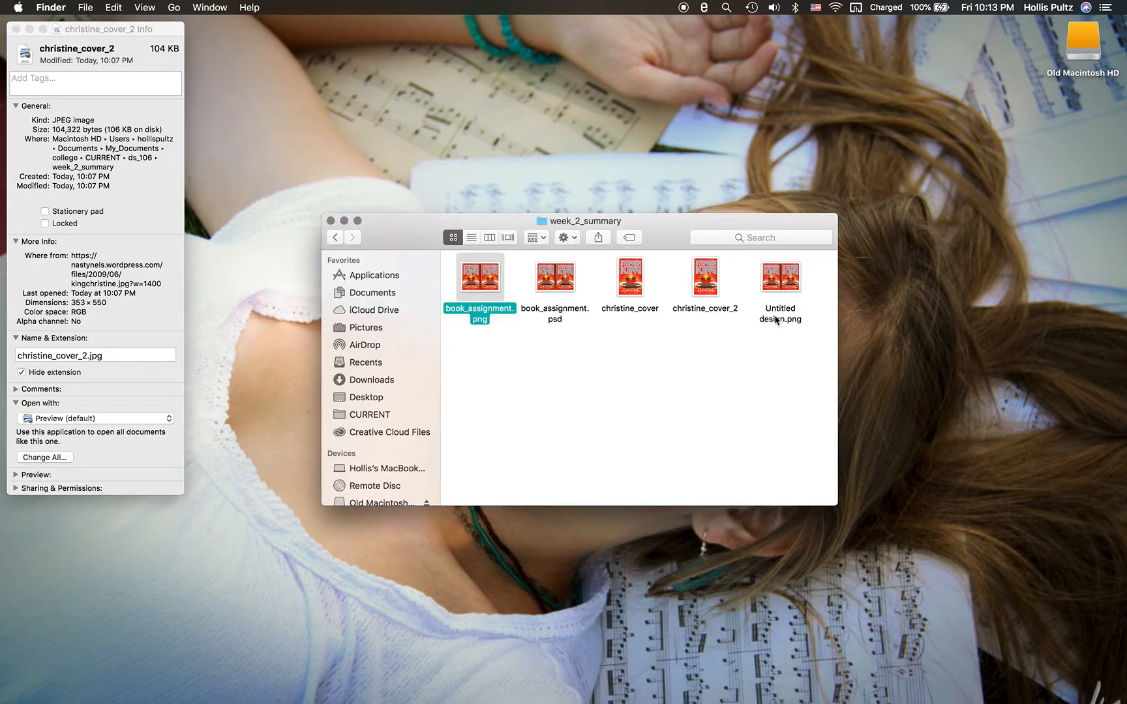
{"action": "left_click", "coordinate": [776, 319]}
{"action": "left_click", "coordinate": [779, 313]}
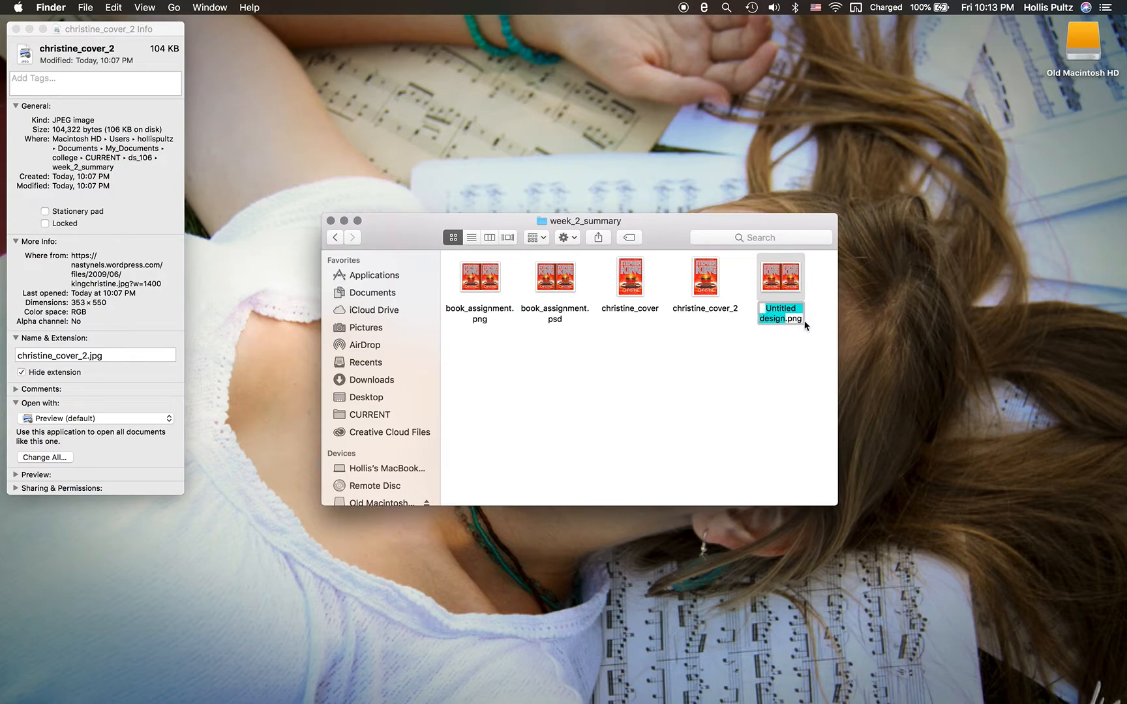
{"action": "type", "text": "book"}
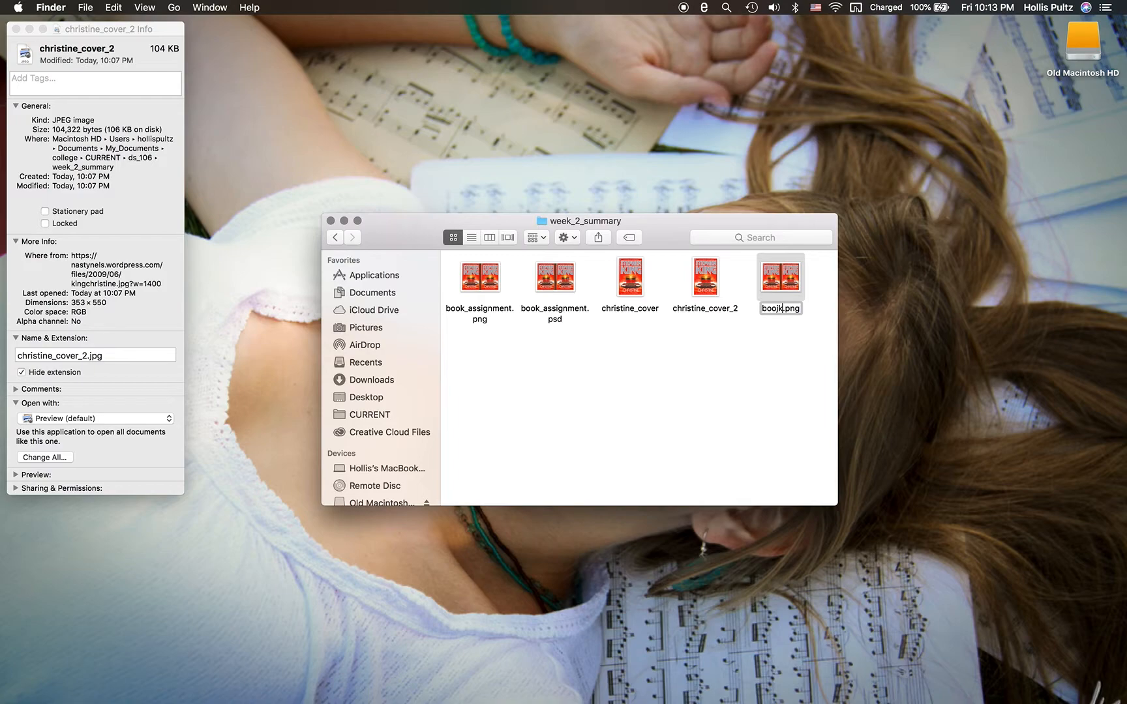
{"action": "key", "text": "BackSpace"}
{"action": "type", "text": "k_assign"}
{"action": "type", "text": "ment"}
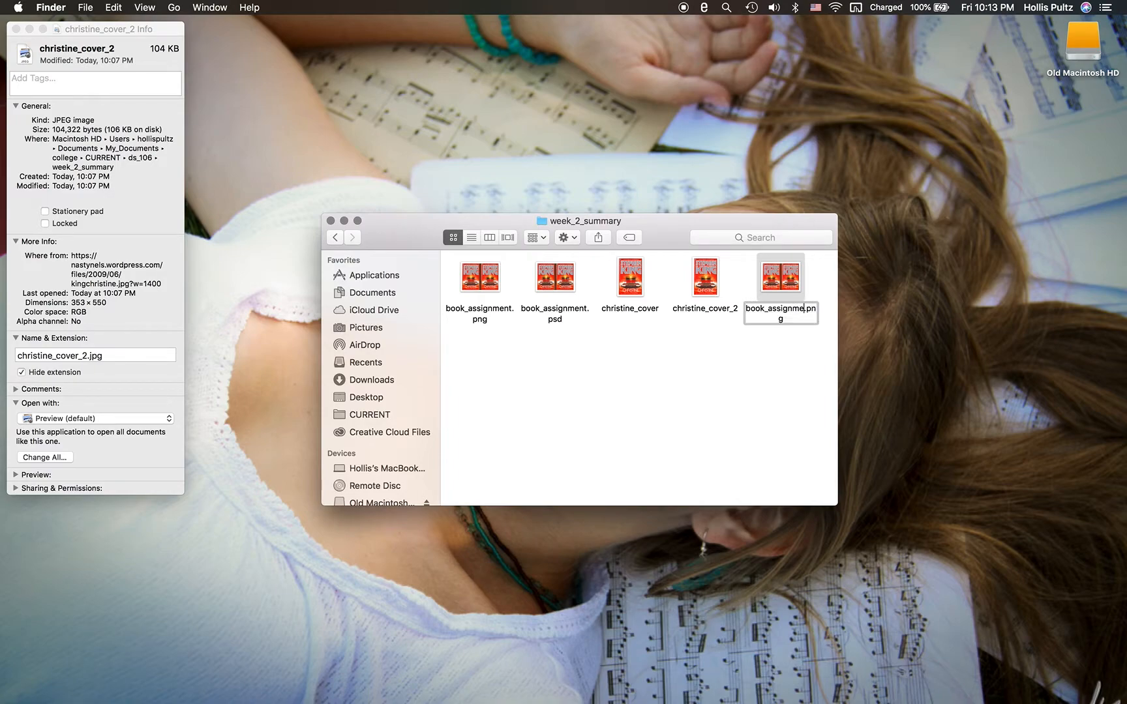
{"action": "type", "text": "_2"}
{"action": "key", "text": "Return"}
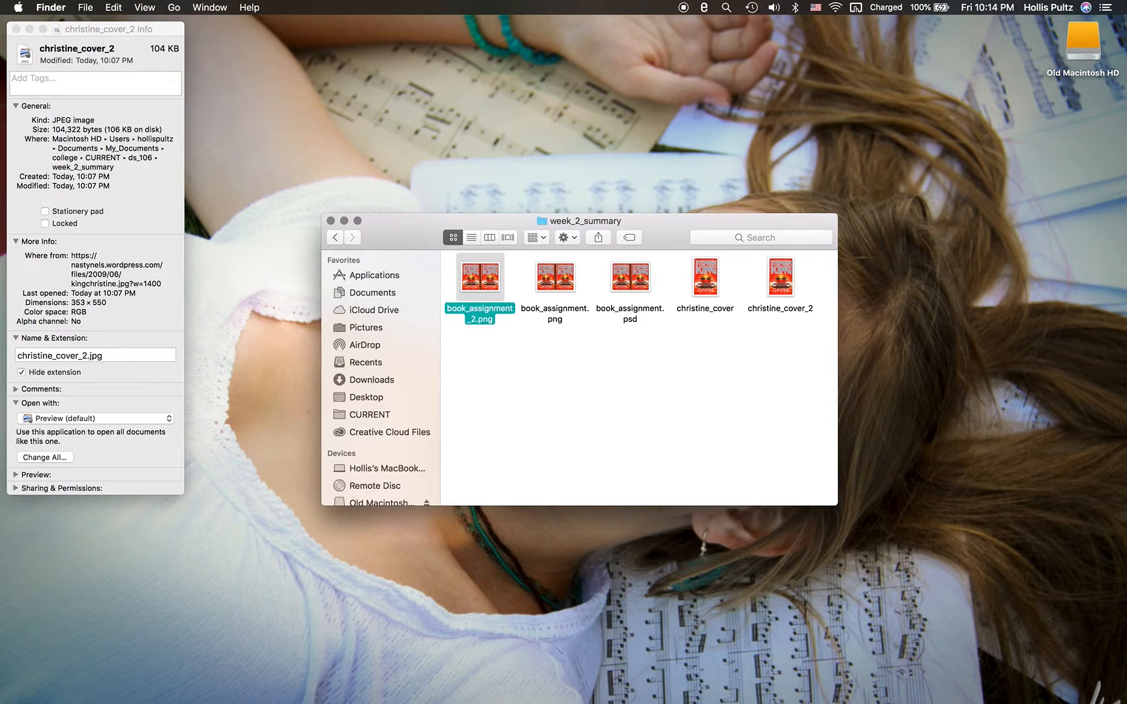
- Close the christine_cover_2 info window and the week_2_summary folder window
{"action": "left_click", "coordinate": [83, 27]}
{"action": "left_click", "coordinate": [15, 29]}
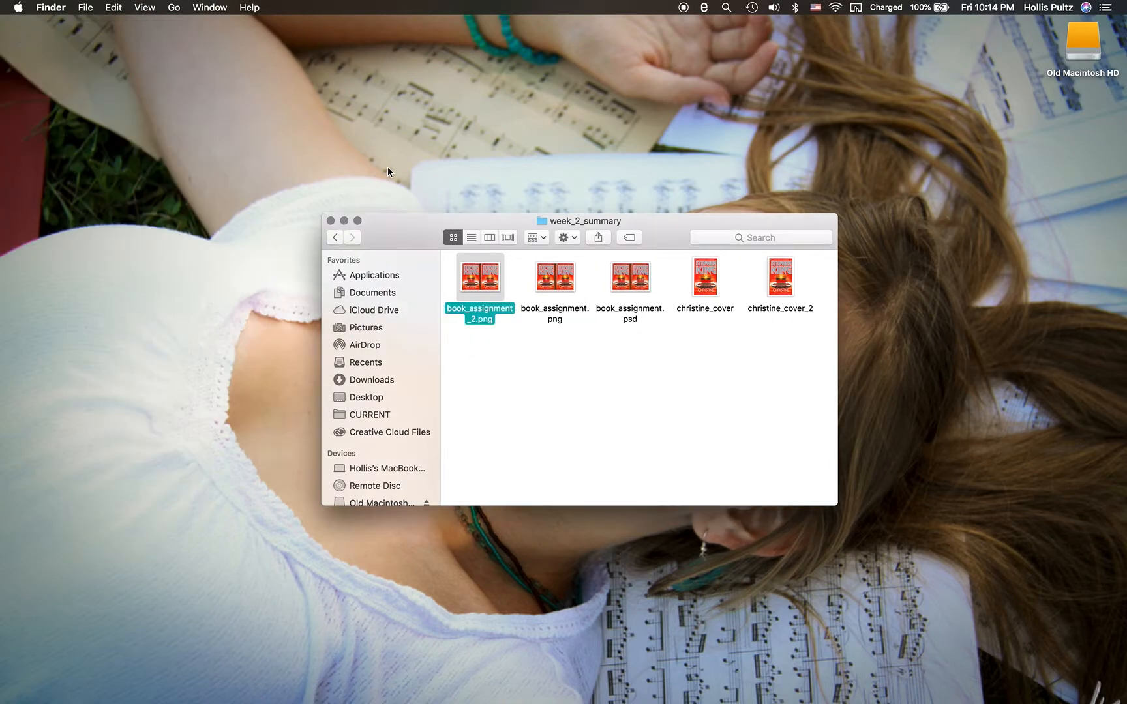
{"action": "left_click", "coordinate": [331, 222]}
- Switch to Photoshop and close book_assignment.psd, saving its changes
{"action": "key", "text": "ctrl+Right"}
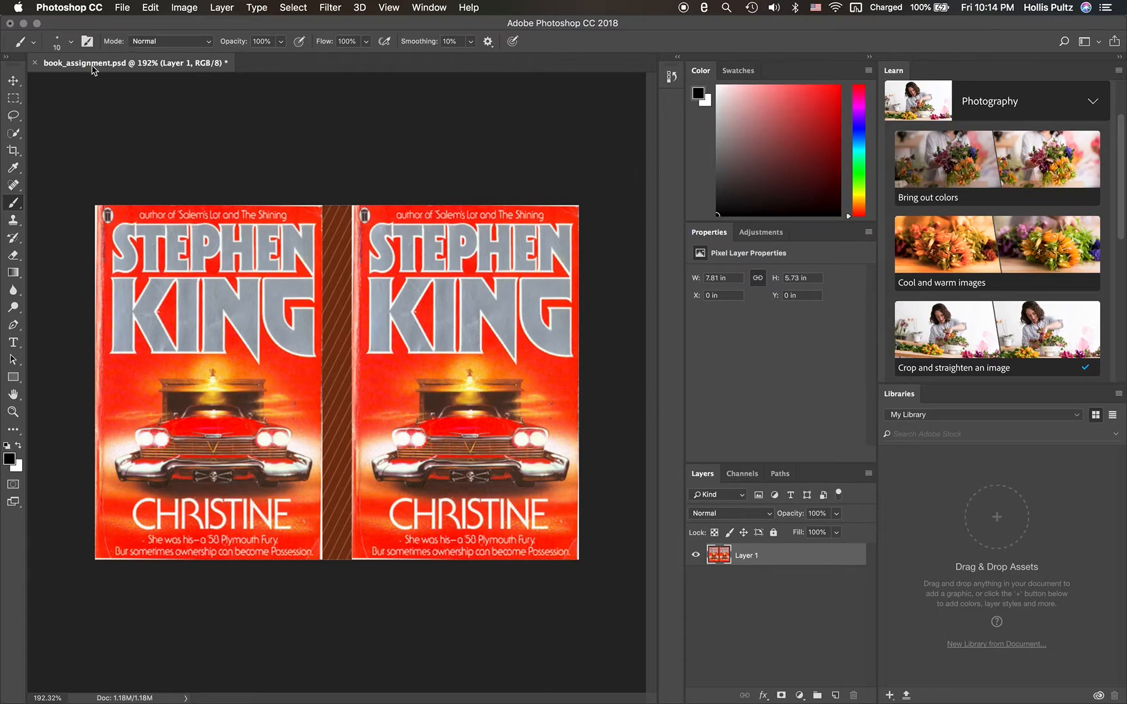
{"action": "left_click", "coordinate": [37, 63]}
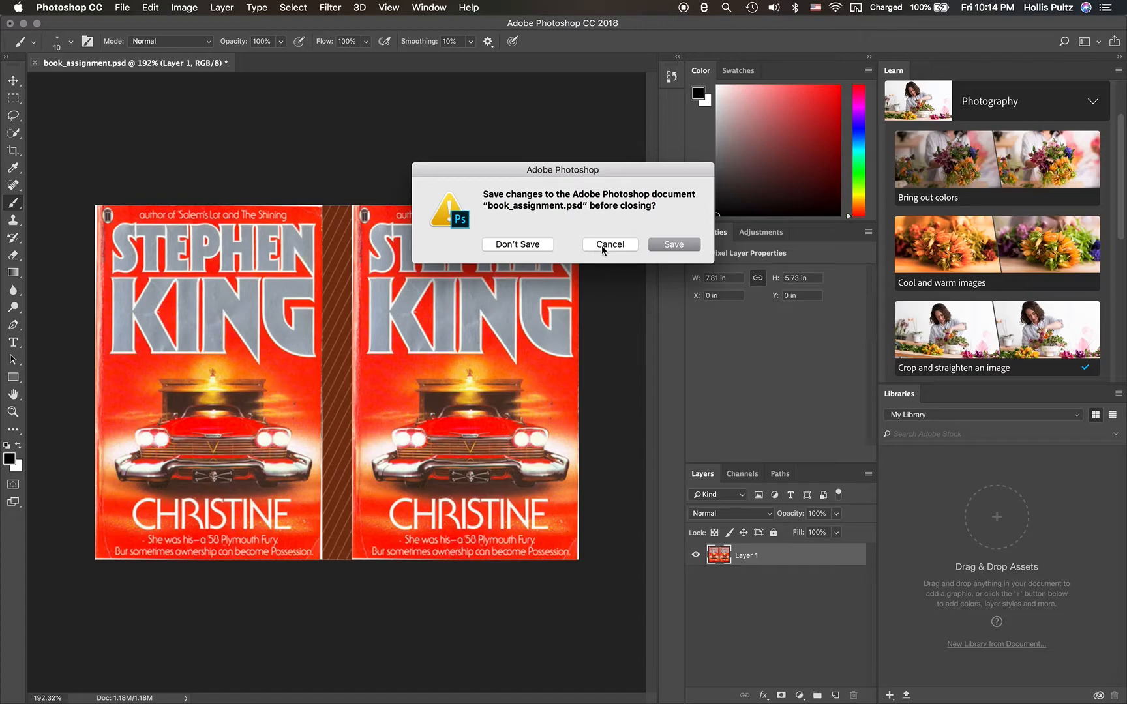
{"action": "left_click", "coordinate": [664, 246]}
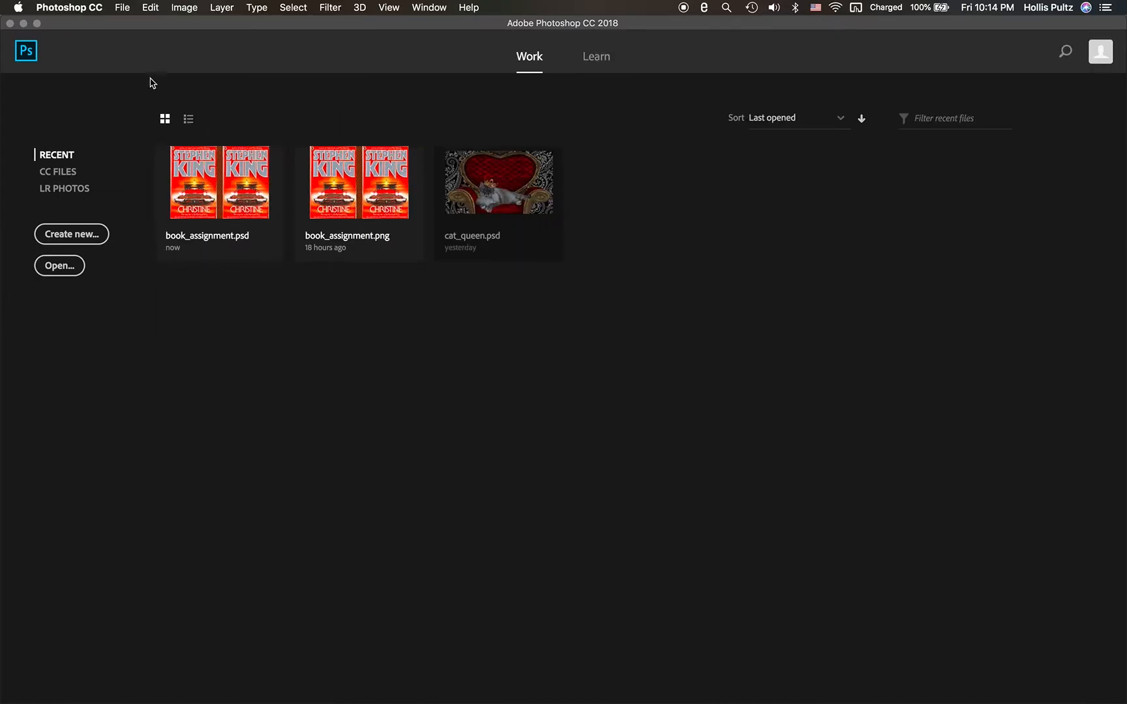
- Open book_assignment_2.png from the week_2_summary folder
{"action": "left_click", "coordinate": [120, 9]}
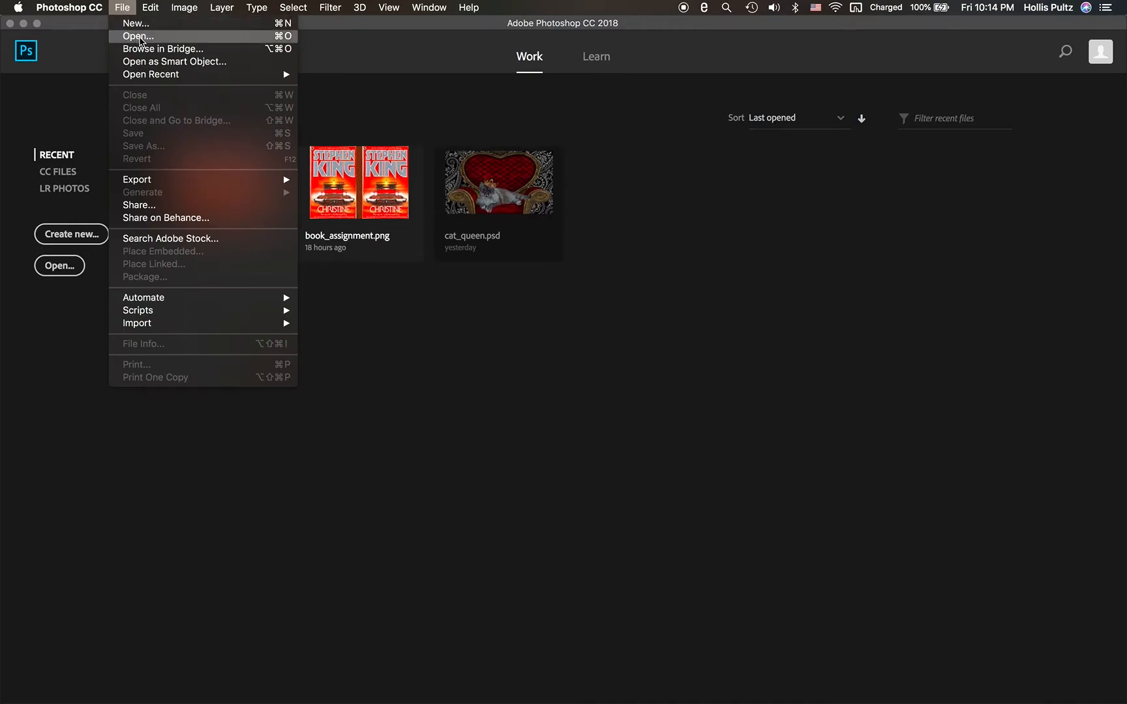
{"action": "left_click", "coordinate": [140, 36]}
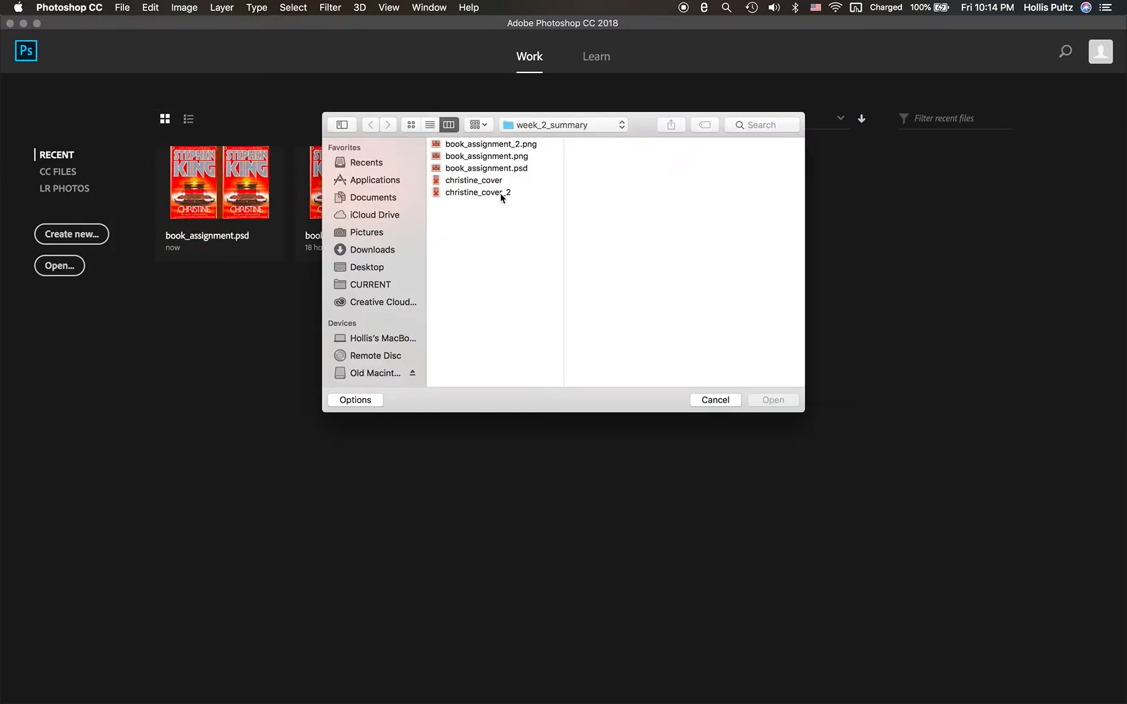
{"action": "left_click", "coordinate": [513, 148]}
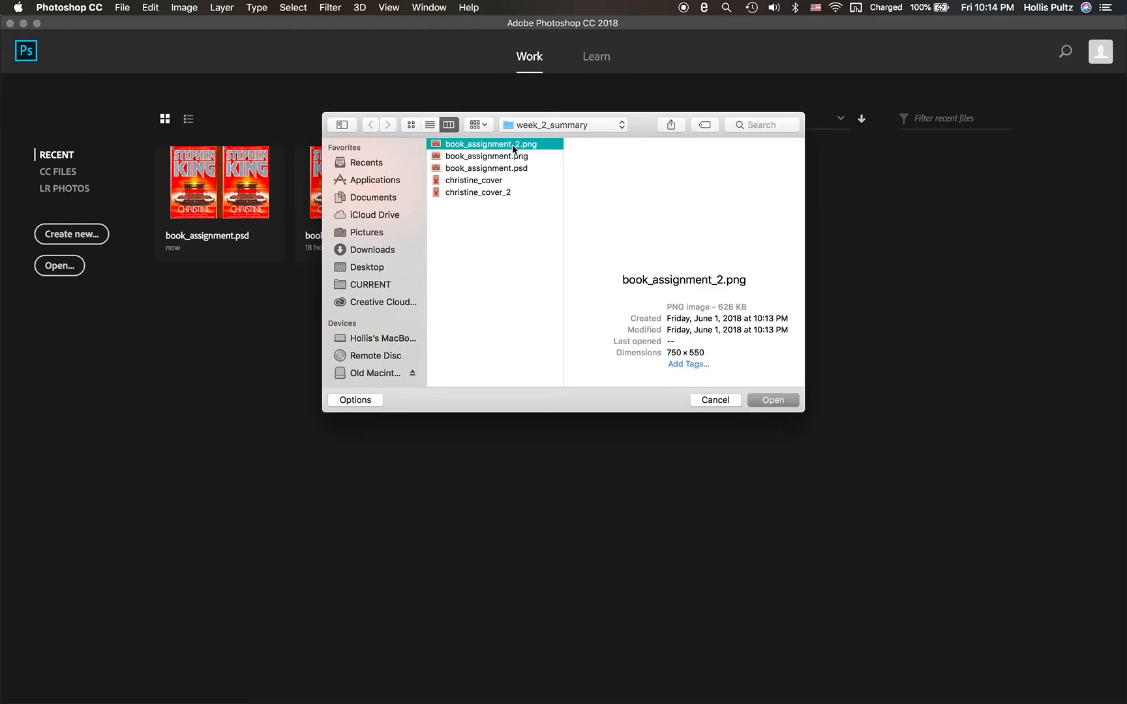
{"action": "left_click", "coordinate": [773, 401]}
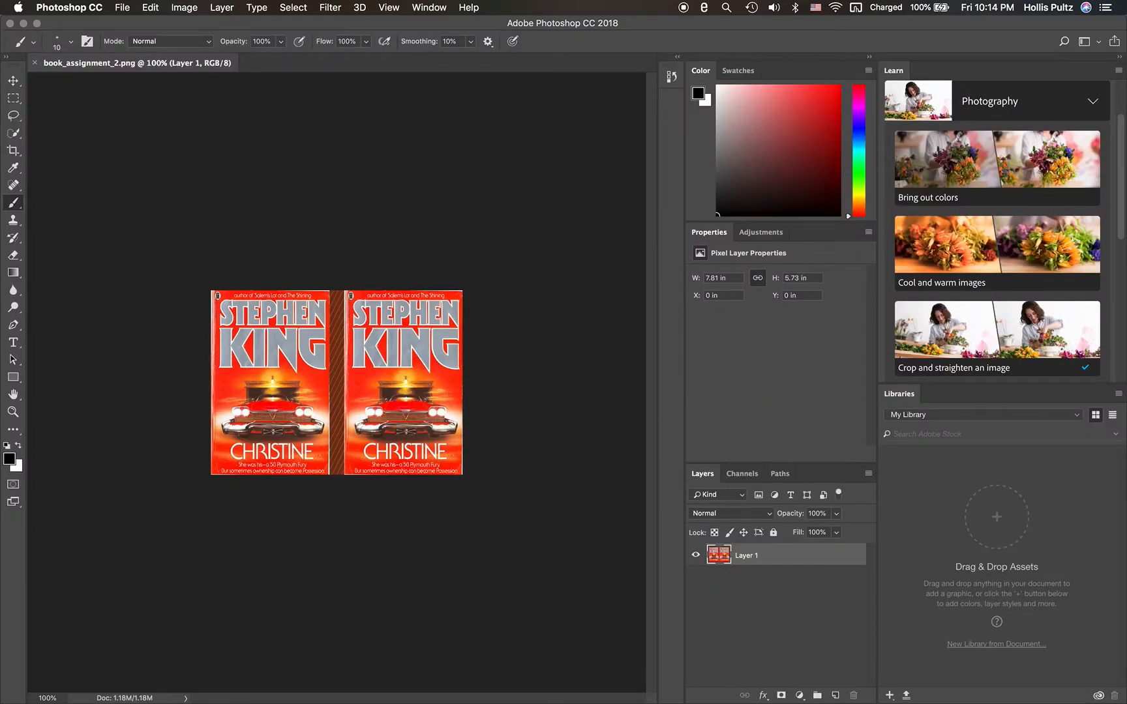
- Examine the car artwork on the right-hand Christine cover up close
{"action": "left_click", "coordinate": [390, 397]}
{"action": "scroll", "coordinate": [389, 397], "scroll_direction": "up", "scroll_amount": 5}
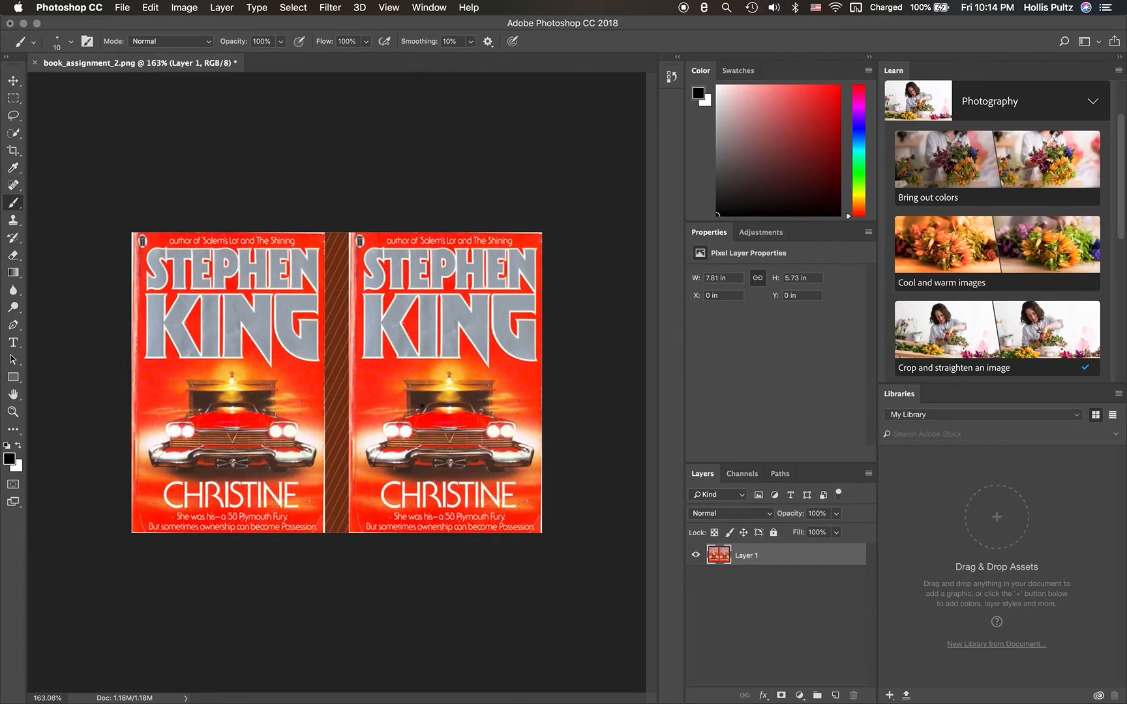
{"action": "scroll", "coordinate": [338, 388], "scroll_direction": "up", "scroll_amount": 8}
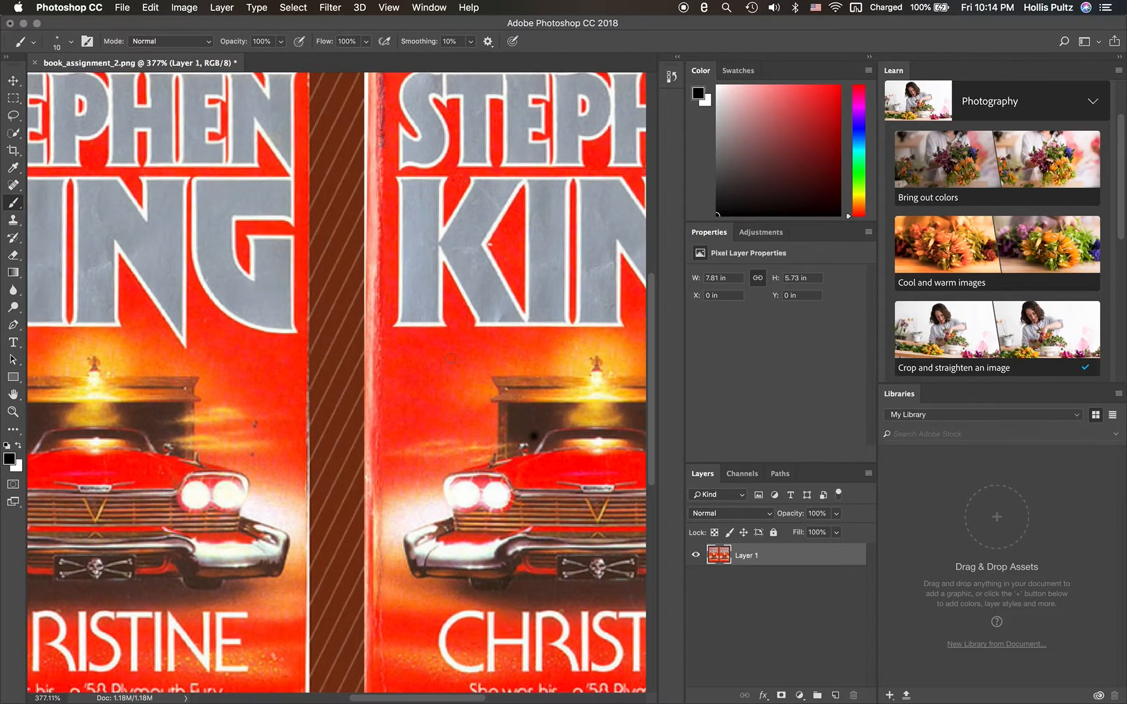
{"action": "scroll", "coordinate": [450, 358], "scroll_direction": "down", "scroll_amount": 5}
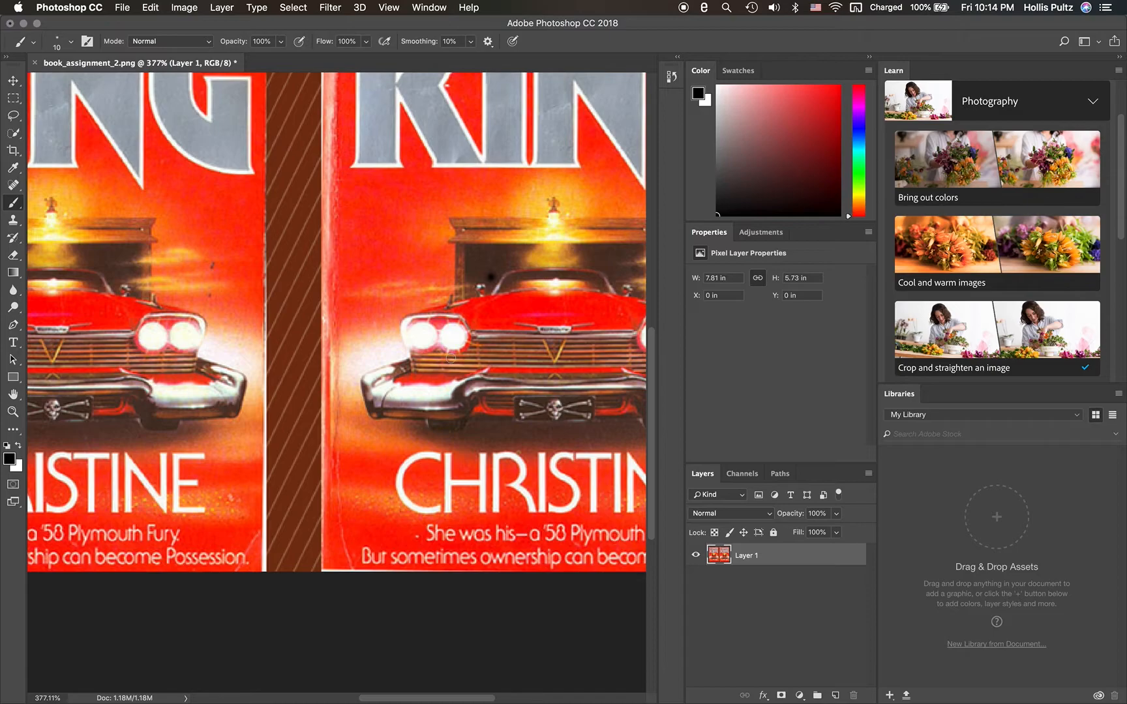
{"action": "scroll", "coordinate": [505, 426], "scroll_direction": "right", "scroll_amount": 5}
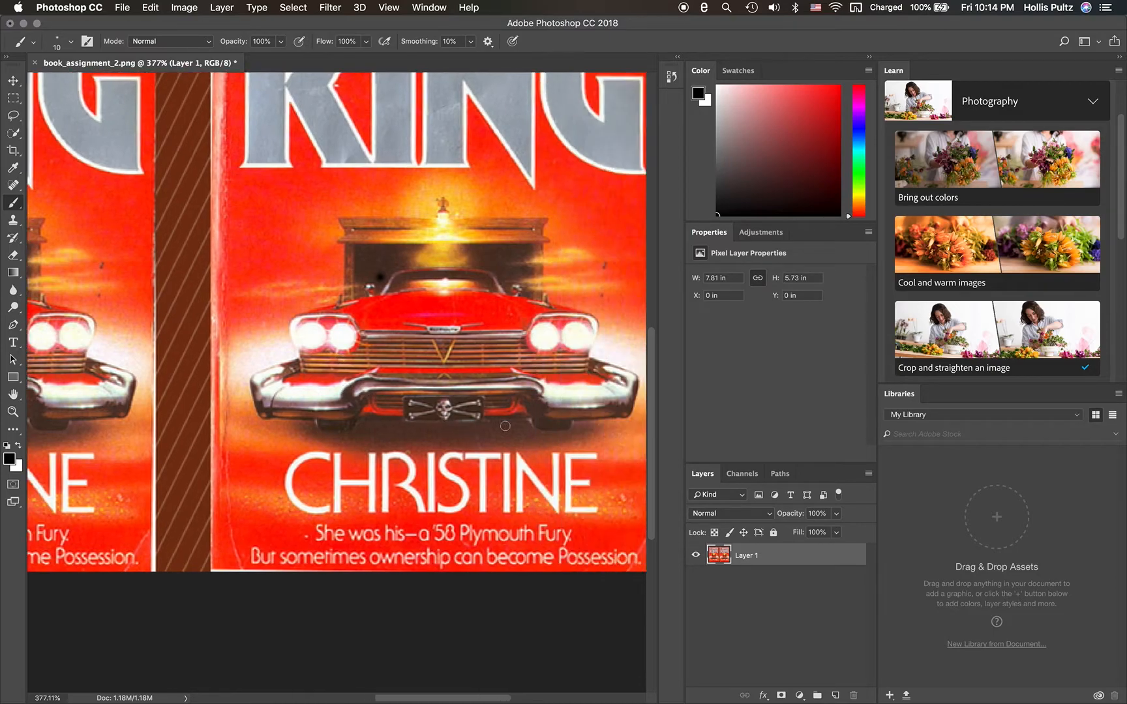
{"action": "scroll", "coordinate": [358, 403], "scroll_direction": "up", "scroll_amount": 5}
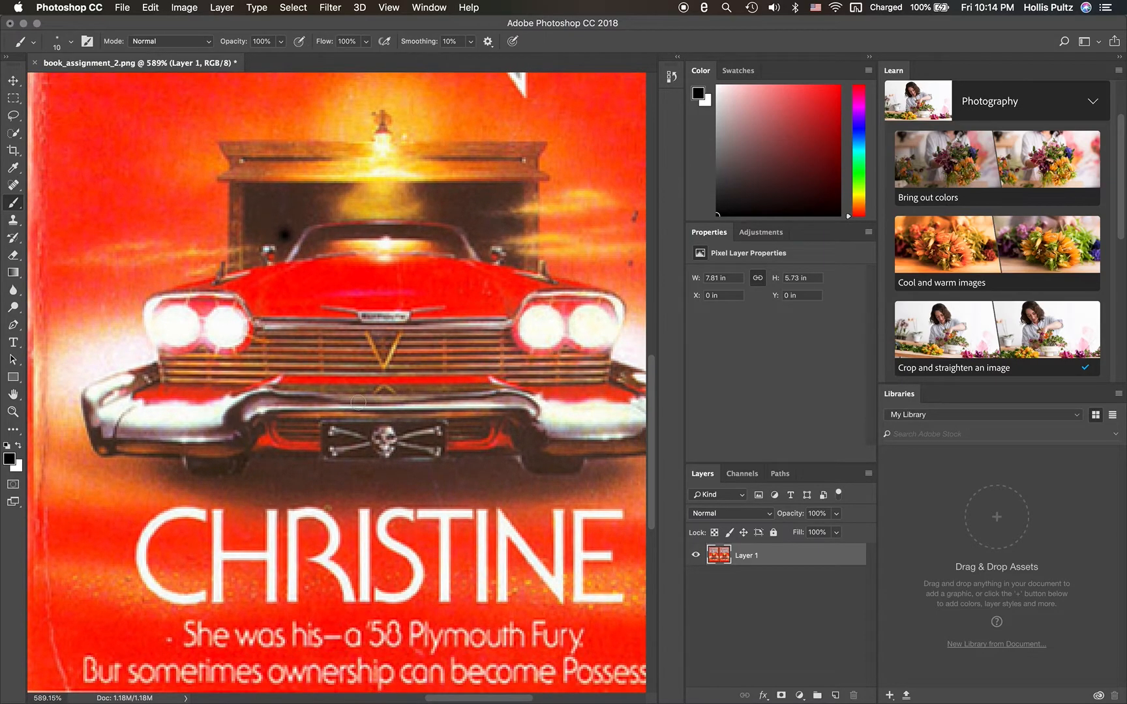
{"action": "scroll", "coordinate": [357, 402], "scroll_direction": "up", "scroll_amount": 3}
{"action": "scroll", "coordinate": [358, 402], "scroll_direction": "right", "scroll_amount": 3}
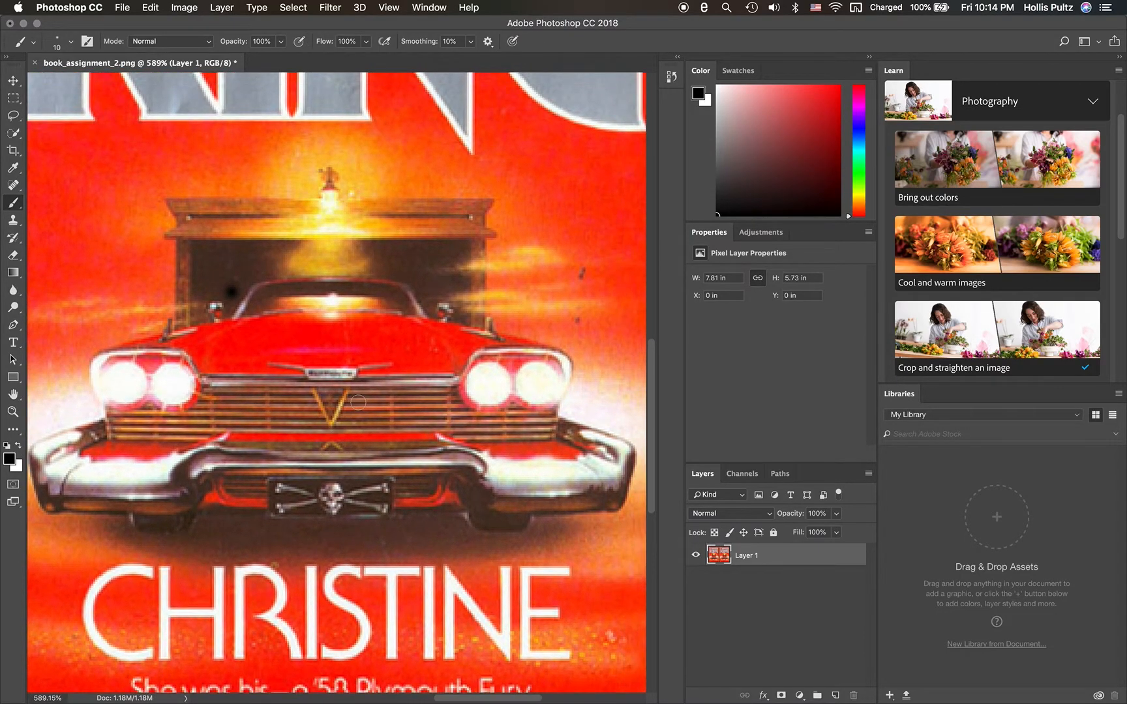
{"action": "scroll", "coordinate": [358, 403], "scroll_direction": "up", "scroll_amount": 1}
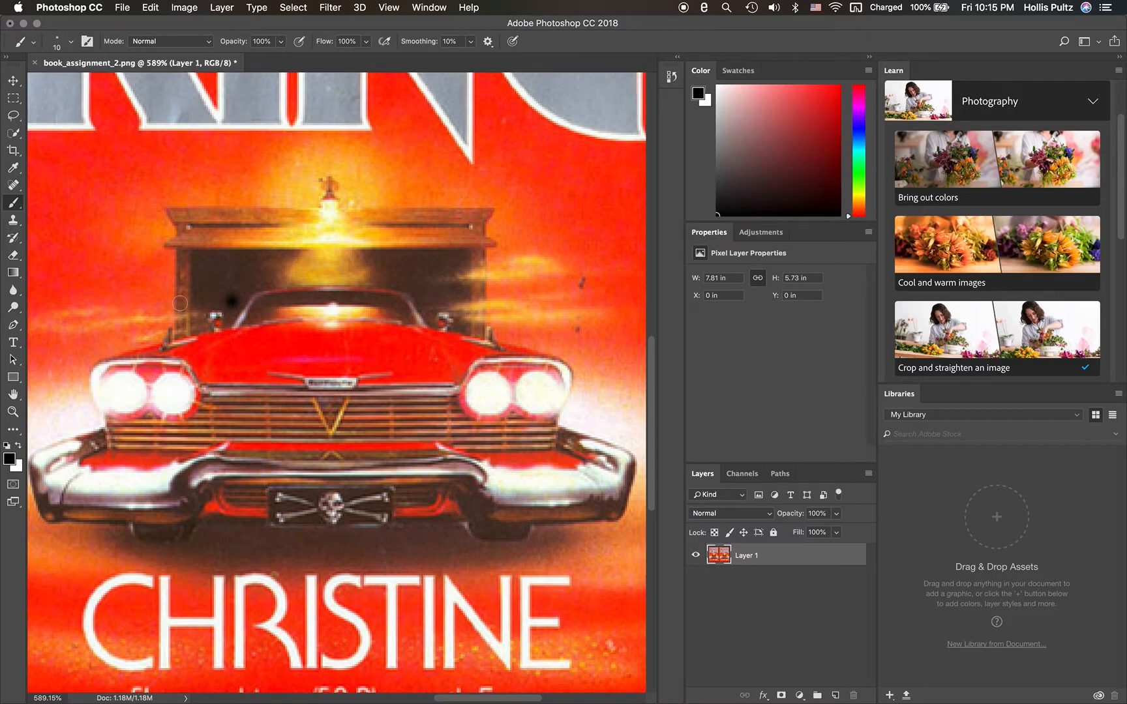
- Copy a rectangular patch of the left chrome bumper, about 0.47 × 0.19 in, to a new layer
{"action": "left_click", "coordinate": [14, 101]}
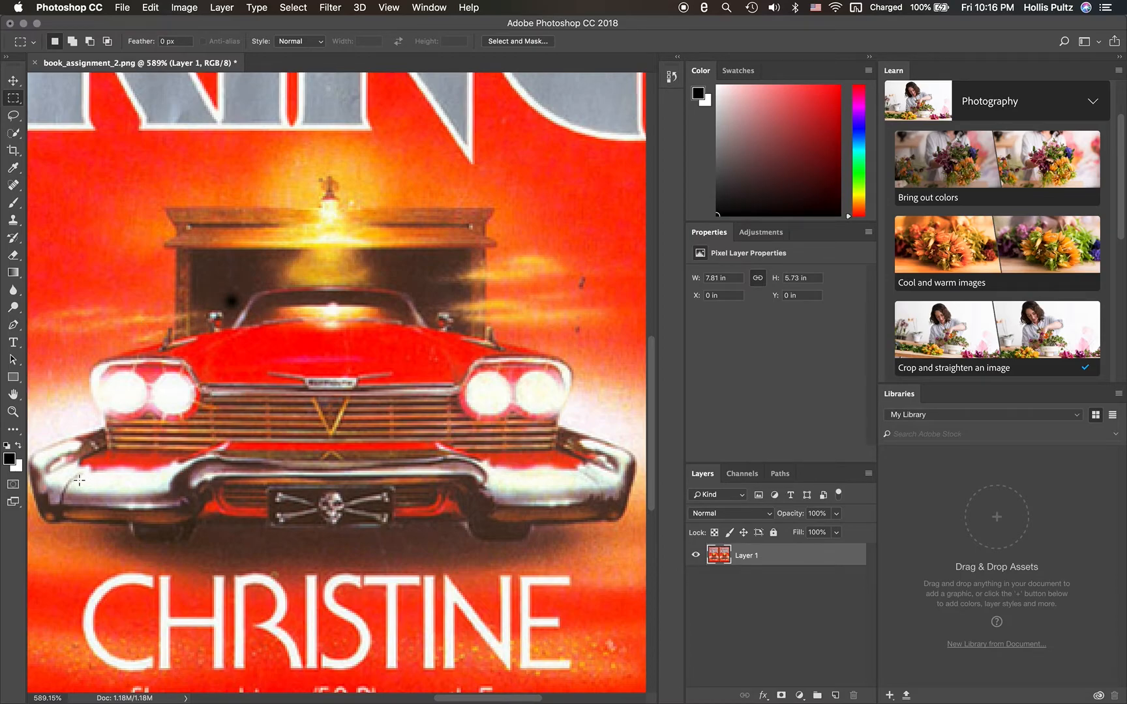
{"action": "left_click_drag", "start_coordinate": [79, 480], "coordinate": [165, 515]}
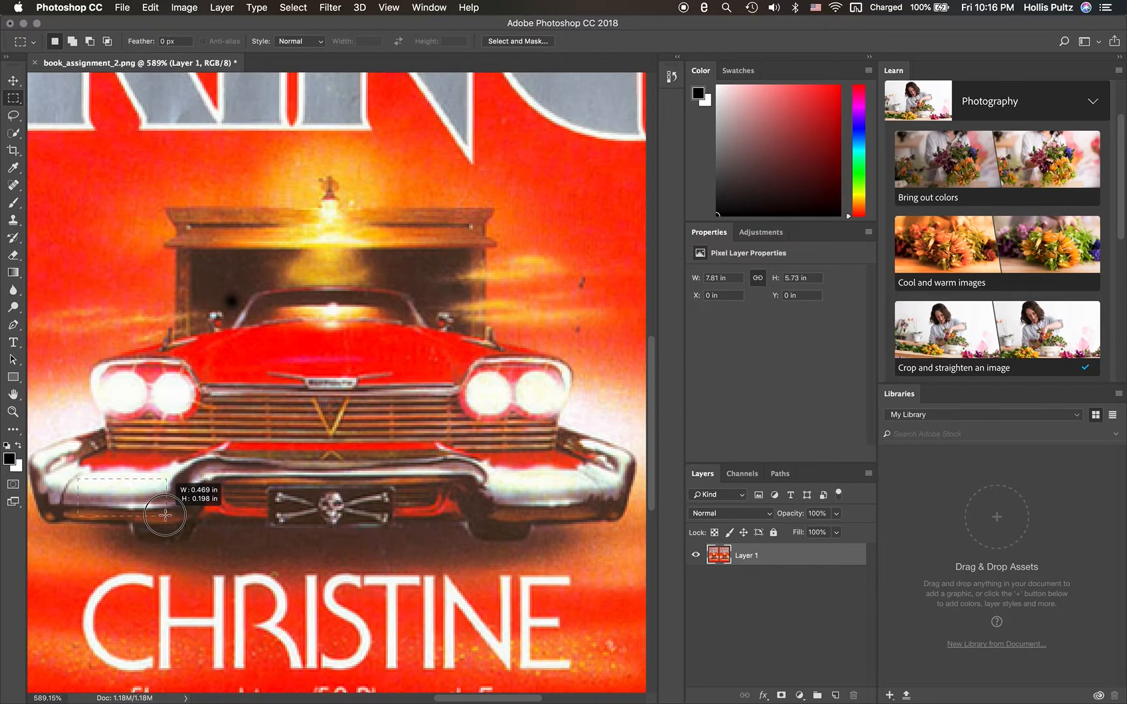
{"action": "left_click_drag", "start_coordinate": [165, 515], "coordinate": [165, 512]}
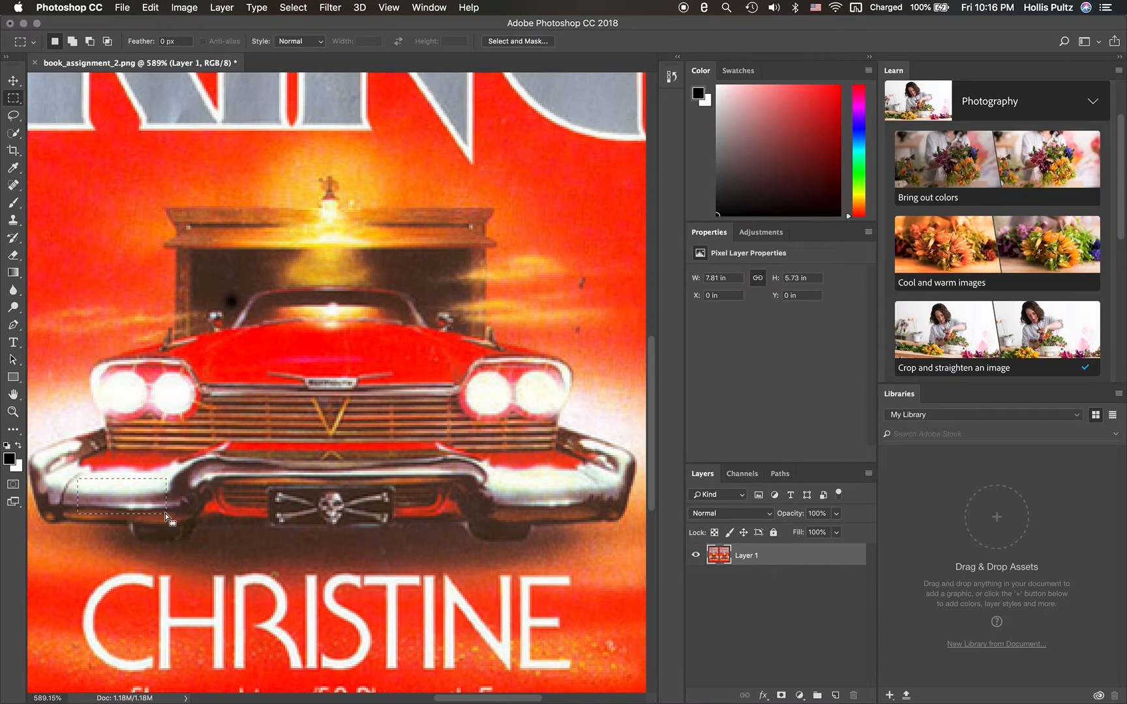
{"action": "left_click", "coordinate": [221, 8]}
{"action": "mouse_move", "coordinate": [264, 24]}
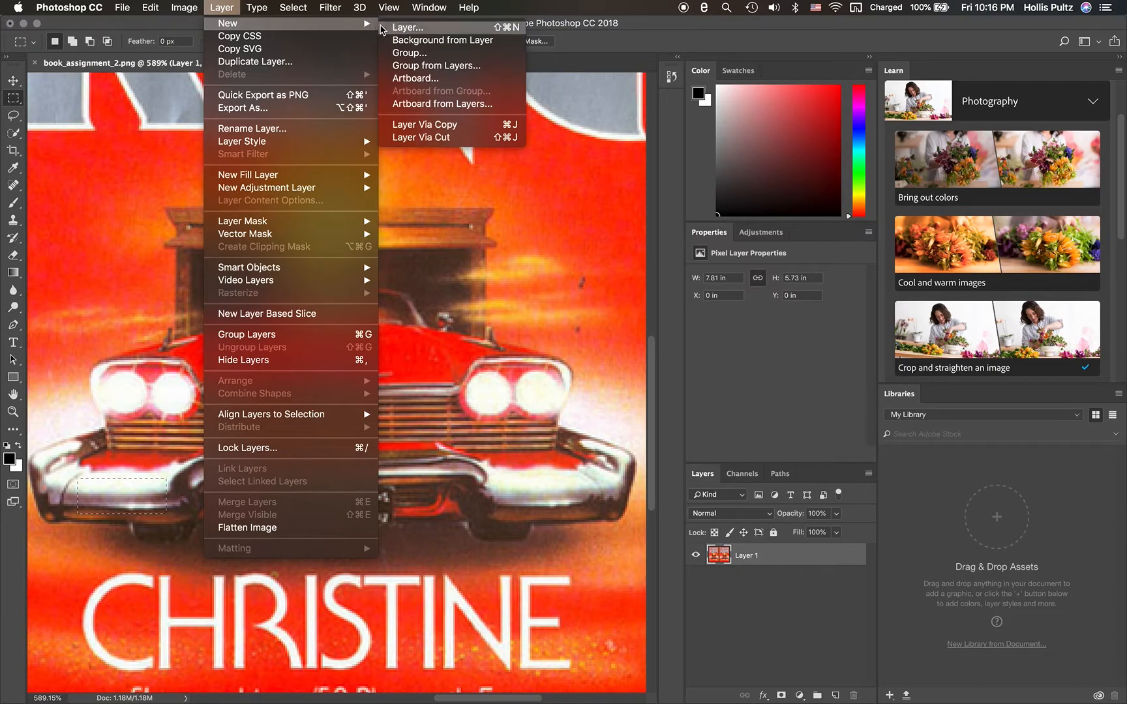
{"action": "left_click", "coordinate": [432, 125]}
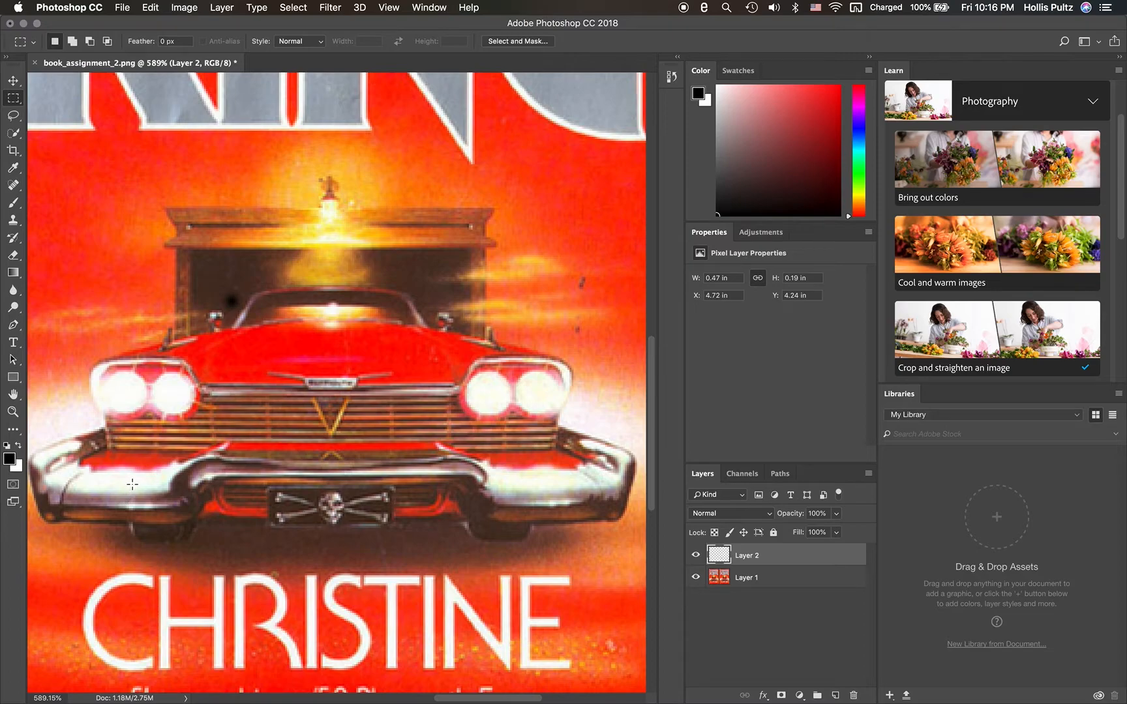
- Move the copied chrome patch onto the car's hood, rotate it about 90 degrees and apply the transformation
{"action": "left_click", "coordinate": [13, 80]}
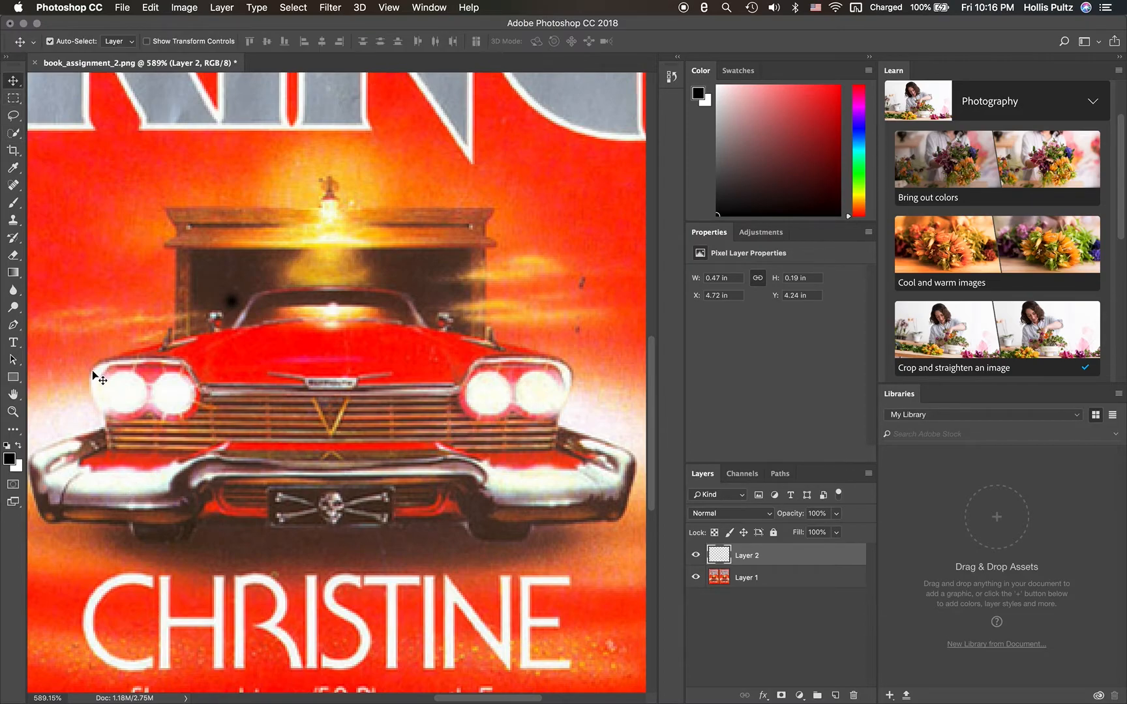
{"action": "left_click_drag", "start_coordinate": [130, 490], "coordinate": [427, 336]}
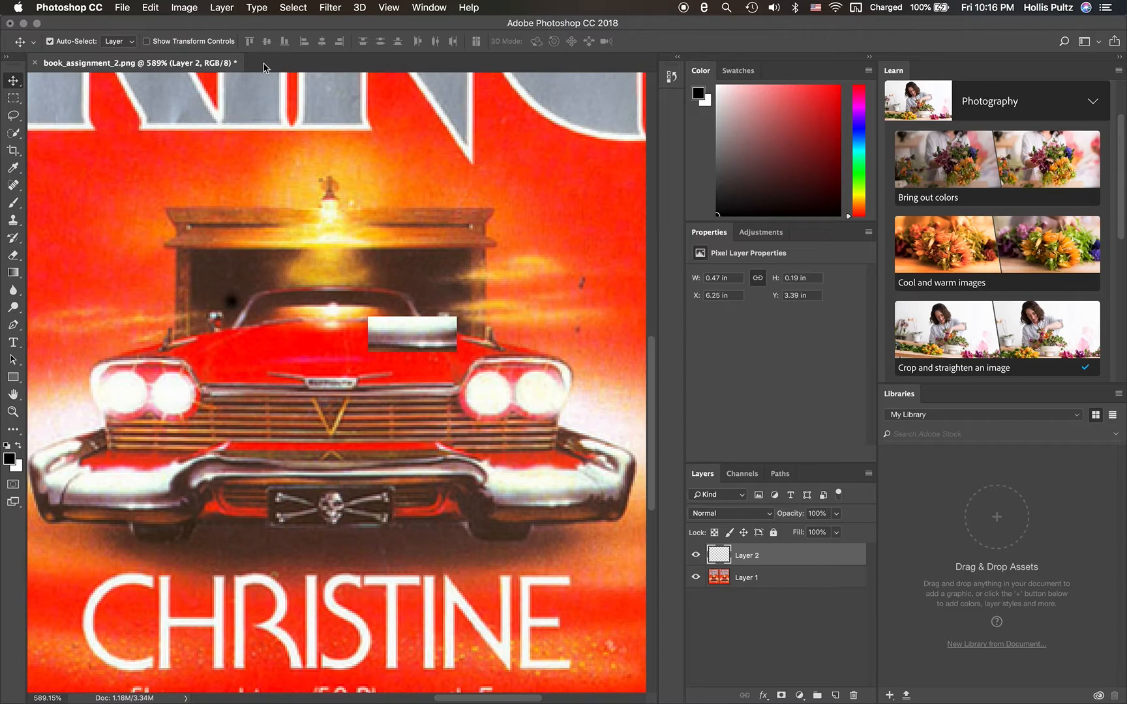
{"action": "left_click", "coordinate": [231, 7]}
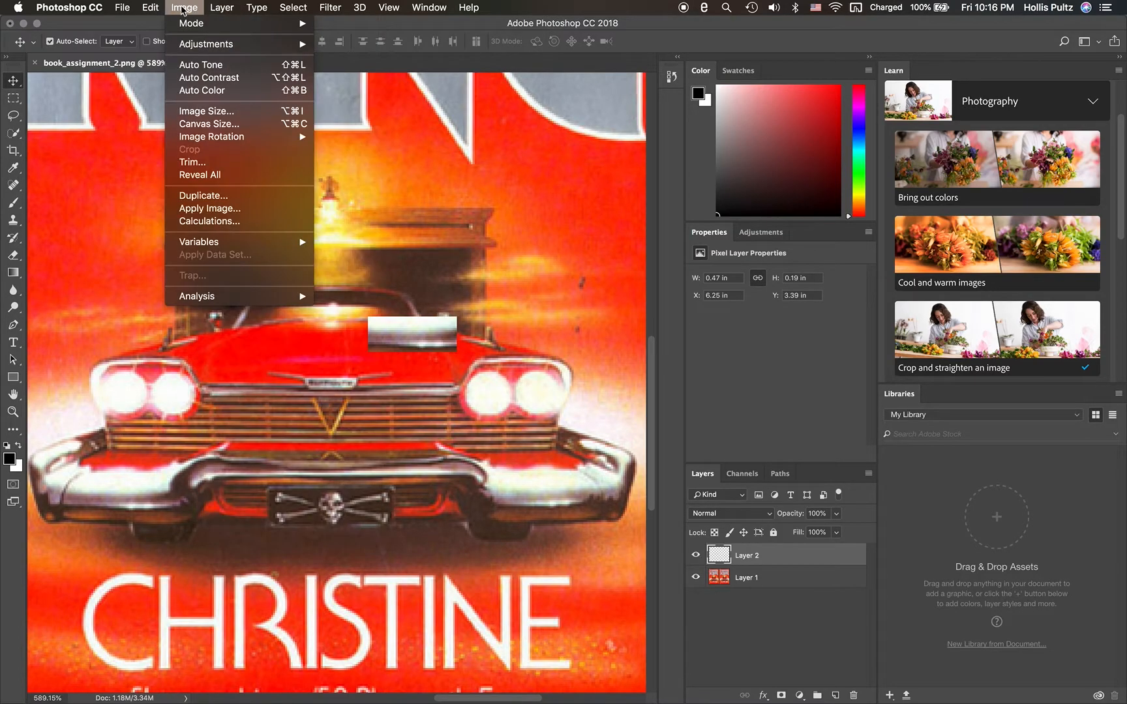
{"action": "mouse_move", "coordinate": [153, 9]}
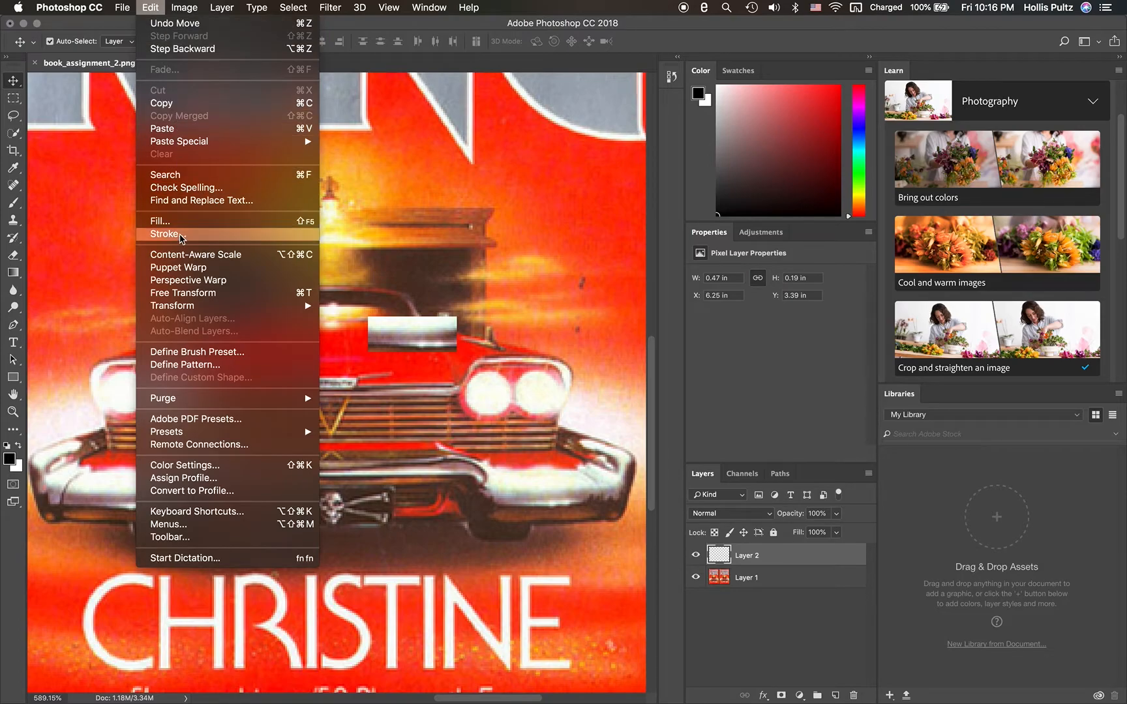
{"action": "mouse_move", "coordinate": [290, 307]}
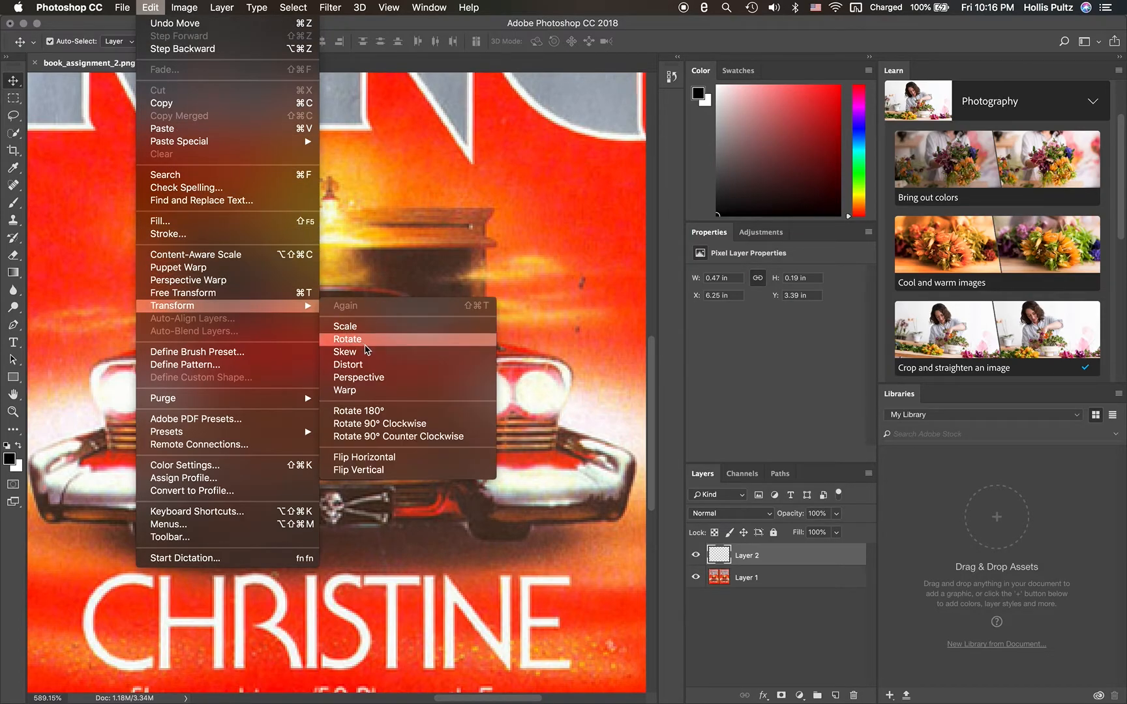
{"action": "left_click", "coordinate": [370, 339]}
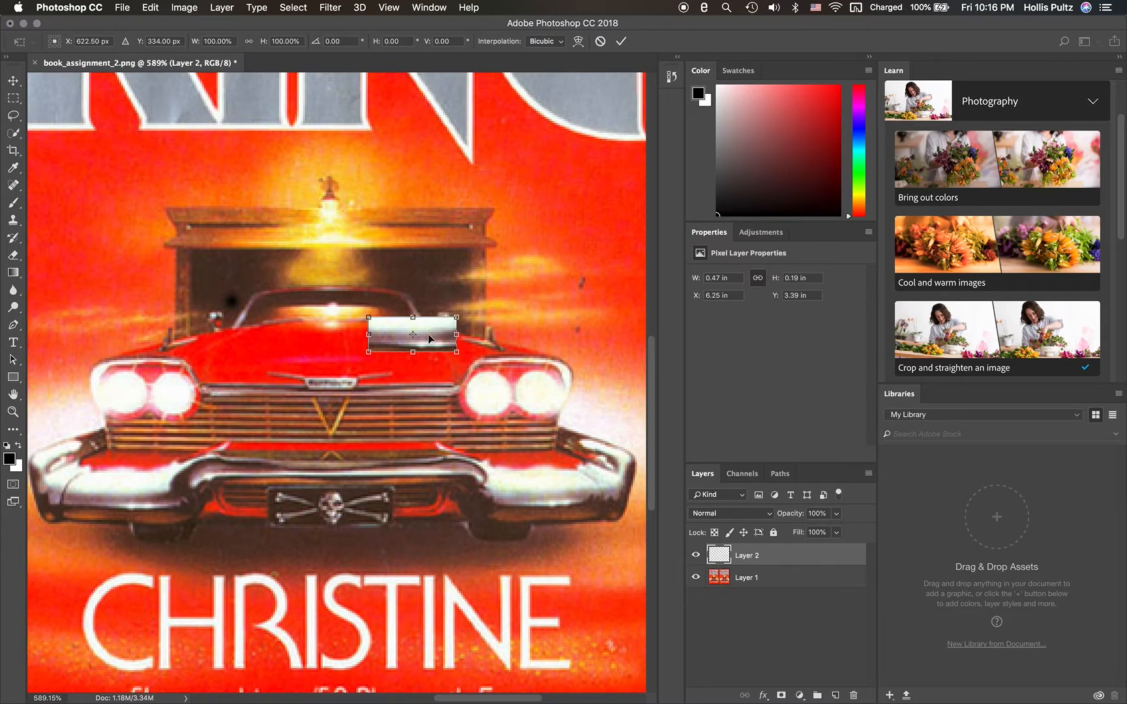
{"action": "left_click_drag", "start_coordinate": [435, 335], "coordinate": [399, 394]}
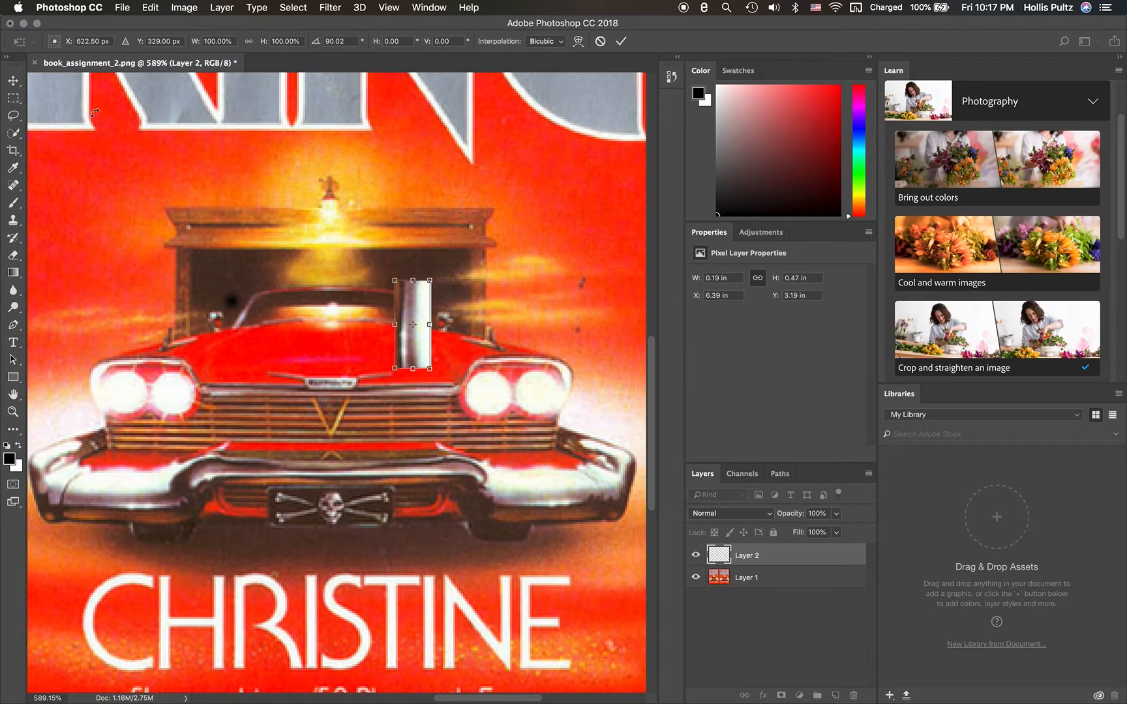
{"action": "left_click", "coordinate": [13, 80]}
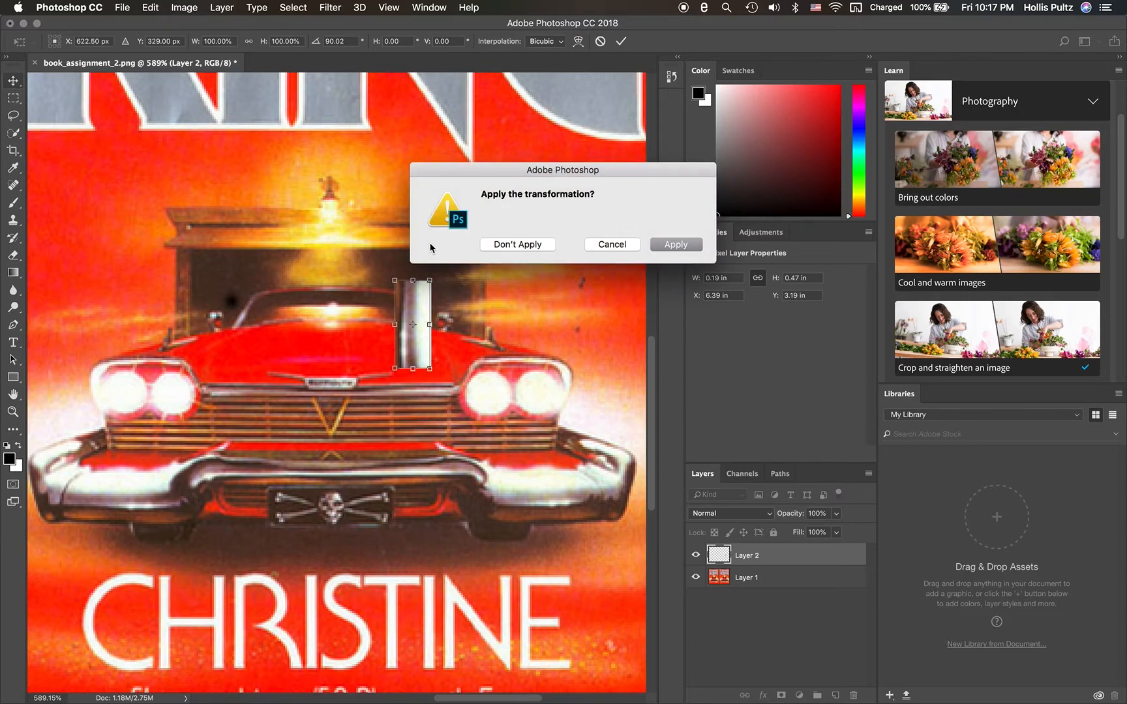
{"action": "left_click", "coordinate": [675, 244]}
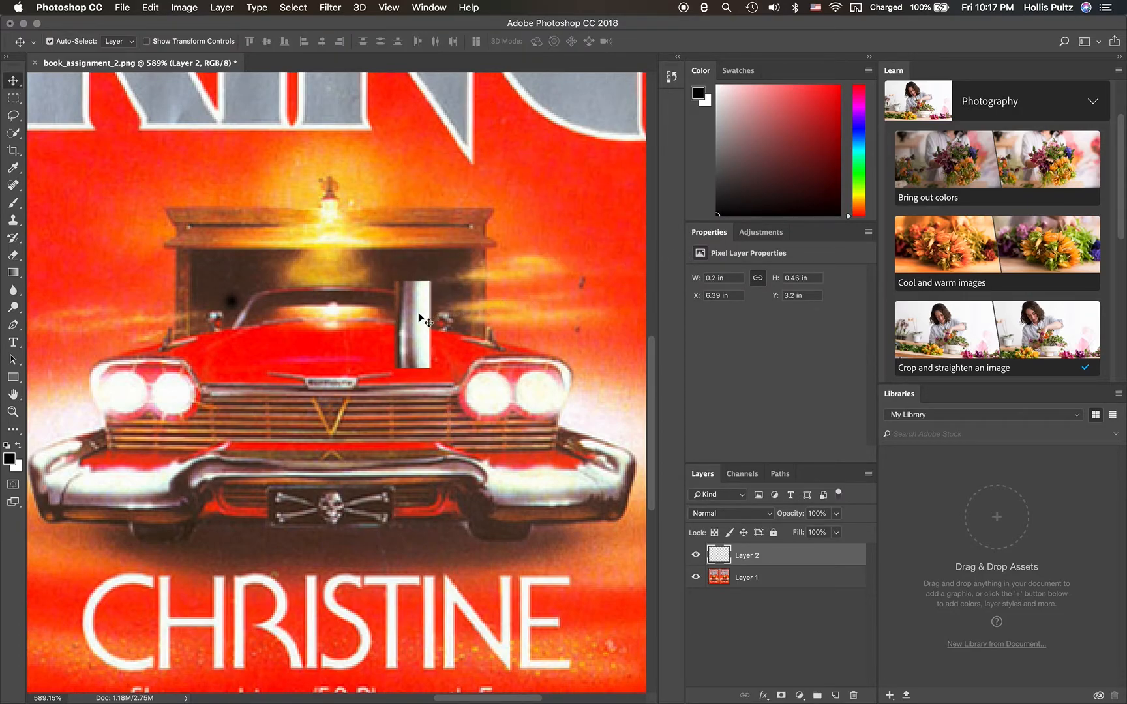
- Move the upright chrome patch about 0.17 in right and up, to the right end of the garage opening
{"action": "left_click_drag", "start_coordinate": [409, 343], "coordinate": [441, 310]}
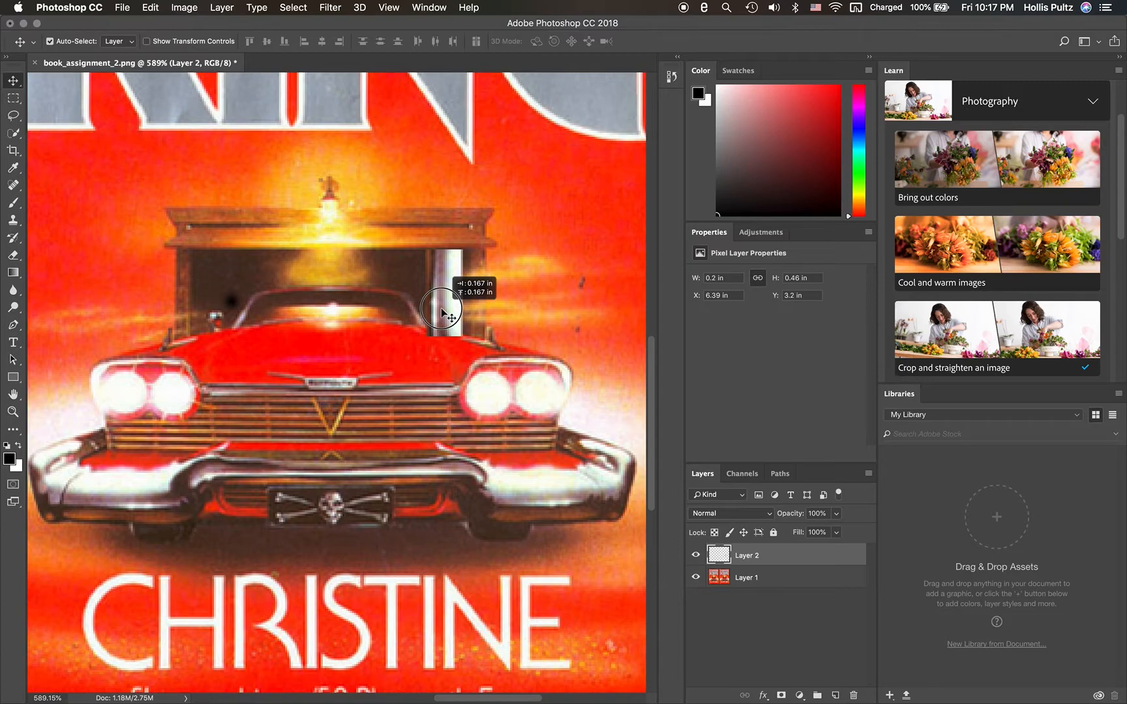
{"action": "left_click_drag", "start_coordinate": [441, 310], "coordinate": [443, 313]}
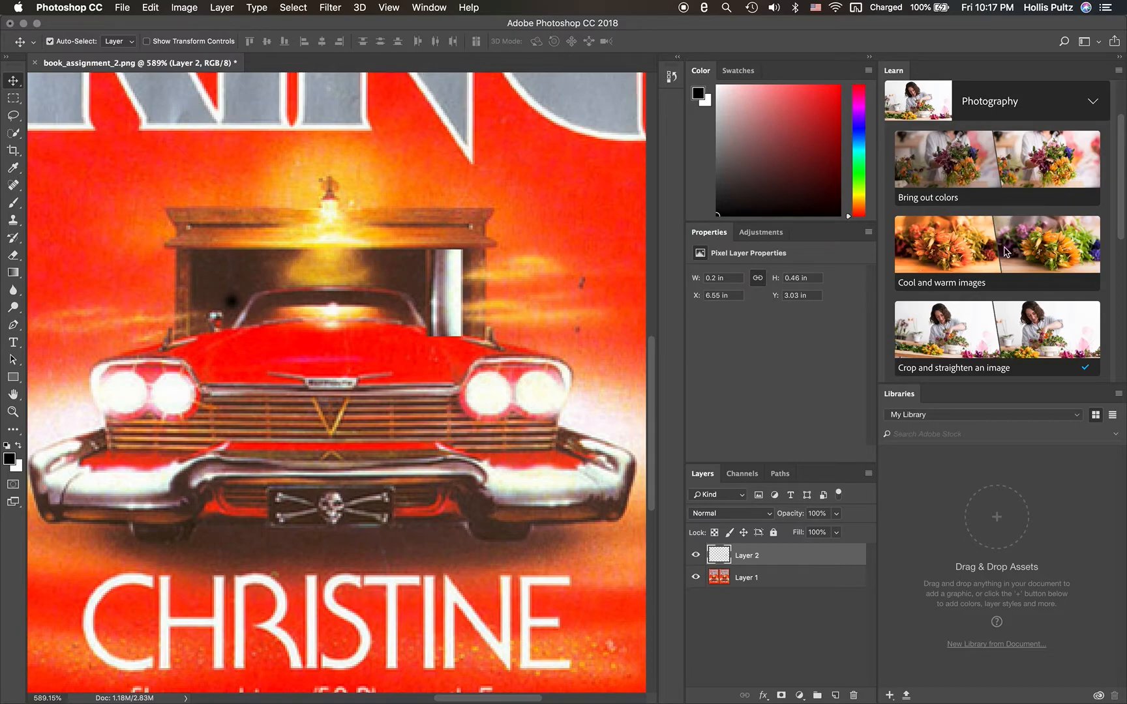
{"action": "scroll", "coordinate": [967, 293], "scroll_direction": "down", "scroll_amount": 10}
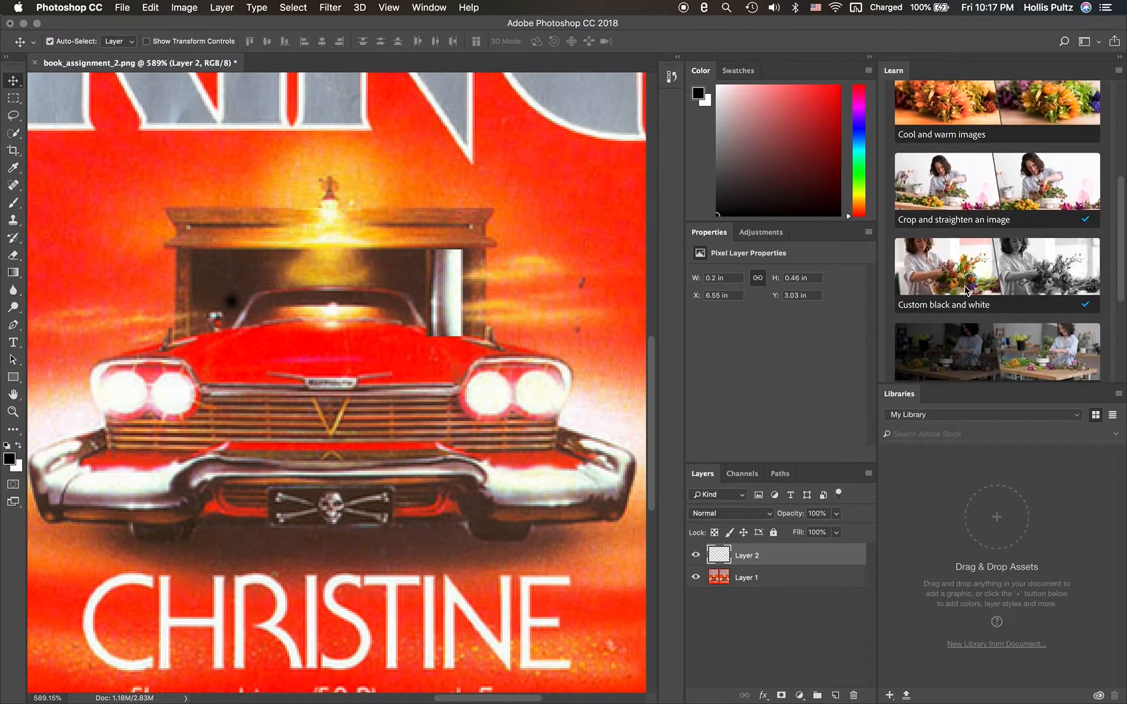
{"action": "scroll", "coordinate": [967, 291], "scroll_direction": "up", "scroll_amount": 10}
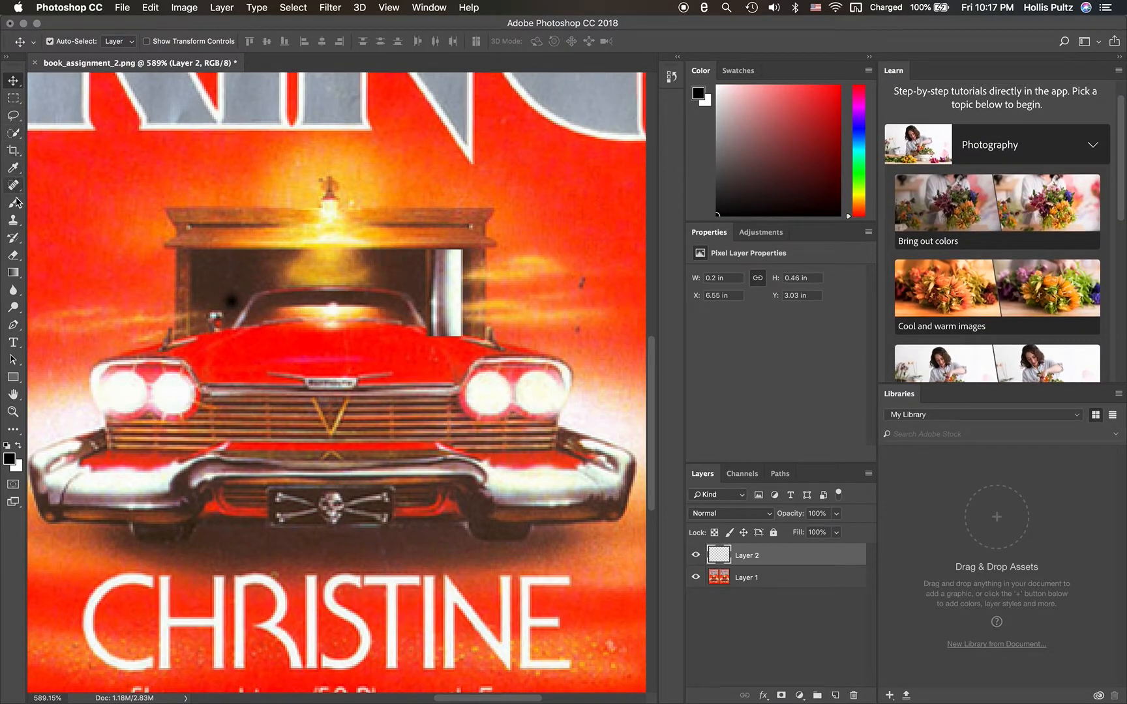
- Set up the Brush tool with 50% hardness at 10 px
{"action": "left_click", "coordinate": [16, 206]}
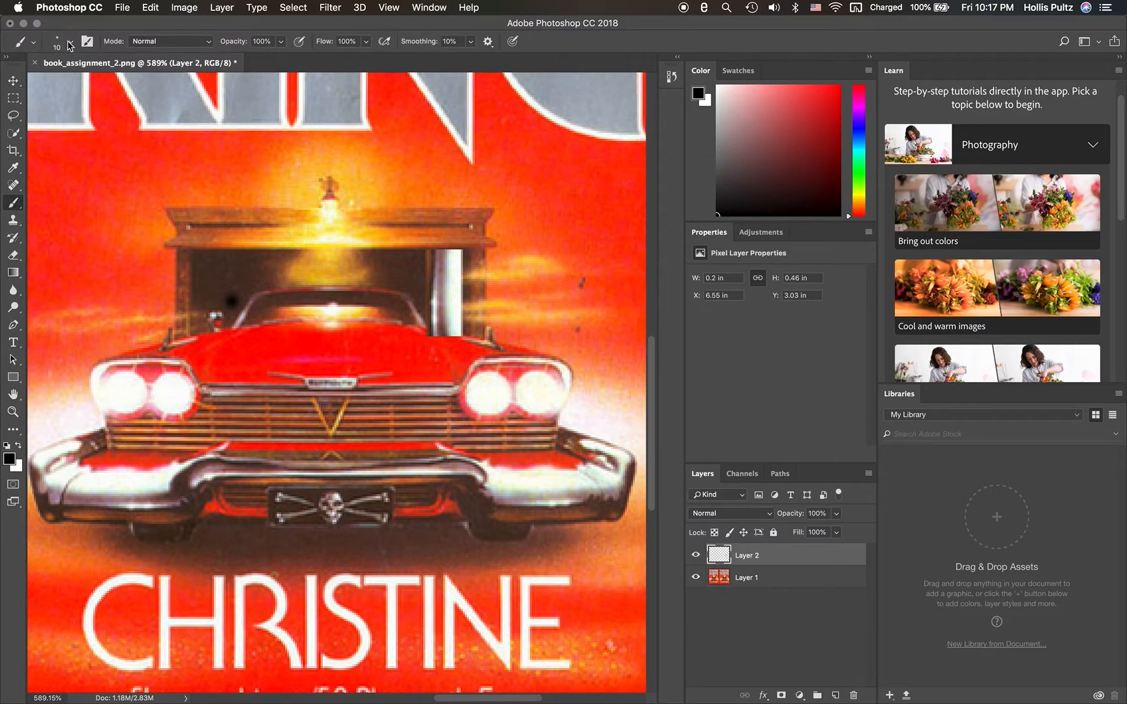
{"action": "left_click", "coordinate": [68, 42]}
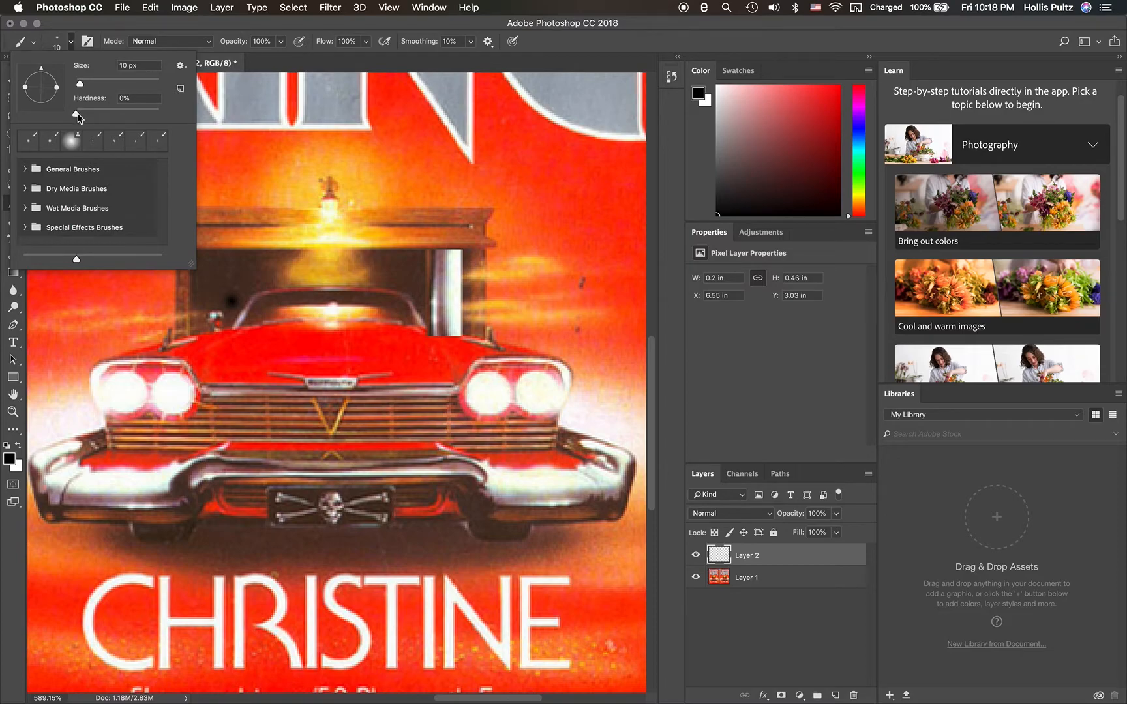
{"action": "left_click_drag", "start_coordinate": [77, 114], "coordinate": [120, 122]}
{"action": "left_click", "coordinate": [70, 41]}
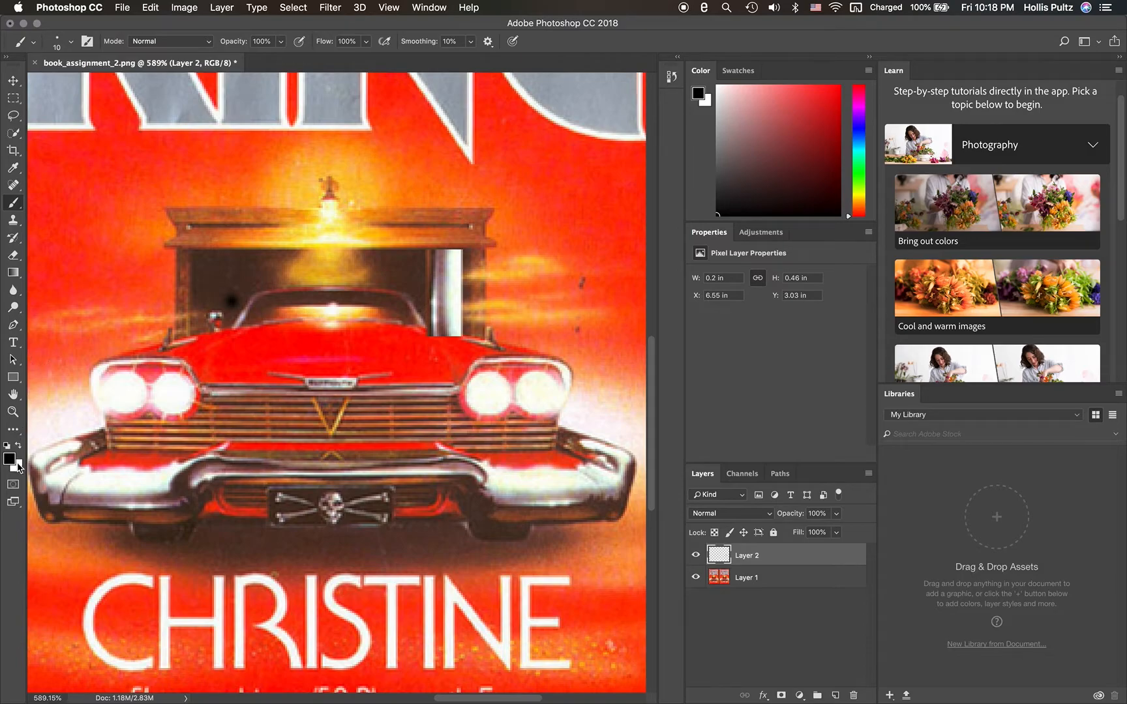
- Change the background color to black (#000000)
{"action": "left_click", "coordinate": [17, 465]}
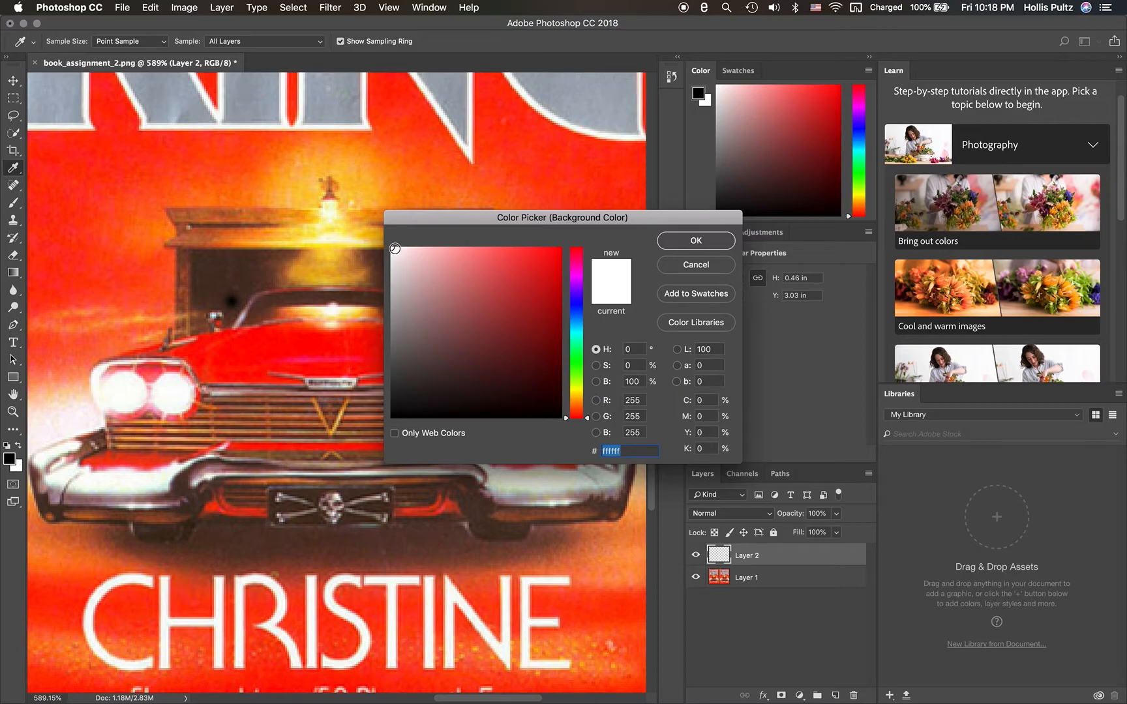
{"action": "left_click", "coordinate": [459, 328]}
{"action": "left_click_drag", "start_coordinate": [459, 328], "coordinate": [385, 430]}
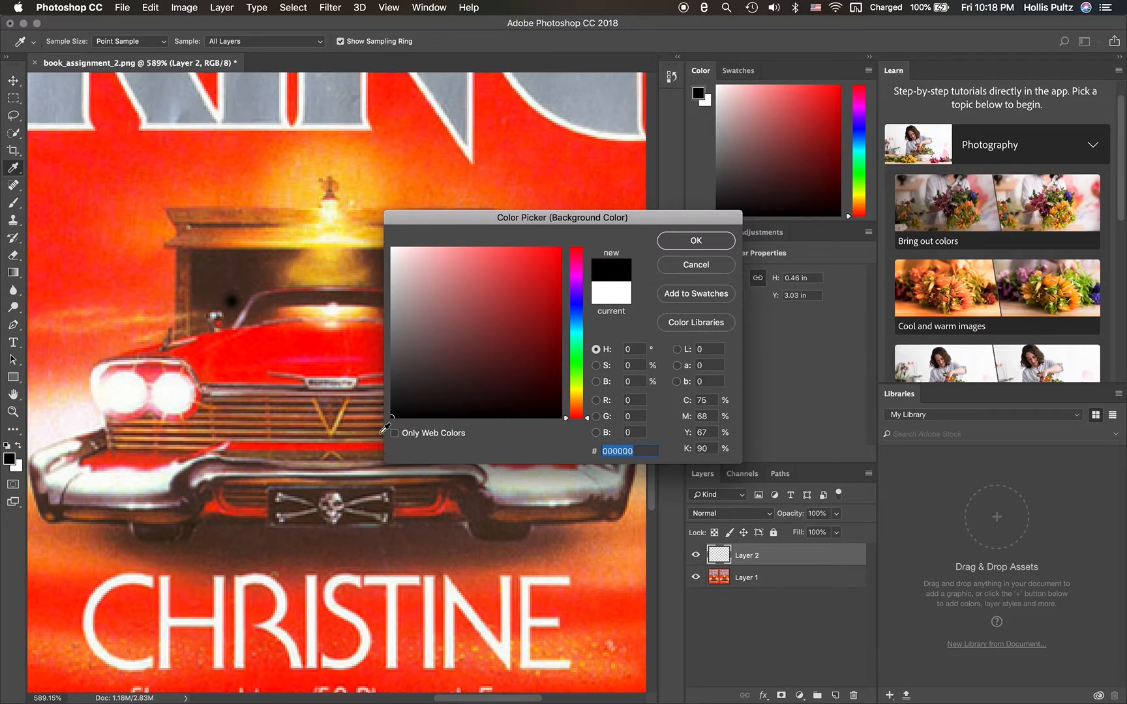
{"action": "left_click", "coordinate": [688, 250]}
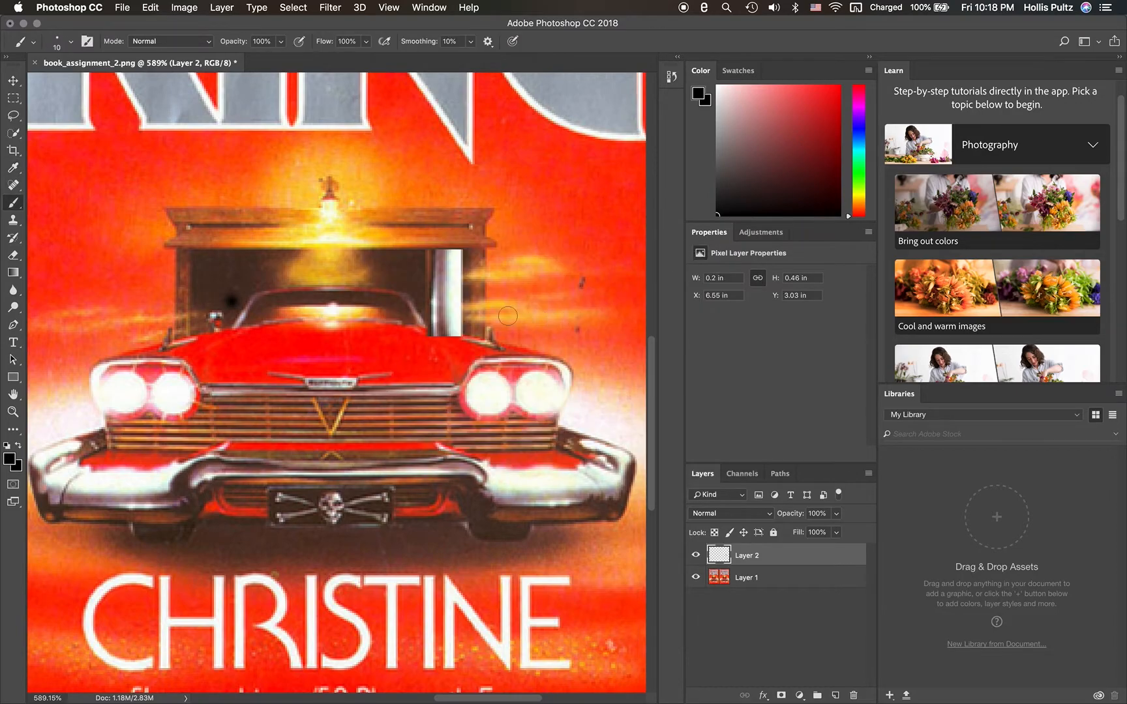
- Add a layer mask to Layer 2, round off the chrome patch's corners with black, and nudge the patch about 0.03 in down
{"action": "left_click_drag", "start_coordinate": [454, 236], "coordinate": [464, 244]}
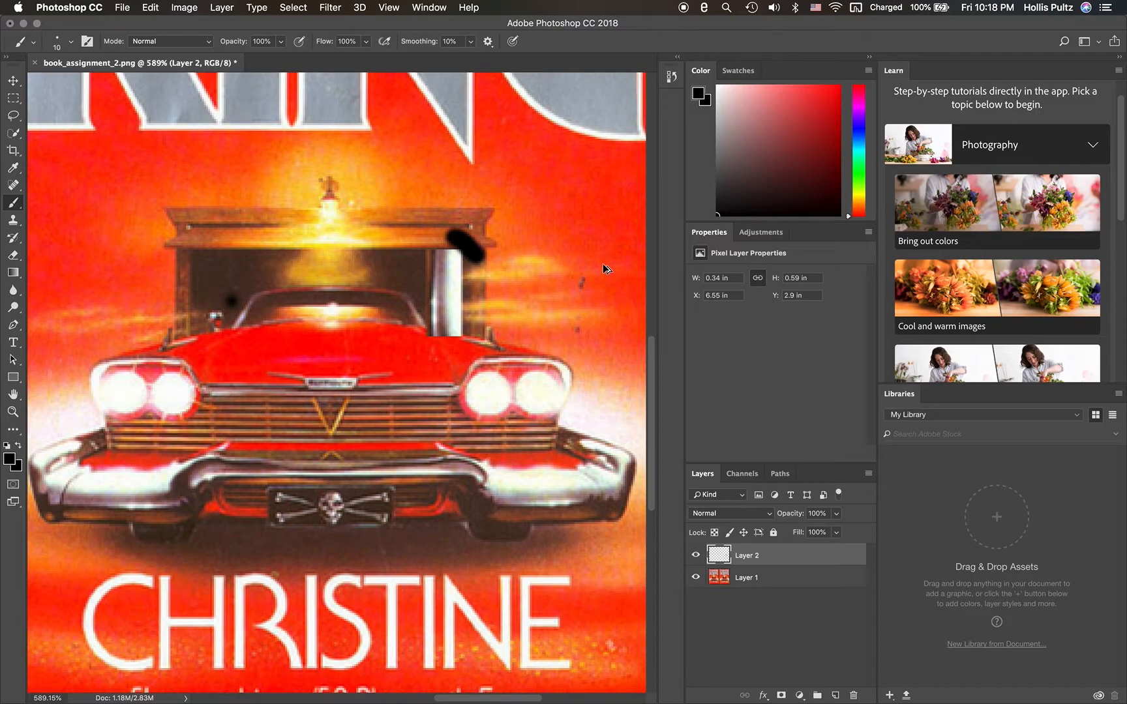
{"action": "key", "text": "super+z"}
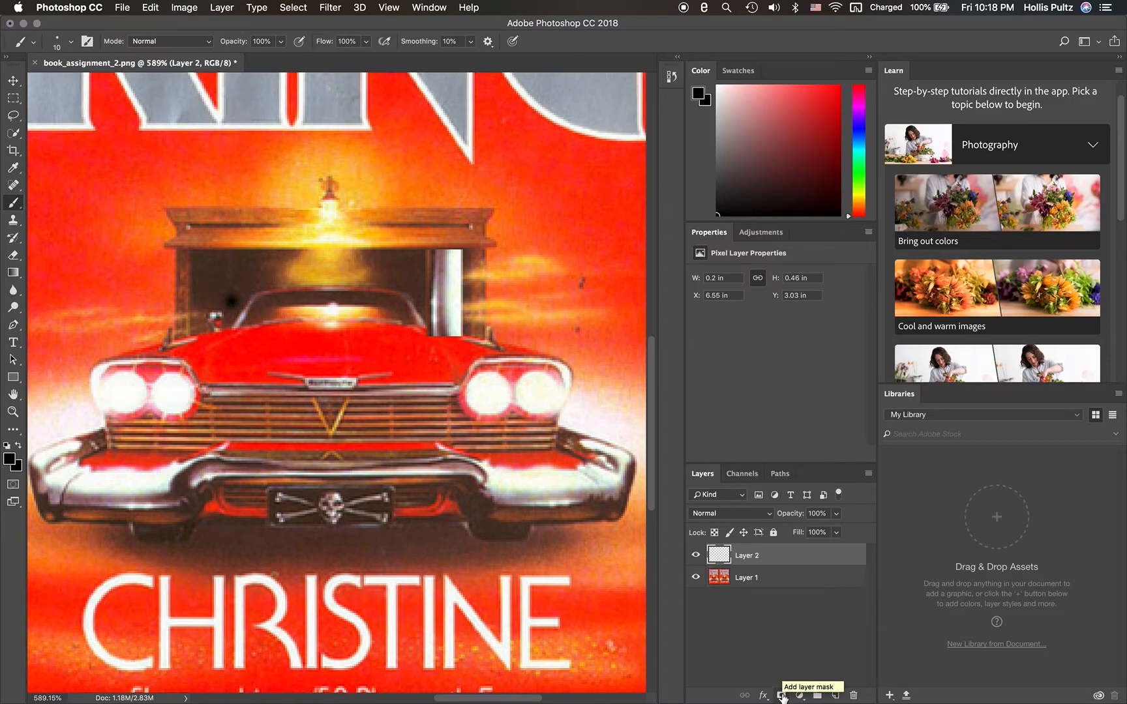
{"action": "left_click", "coordinate": [782, 696]}
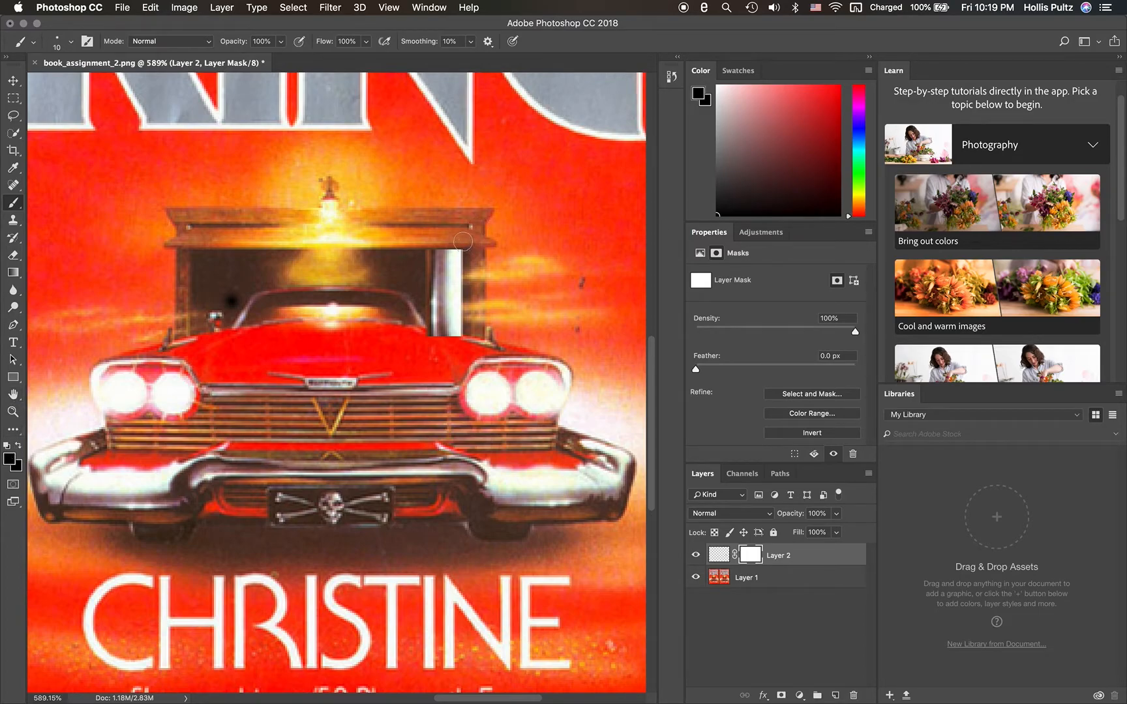
{"action": "left_click_drag", "start_coordinate": [455, 238], "coordinate": [476, 257]}
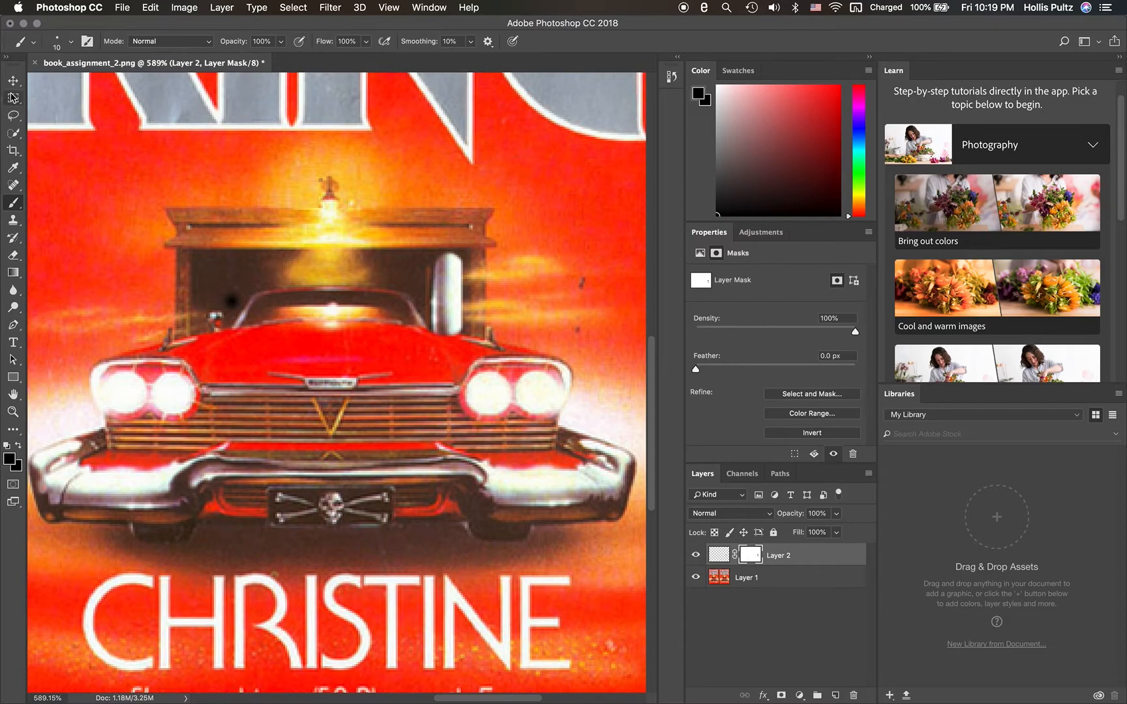
{"action": "left_click", "coordinate": [13, 81]}
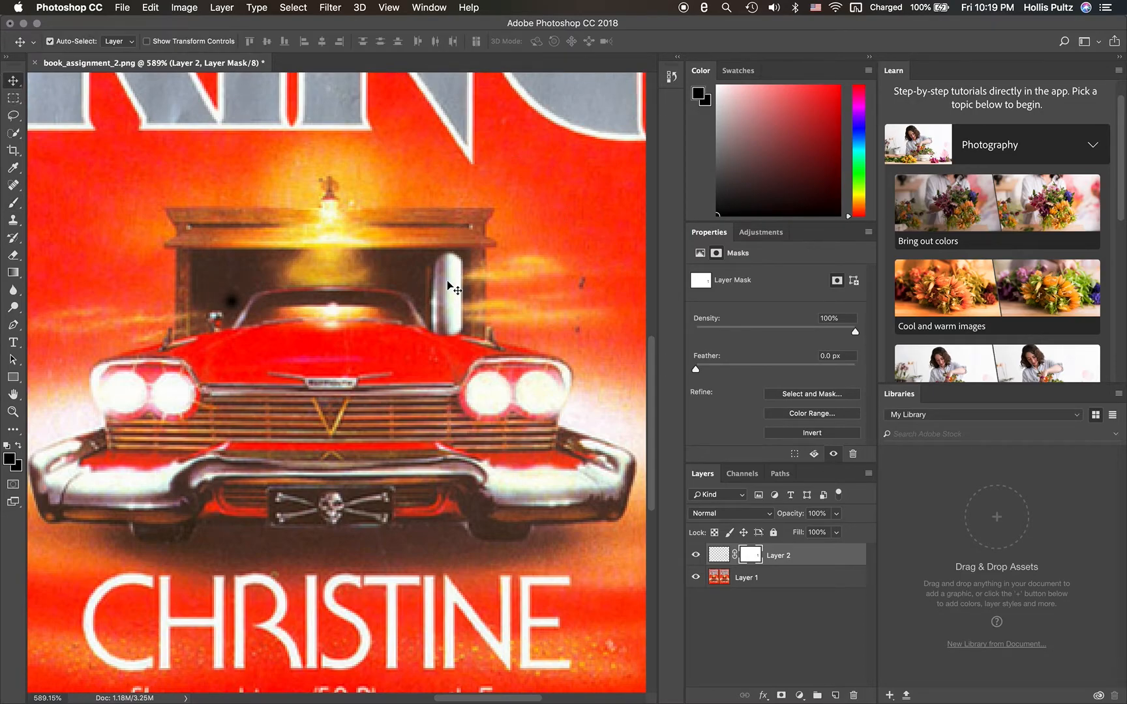
{"action": "left_click_drag", "start_coordinate": [449, 289], "coordinate": [449, 293]}
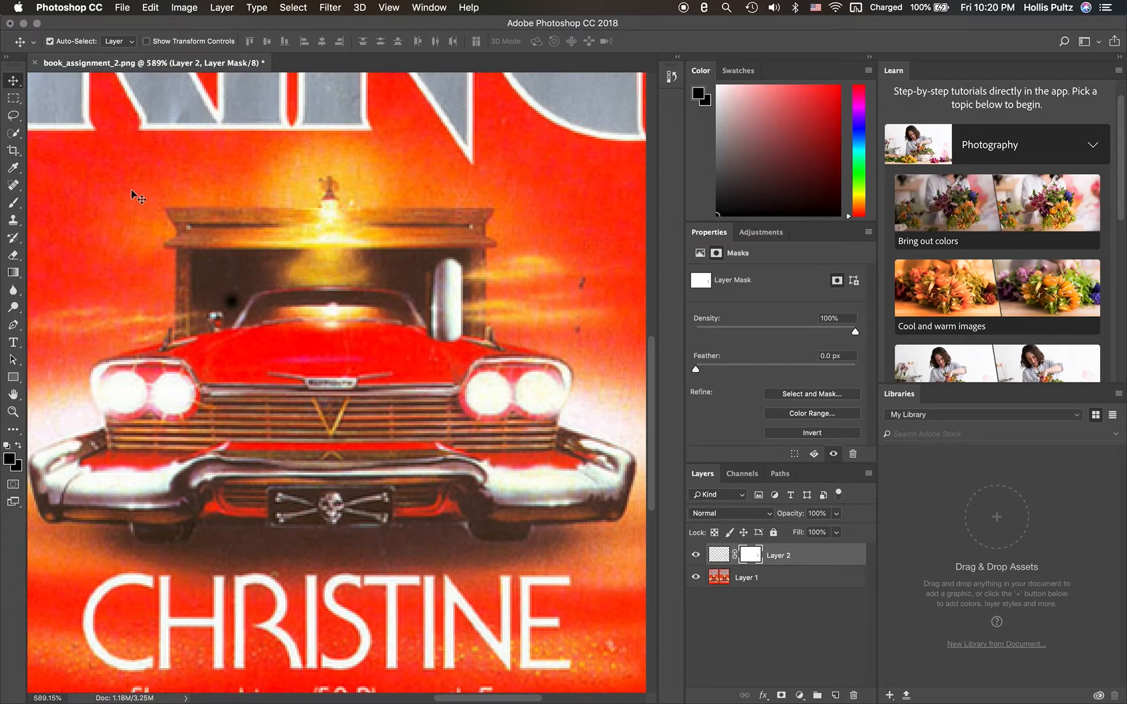
{"action": "left_click", "coordinate": [16, 205]}
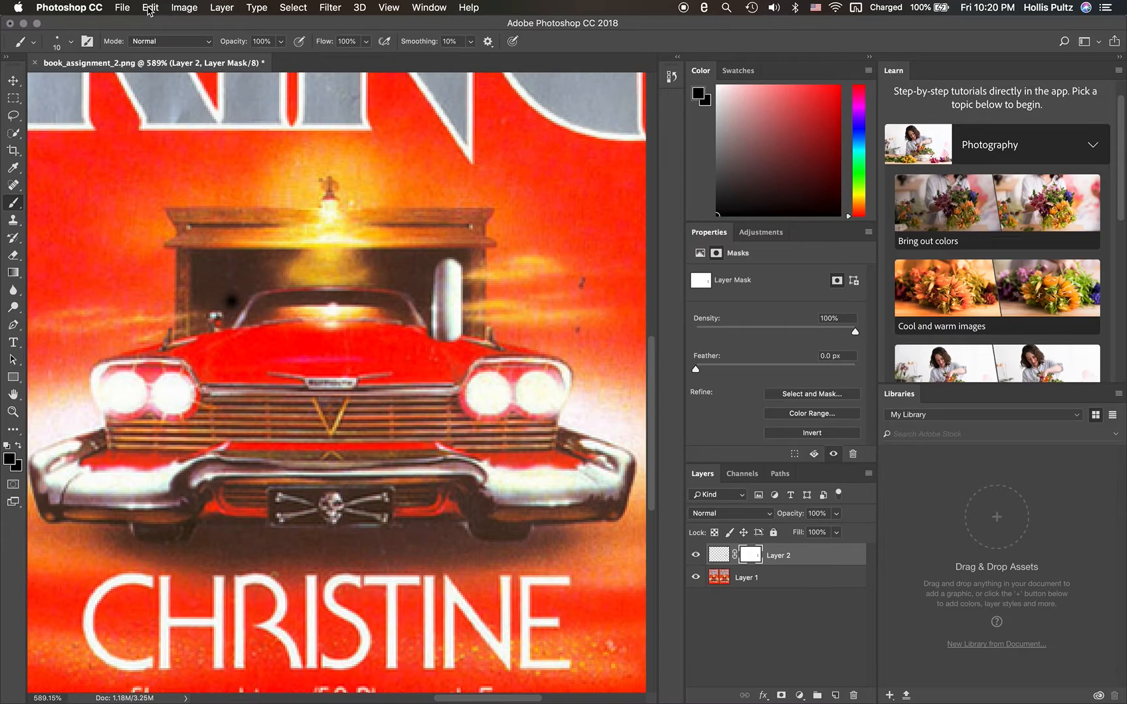
- Duplicate the masked chrome patch layer within book_assignment_2.png under the name Layer 3
{"action": "left_click", "coordinate": [16, 83]}
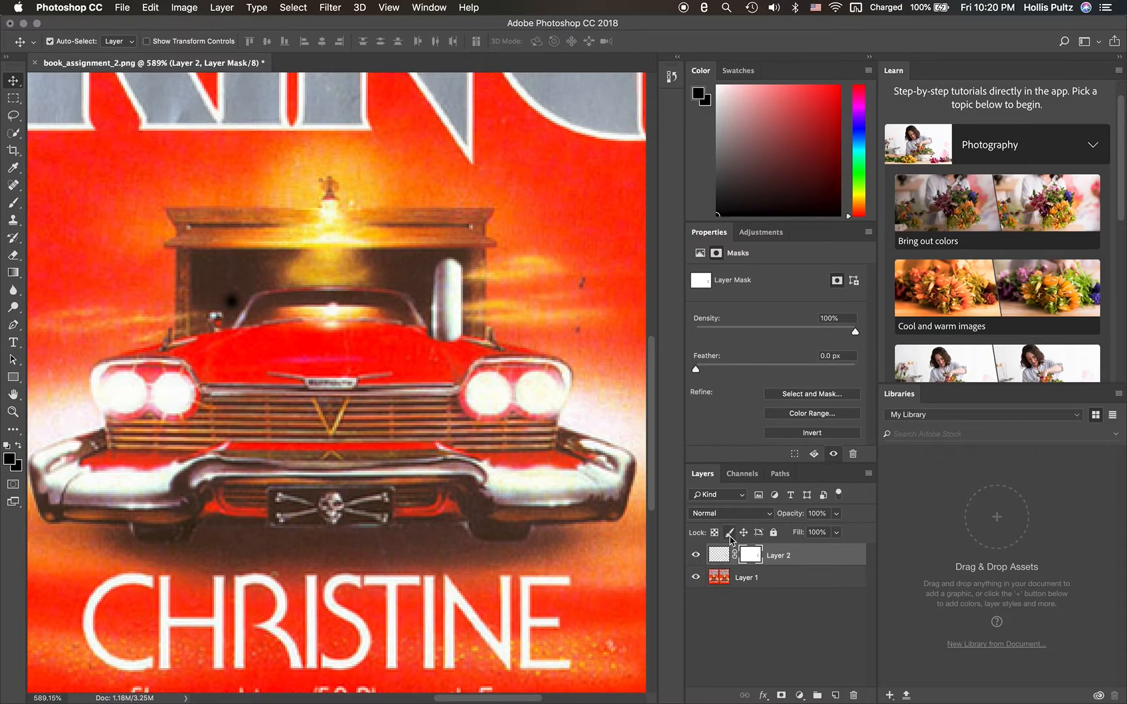
{"action": "right_click", "coordinate": [805, 556]}
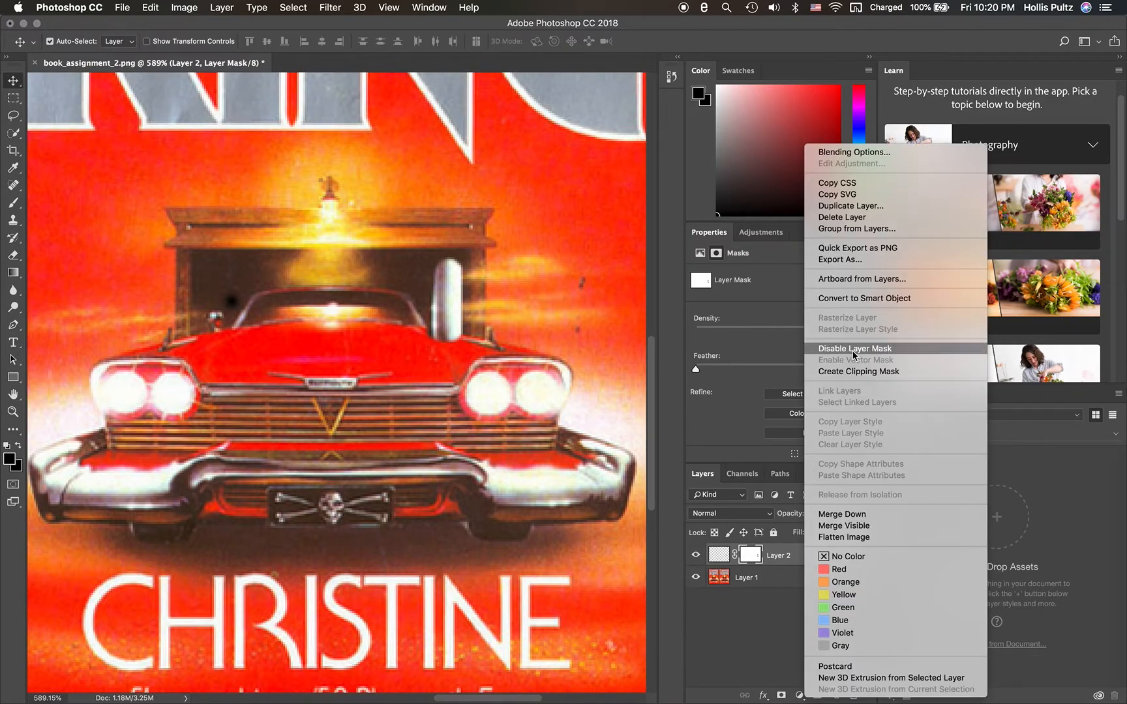
{"action": "left_click", "coordinate": [872, 206]}
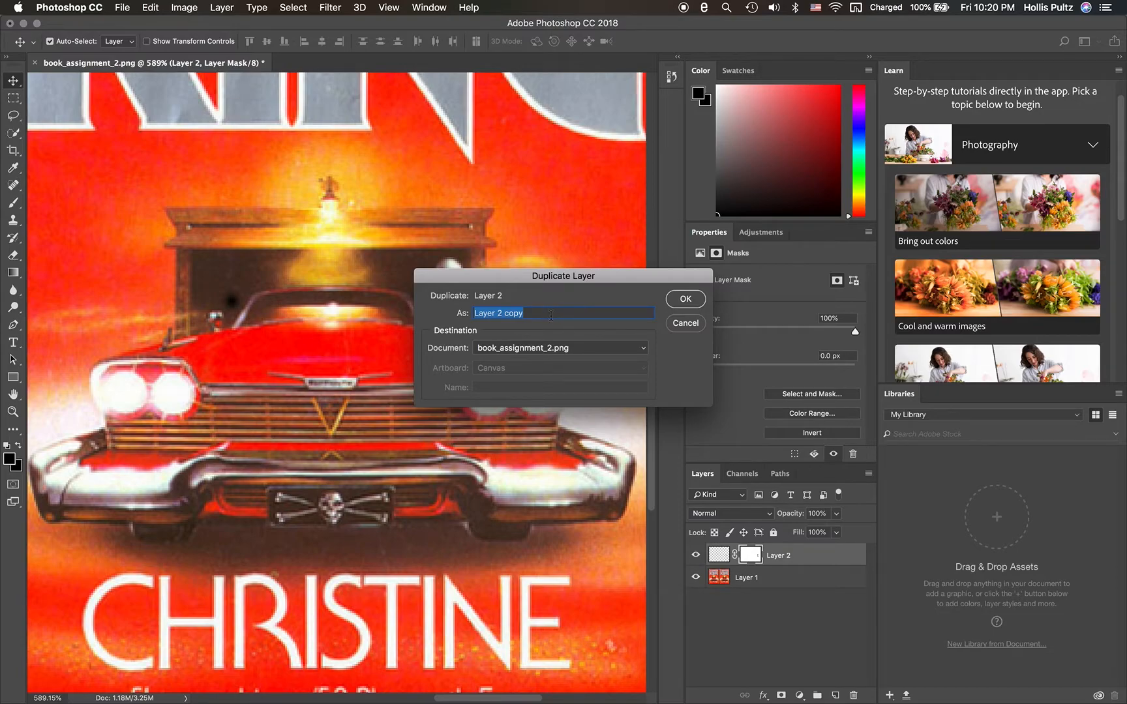
{"action": "type", "text": "la"}
{"action": "key", "text": "BackSpace"}
{"action": "key", "text": "BackSpace"}
{"action": "type", "text": "Layer"}
{"action": "key", "text": "Return"}
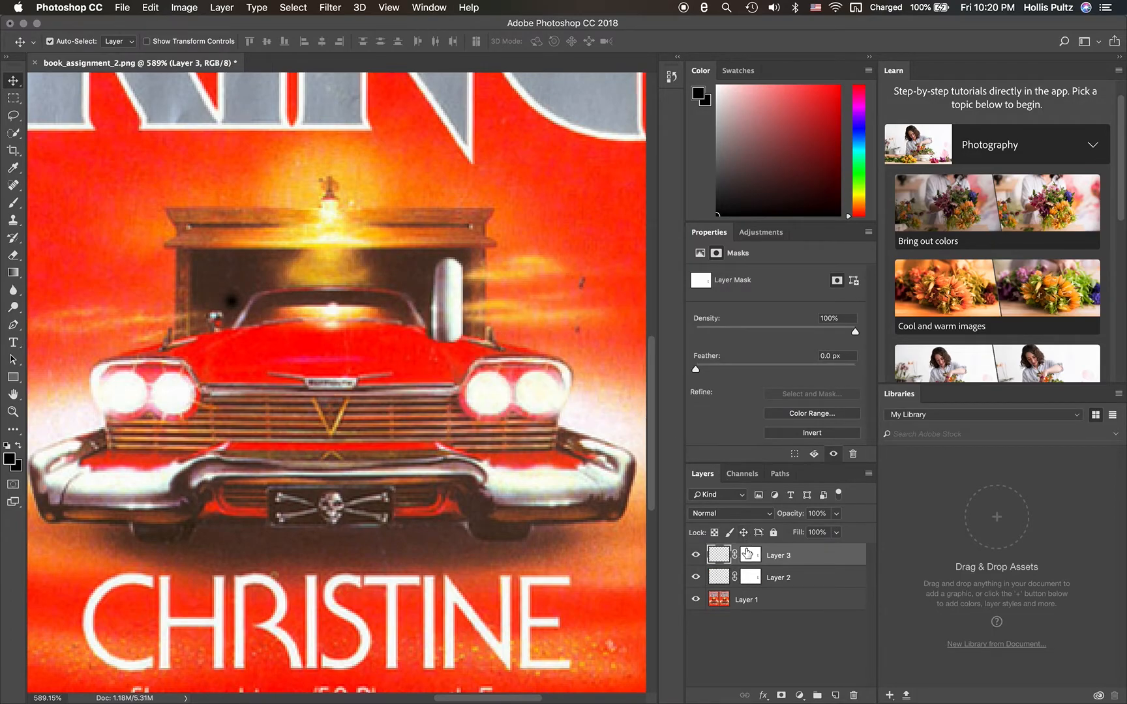
- Move the duplicated chrome patch about 1.2 in left to the opposite end of the garage opening and flip it horizontally
{"action": "left_click", "coordinate": [748, 554]}
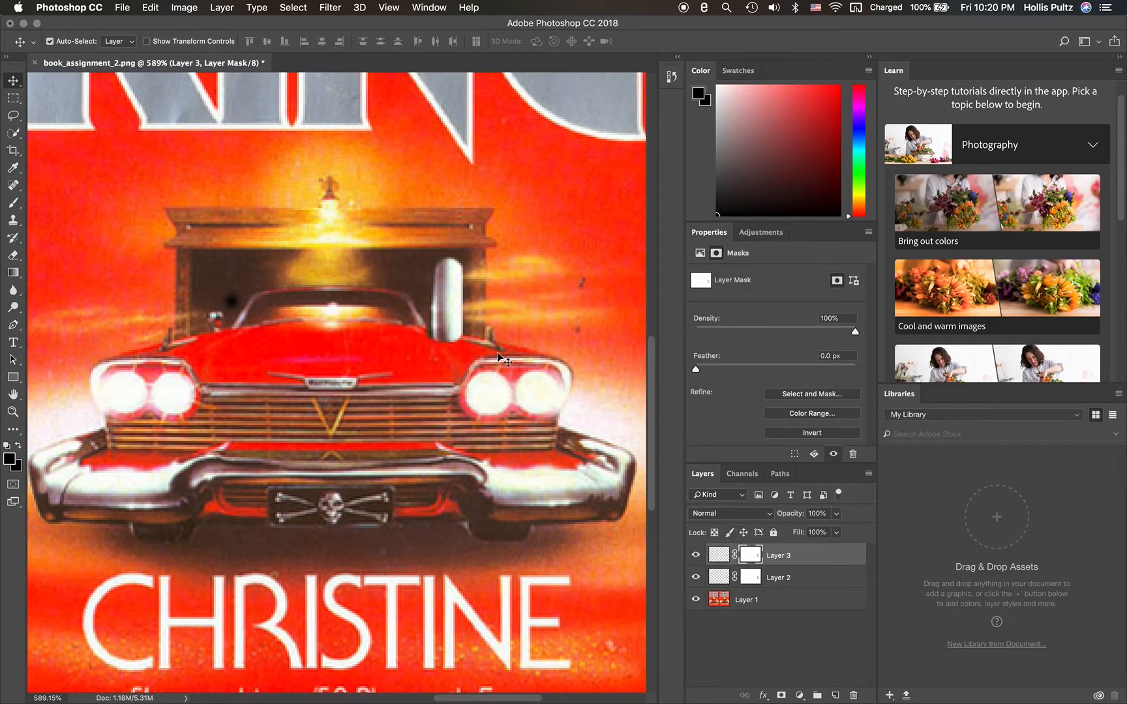
{"action": "left_click_drag", "start_coordinate": [450, 296], "coordinate": [221, 311]}
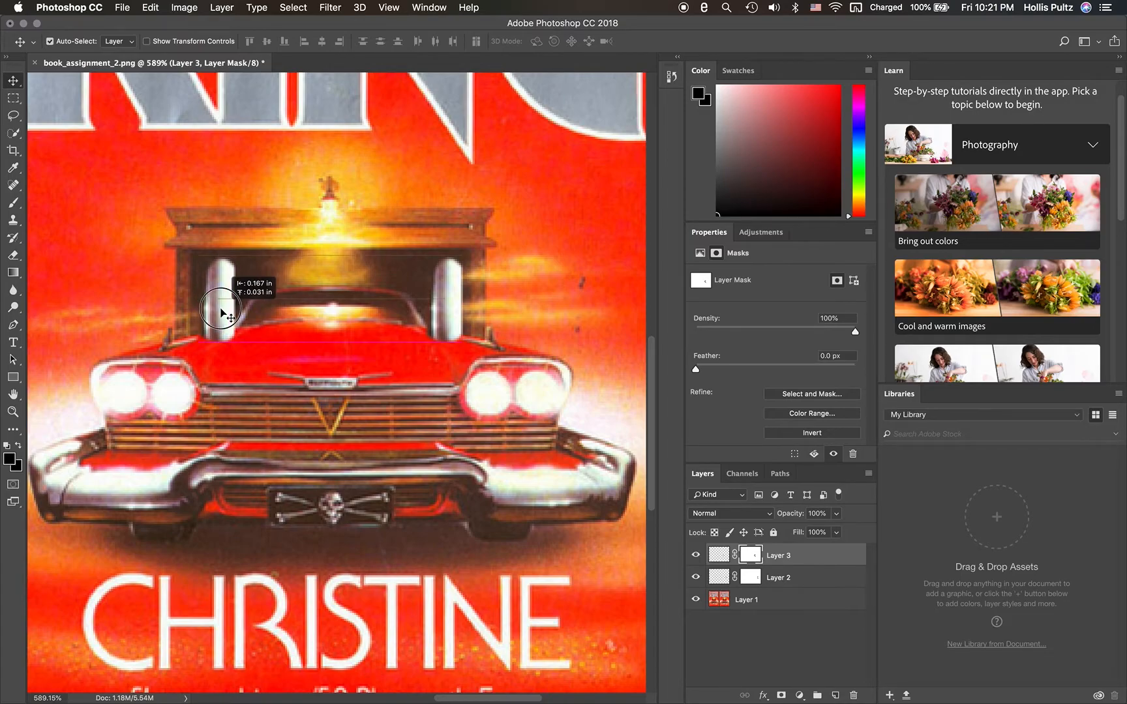
{"action": "left_click_drag", "start_coordinate": [221, 311], "coordinate": [222, 312]}
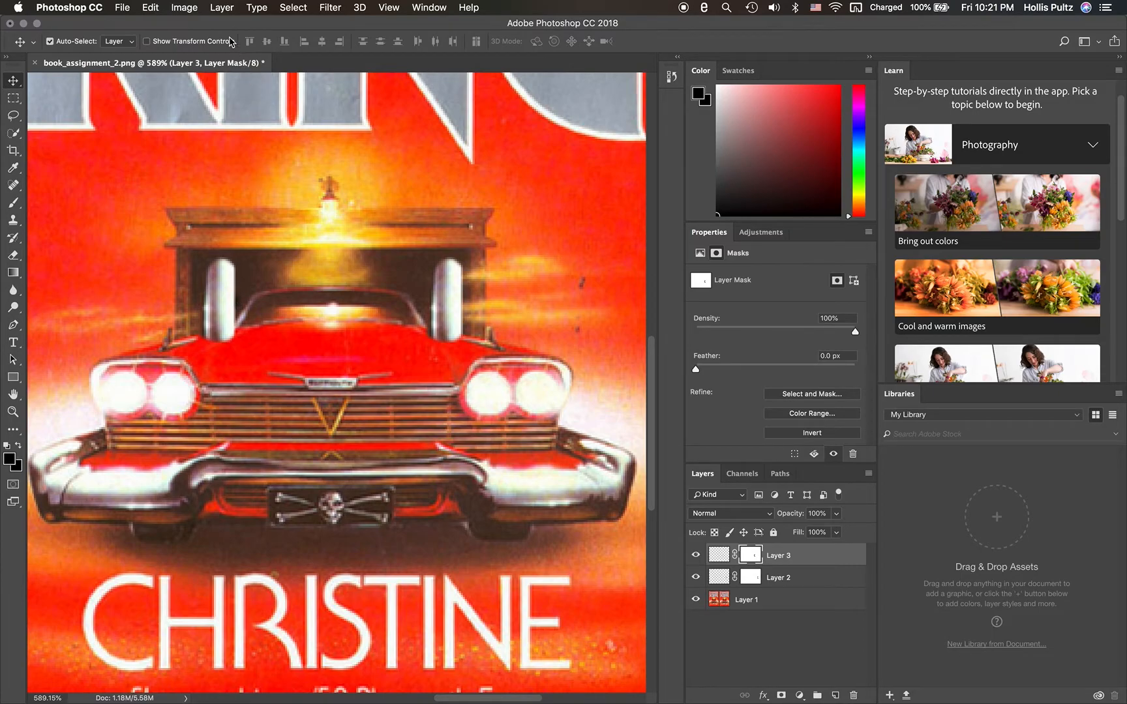
{"action": "left_click", "coordinate": [157, 10]}
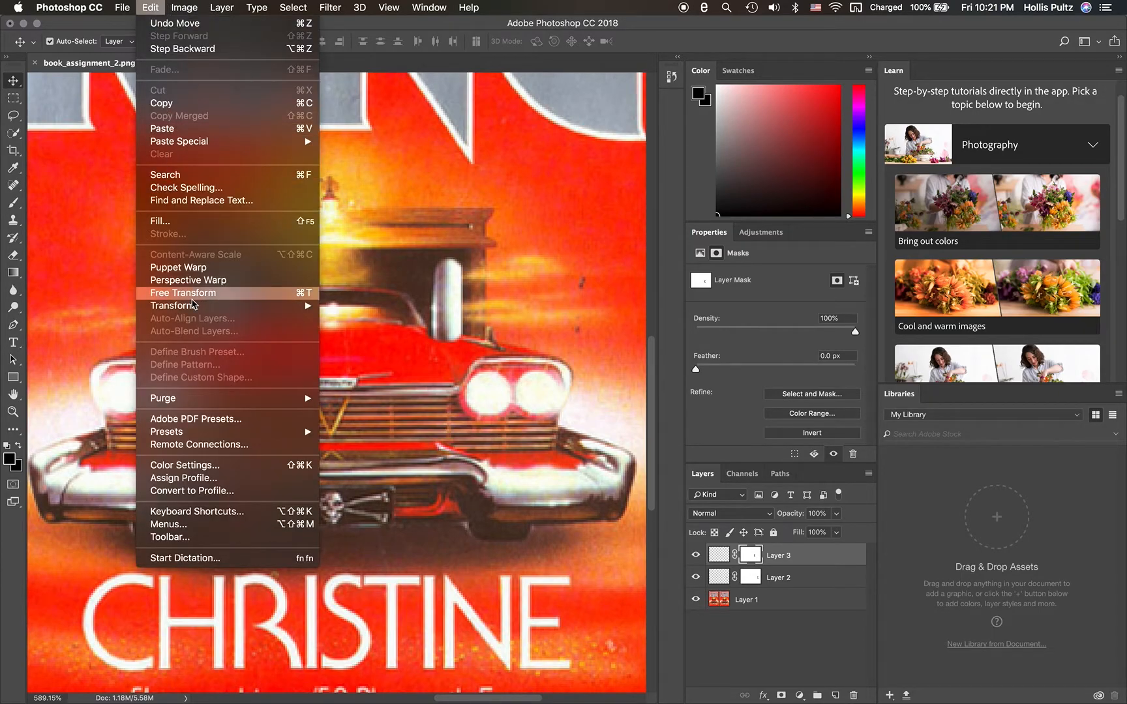
{"action": "mouse_move", "coordinate": [219, 309]}
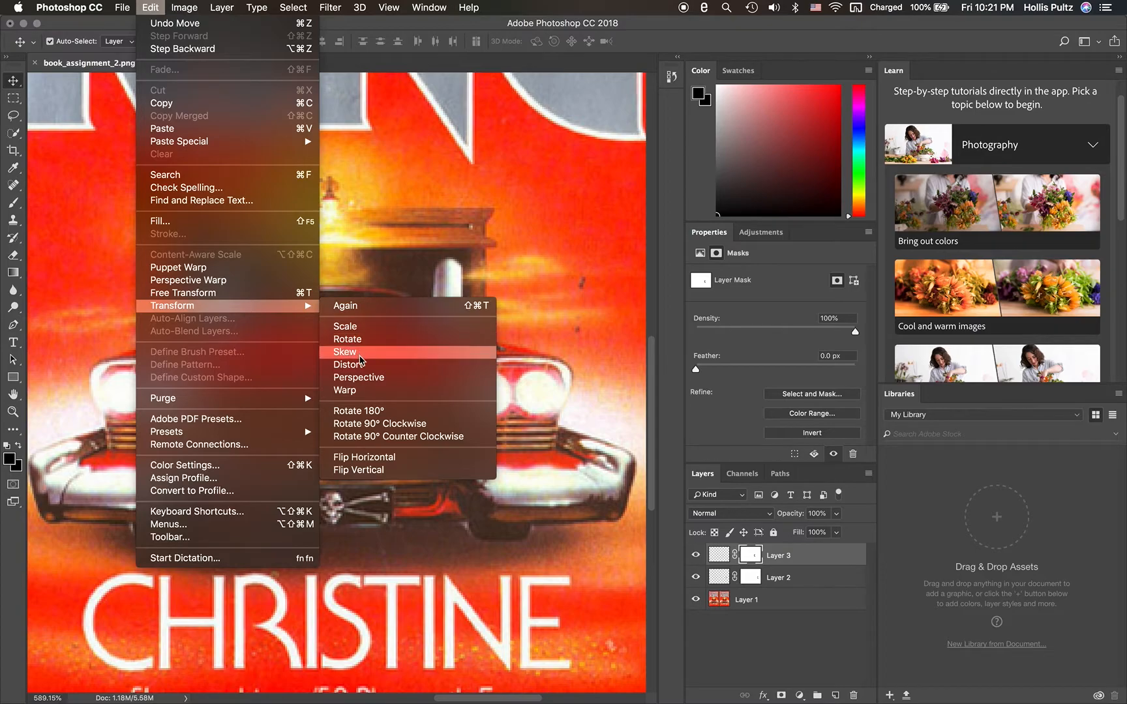
{"action": "left_click", "coordinate": [395, 471]}
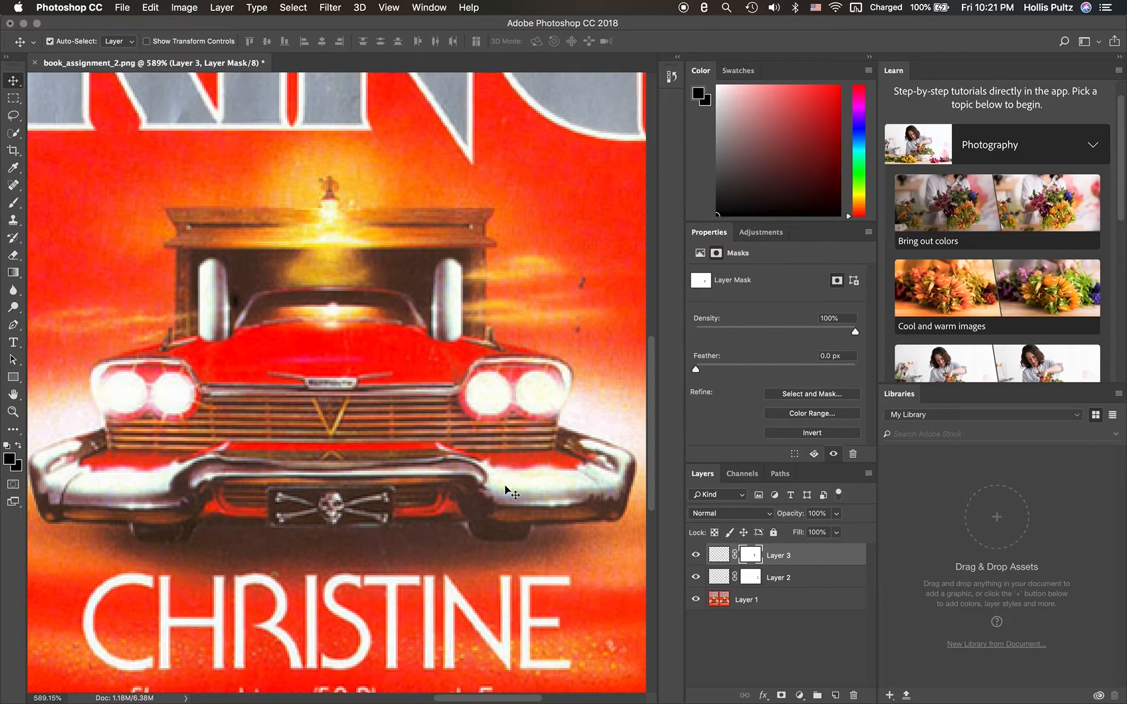
- Choose the Kyle's Concept Brushes - All Purpose brush from the Special Effects Brushes and reduce its size to 22 px
{"action": "scroll", "coordinate": [526, 518], "scroll_direction": "up", "scroll_amount": 5}
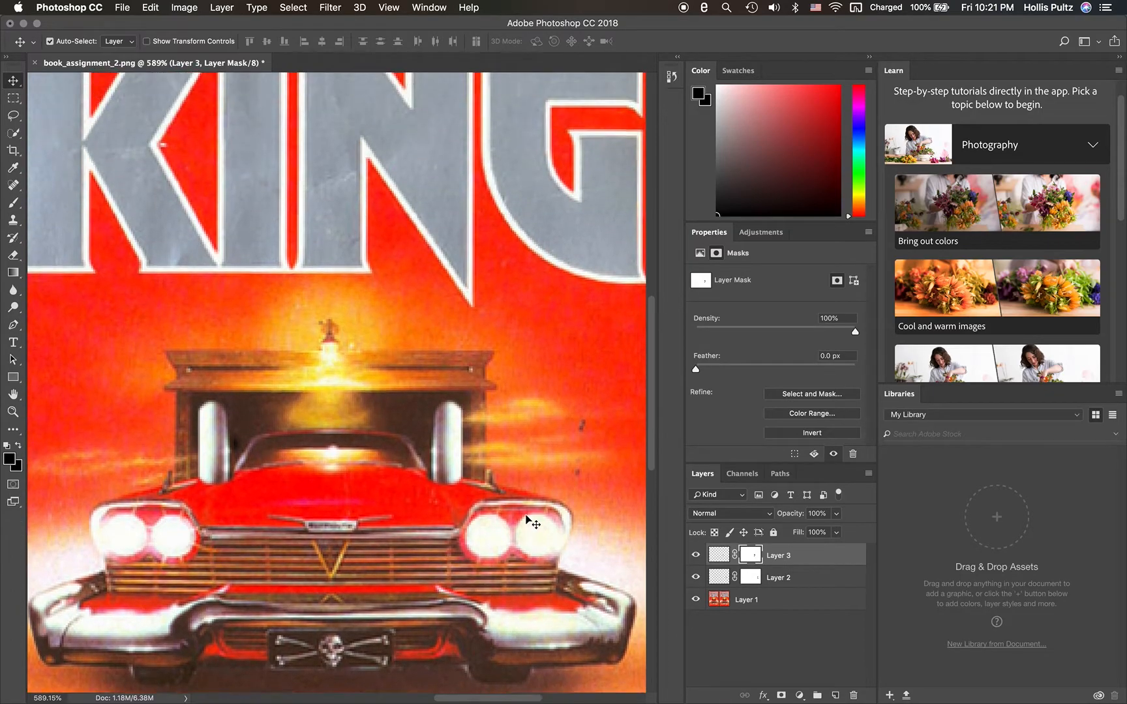
{"action": "scroll", "coordinate": [527, 519], "scroll_direction": "down", "scroll_amount": 6}
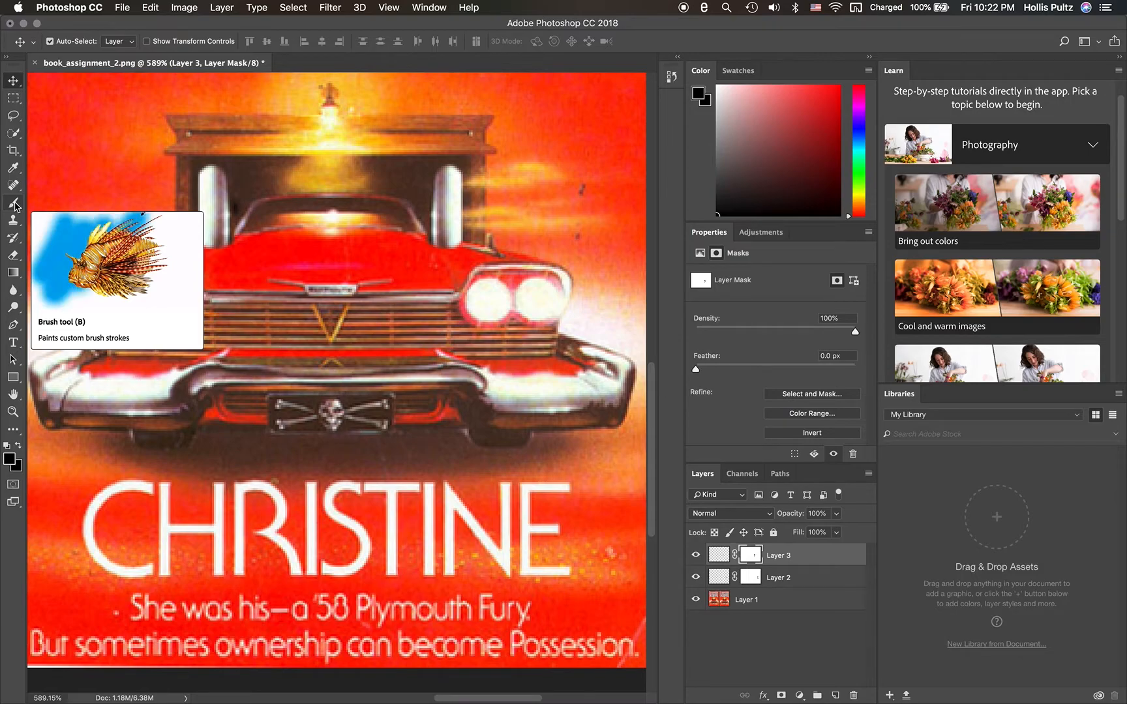
{"action": "left_click", "coordinate": [14, 205]}
{"action": "left_click", "coordinate": [70, 42]}
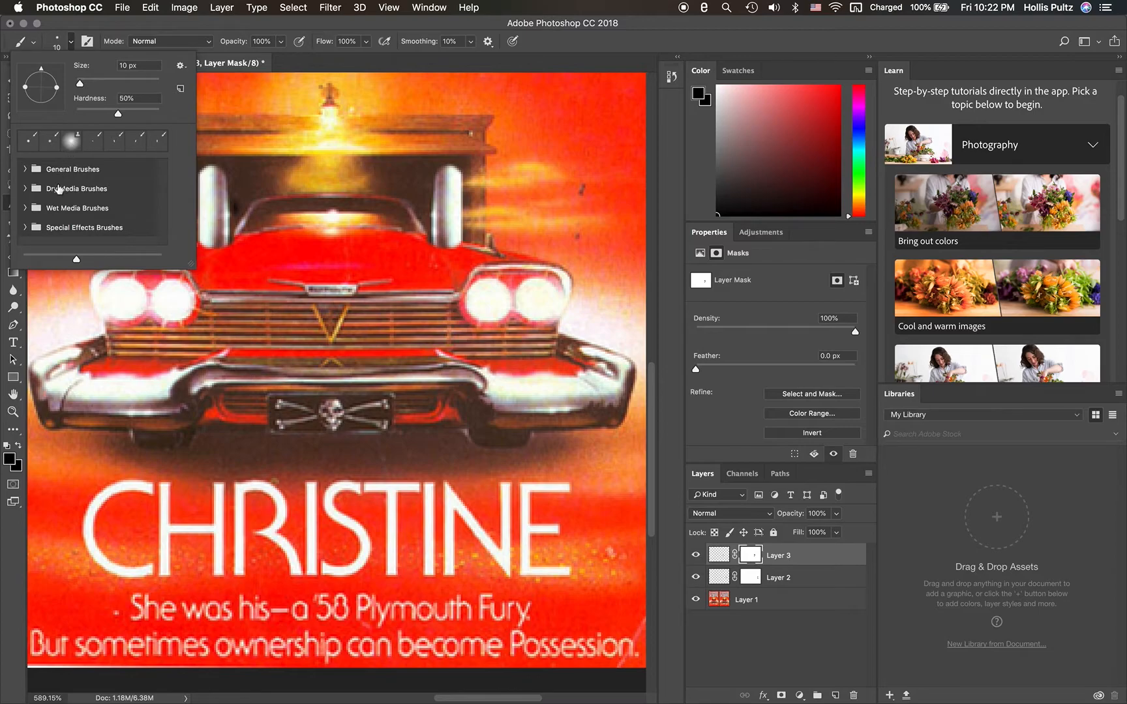
{"action": "left_click", "coordinate": [30, 228]}
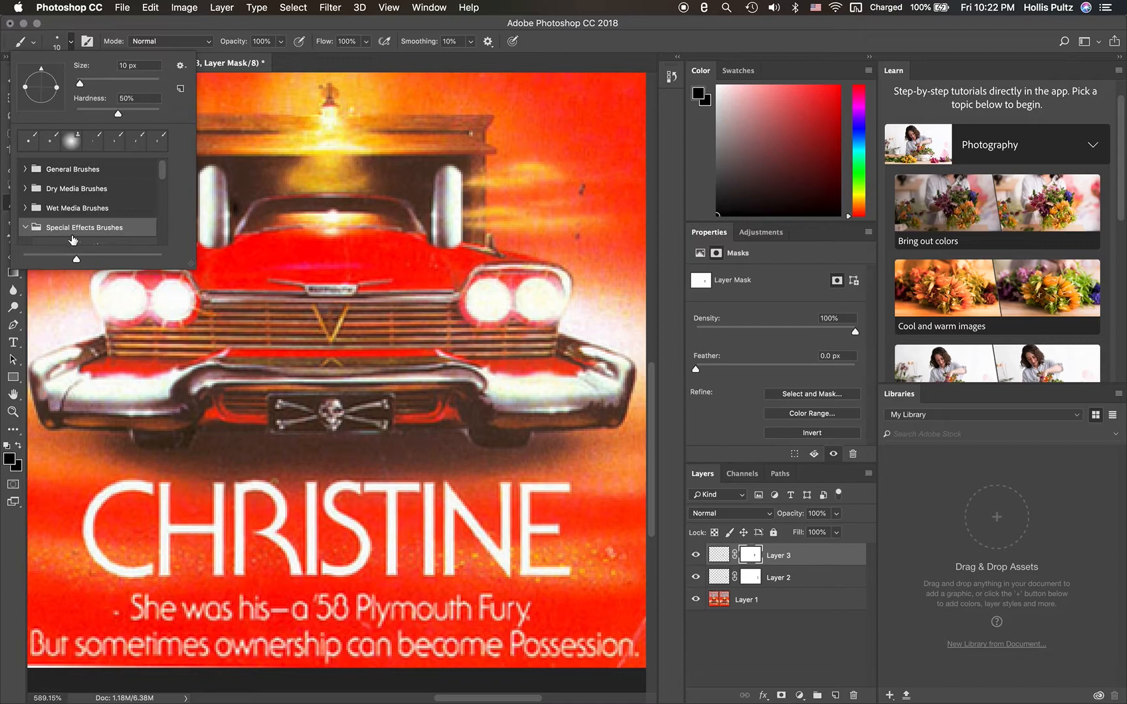
{"action": "scroll", "coordinate": [87, 235], "scroll_direction": "down", "scroll_amount": 5}
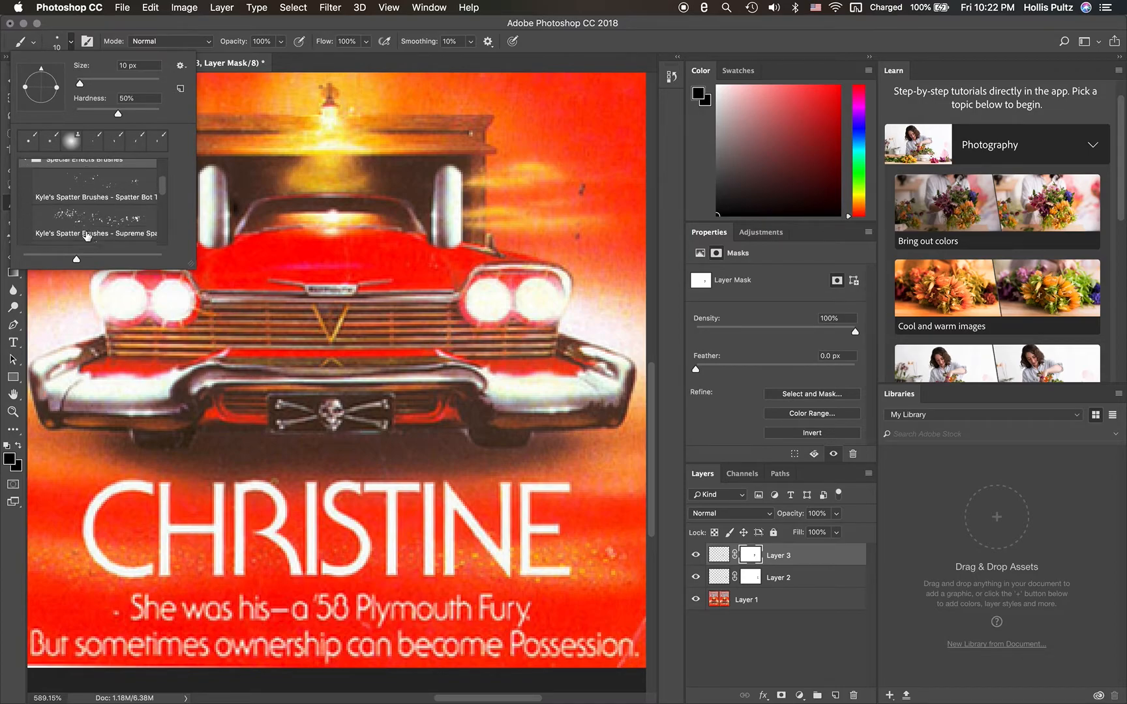
{"action": "scroll", "coordinate": [87, 235], "scroll_direction": "down", "scroll_amount": 1}
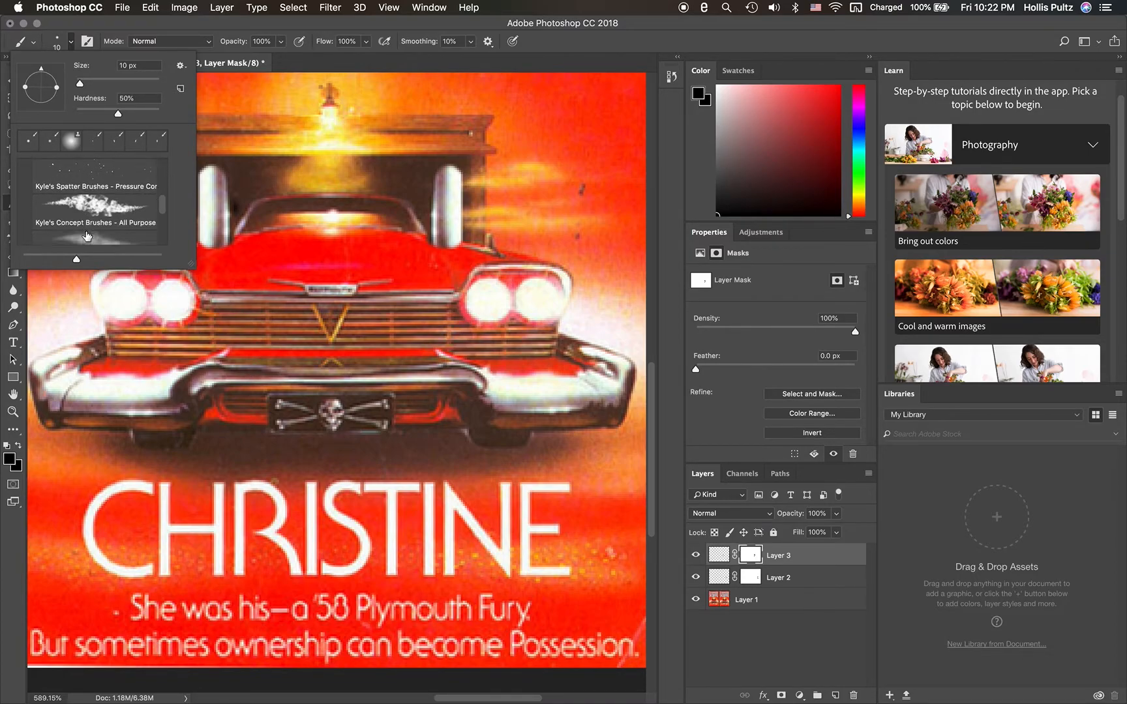
{"action": "scroll", "coordinate": [106, 216], "scroll_direction": "down", "scroll_amount": 2}
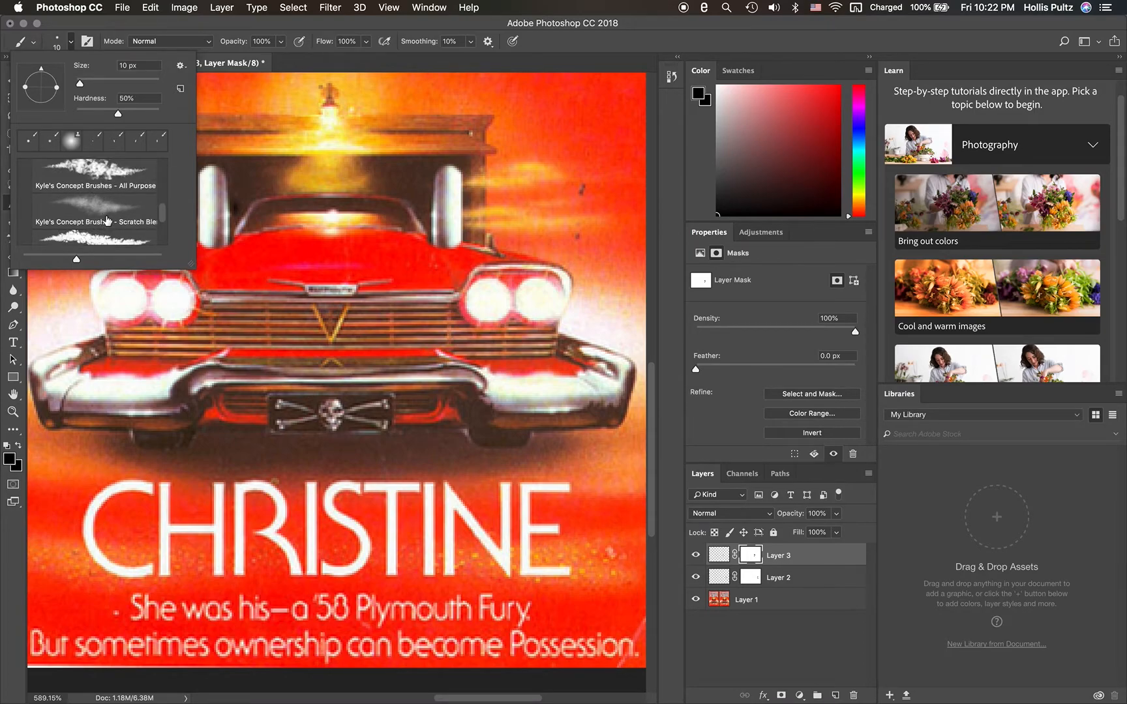
{"action": "left_click", "coordinate": [115, 180]}
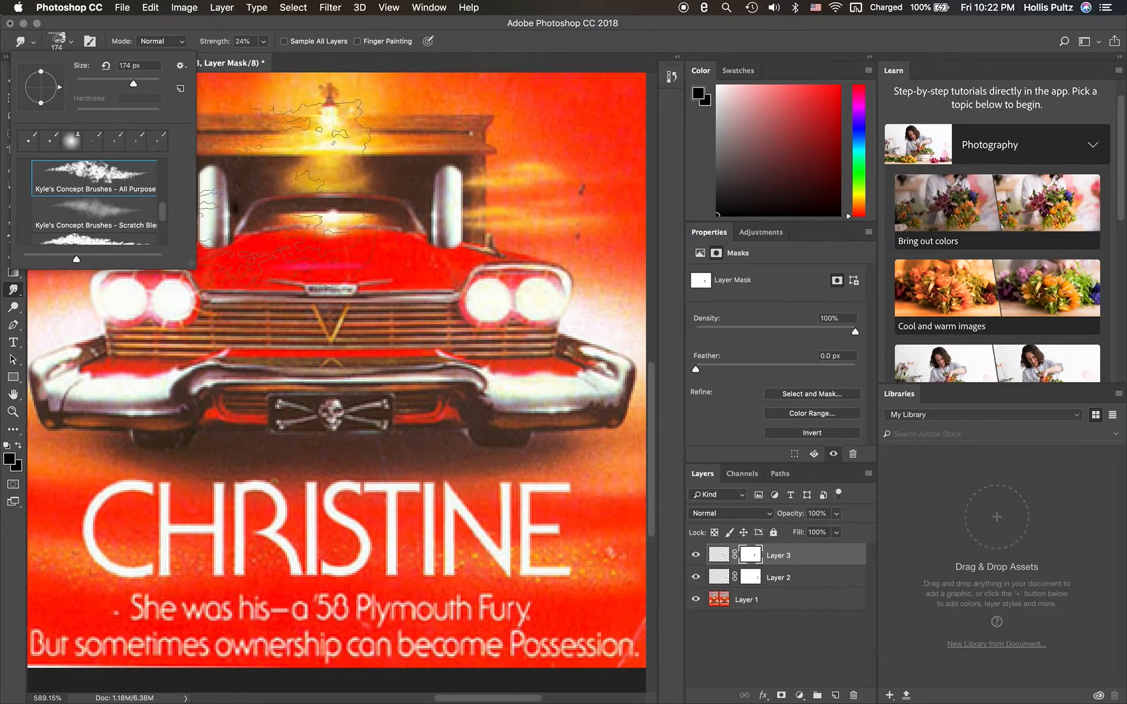
{"action": "left_click_drag", "start_coordinate": [134, 90], "coordinate": [91, 89]}
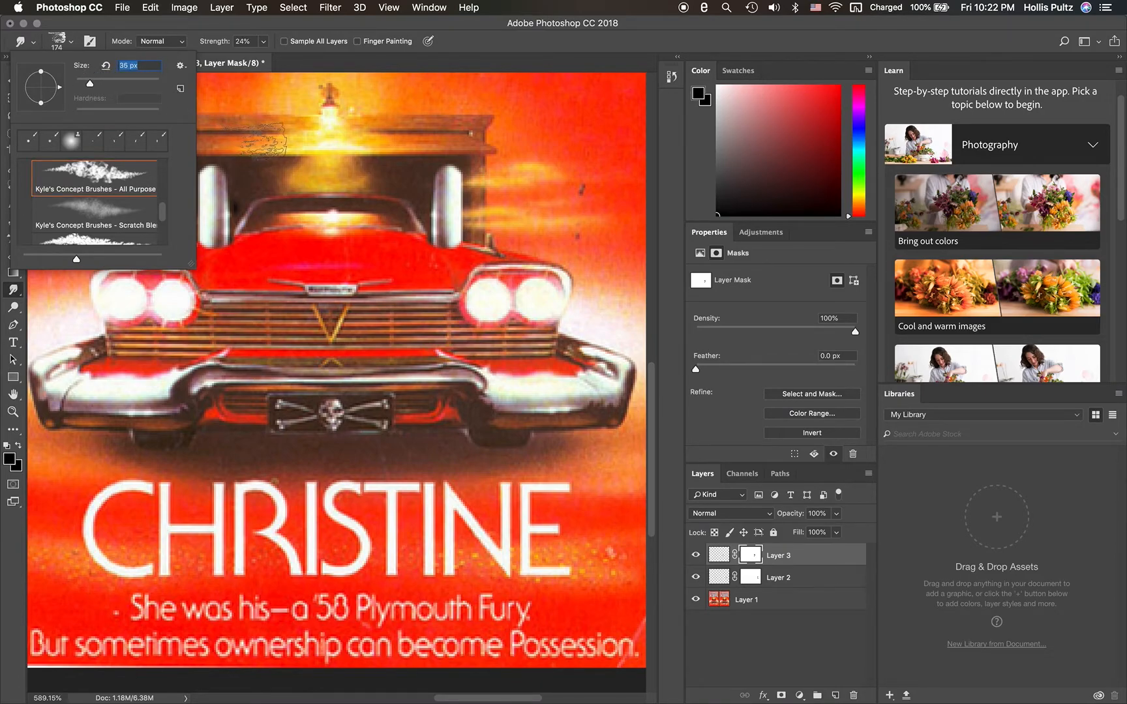
{"action": "left_click", "coordinate": [90, 85]}
{"action": "left_click_drag", "start_coordinate": [91, 86], "coordinate": [85, 86]}
- Target Layer 3's pixels instead of its mask and set the foreground color to the light gray b7a8a8
{"action": "left_click", "coordinate": [717, 556]}
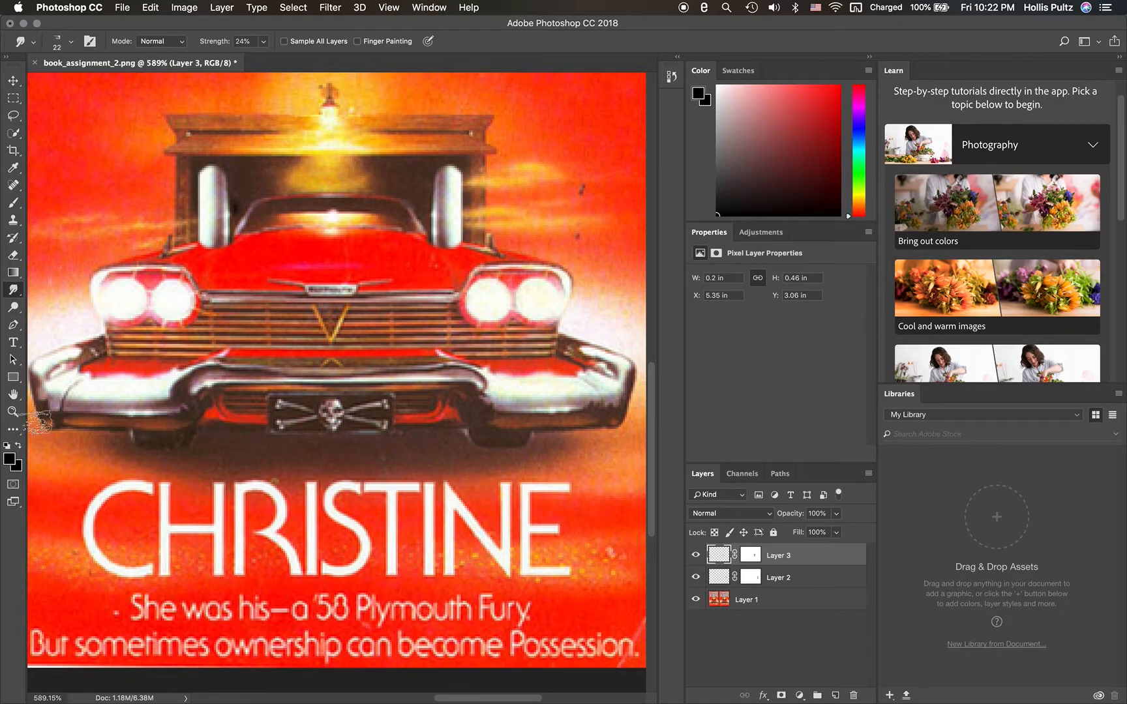
{"action": "left_click", "coordinate": [8, 459]}
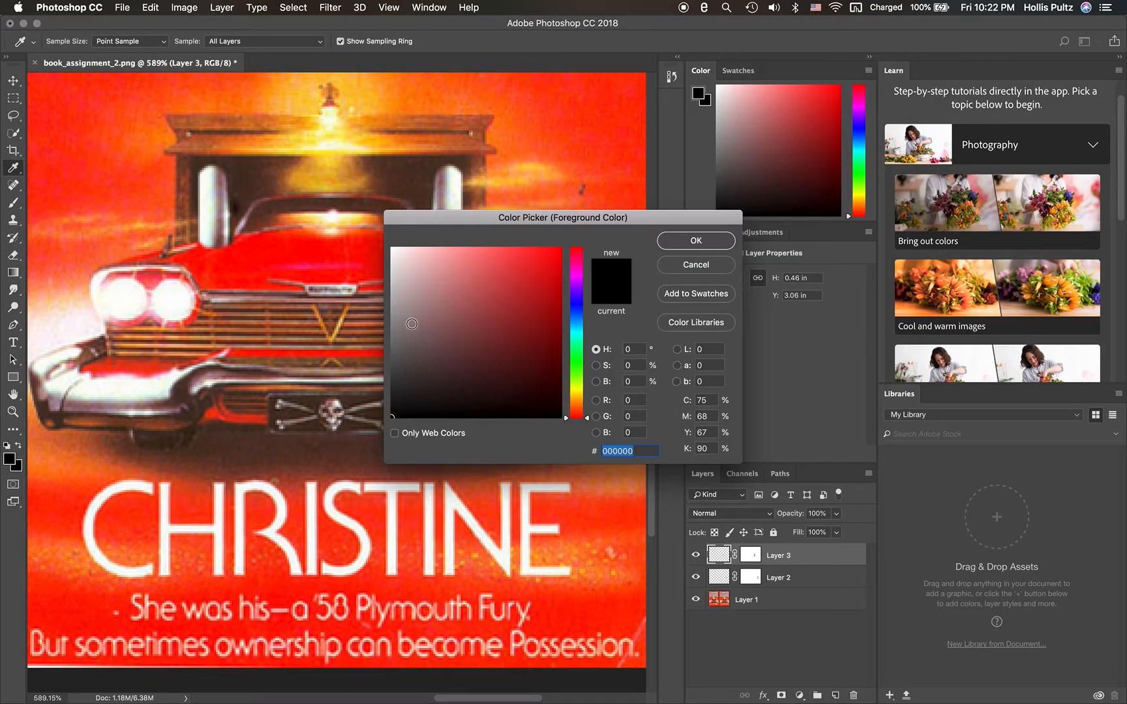
{"action": "left_click_drag", "start_coordinate": [410, 324], "coordinate": [405, 296]}
{"action": "left_click", "coordinate": [695, 240]}
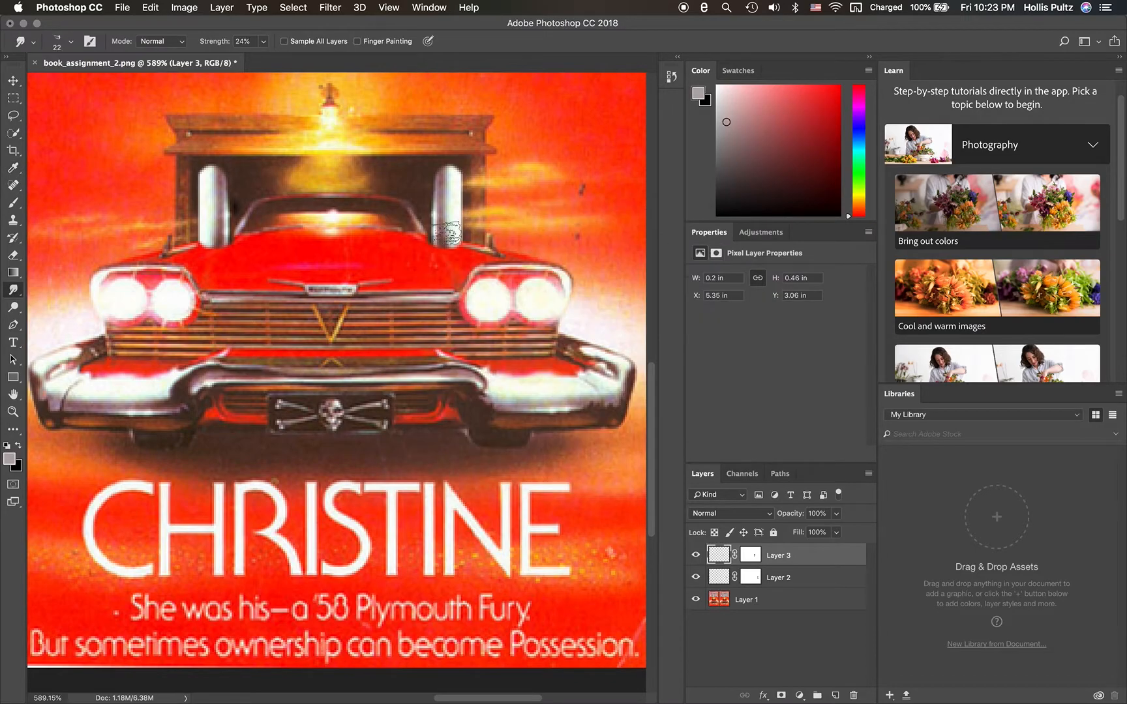
- Try to paint gray smoke at the top of the left chrome pipe on Layer 3 with the 10 px brush
{"action": "left_click_drag", "start_coordinate": [235, 175], "coordinate": [196, 167]}
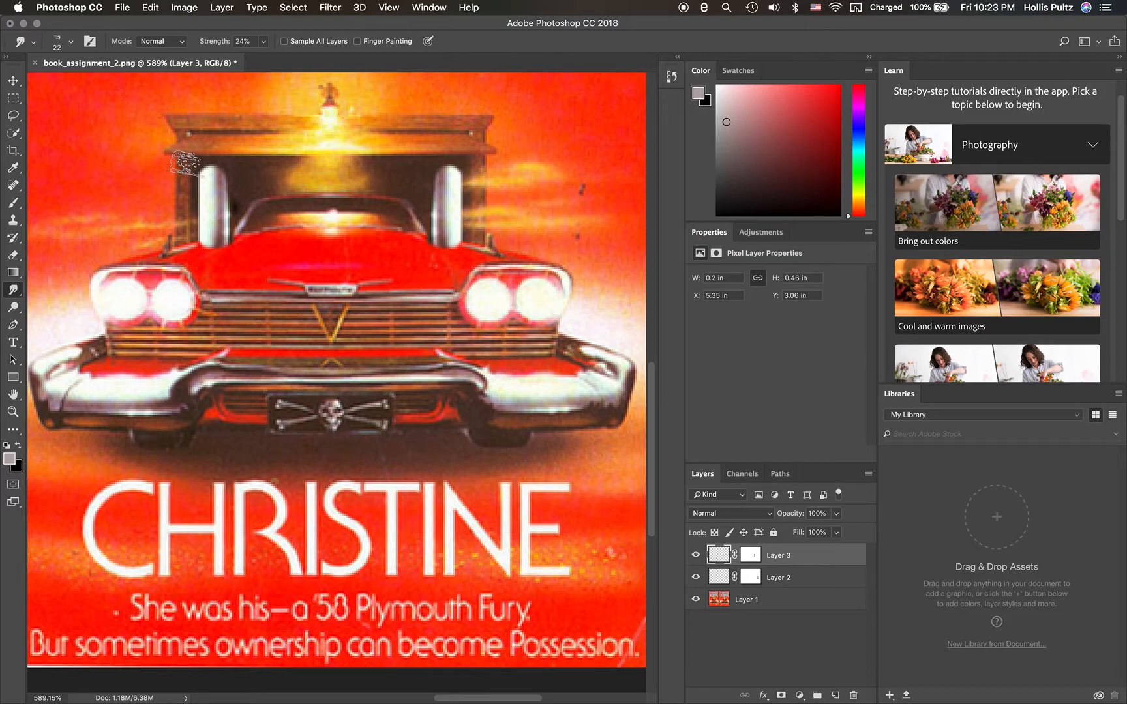
{"action": "left_click", "coordinate": [14, 203]}
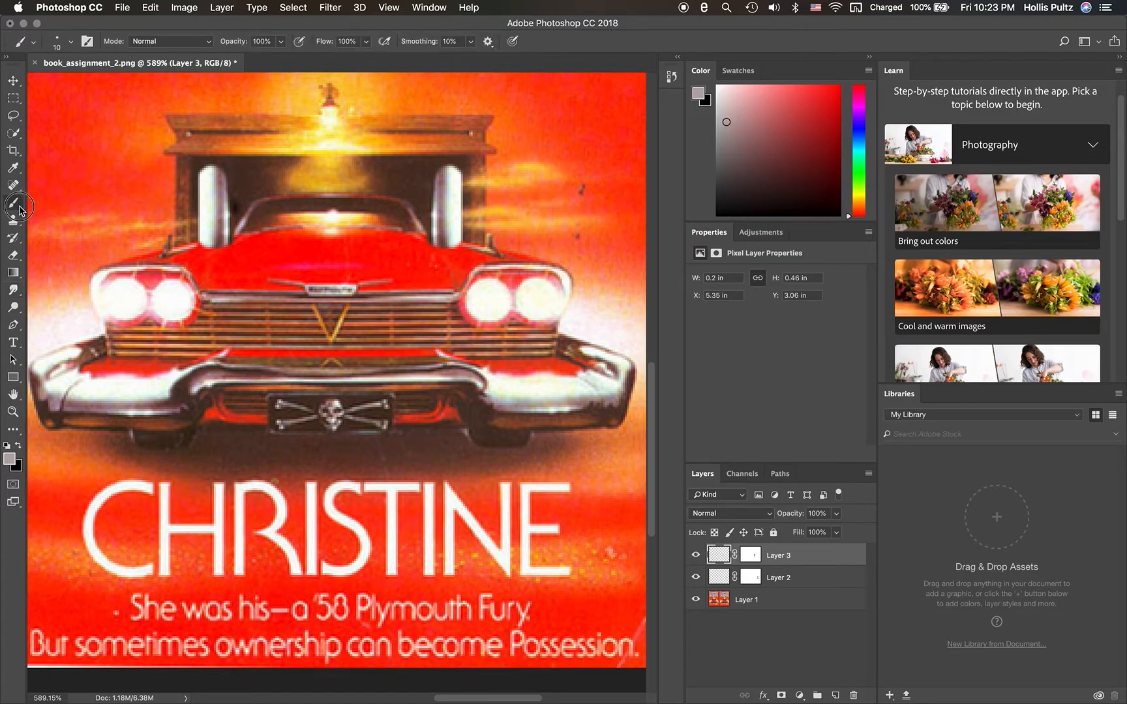
{"action": "left_click", "coordinate": [195, 165]}
{"action": "left_click", "coordinate": [198, 164]}
{"action": "left_click_drag", "start_coordinate": [190, 165], "coordinate": [199, 164]}
{"action": "left_click", "coordinate": [70, 42]}
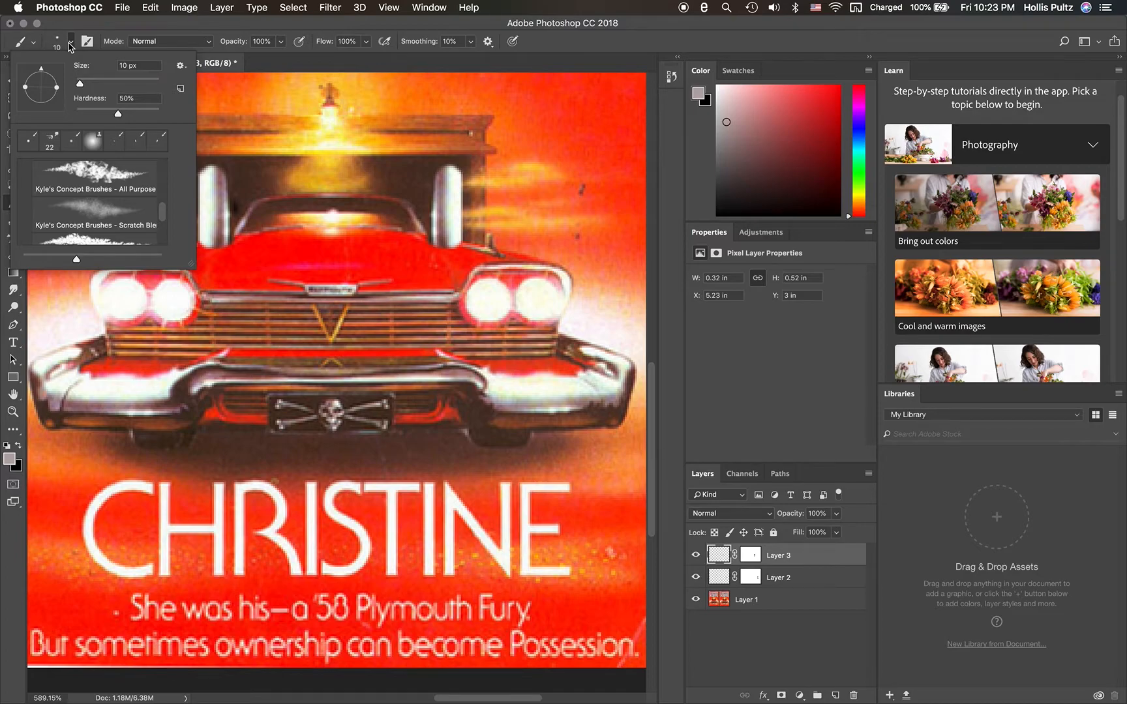
{"action": "left_click", "coordinate": [70, 43]}
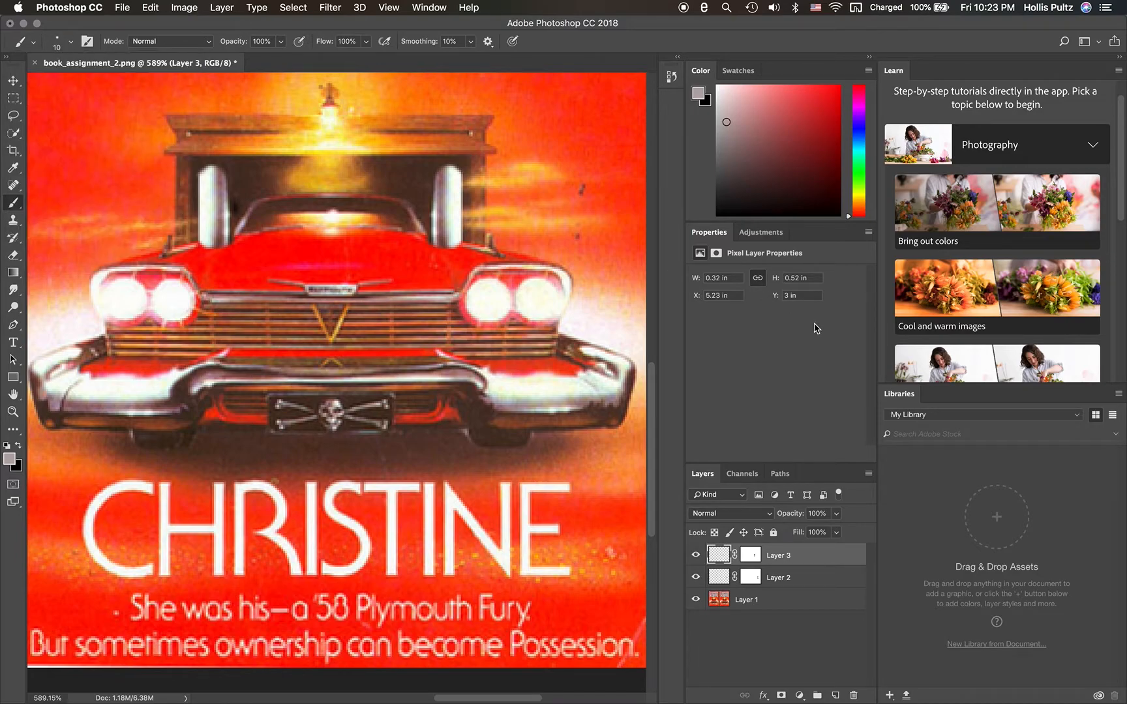
- Add a new layer directly above Layer 1, then test and undo one gray dab above the left chrome pipe
{"action": "left_click", "coordinate": [722, 604]}
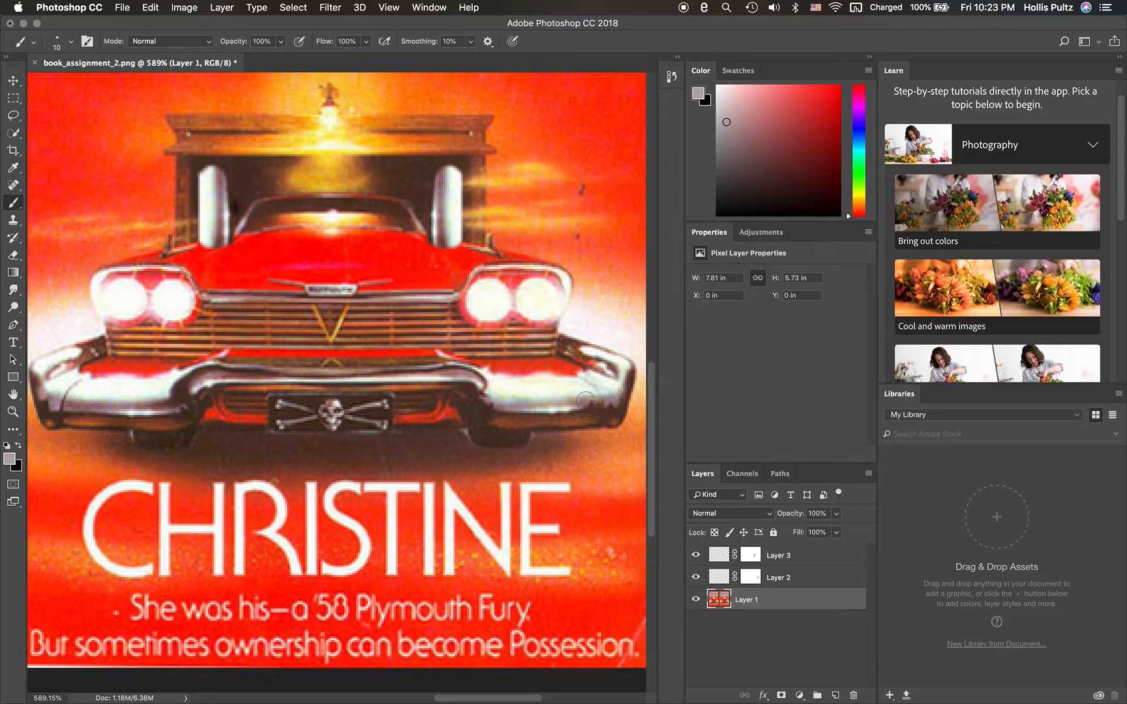
{"action": "left_click", "coordinate": [835, 696]}
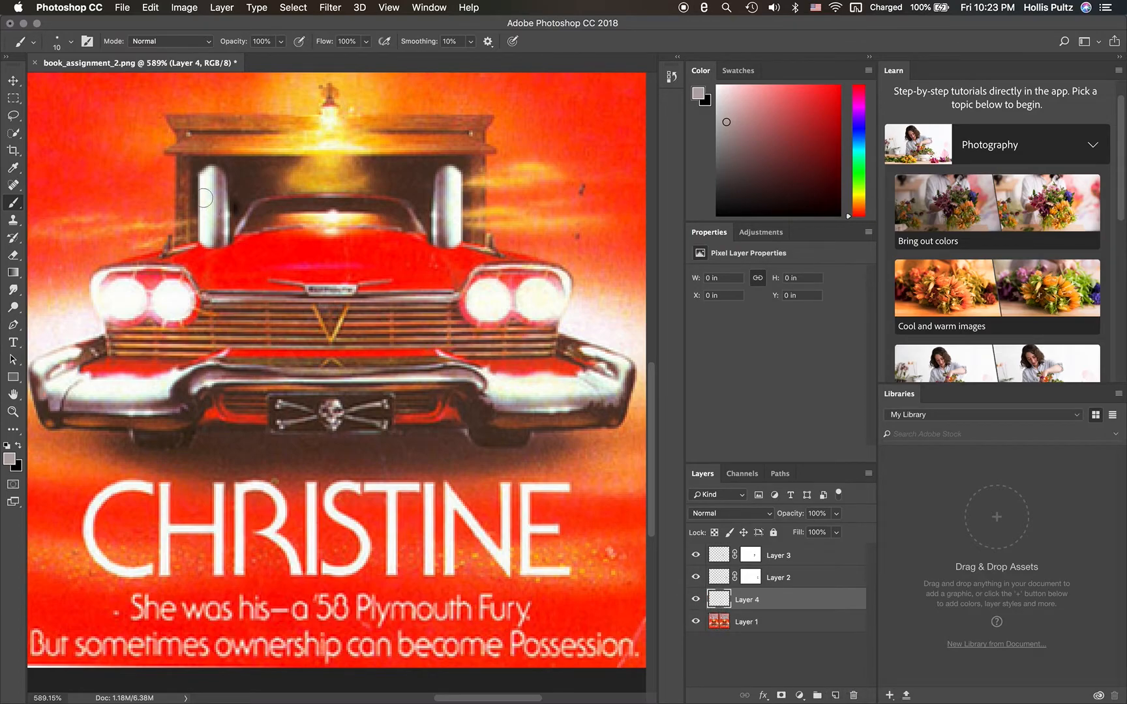
{"action": "left_click", "coordinate": [195, 165]}
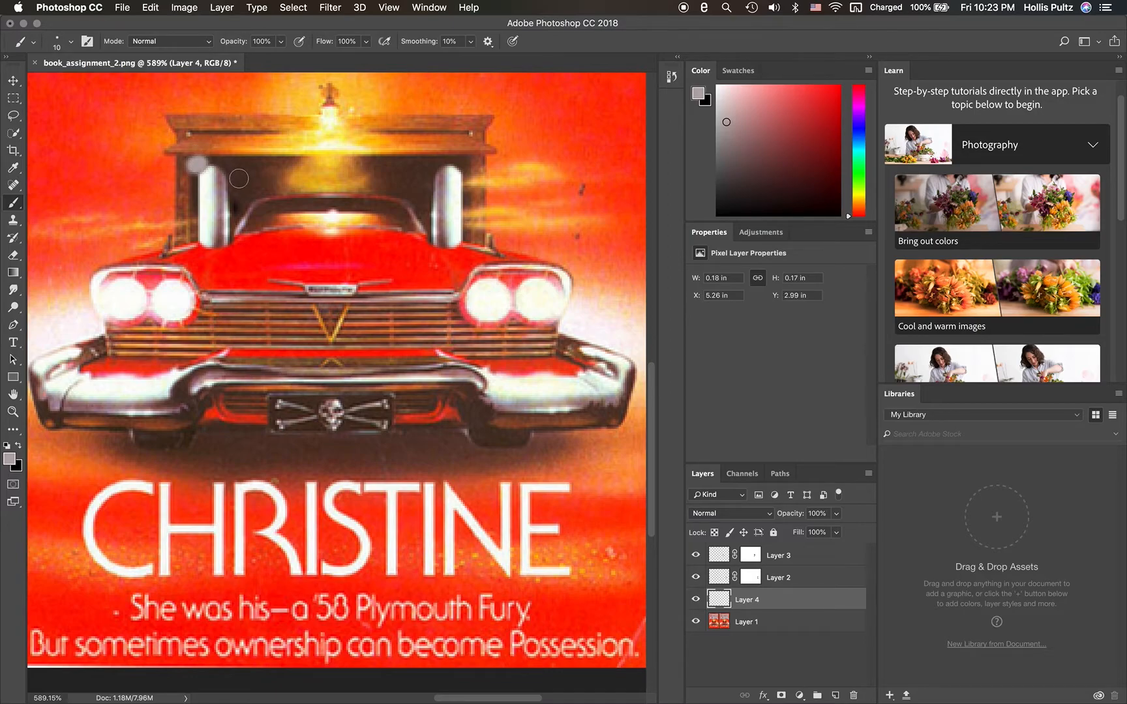
{"action": "key", "text": "super+z"}
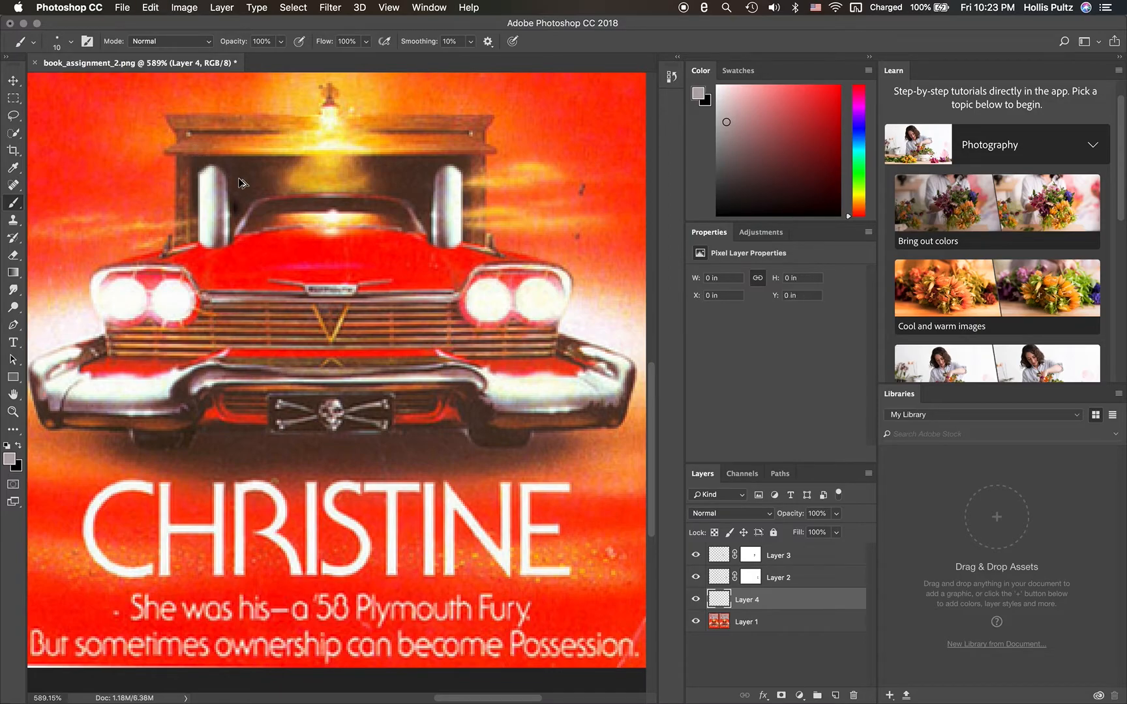
- Try smudging above the left chrome pipe on Layer 4 with the Kyle's Concept Brushes - All Purpose brush at 22 px
{"action": "left_click", "coordinate": [70, 42]}
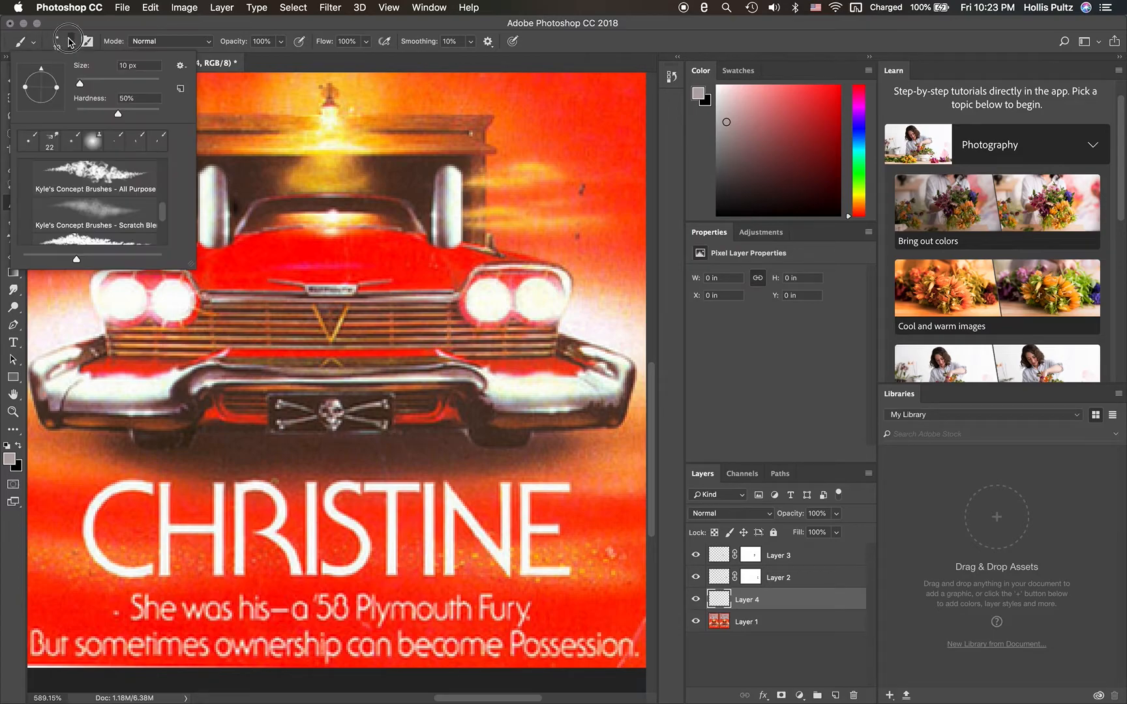
{"action": "left_click", "coordinate": [92, 175]}
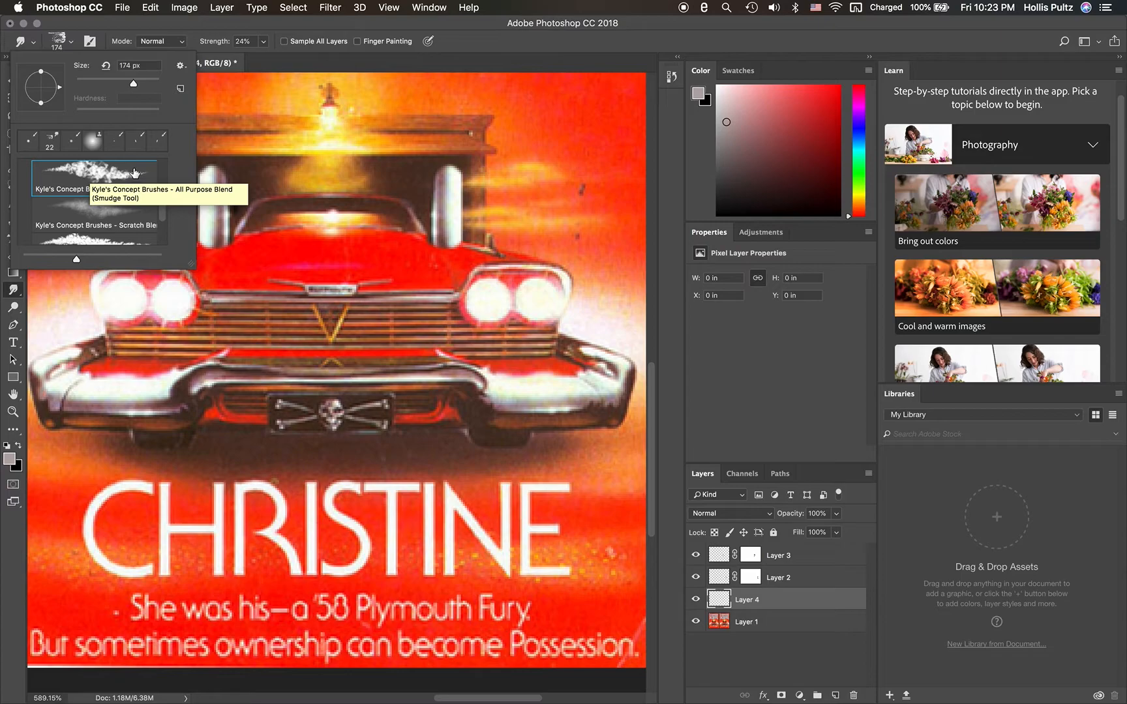
{"action": "left_click", "coordinate": [72, 44]}
{"action": "left_click", "coordinate": [72, 45]}
{"action": "left_click", "coordinate": [71, 44]}
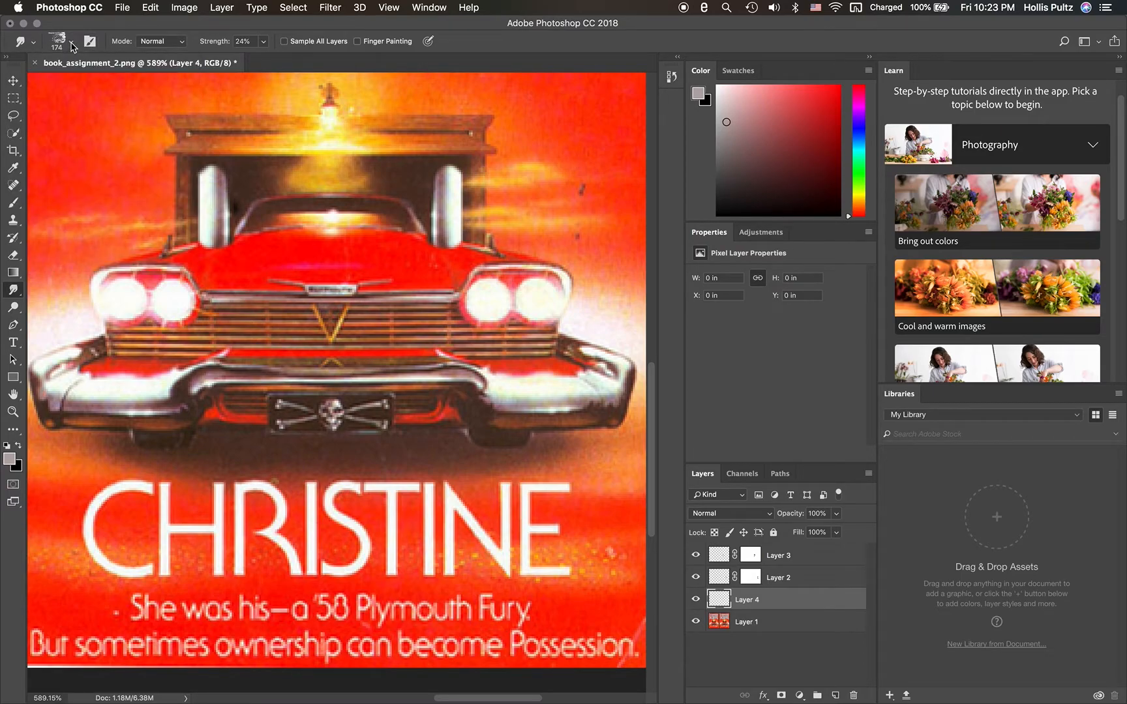
{"action": "left_click", "coordinate": [71, 44]}
{"action": "left_click_drag", "start_coordinate": [133, 83], "coordinate": [85, 85]}
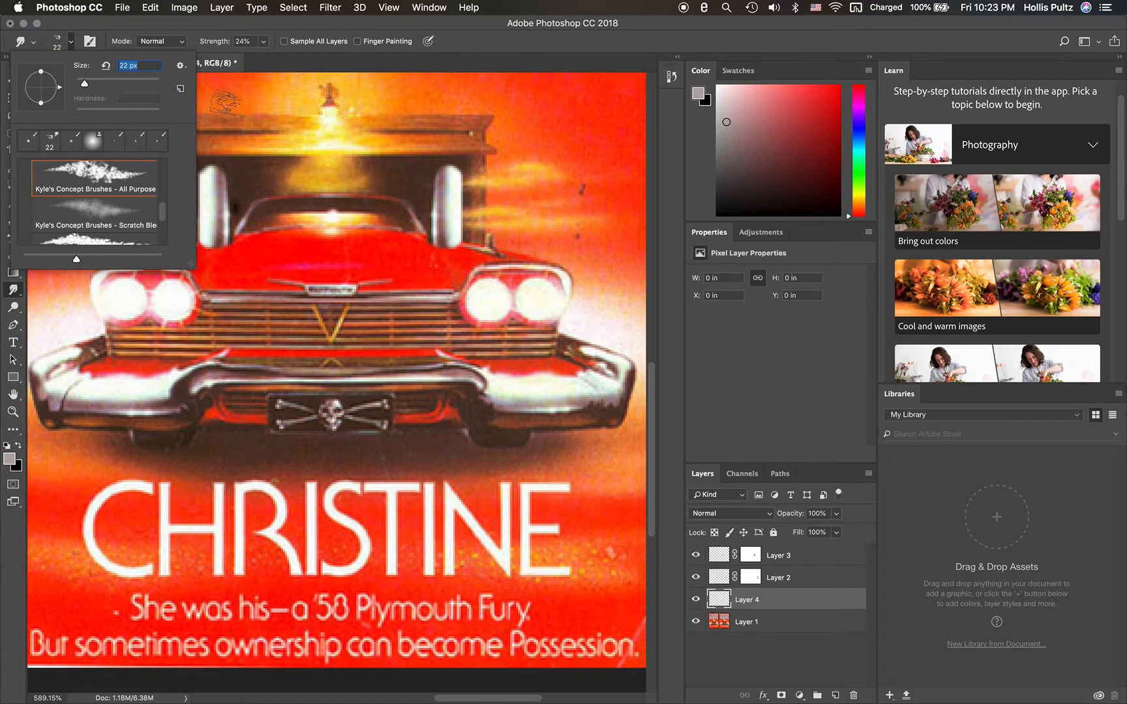
{"action": "left_click", "coordinate": [71, 42]}
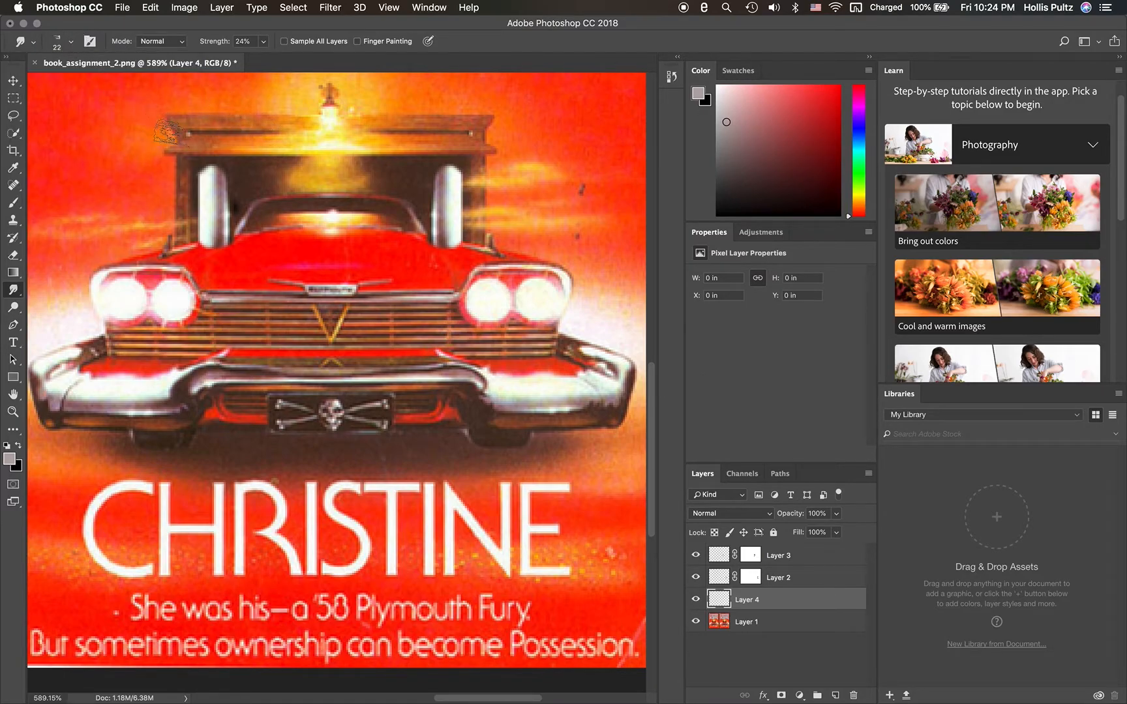
{"action": "left_click", "coordinate": [192, 158]}
{"action": "mouse_move", "coordinate": [191, 158]}
{"action": "left_mouse_down"}
{"action": "mouse_move", "coordinate": [181, 154]}
{"action": "mouse_move", "coordinate": [199, 158]}
{"action": "left_mouse_up"}
- Try the Clone Stamp at 11 px and 10% hardness above the left chrome pipe on Layer 4
{"action": "left_click", "coordinate": [72, 43]}
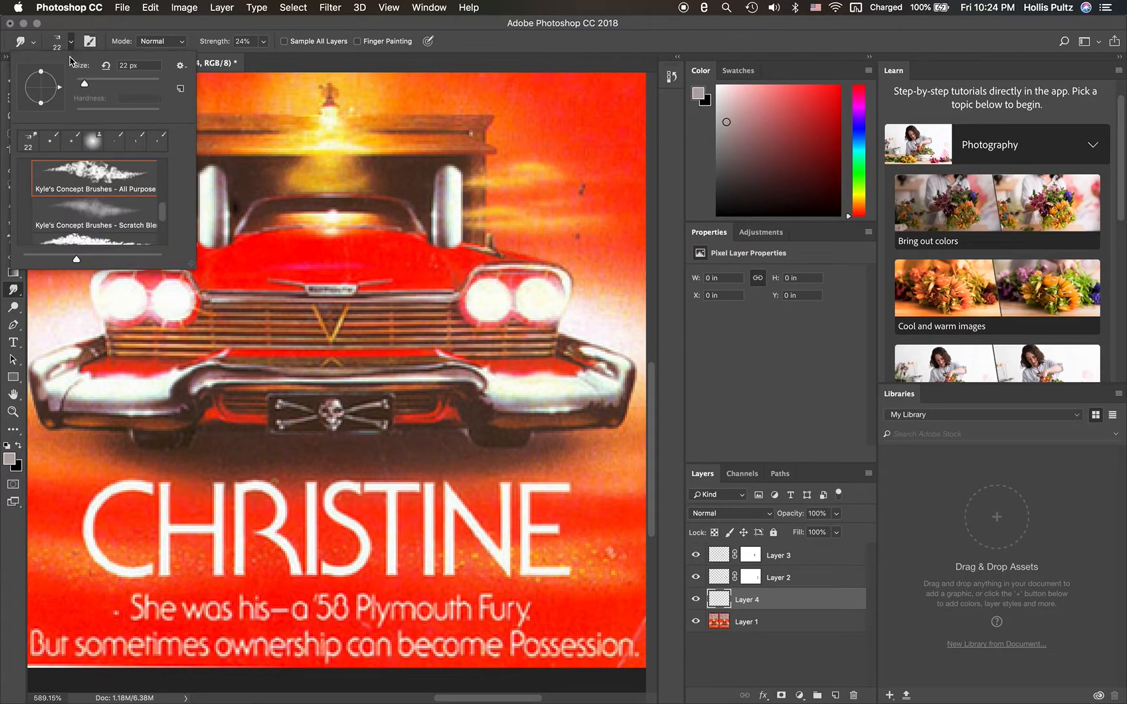
{"action": "key", "text": "s"}
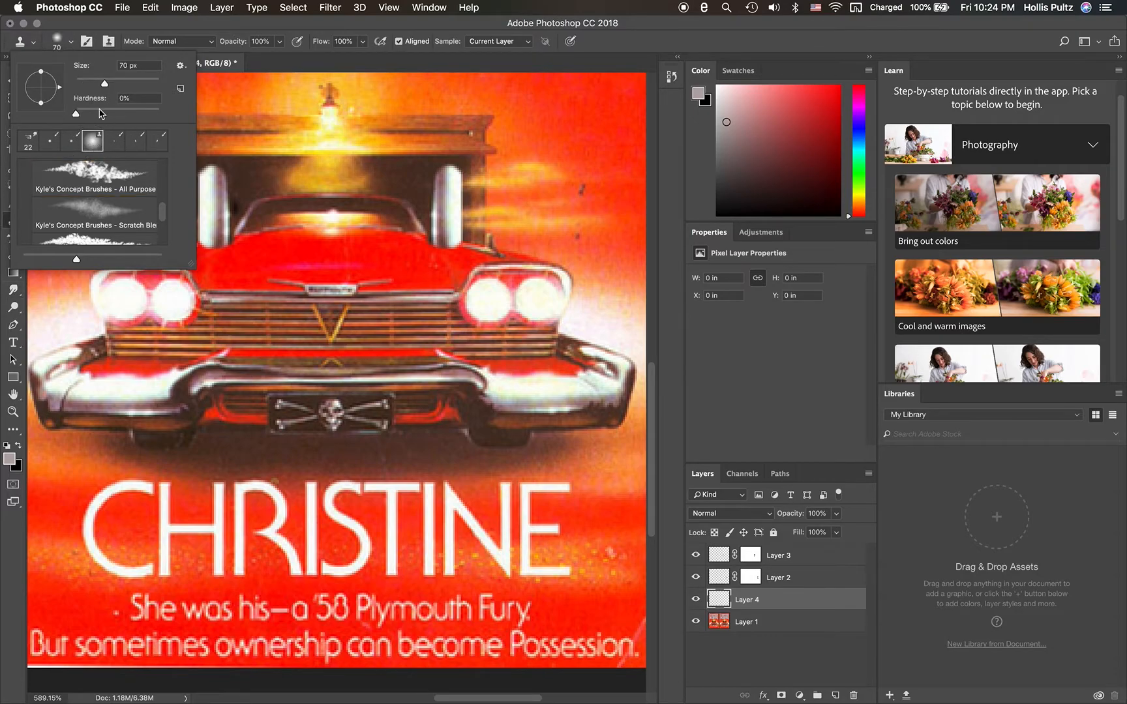
{"action": "left_click", "coordinate": [71, 45]}
{"action": "left_click", "coordinate": [71, 45]}
{"action": "left_click_drag", "start_coordinate": [107, 84], "coordinate": [87, 85]}
{"action": "left_click_drag", "start_coordinate": [88, 85], "coordinate": [81, 91]}
{"action": "left_click_drag", "start_coordinate": [80, 115], "coordinate": [84, 115]}
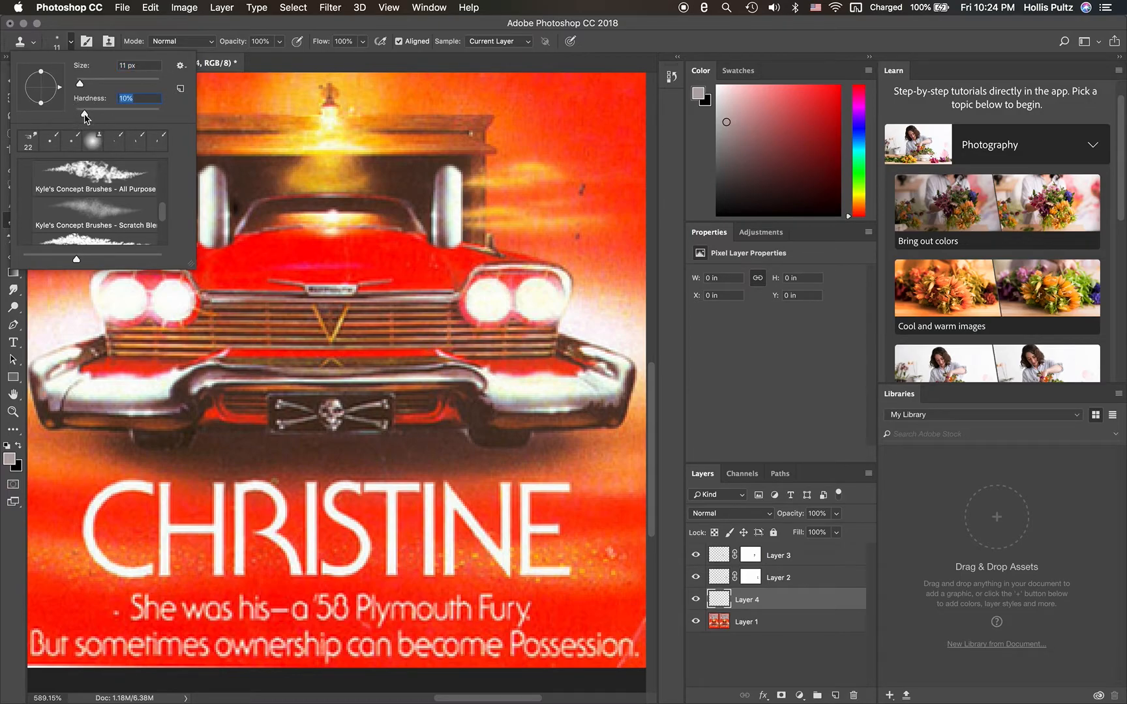
{"action": "left_click", "coordinate": [71, 44]}
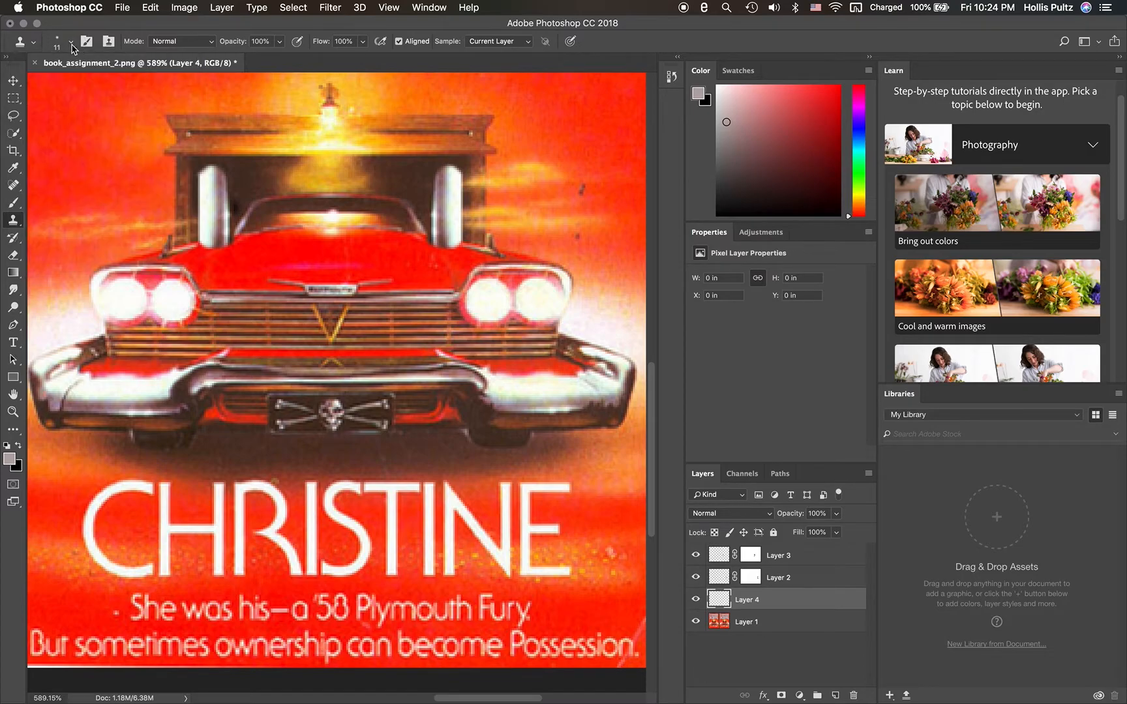
{"action": "left_click", "coordinate": [201, 163]}
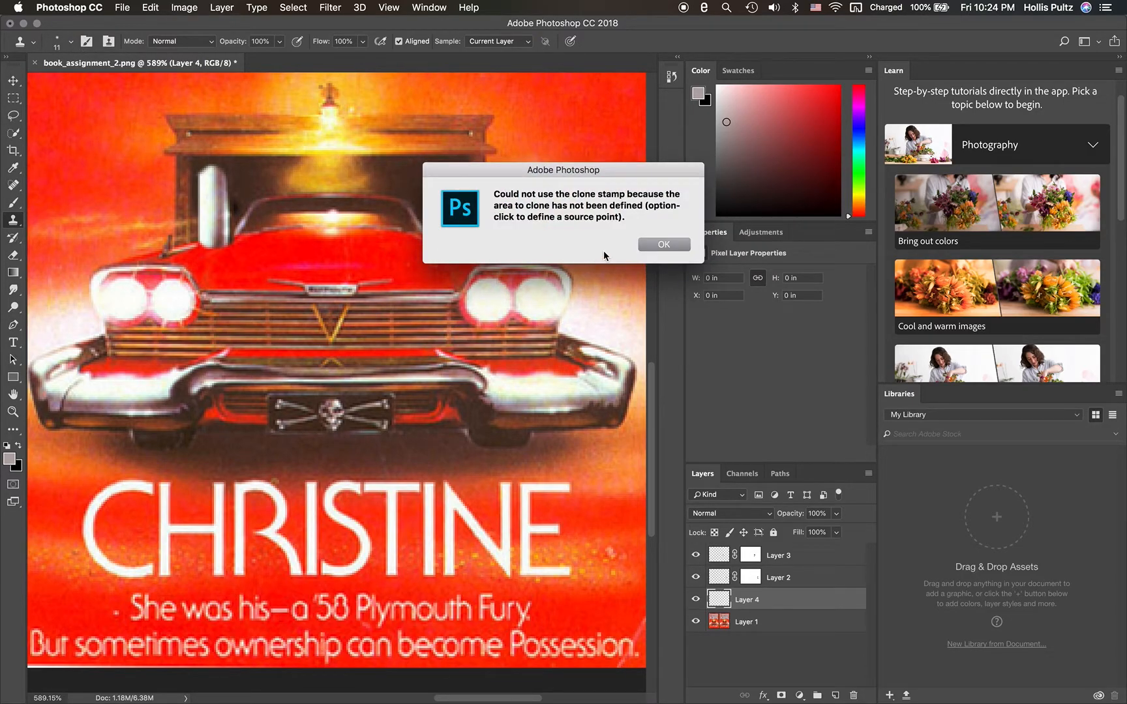
{"action": "left_click", "coordinate": [674, 246]}
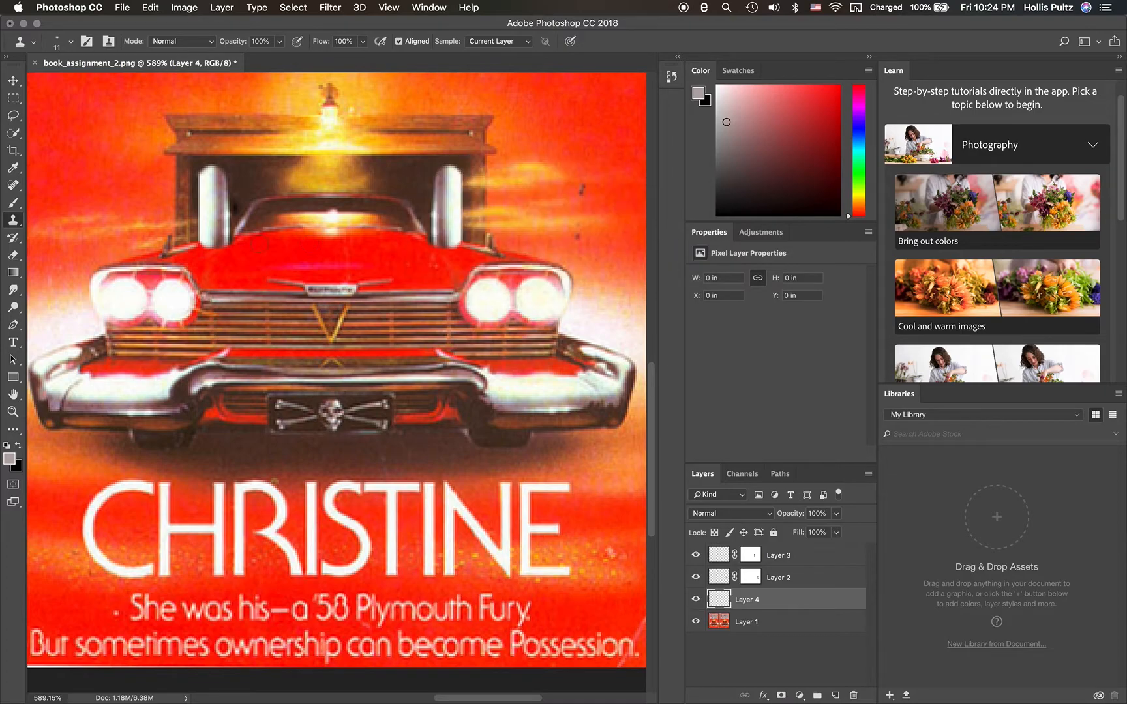
- Try the soft round Clone Stamp preset again at 11 px and raise its hardness slightly
{"action": "left_click", "coordinate": [13, 202]}
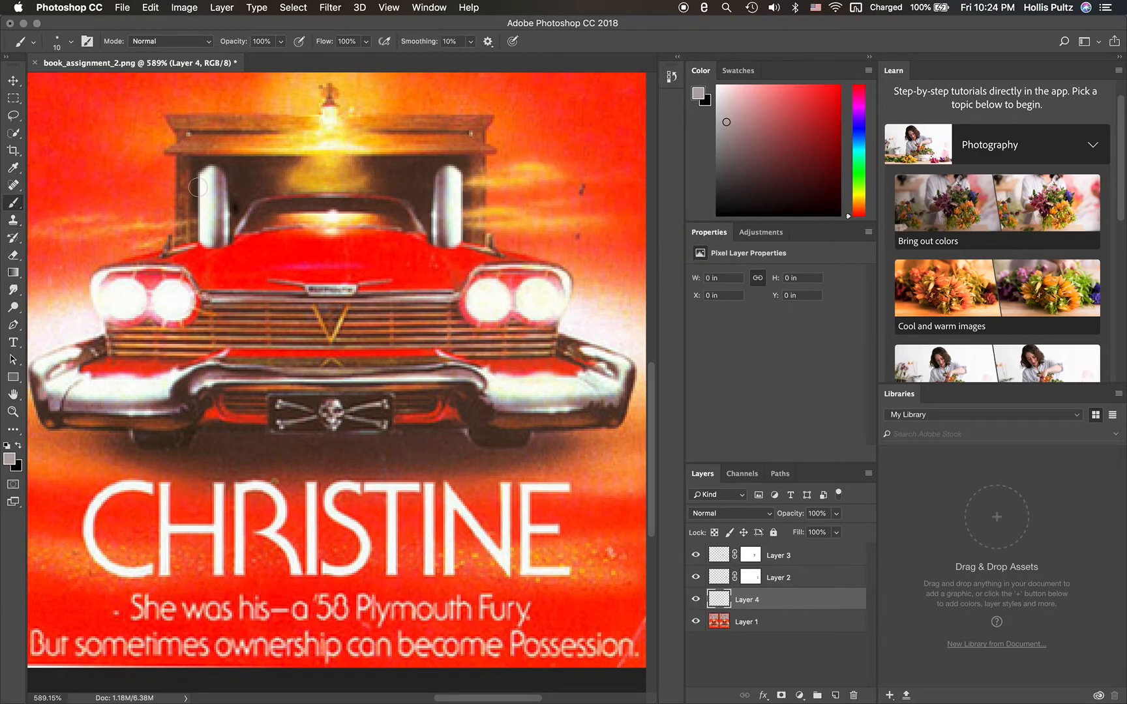
{"action": "left_click", "coordinate": [72, 44]}
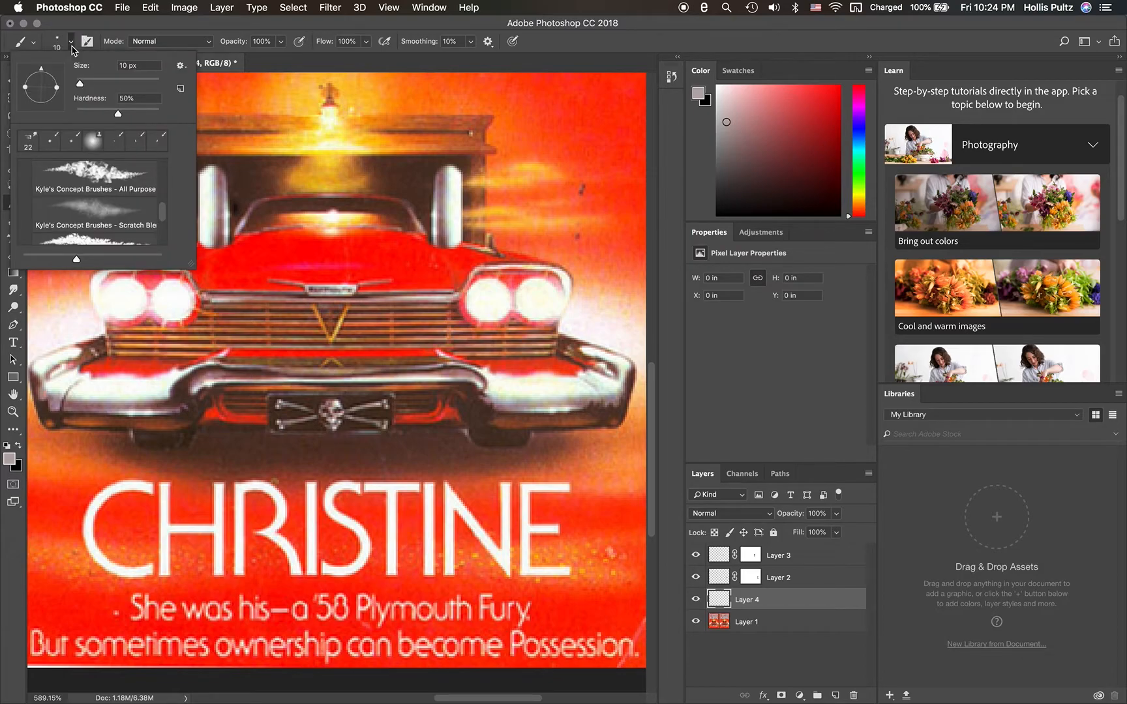
{"action": "left_click", "coordinate": [93, 139]}
{"action": "key", "text": "s"}
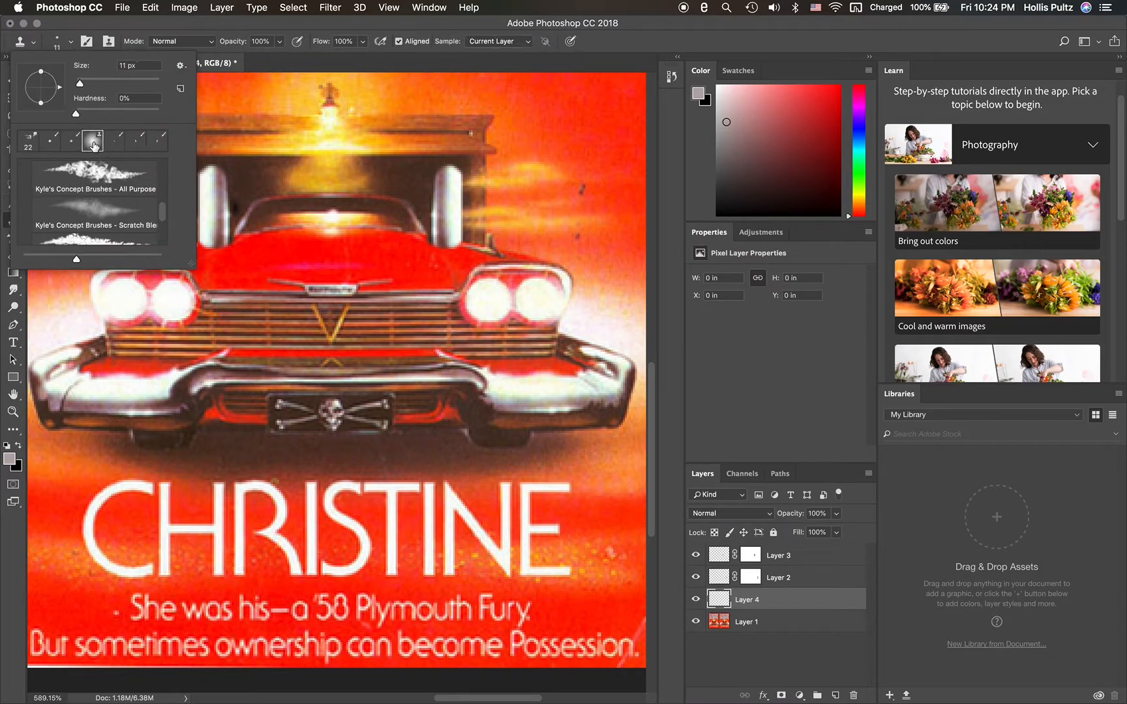
{"action": "left_click_drag", "start_coordinate": [77, 116], "coordinate": [85, 118]}
{"action": "left_click", "coordinate": [71, 43]}
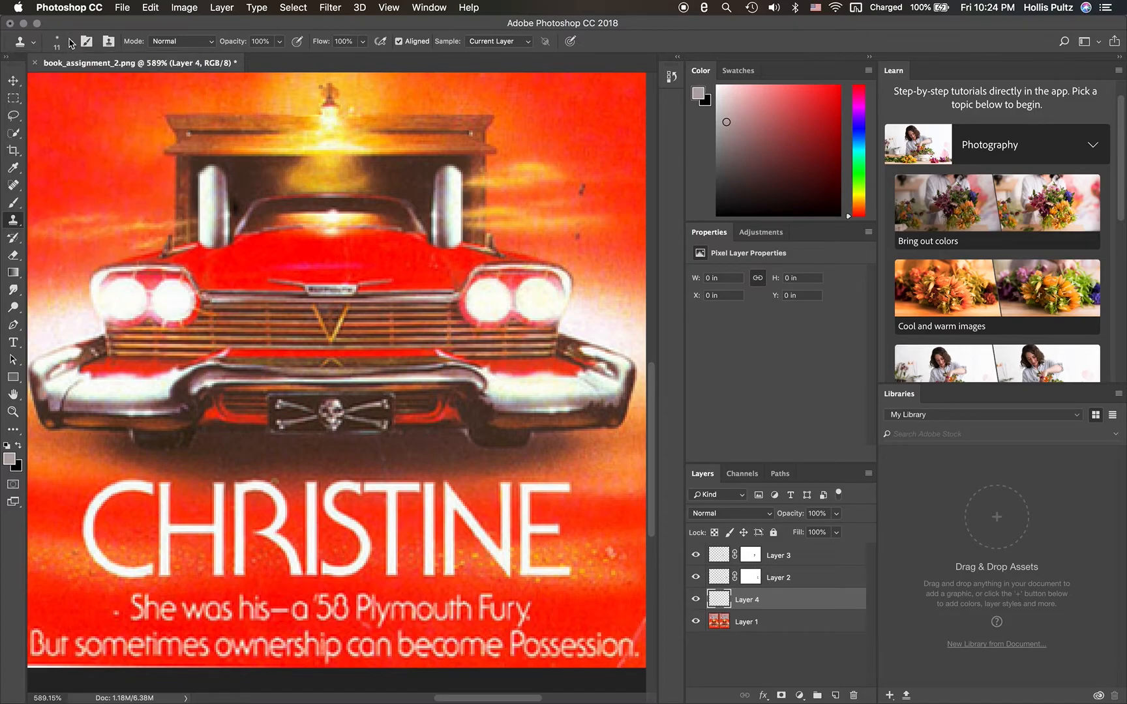
- Return to the 10 px Brush tool, test a gray dab above the left chrome pipe, and undo it
{"action": "left_click", "coordinate": [14, 203]}
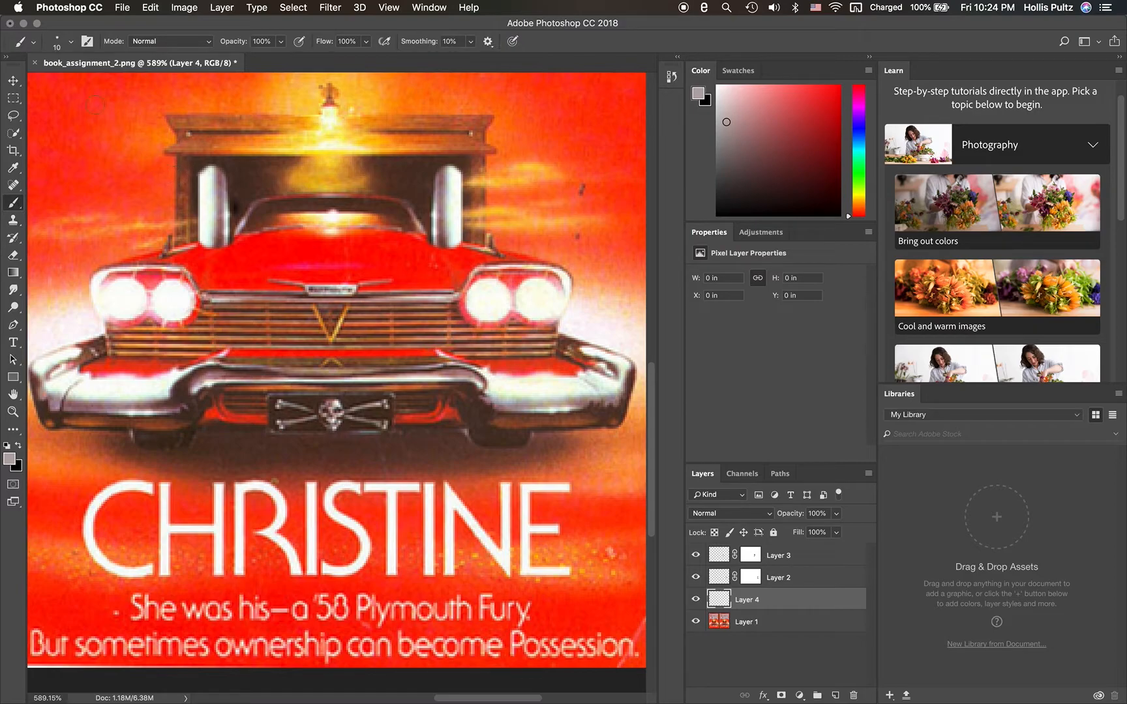
{"action": "left_click", "coordinate": [34, 43]}
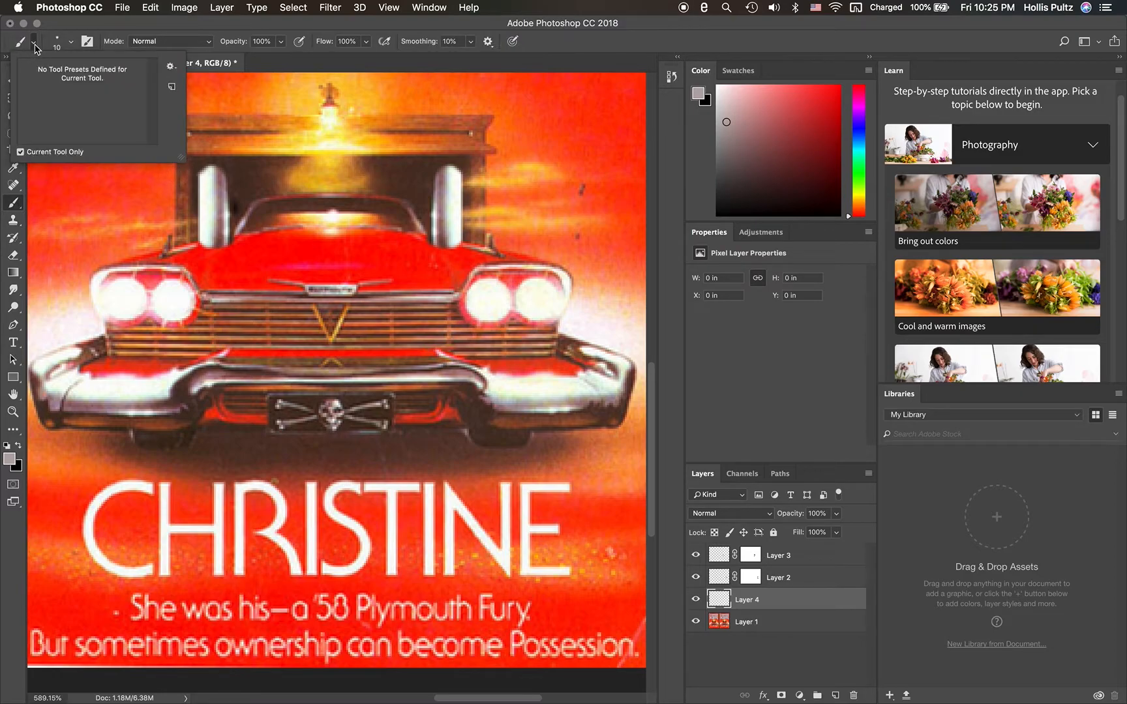
{"action": "left_click", "coordinate": [34, 44]}
{"action": "left_click", "coordinate": [70, 44]}
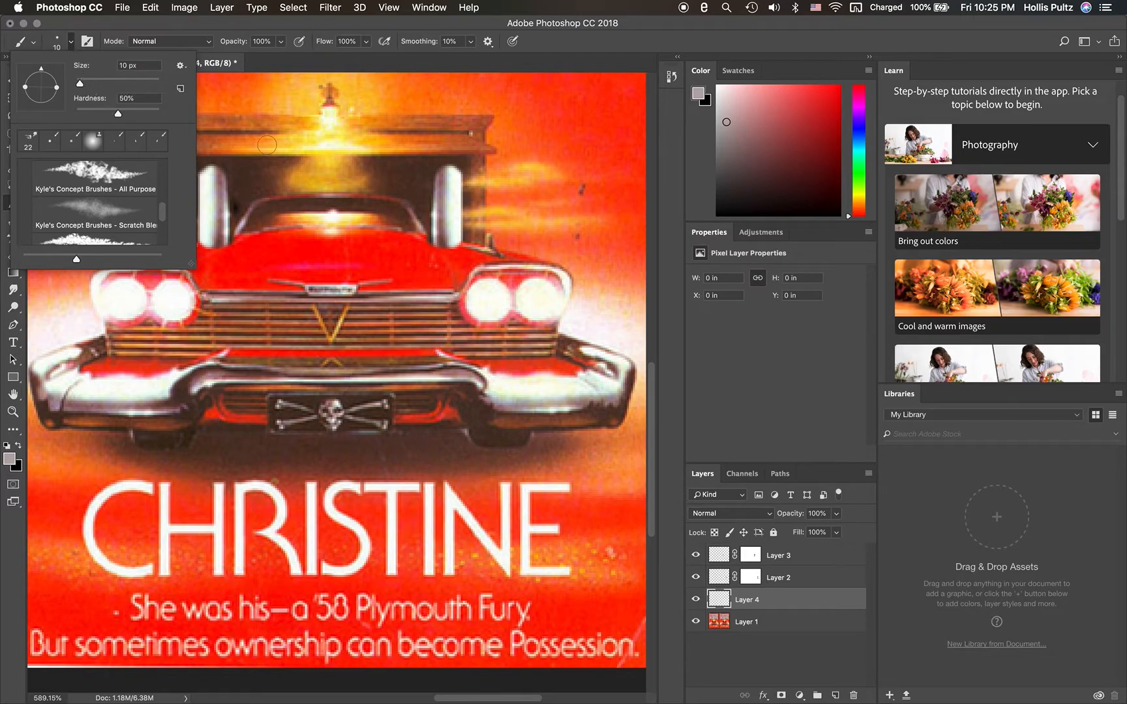
{"action": "left_click", "coordinate": [72, 43]}
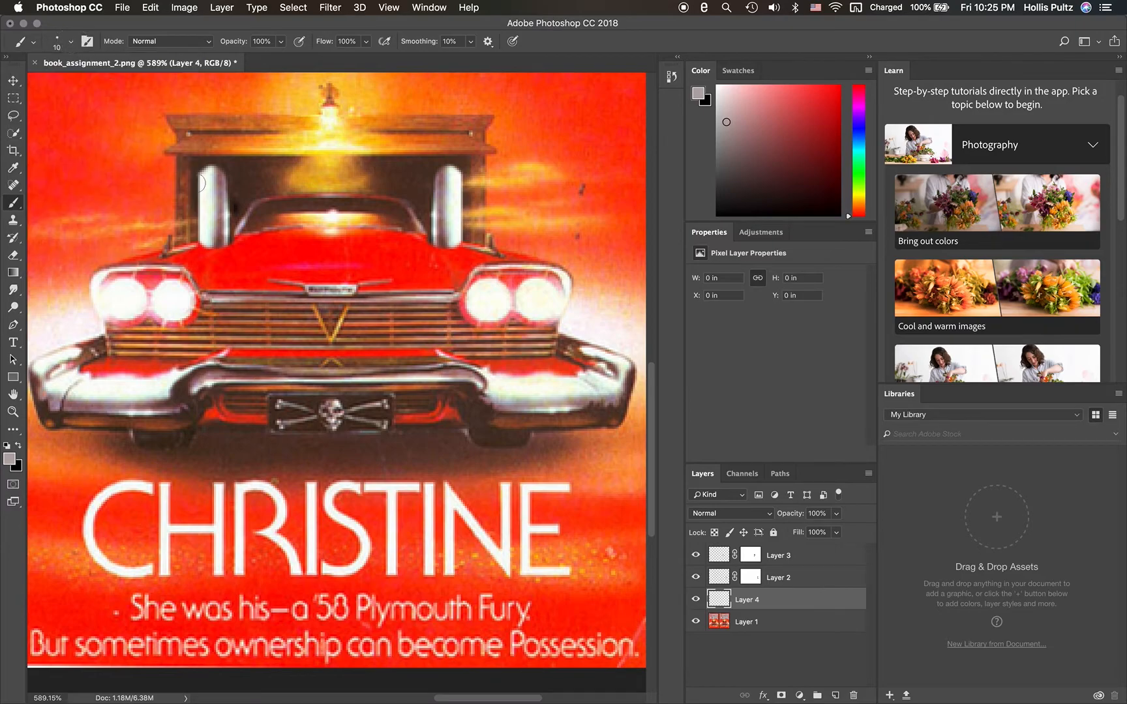
{"action": "left_click", "coordinate": [196, 168]}
{"action": "key", "text": "super+z"}
- Soften the 10 px brush by lowering its hardness and paint a rising gray smoke cloud above the left chrome pipe on Layer 4
{"action": "left_click", "coordinate": [73, 41]}
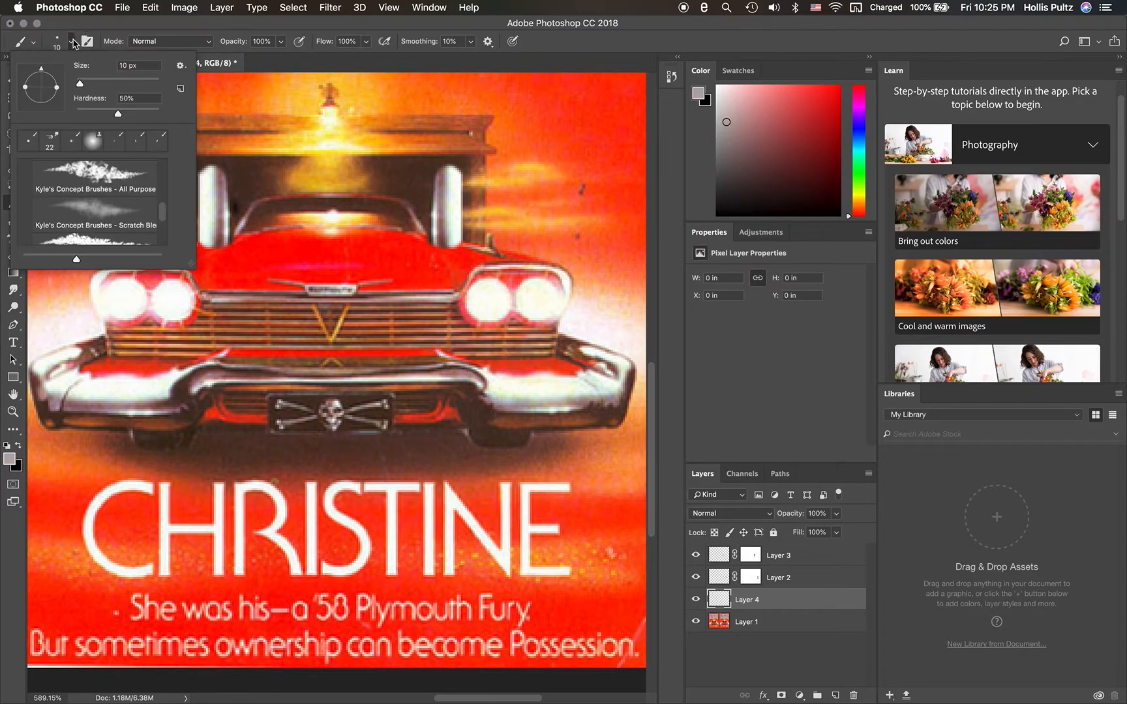
{"action": "left_click_drag", "start_coordinate": [118, 114], "coordinate": [87, 116]}
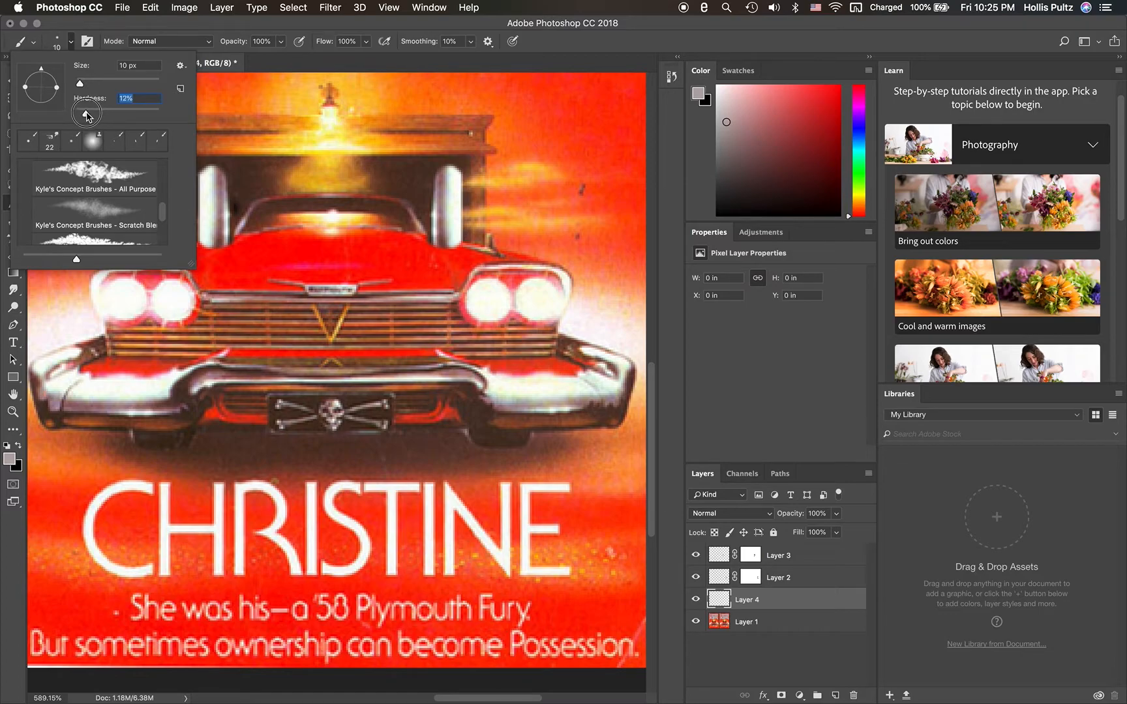
{"action": "left_click", "coordinate": [70, 45]}
{"action": "left_click_drag", "start_coordinate": [183, 161], "coordinate": [203, 163]}
{"action": "left_click", "coordinate": [190, 162]}
{"action": "left_click", "coordinate": [187, 148]}
{"action": "mouse_move", "coordinate": [188, 148]}
{"action": "left_mouse_down"}
{"action": "mouse_move", "coordinate": [195, 160]}
{"action": "mouse_move", "coordinate": [189, 137]}
{"action": "mouse_move", "coordinate": [174, 138]}
{"action": "left_mouse_up"}
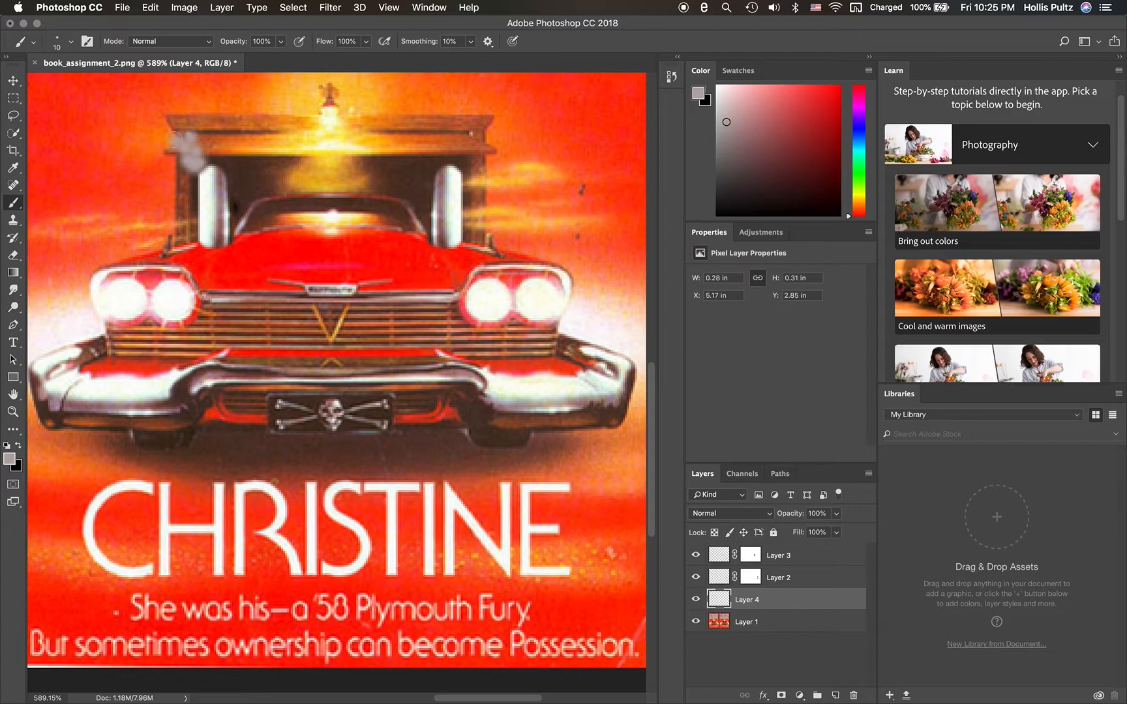
{"action": "left_click", "coordinate": [175, 130]}
- Paint a matching gray smoke cloud above the right chrome pipe and widen the left cloud with one more dab
{"action": "left_click", "coordinate": [467, 164]}
{"action": "left_click", "coordinate": [454, 160]}
{"action": "left_click", "coordinate": [470, 153]}
{"action": "left_click", "coordinate": [477, 165]}
{"action": "left_click", "coordinate": [460, 156]}
{"action": "left_click", "coordinate": [473, 143]}
{"action": "left_click", "coordinate": [485, 151]}
{"action": "left_click", "coordinate": [491, 164]}
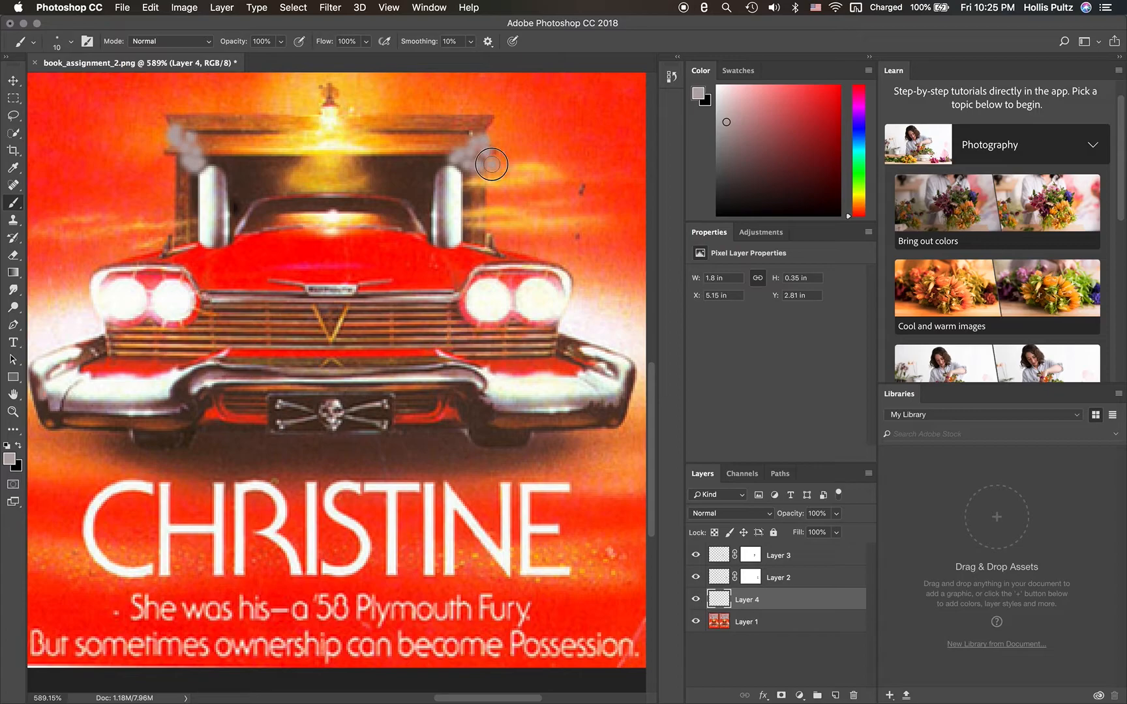
{"action": "left_click", "coordinate": [495, 137]}
{"action": "left_click_drag", "start_coordinate": [167, 152], "coordinate": [166, 151]}
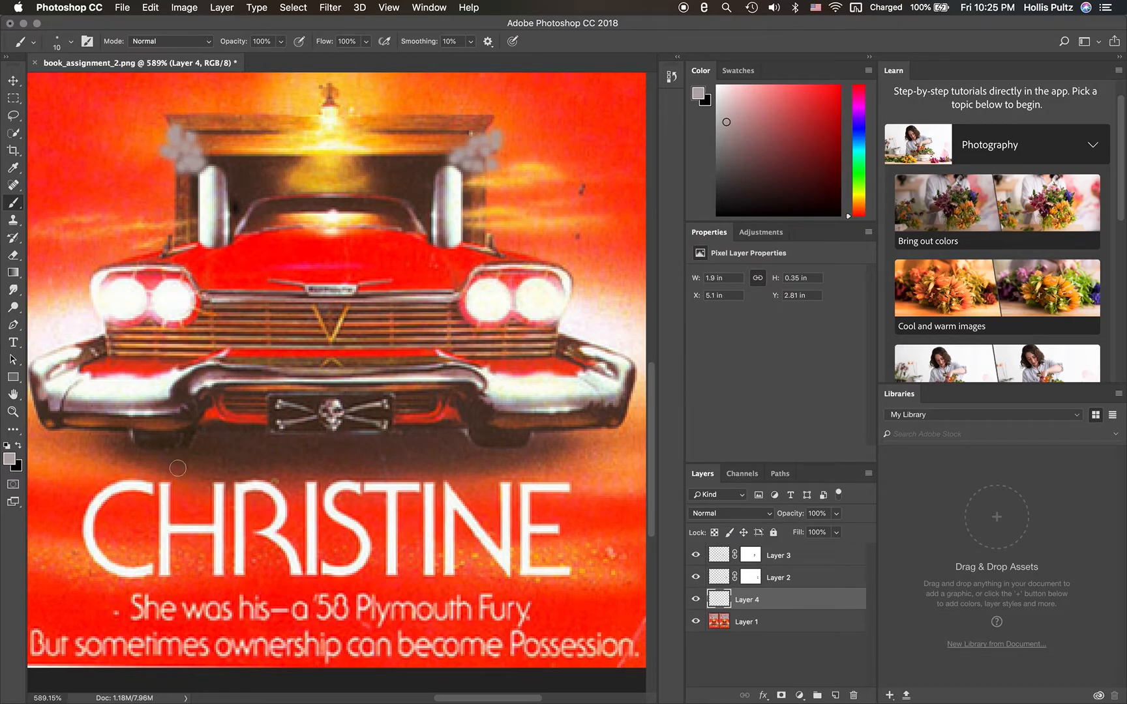
- Change the foreground colour to a slightly darker, more neutral gray and return to the Brush tool
{"action": "left_click", "coordinate": [10, 460]}
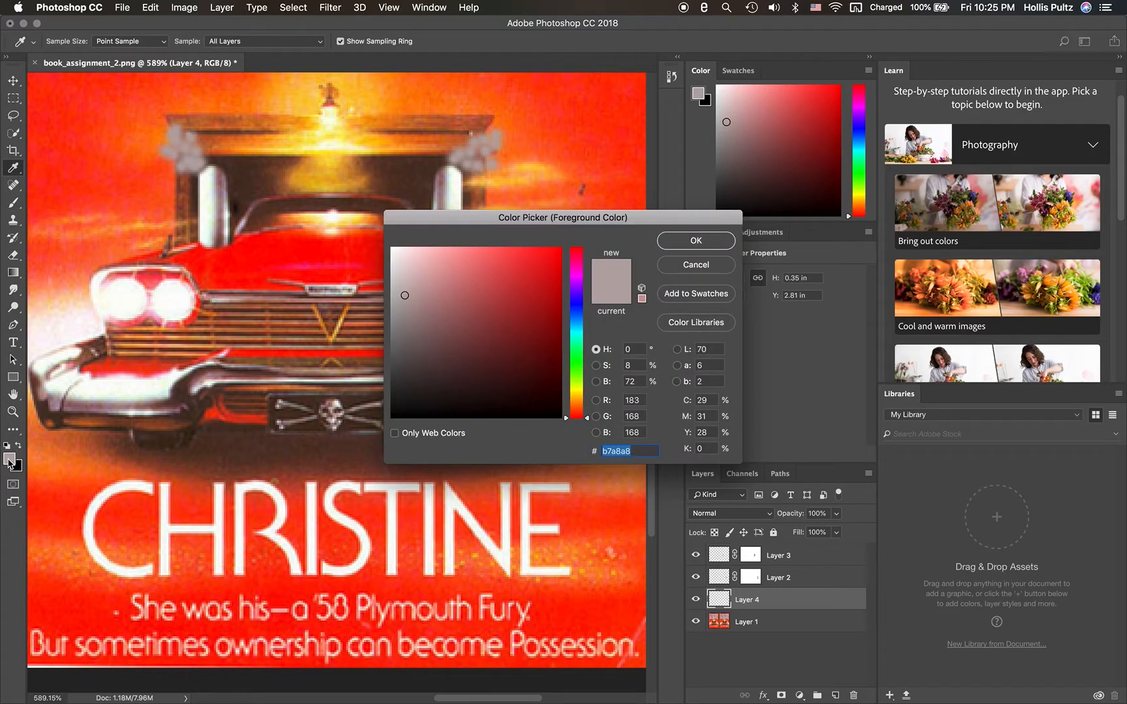
{"action": "left_click", "coordinate": [397, 307]}
{"action": "left_click", "coordinate": [695, 240]}
{"action": "key", "text": "b"}
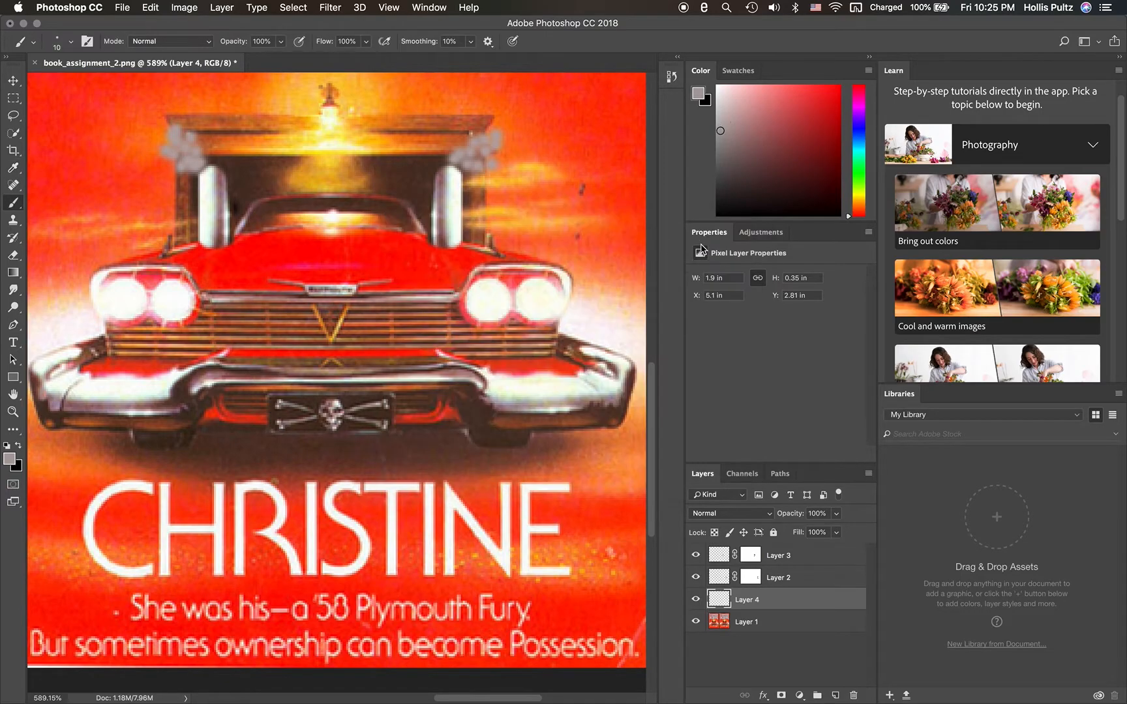
- Reduce the brush size to 7 px and lower its hardness to 6%
{"action": "left_click", "coordinate": [69, 44]}
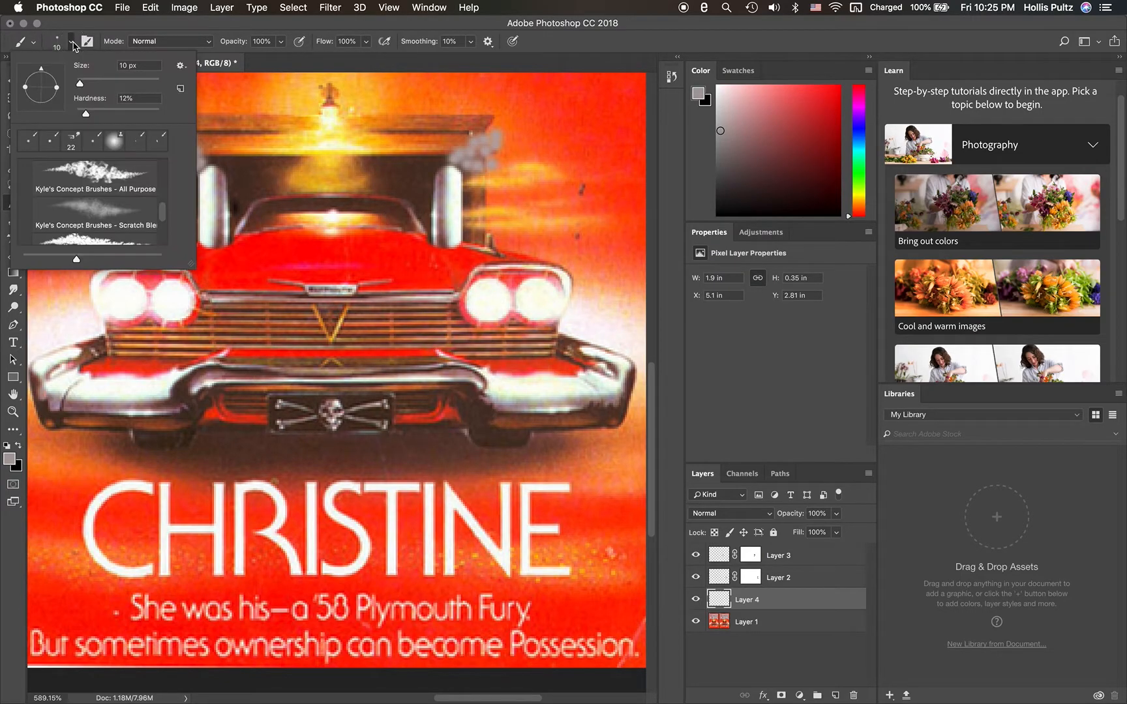
{"action": "left_click", "coordinate": [79, 83]}
{"action": "left_click_drag", "start_coordinate": [79, 85], "coordinate": [78, 85]}
{"action": "left_click", "coordinate": [76, 43]}
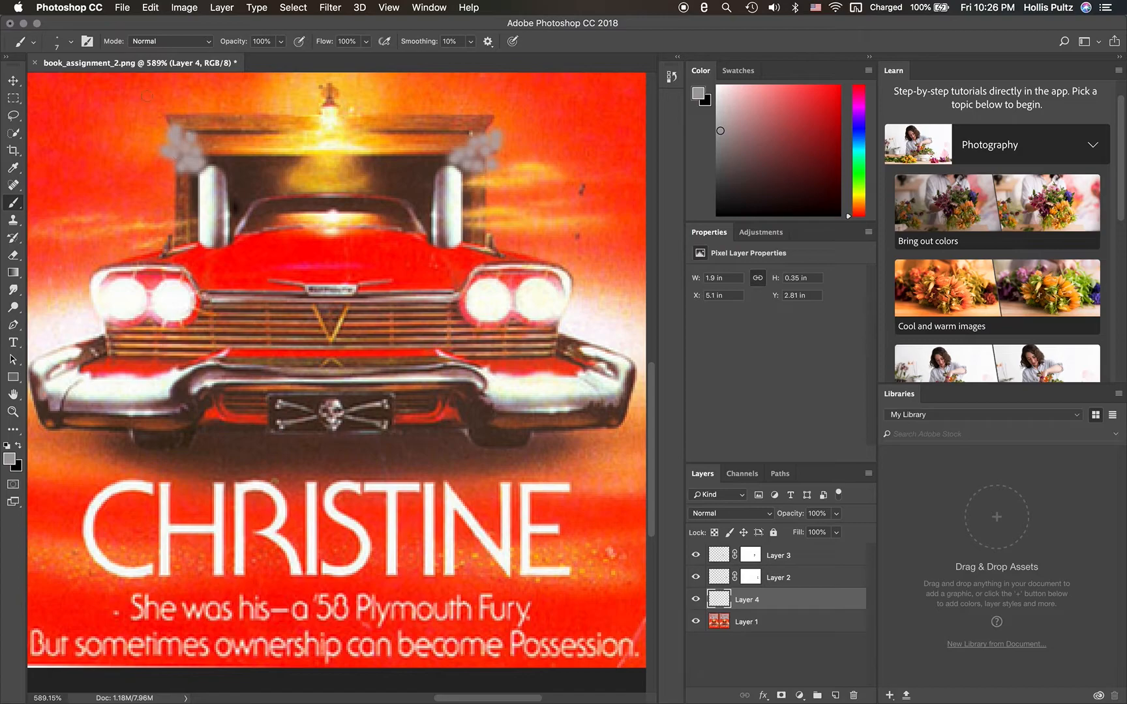
{"action": "left_click", "coordinate": [70, 41]}
{"action": "left_click_drag", "start_coordinate": [85, 115], "coordinate": [82, 118]}
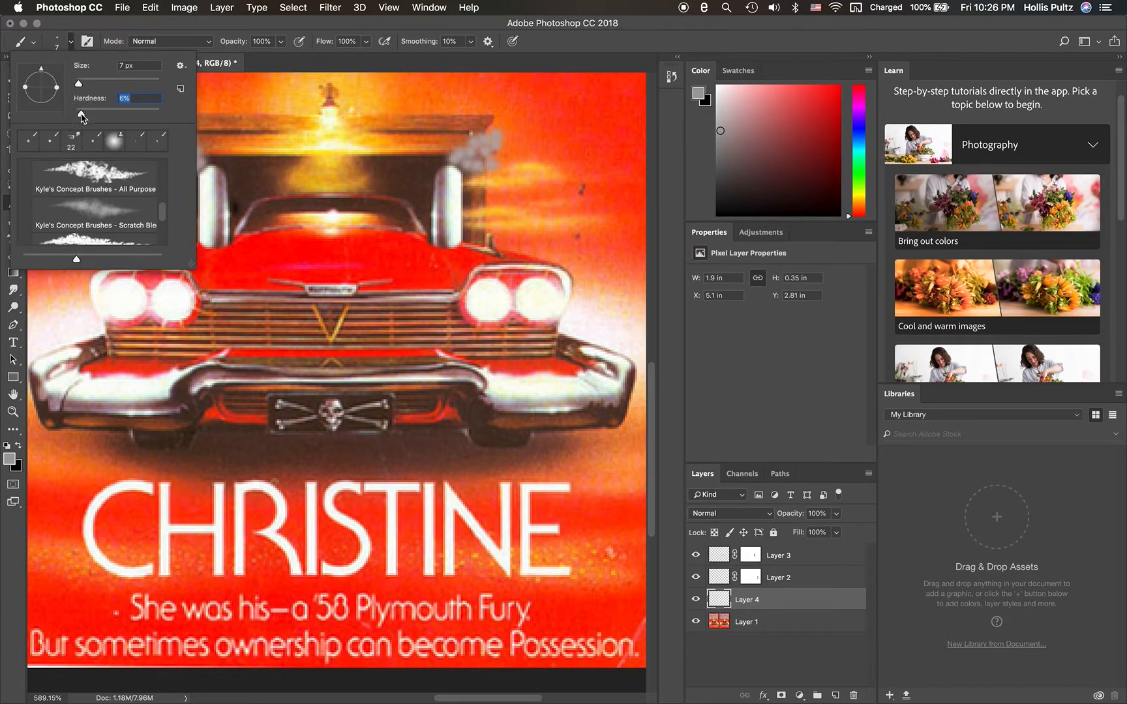
{"action": "left_click", "coordinate": [71, 45]}
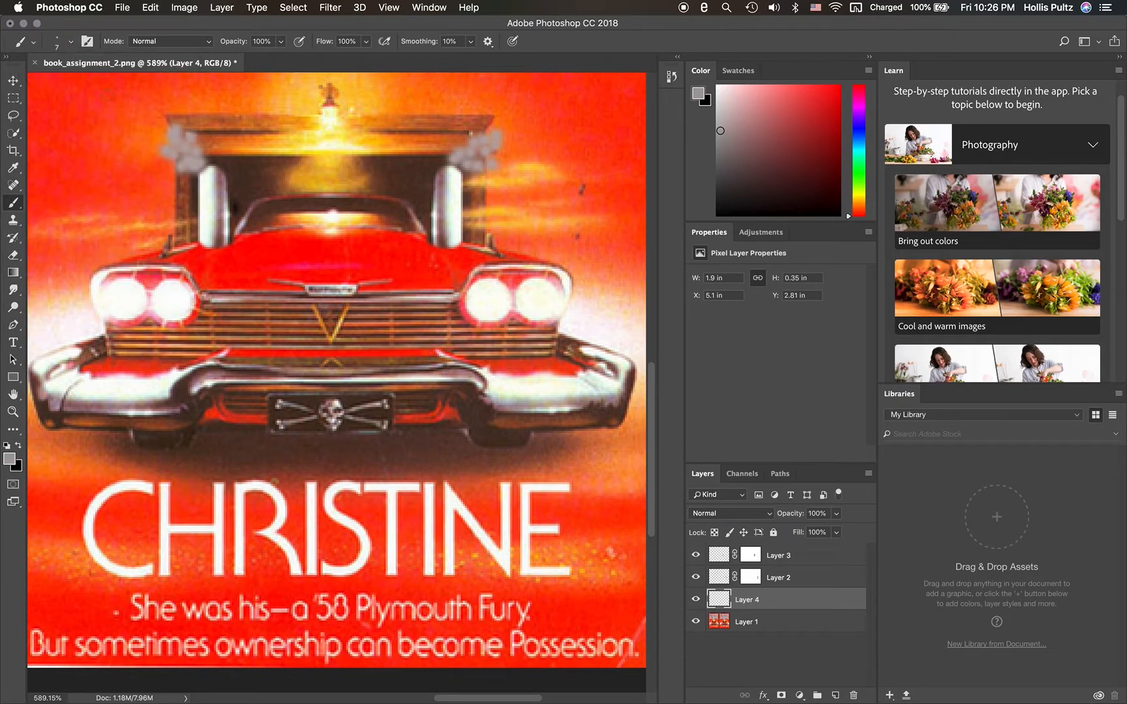
- Paint the darker gray into the smoke clouds above the left and right chrome pipes on Layer 4 to fill them in
{"action": "left_click", "coordinate": [182, 155]}
{"action": "left_click", "coordinate": [174, 167]}
{"action": "left_click", "coordinate": [188, 128]}
{"action": "left_click", "coordinate": [183, 131]}
{"action": "left_click", "coordinate": [464, 160]}
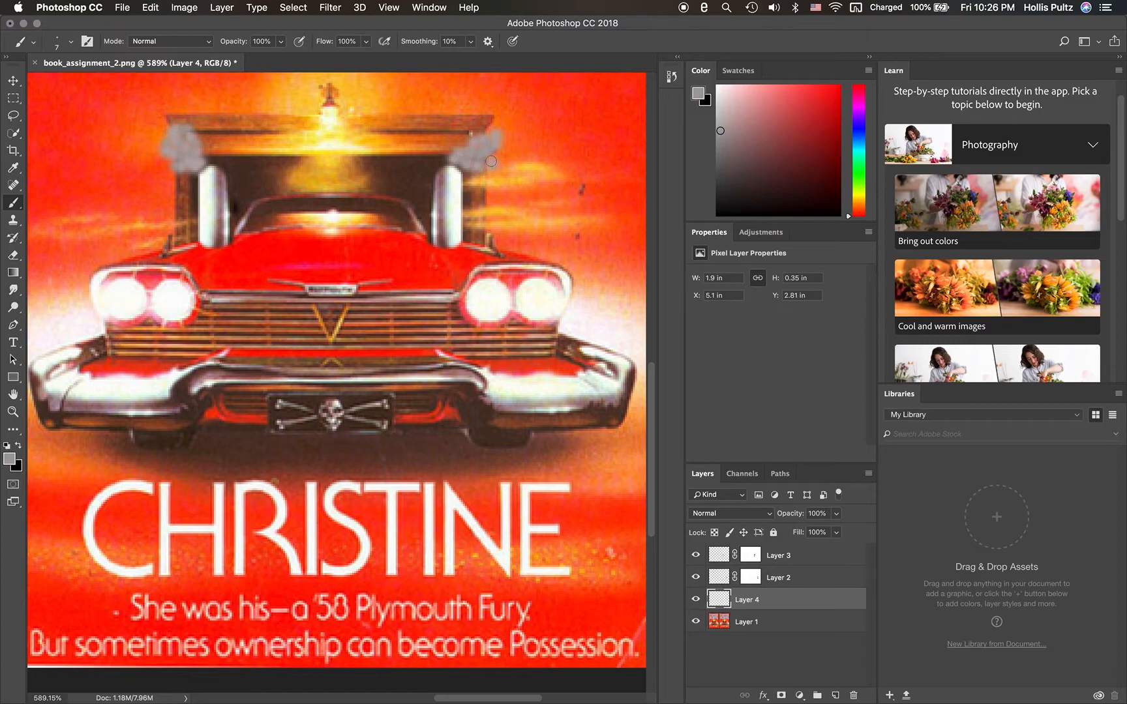
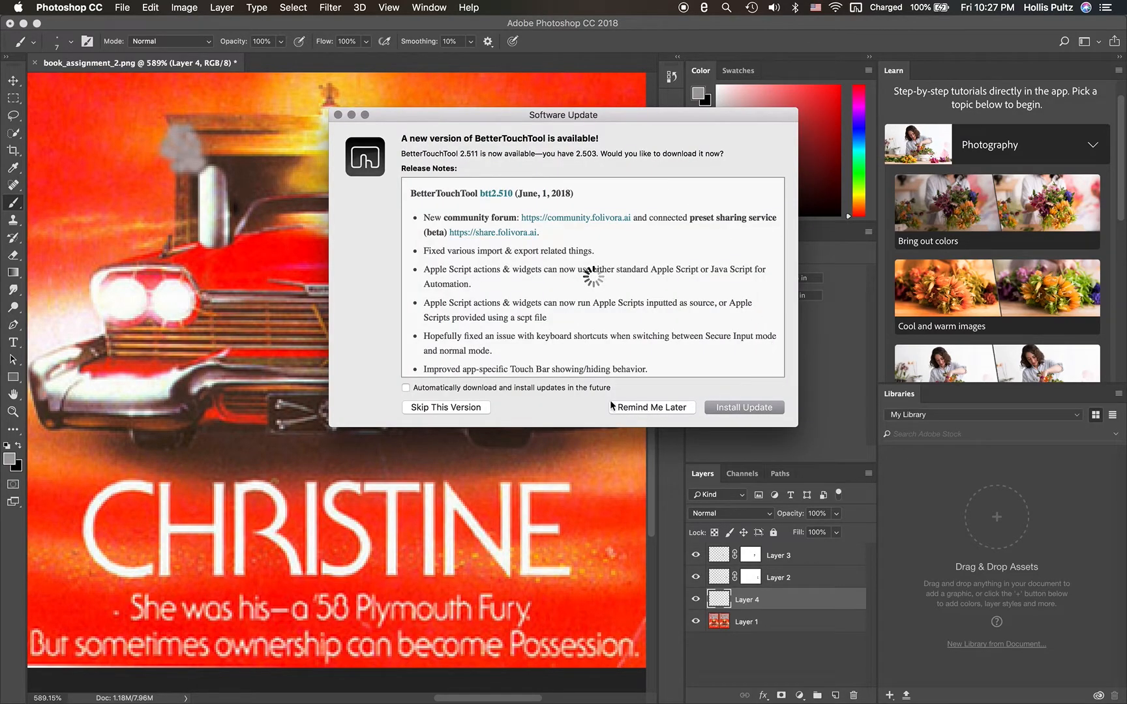
- Dismiss the software update notice and set up the Spot Healing Brush at 11 px on Layer 1
{"action": "left_click", "coordinate": [351, 115]}
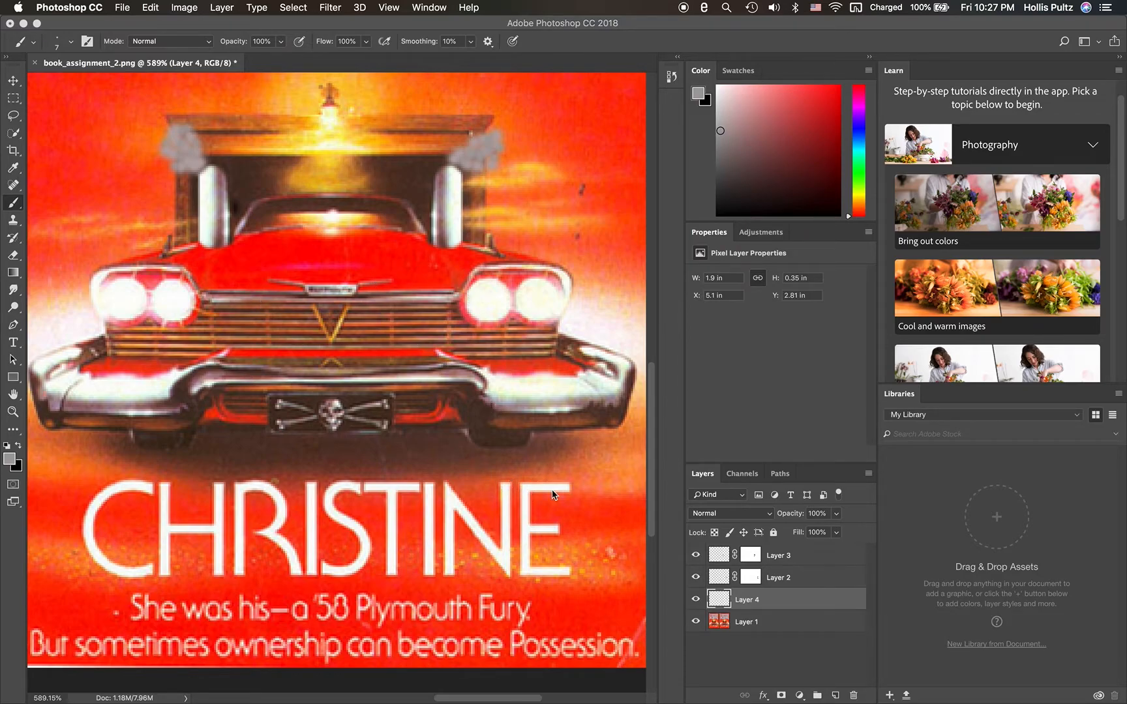
{"action": "left_click", "coordinate": [720, 626]}
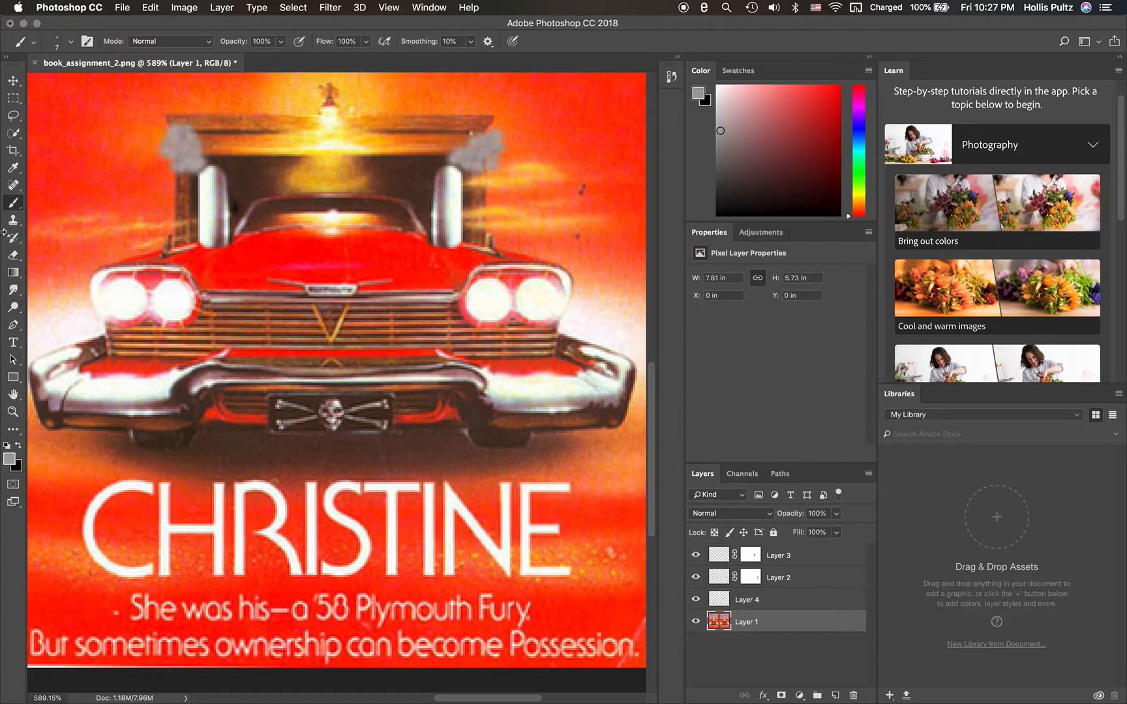
{"action": "left_click", "coordinate": [15, 185]}
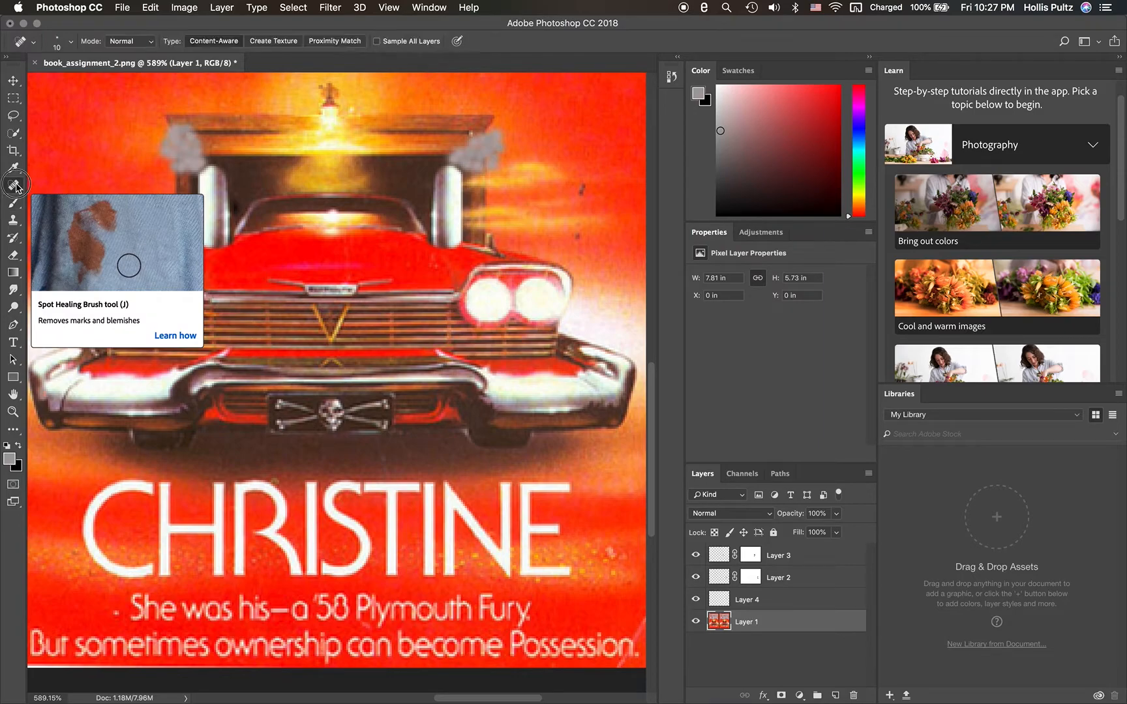
{"action": "left_click", "coordinate": [71, 42]}
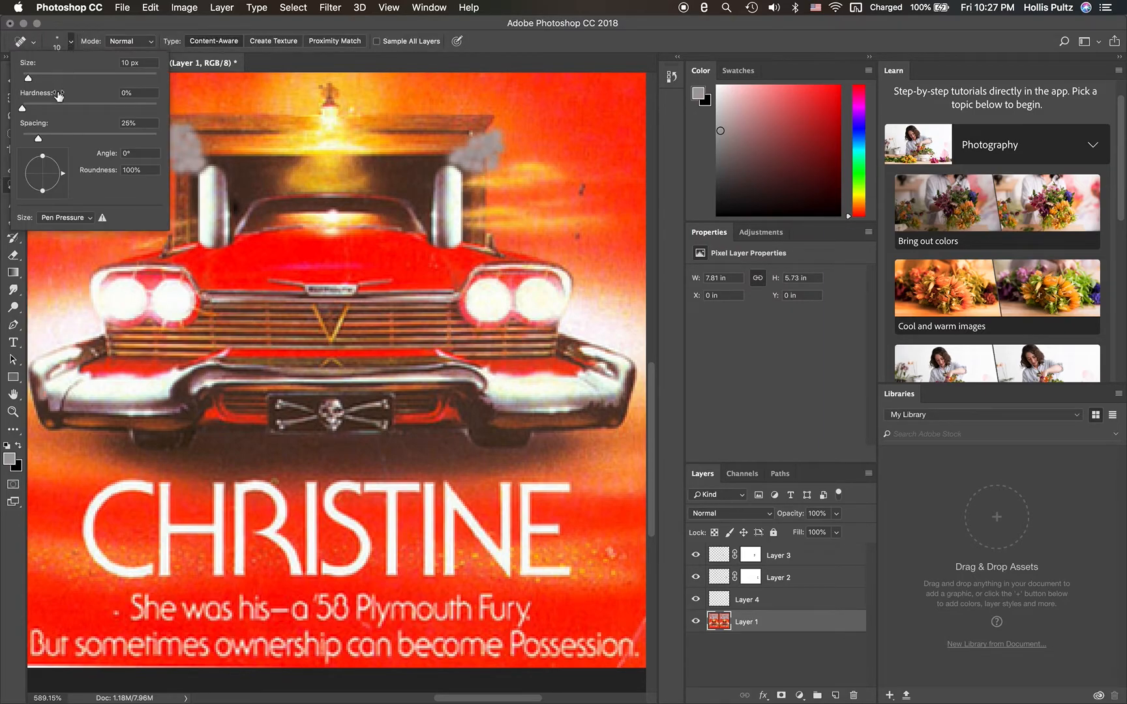
{"action": "left_click", "coordinate": [29, 80]}
- Heal away the final letter E of the CHRISTINE title on Layer 1, blending it into the red background
{"action": "mouse_move", "coordinate": [527, 481]}
{"action": "left_mouse_down"}
{"action": "mouse_move", "coordinate": [525, 526]}
{"action": "mouse_move", "coordinate": [522, 486]}
{"action": "mouse_move", "coordinate": [572, 489]}
{"action": "mouse_move", "coordinate": [547, 485]}
{"action": "left_mouse_up"}
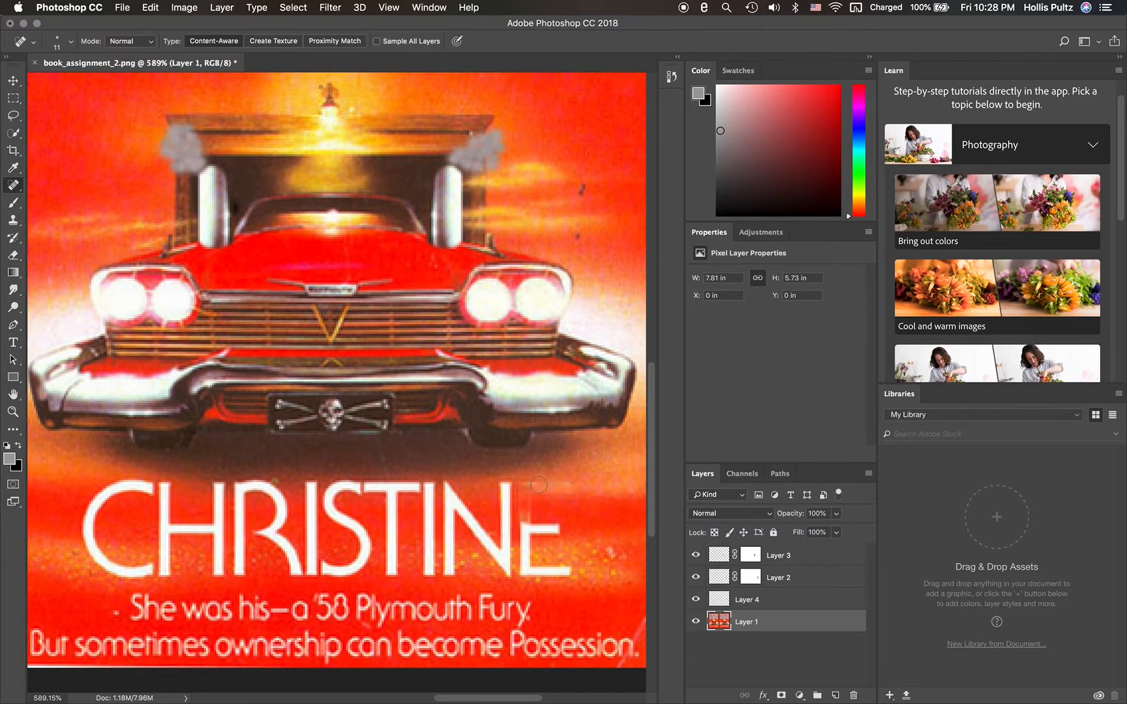
{"action": "left_click", "coordinate": [528, 488]}
{"action": "mouse_move", "coordinate": [529, 485]}
{"action": "left_mouse_down"}
{"action": "mouse_move", "coordinate": [570, 489]}
{"action": "mouse_move", "coordinate": [533, 489]}
{"action": "mouse_move", "coordinate": [527, 536]}
{"action": "mouse_move", "coordinate": [575, 528]}
{"action": "mouse_move", "coordinate": [525, 531]}
{"action": "mouse_move", "coordinate": [565, 524]}
{"action": "mouse_move", "coordinate": [522, 526]}
{"action": "mouse_move", "coordinate": [520, 507]}
{"action": "mouse_move", "coordinate": [519, 520]}
{"action": "mouse_move", "coordinate": [520, 488]}
{"action": "mouse_move", "coordinate": [561, 491]}
{"action": "mouse_move", "coordinate": [541, 527]}
{"action": "mouse_move", "coordinate": [551, 531]}
{"action": "mouse_move", "coordinate": [533, 516]}
{"action": "left_mouse_up"}
{"action": "left_click", "coordinate": [567, 490]}
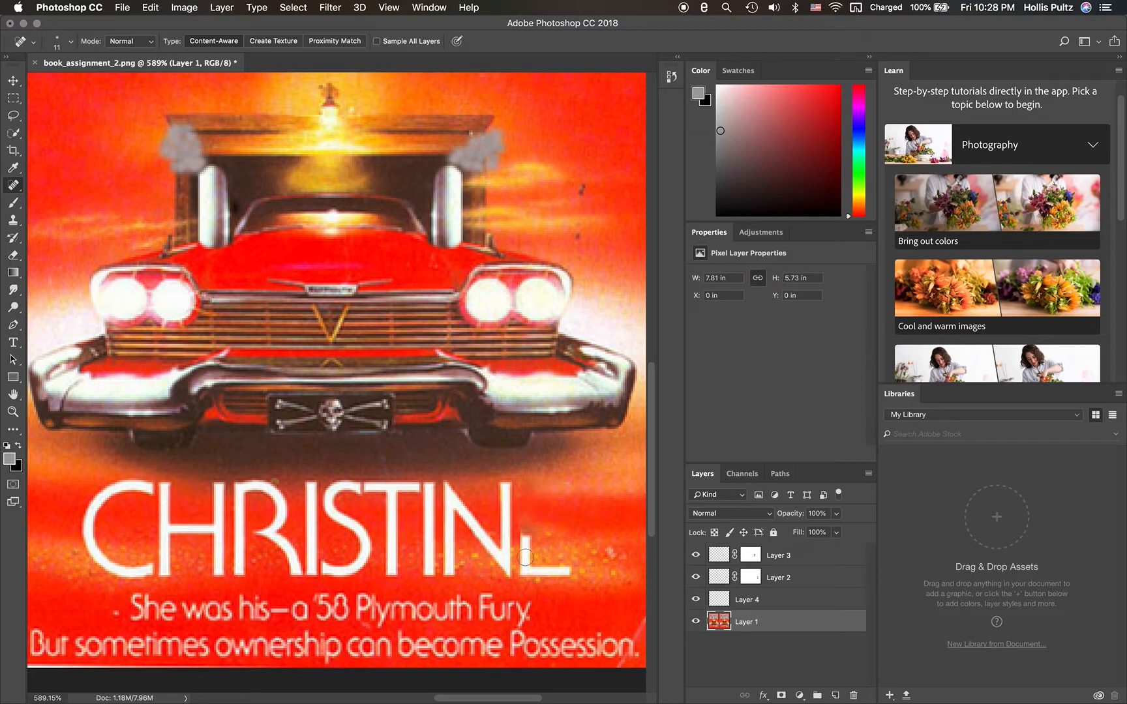
{"action": "mouse_move", "coordinate": [525, 541]}
{"action": "left_mouse_down"}
{"action": "mouse_move", "coordinate": [536, 535]}
{"action": "mouse_move", "coordinate": [521, 531]}
{"action": "mouse_move", "coordinate": [527, 546]}
{"action": "left_mouse_up"}
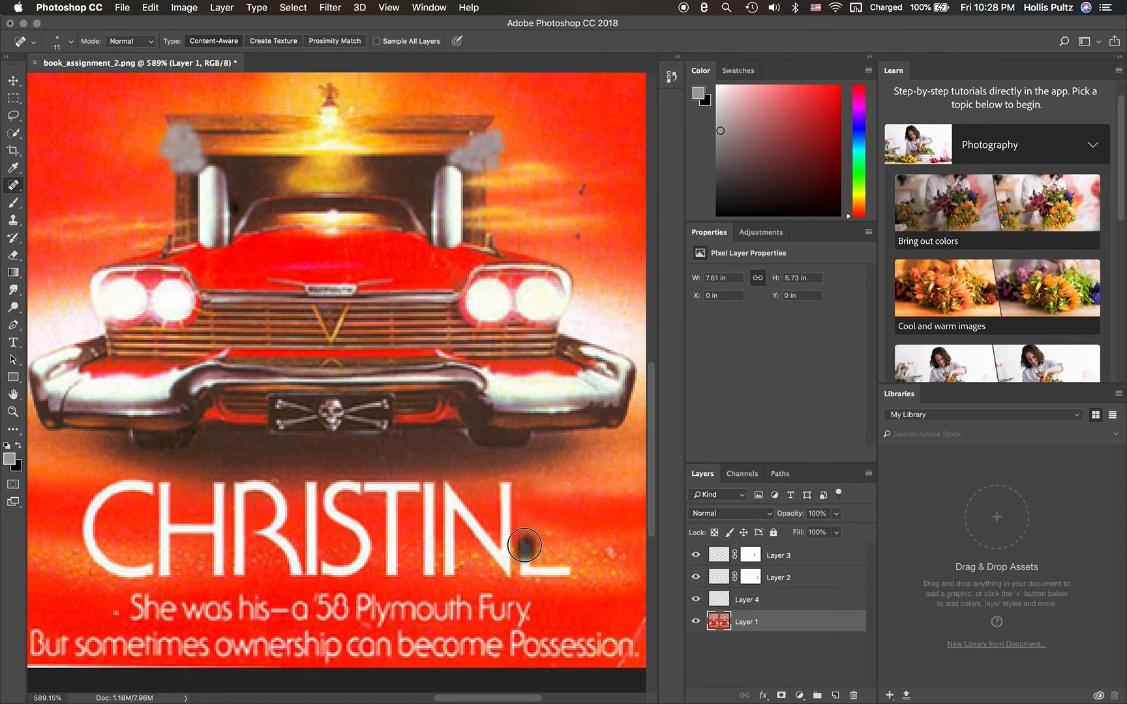
{"action": "left_click_drag", "start_coordinate": [525, 549], "coordinate": [525, 562]}
{"action": "mouse_move", "coordinate": [525, 560]}
{"action": "left_mouse_down"}
{"action": "mouse_move", "coordinate": [564, 572]}
{"action": "mouse_move", "coordinate": [538, 573]}
{"action": "mouse_move", "coordinate": [573, 570]}
{"action": "mouse_move", "coordinate": [526, 576]}
{"action": "mouse_move", "coordinate": [526, 563]}
{"action": "mouse_move", "coordinate": [527, 574]}
{"action": "left_mouse_up"}
{"action": "left_click", "coordinate": [527, 561]}
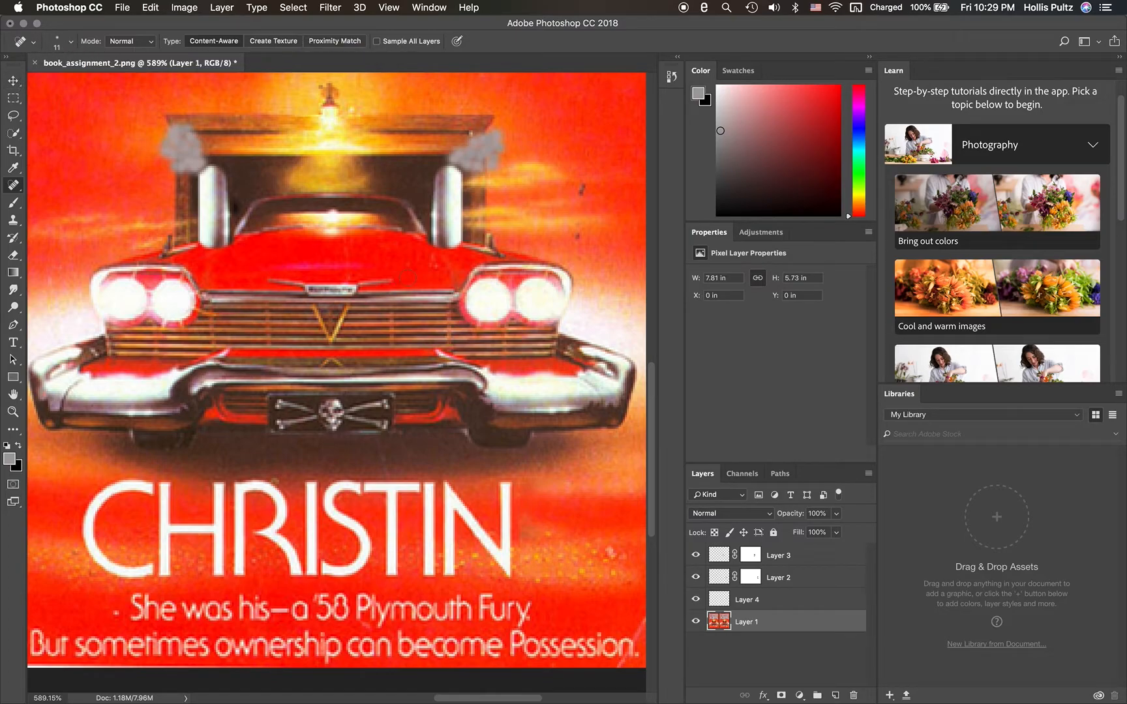
- Add a new layer above Layer 1 and set the Horizontal Type tool's font to Futura Condensed Medium
{"action": "left_click", "coordinate": [836, 696]}
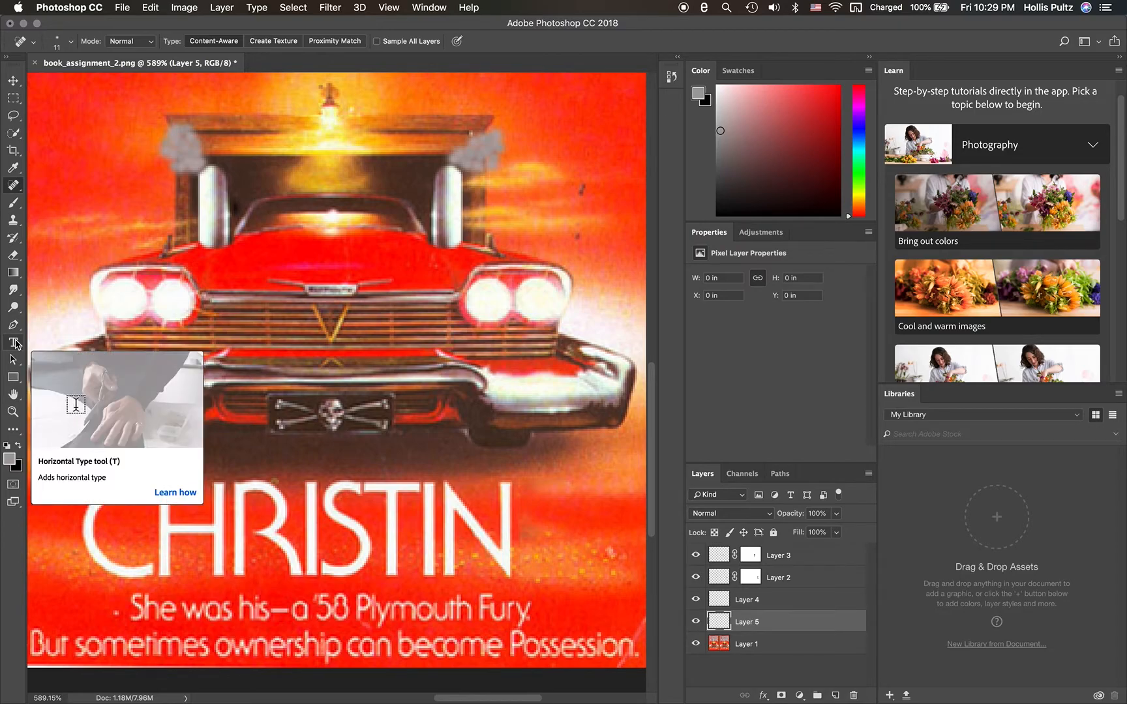
{"action": "left_click", "coordinate": [14, 343]}
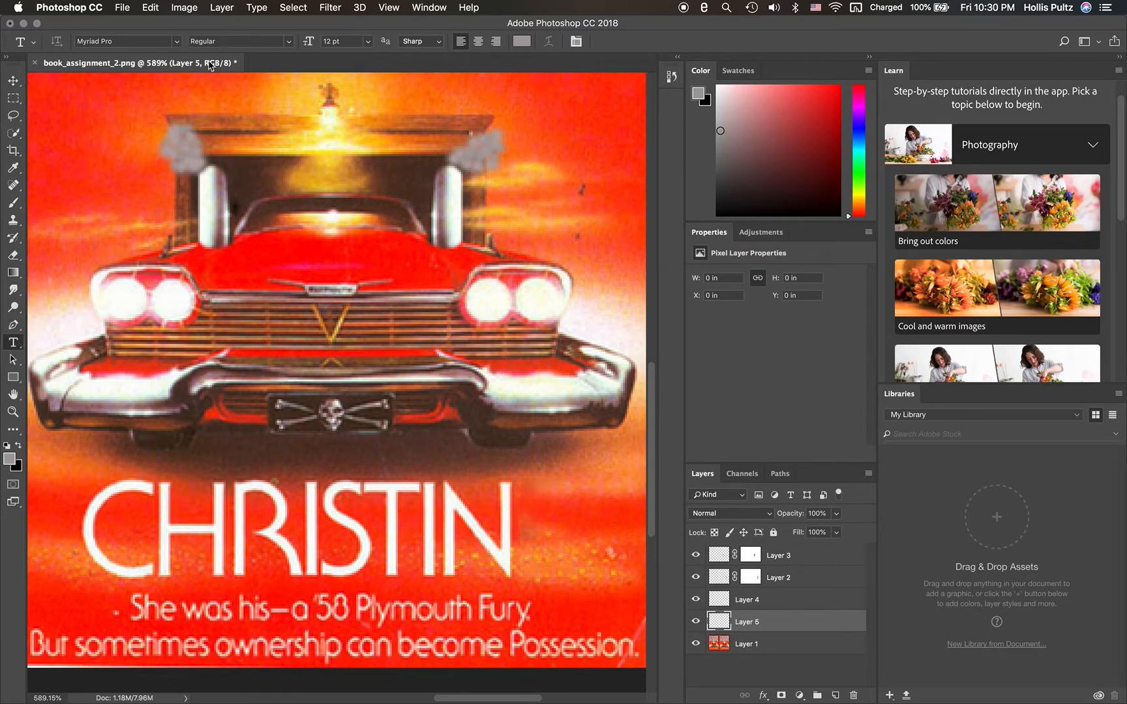
{"action": "left_click", "coordinate": [177, 43]}
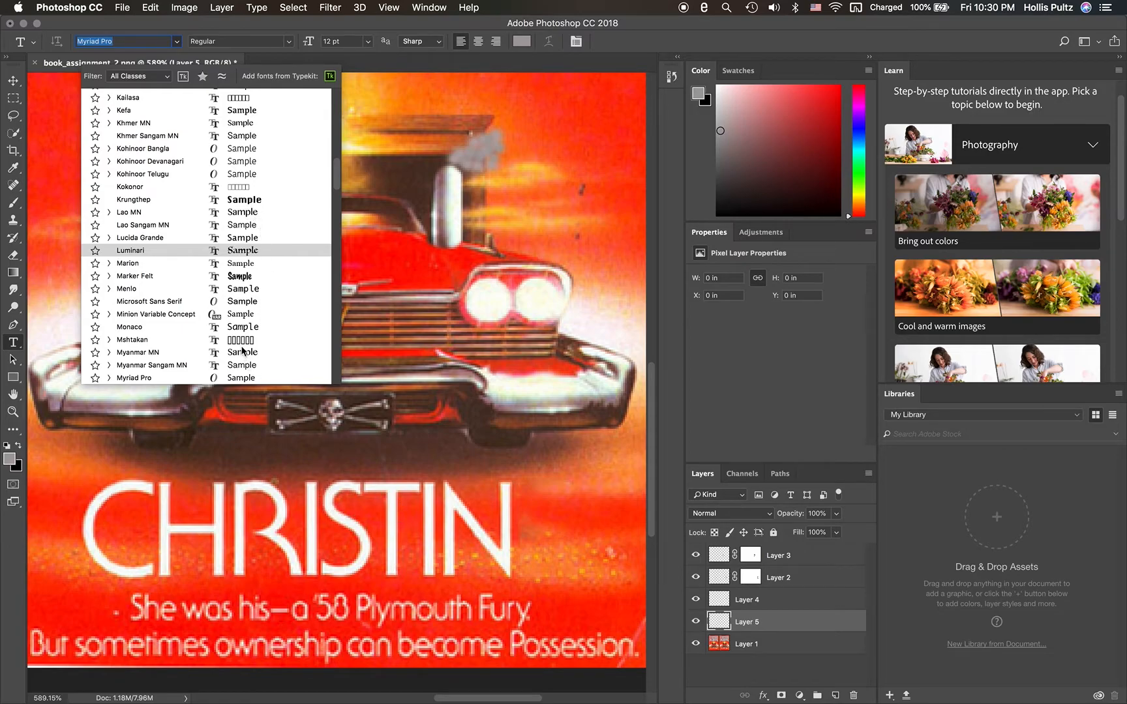
{"action": "scroll", "coordinate": [243, 349], "scroll_direction": "down", "scroll_amount": 4}
{"action": "scroll", "coordinate": [245, 346], "scroll_direction": "down", "scroll_amount": 5}
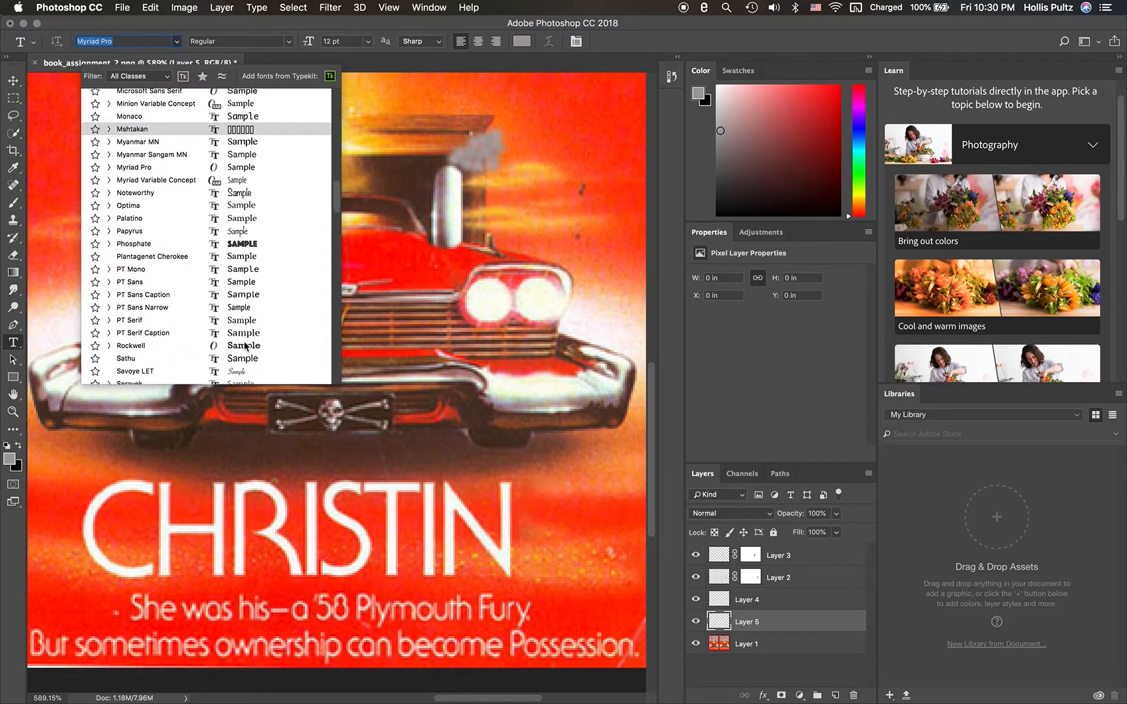
{"action": "scroll", "coordinate": [245, 346], "scroll_direction": "down", "scroll_amount": 4}
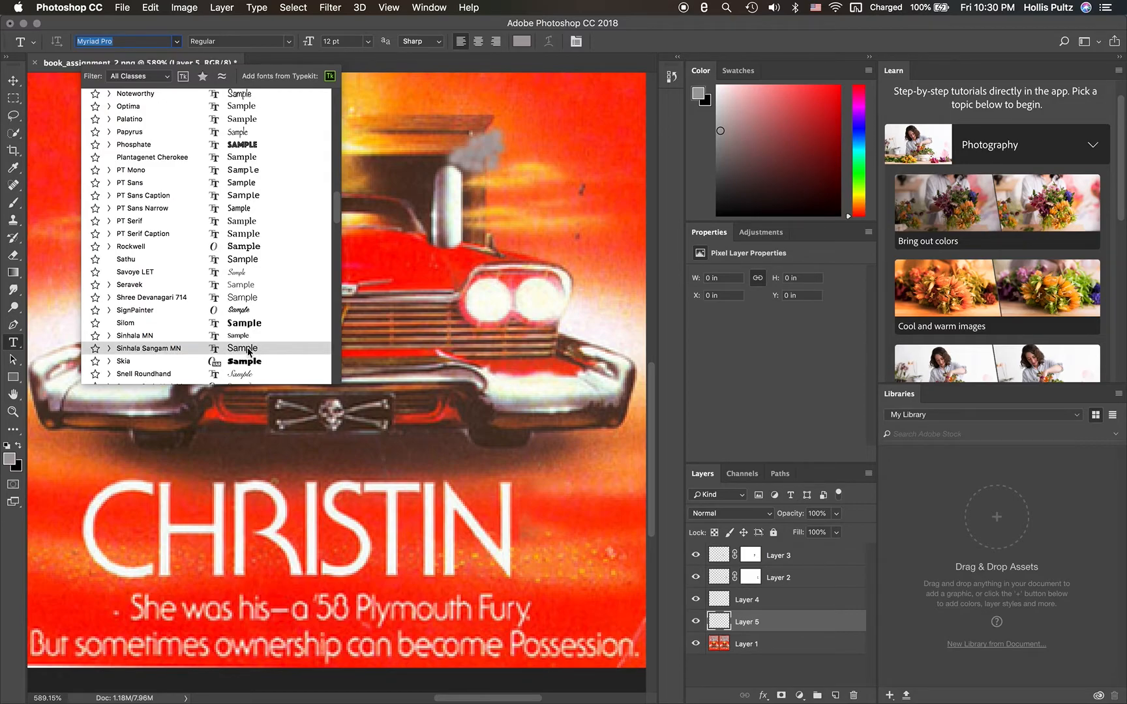
{"action": "scroll", "coordinate": [274, 348], "scroll_direction": "down", "scroll_amount": 4}
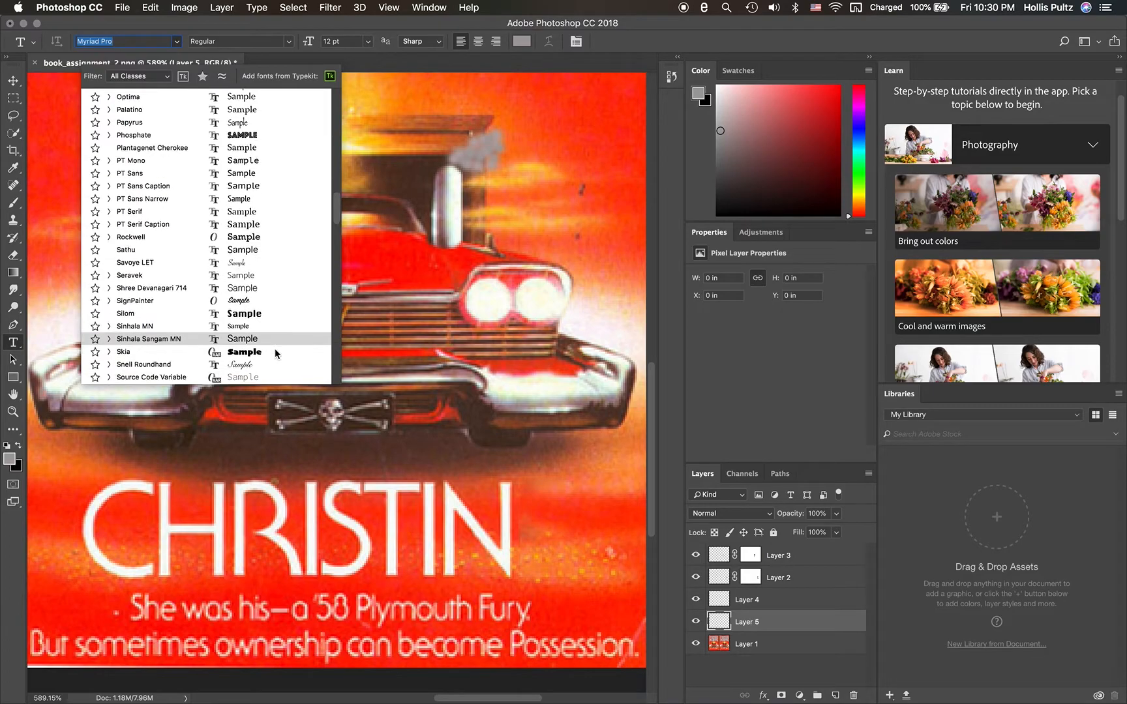
{"action": "scroll", "coordinate": [275, 354], "scroll_direction": "down", "scroll_amount": 1}
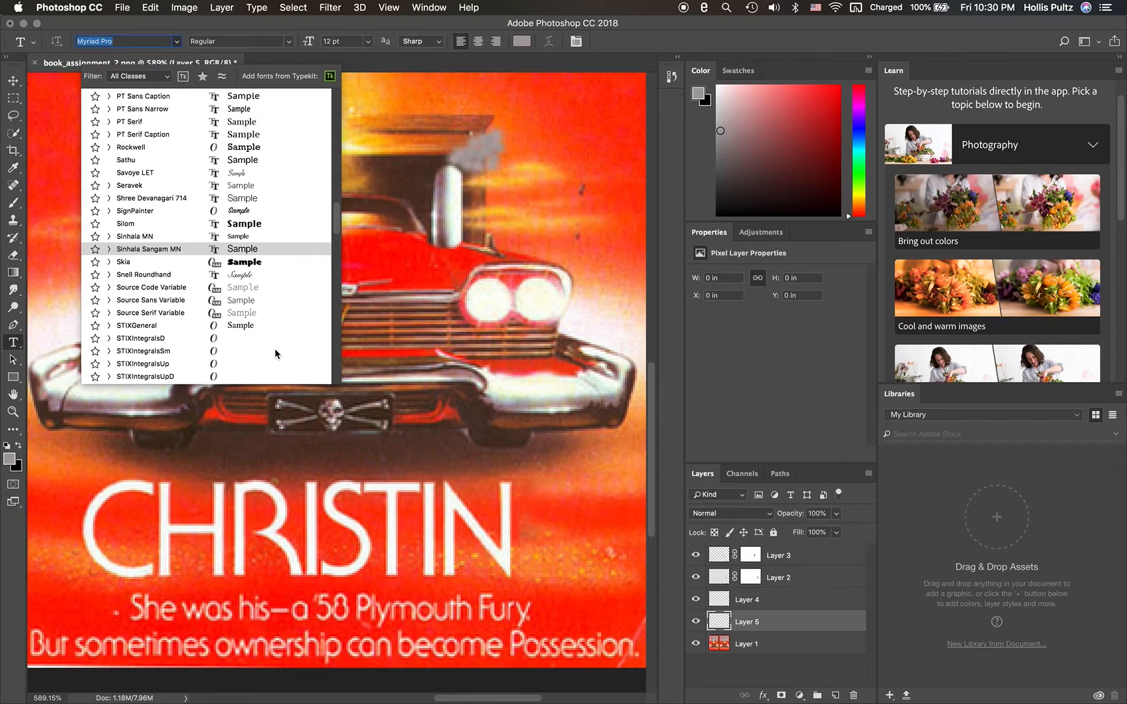
{"action": "scroll", "coordinate": [275, 354], "scroll_direction": "up", "scroll_amount": 3}
{"action": "scroll", "coordinate": [274, 352], "scroll_direction": "up", "scroll_amount": 6}
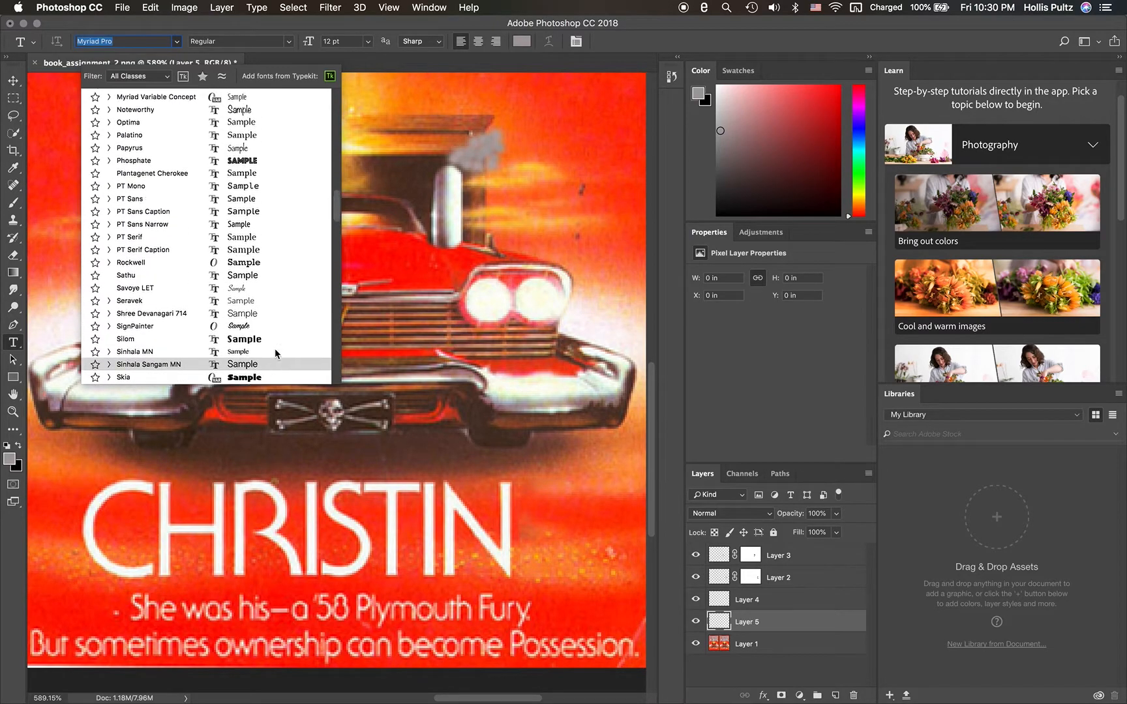
{"action": "scroll", "coordinate": [274, 353], "scroll_direction": "up", "scroll_amount": 3}
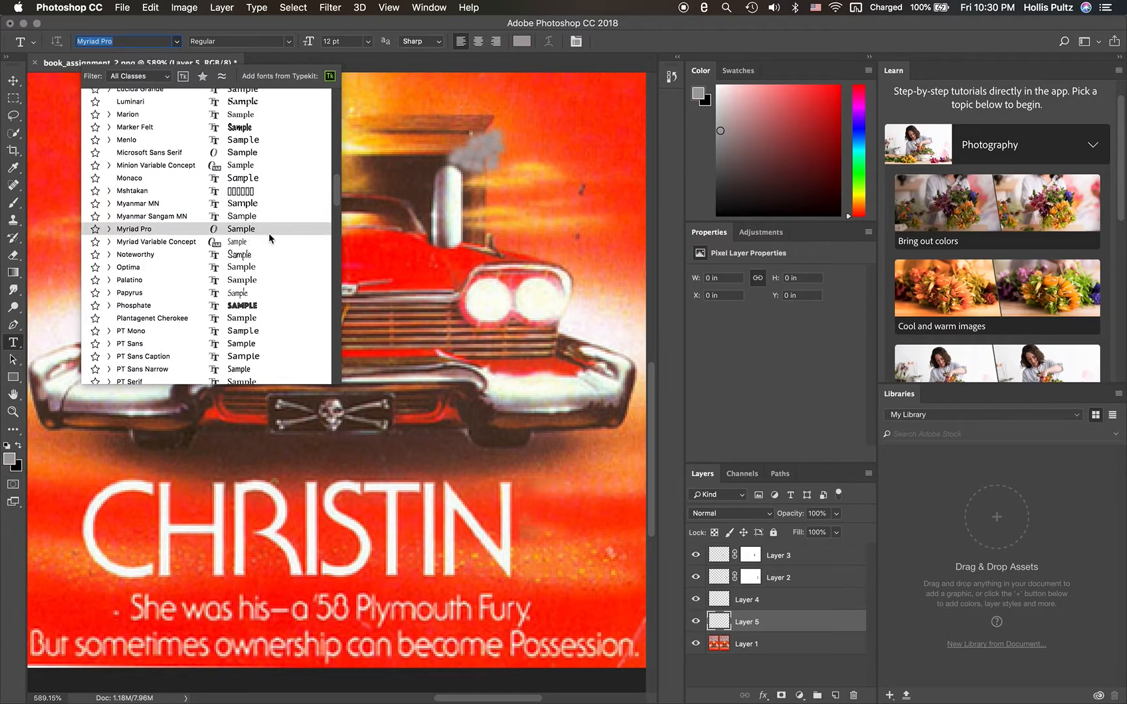
{"action": "scroll", "coordinate": [269, 239], "scroll_direction": "up", "scroll_amount": 5}
{"action": "scroll", "coordinate": [269, 239], "scroll_direction": "up", "scroll_amount": 4}
{"action": "scroll", "coordinate": [269, 238], "scroll_direction": "up", "scroll_amount": 4}
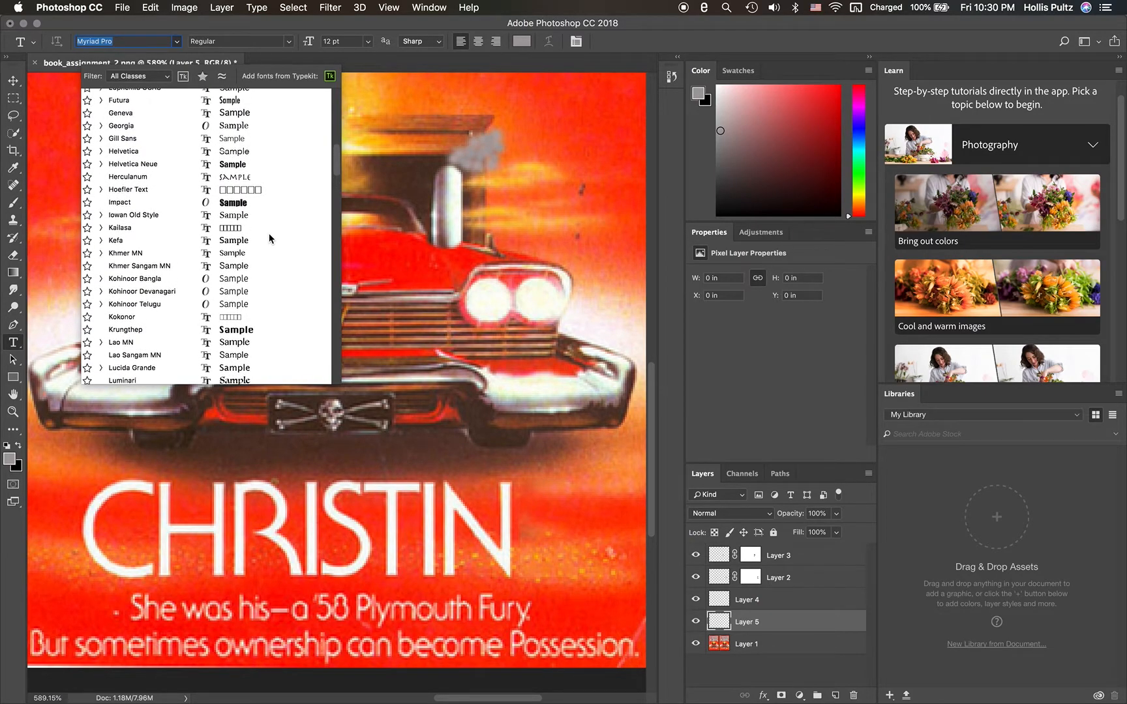
{"action": "scroll", "coordinate": [270, 239], "scroll_direction": "up", "scroll_amount": 2}
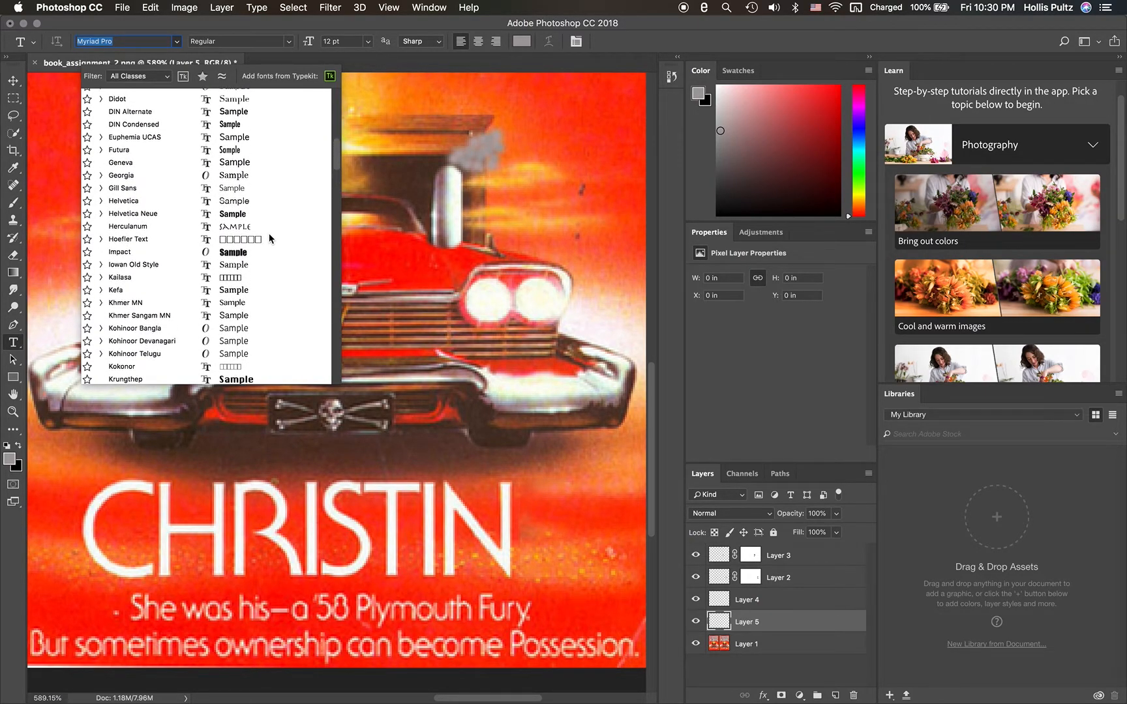
{"action": "scroll", "coordinate": [269, 239], "scroll_direction": "up", "scroll_amount": 1}
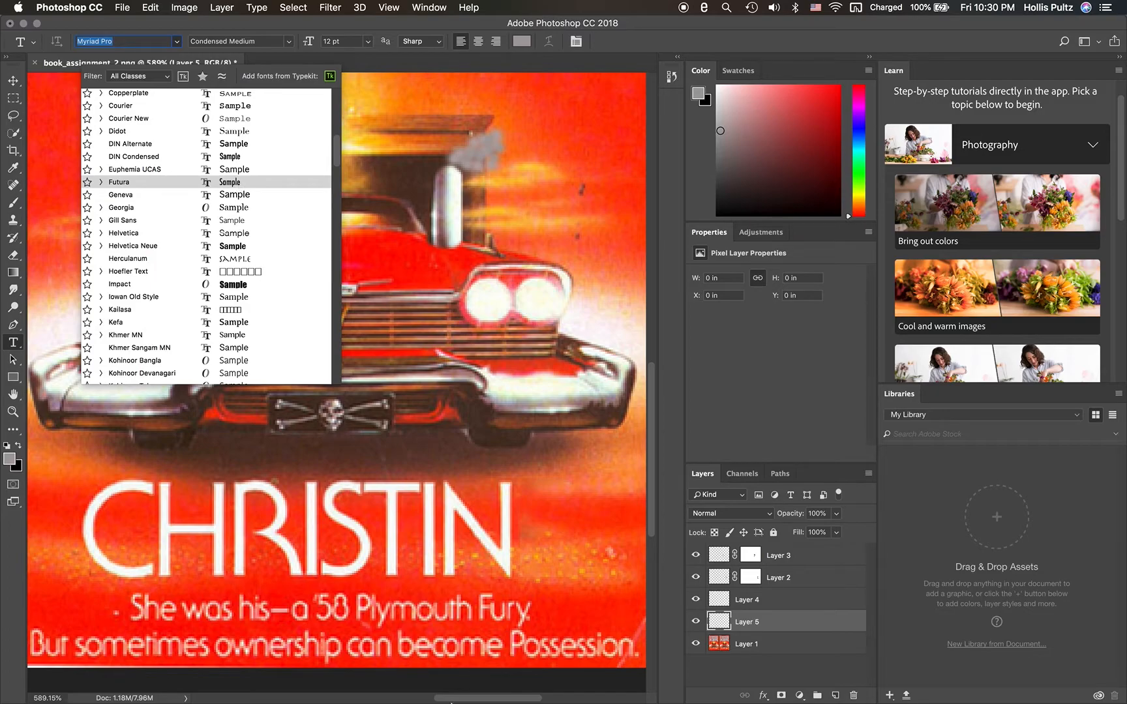
- Switch to Activity Monitor, check the CPU usage of the running processes, and close its window
{"action": "mouse_move", "coordinate": [451, 702]}
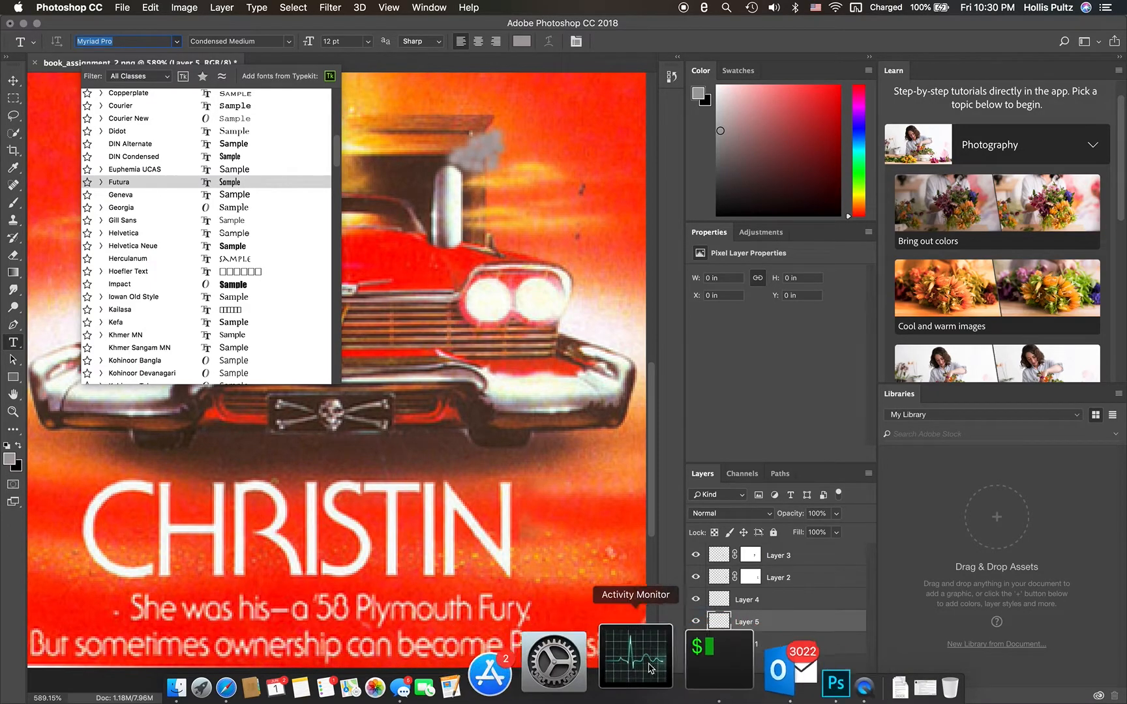
{"action": "left_click", "coordinate": [649, 666]}
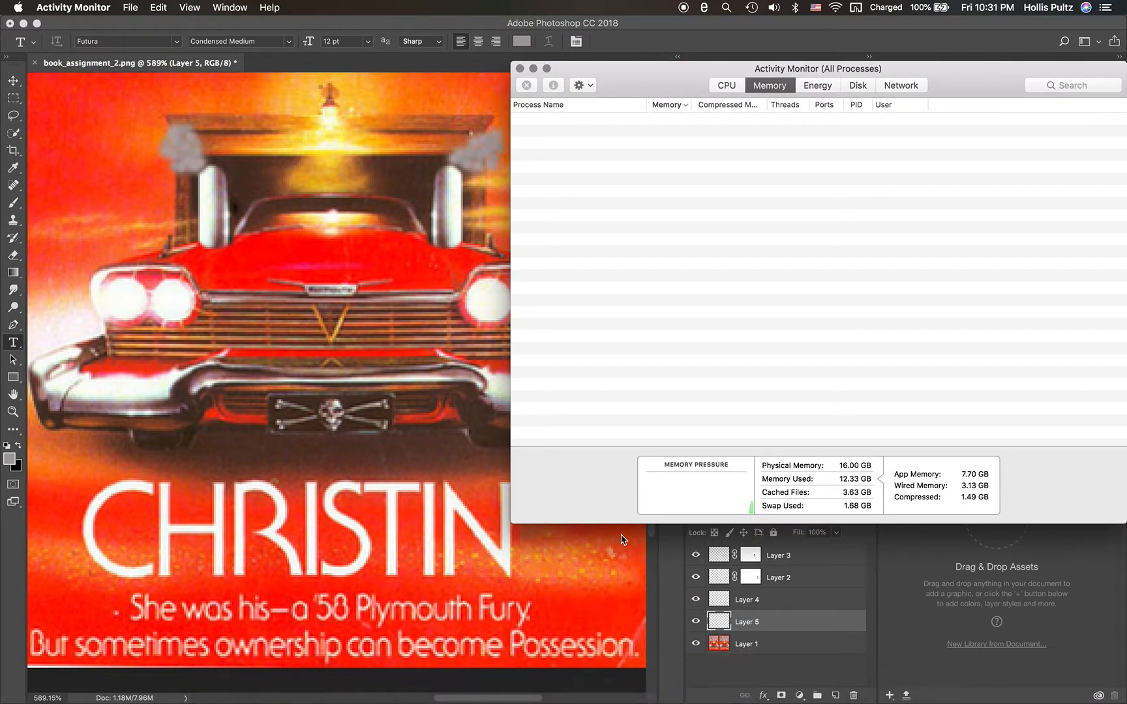
{"action": "left_click", "coordinate": [731, 88]}
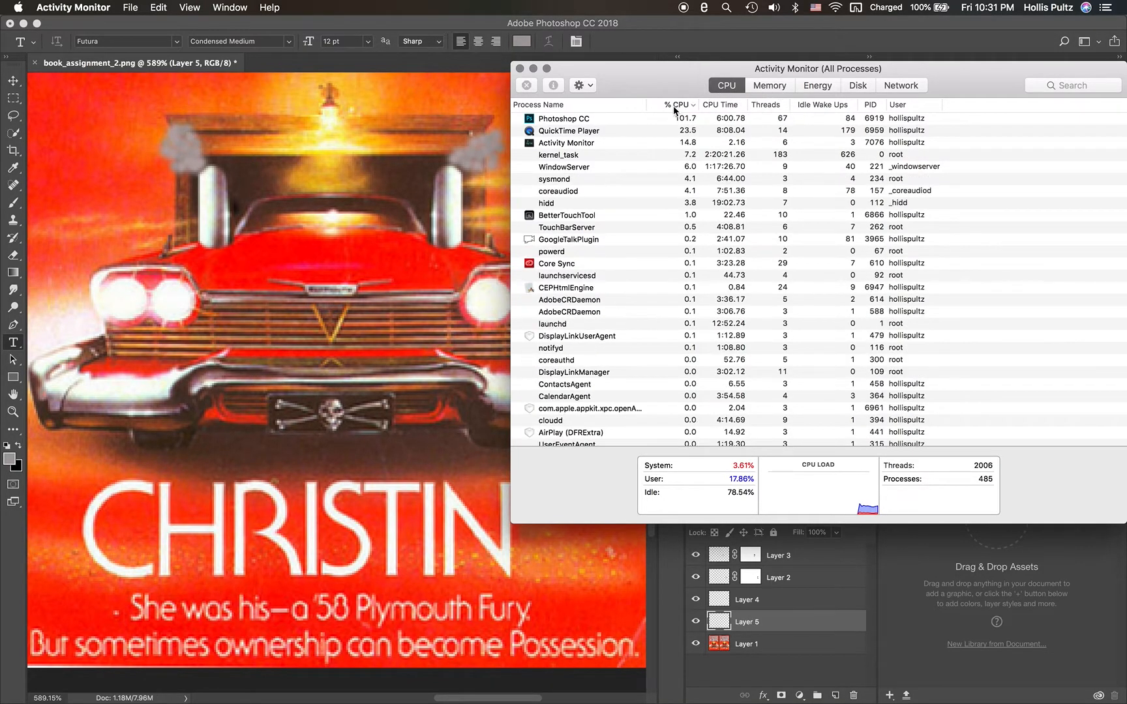
{"action": "left_click", "coordinate": [520, 69]}
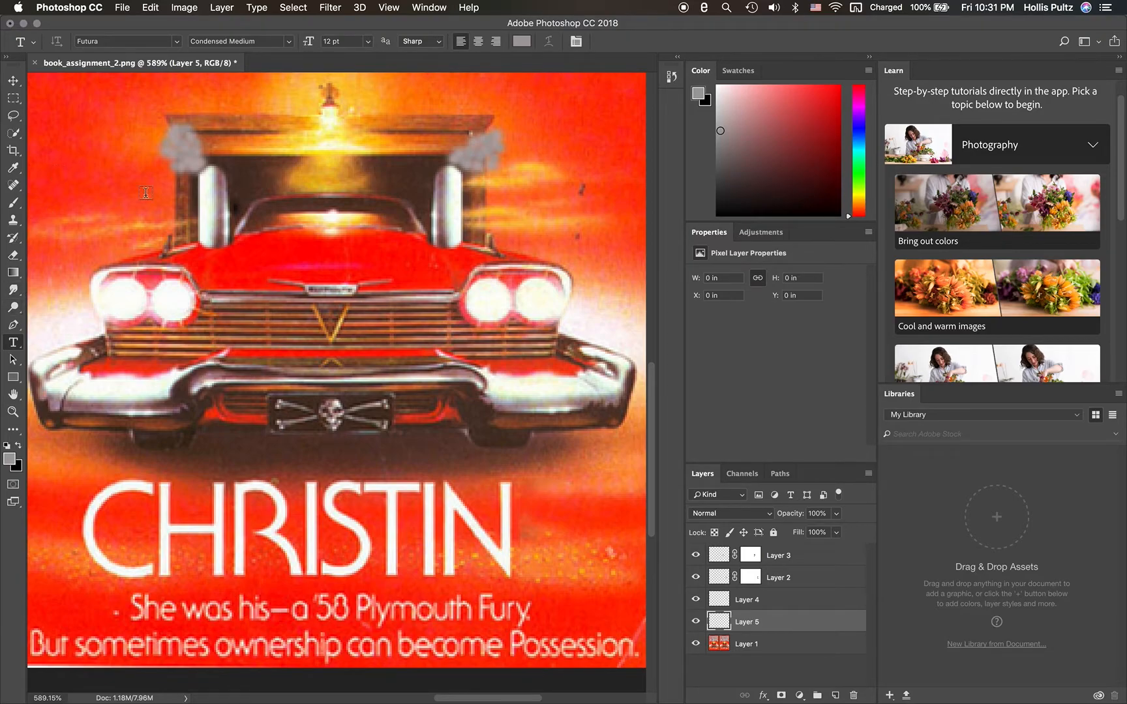
- Browse the font list for a typeface matching the cover's title lettering, keeping Futura Condensed Medium
{"action": "left_click", "coordinate": [176, 41]}
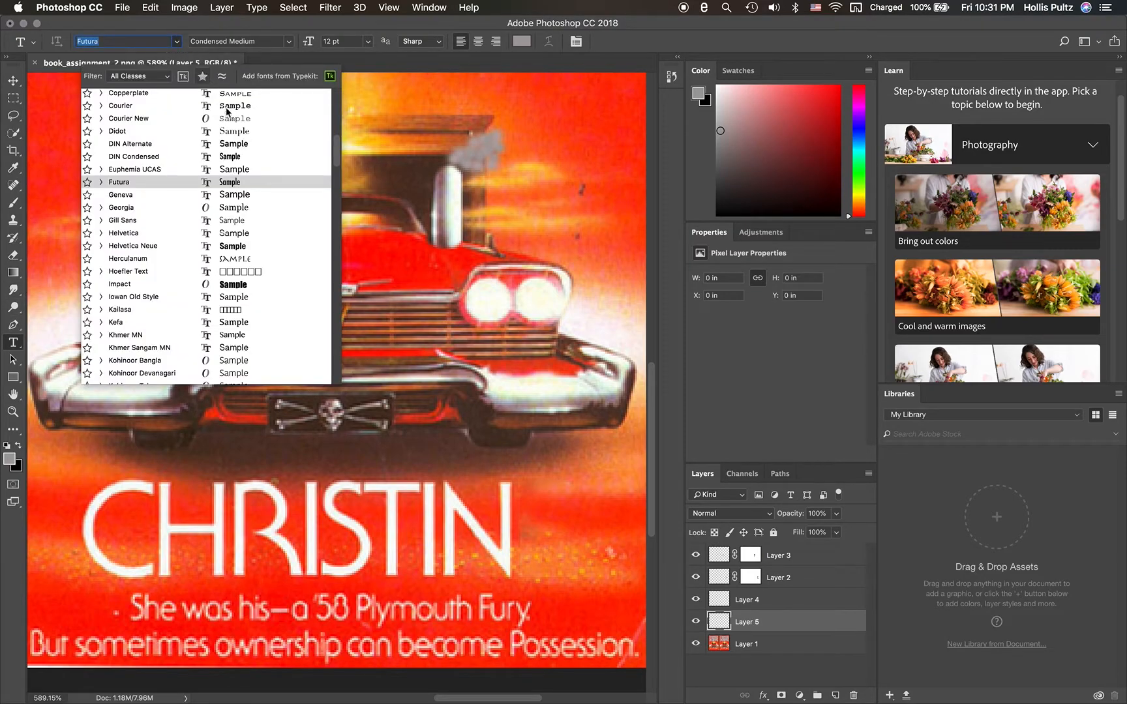
{"action": "left_click", "coordinate": [228, 185]}
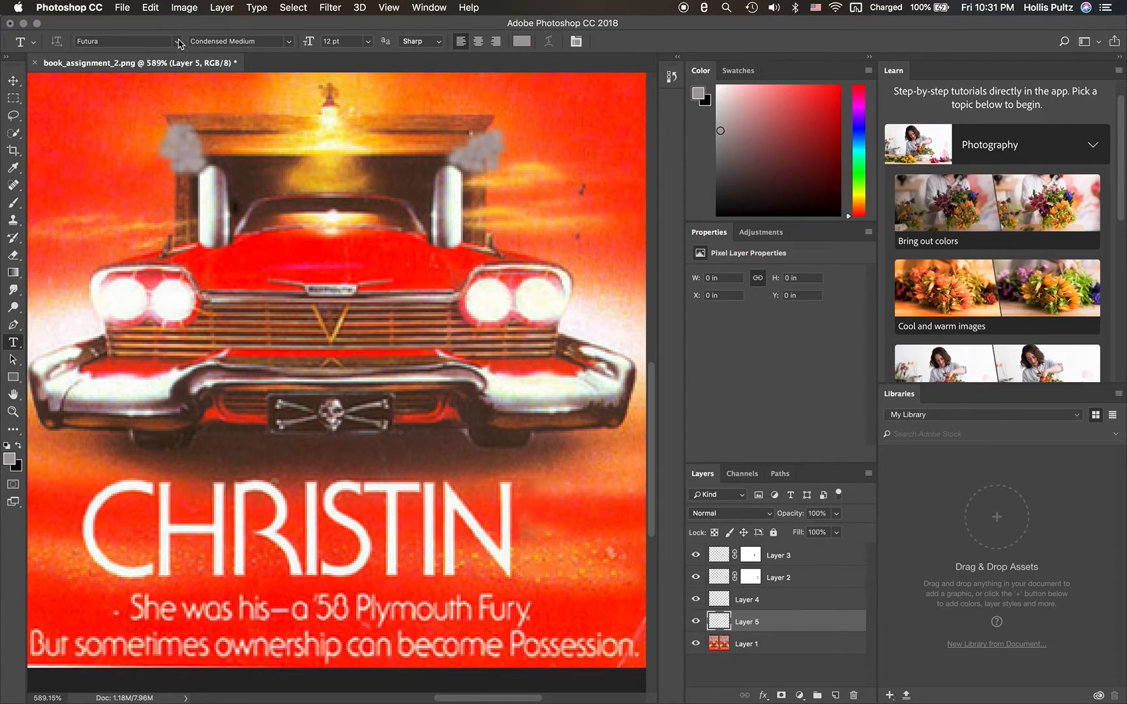
{"action": "left_click", "coordinate": [177, 44]}
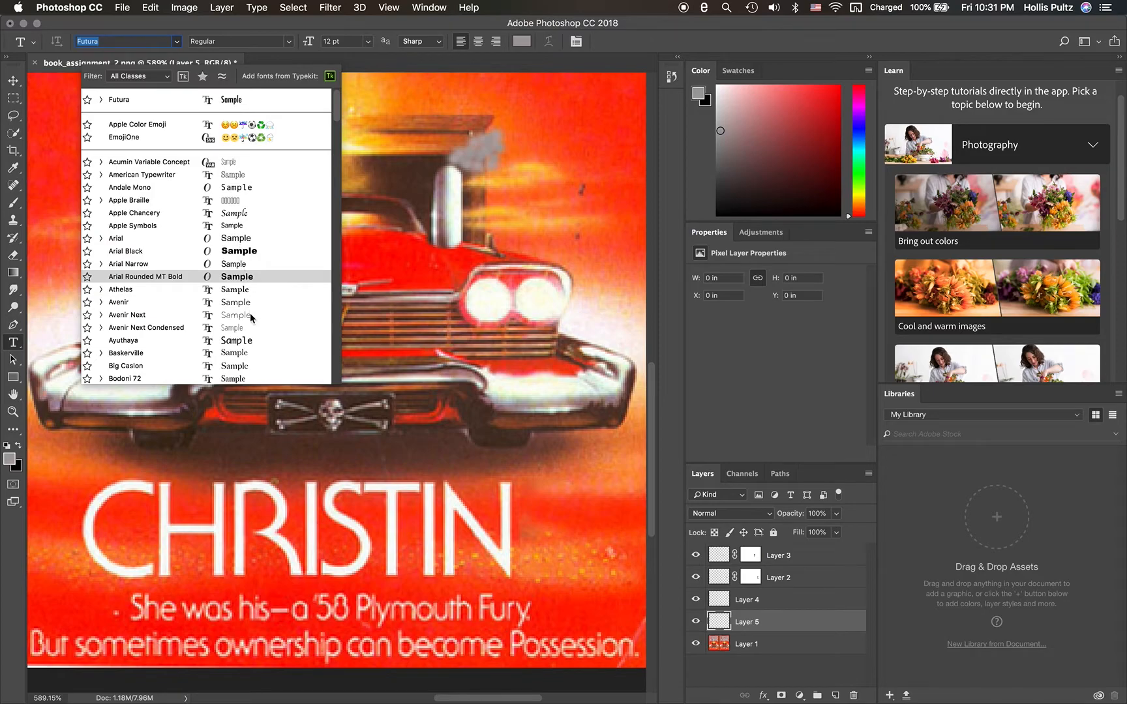
{"action": "scroll", "coordinate": [249, 315], "scroll_direction": "down", "scroll_amount": 6}
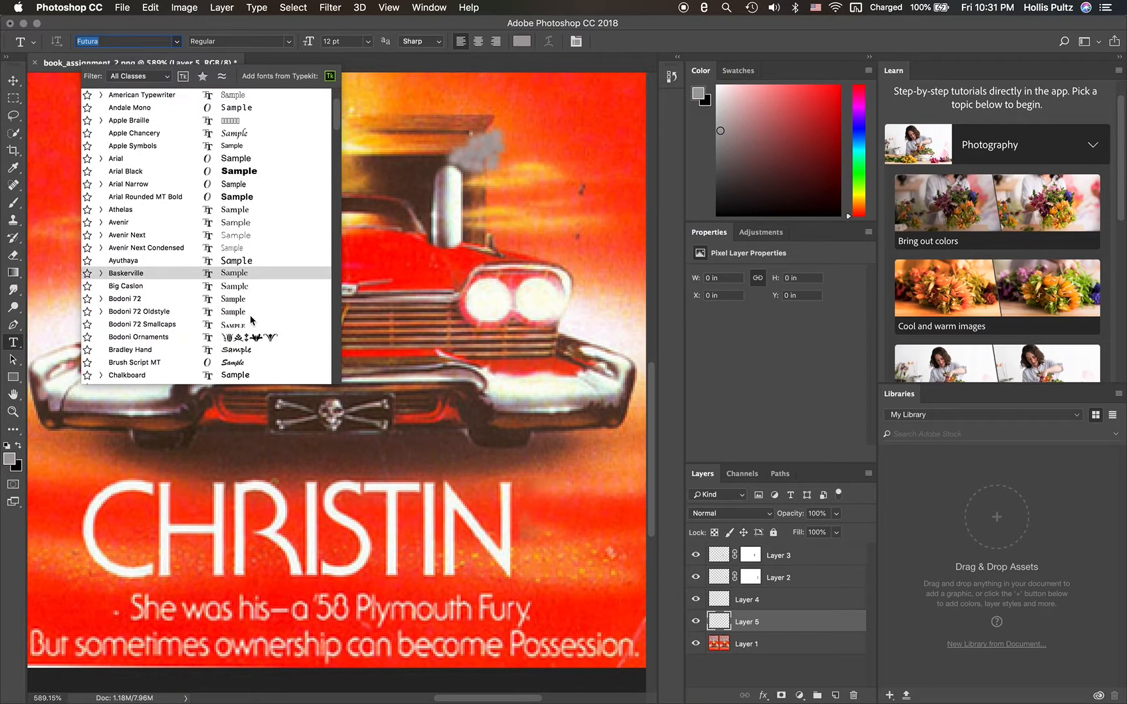
{"action": "scroll", "coordinate": [249, 316], "scroll_direction": "down", "scroll_amount": 1}
{"action": "scroll", "coordinate": [251, 319], "scroll_direction": "up", "scroll_amount": 4}
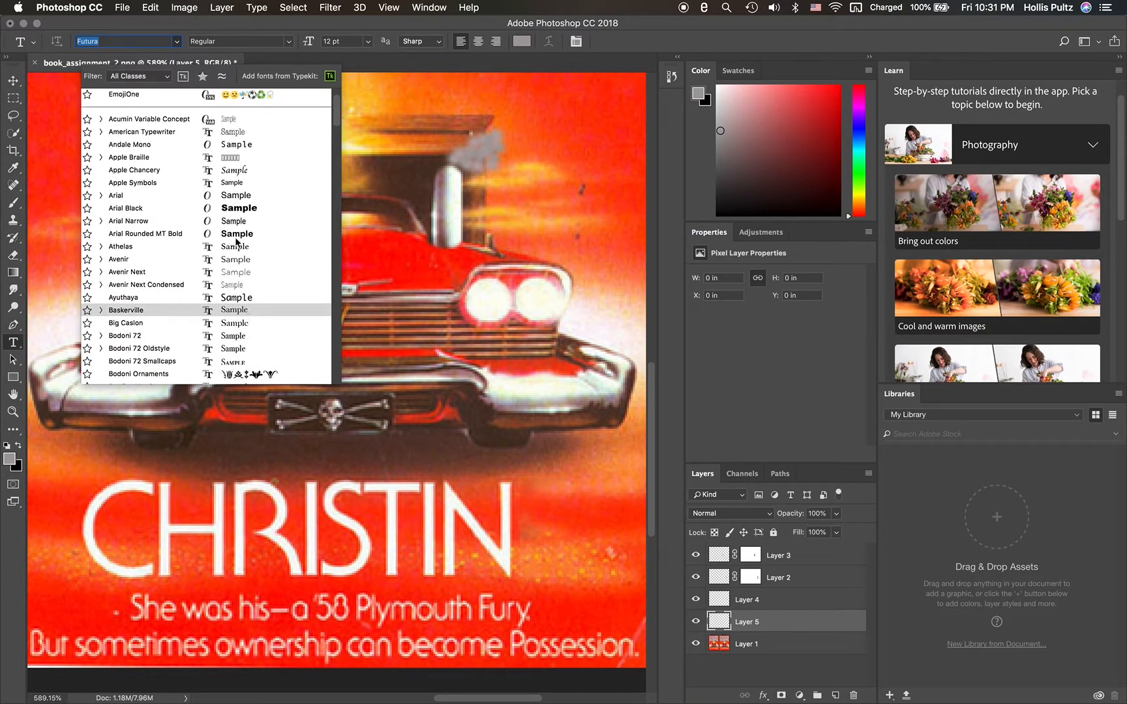
{"action": "scroll", "coordinate": [242, 222], "scroll_direction": "up", "scroll_amount": 2}
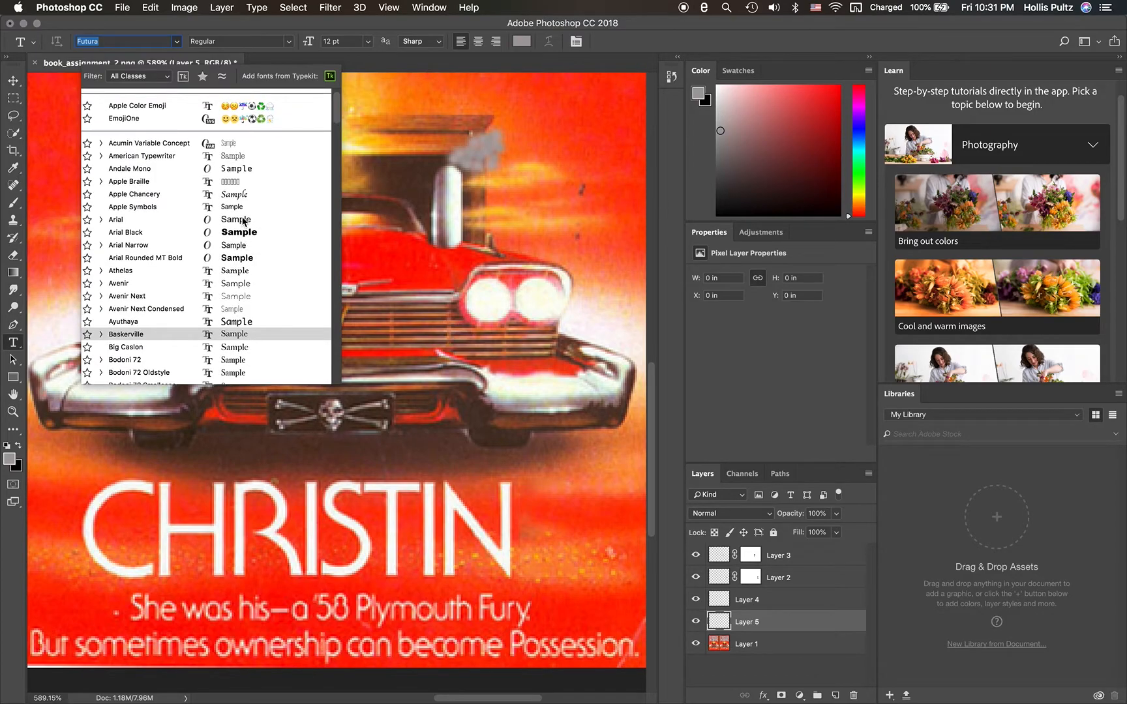
{"action": "scroll", "coordinate": [242, 222], "scroll_direction": "down", "scroll_amount": 2}
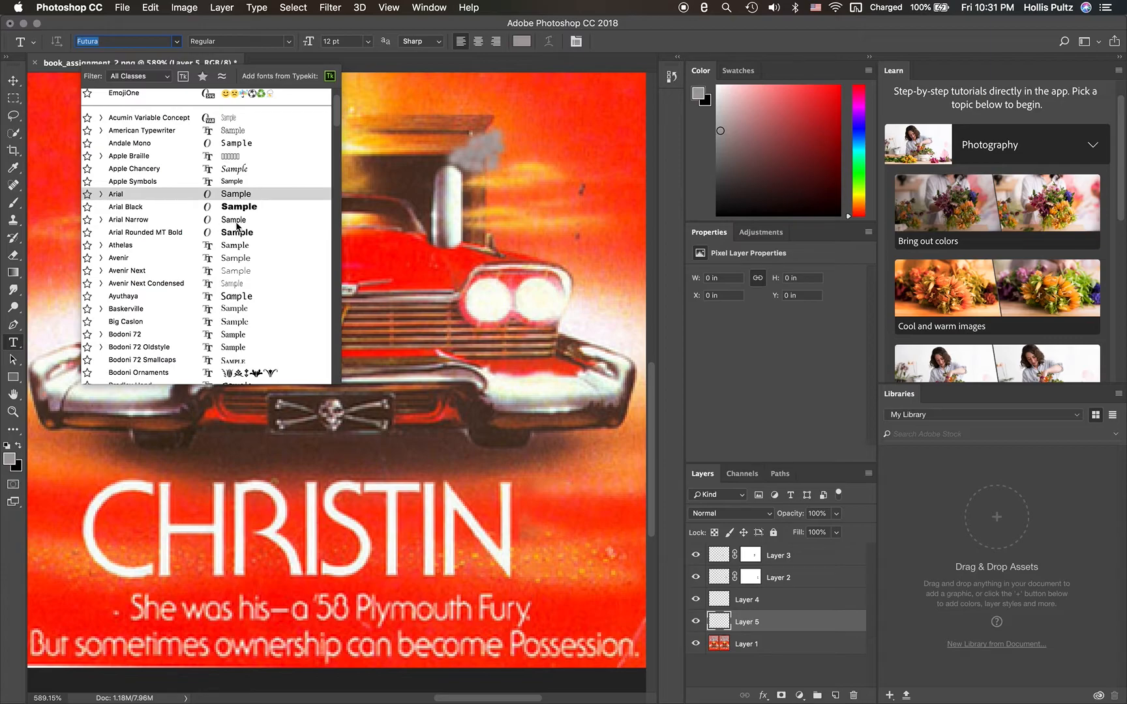
{"action": "scroll", "coordinate": [240, 266], "scroll_direction": "down", "scroll_amount": 7}
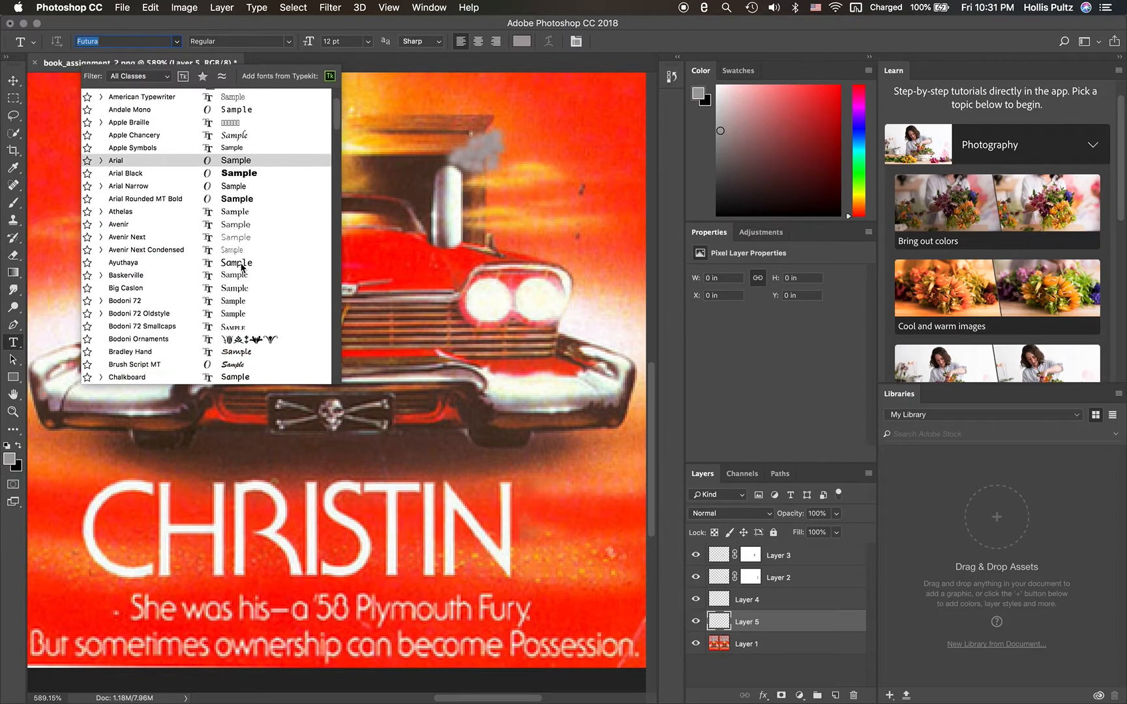
{"action": "scroll", "coordinate": [242, 267], "scroll_direction": "down", "scroll_amount": 3}
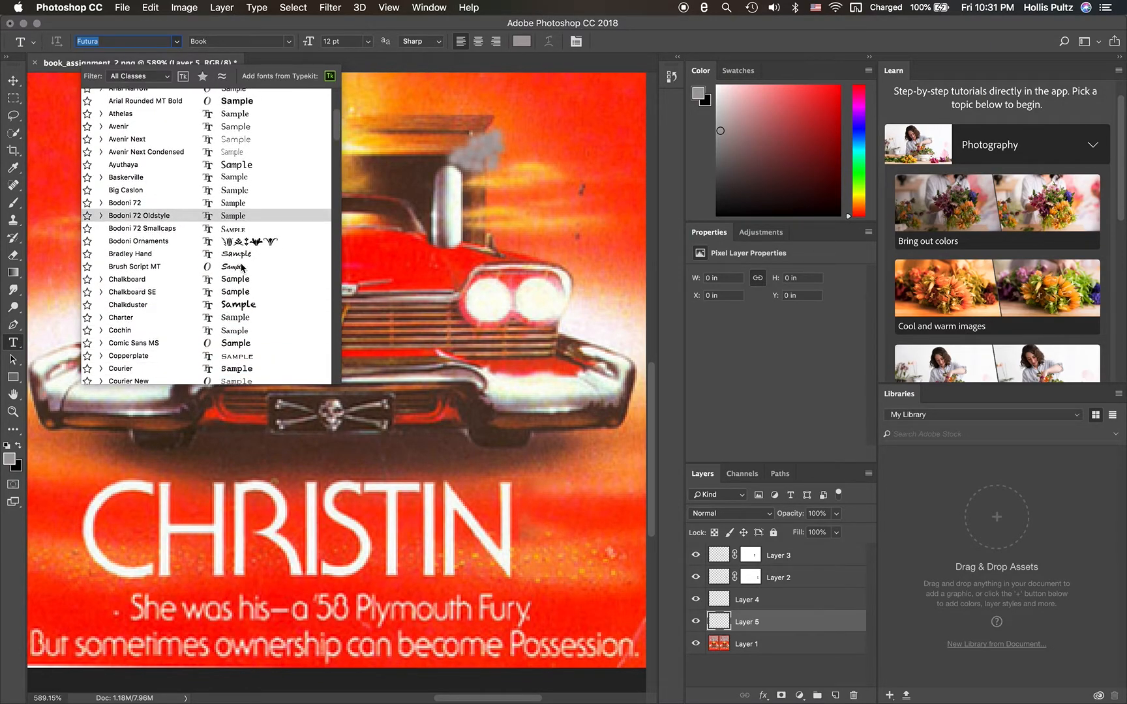
{"action": "scroll", "coordinate": [242, 266], "scroll_direction": "down", "scroll_amount": 2}
{"action": "scroll", "coordinate": [243, 267], "scroll_direction": "up", "scroll_amount": 4}
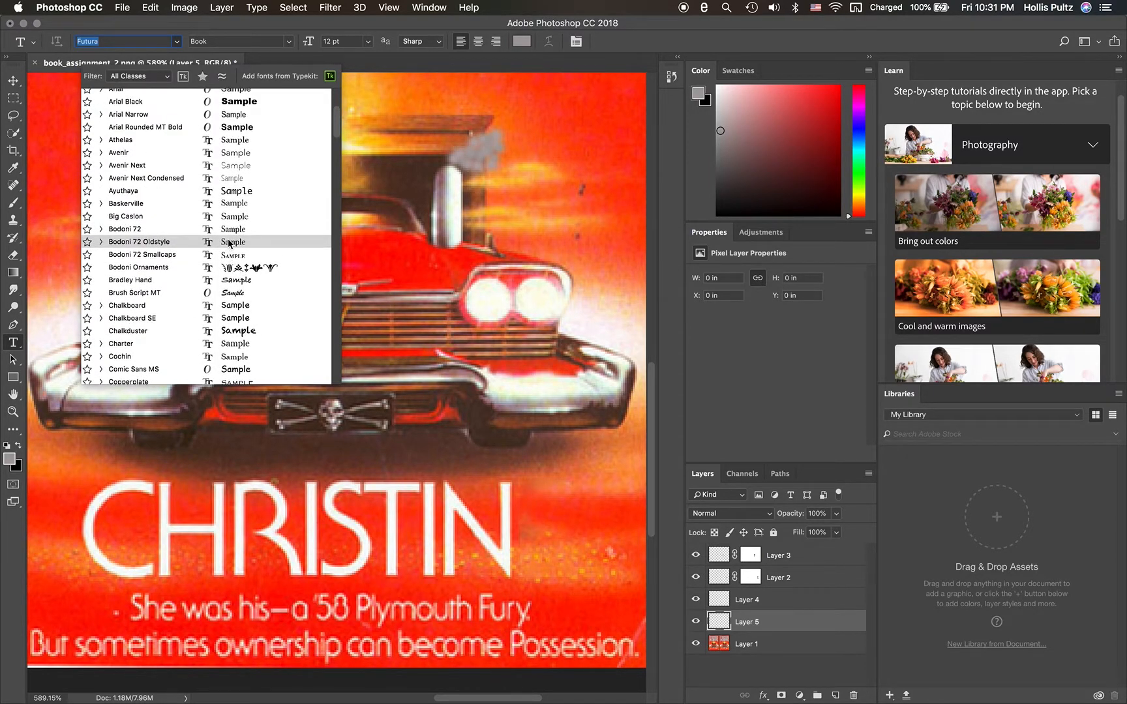
{"action": "scroll", "coordinate": [229, 244], "scroll_direction": "up", "scroll_amount": 1}
{"action": "scroll", "coordinate": [229, 244], "scroll_direction": "down", "scroll_amount": 12}
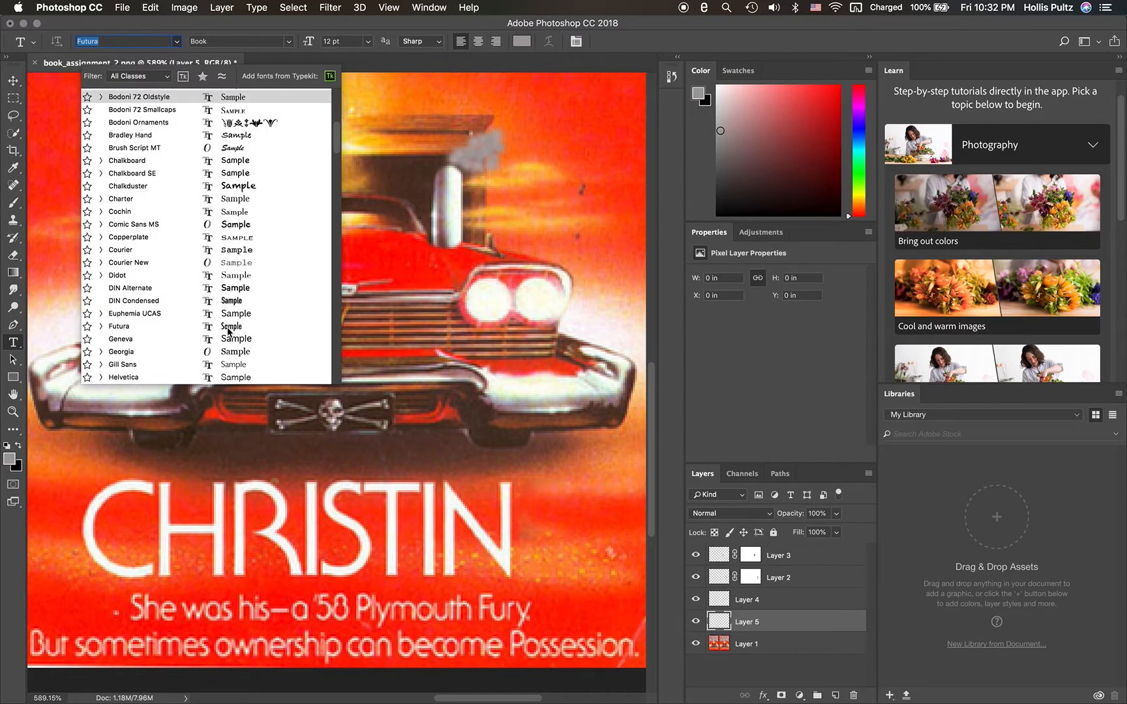
{"action": "left_click", "coordinate": [121, 326]}
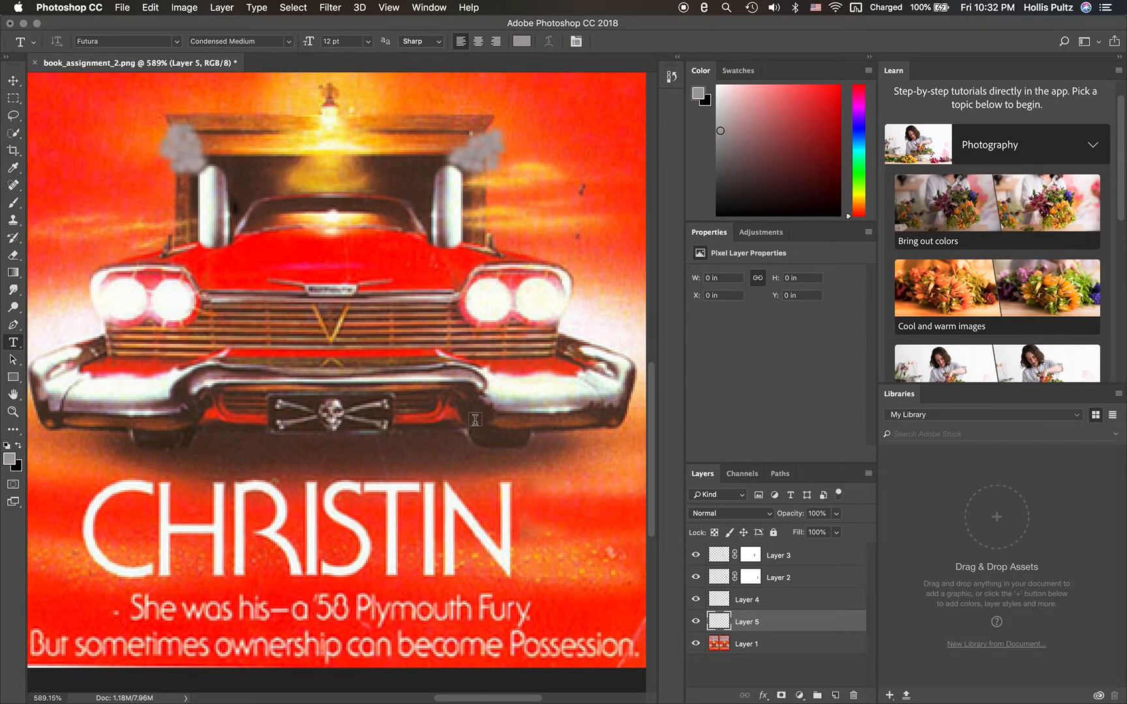
- Start a 24 pt text line just after the title's N and sample the lettering's white, f1fcf7, as its colour
{"action": "left_click", "coordinate": [368, 41]}
{"action": "left_click", "coordinate": [343, 160]}
{"action": "left_click", "coordinate": [521, 497]}
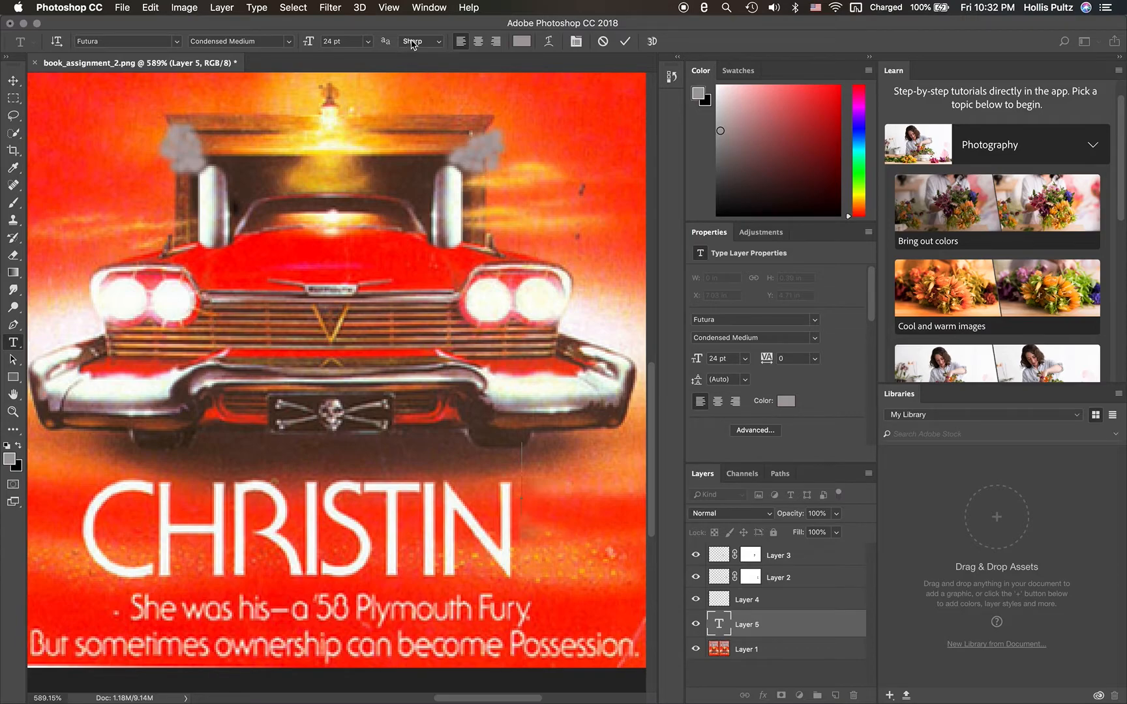
{"action": "left_click", "coordinate": [10, 458]}
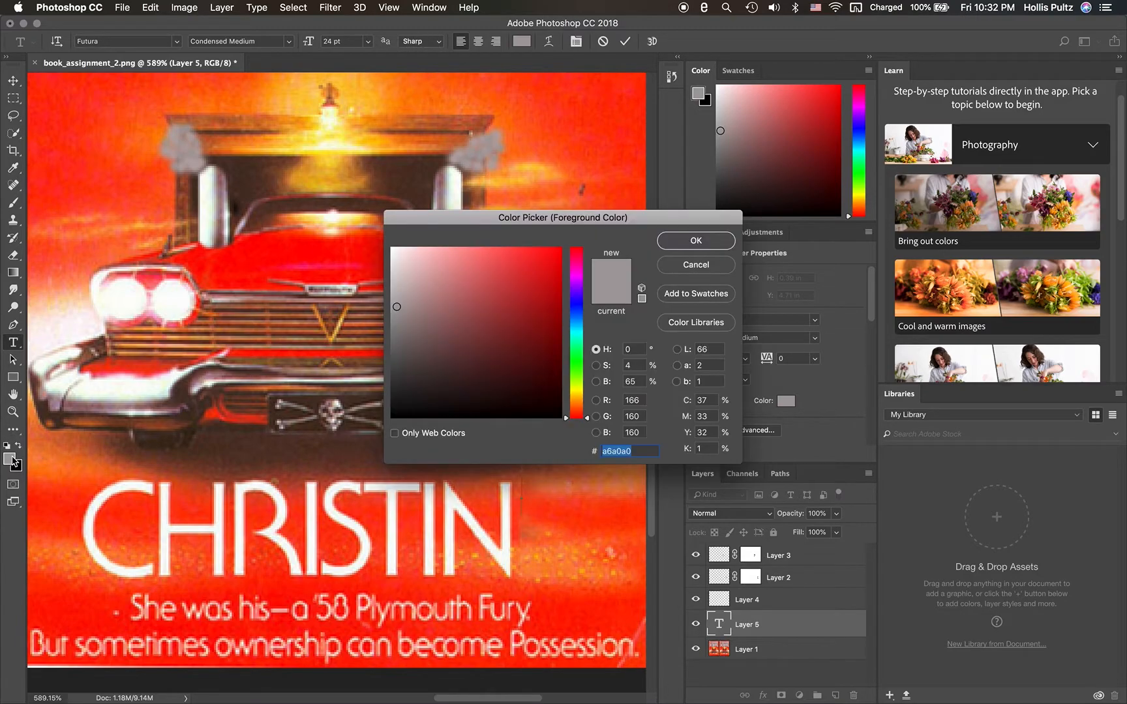
{"action": "left_click", "coordinate": [143, 485]}
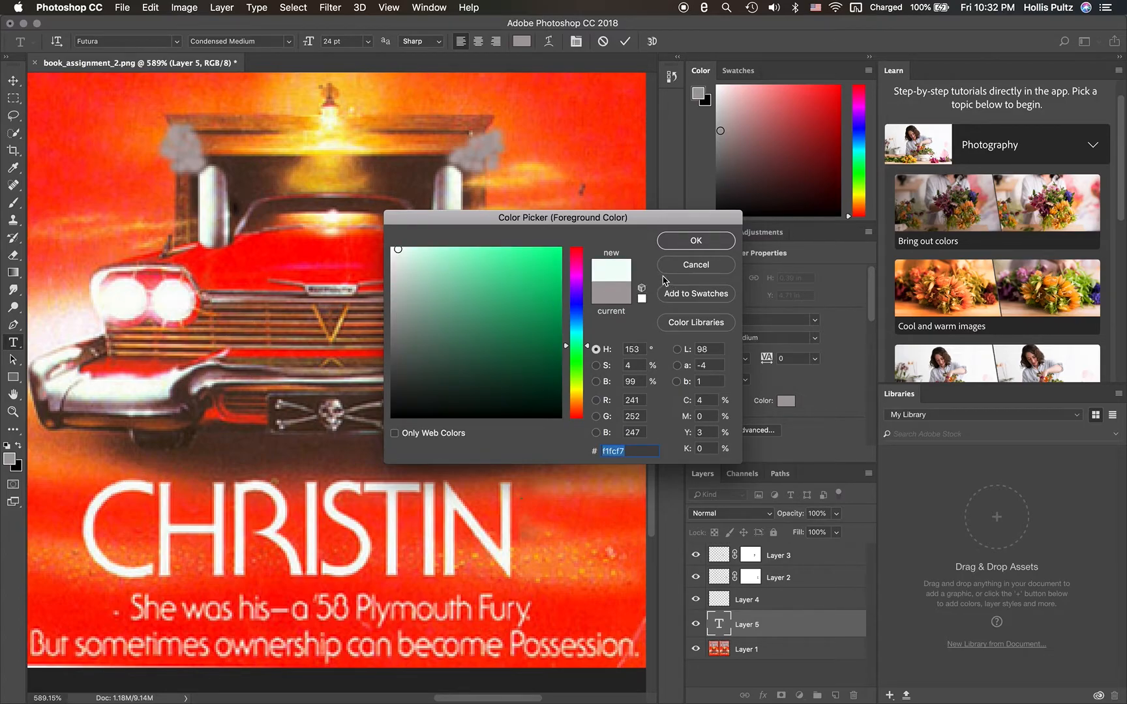
{"action": "left_click", "coordinate": [685, 242]}
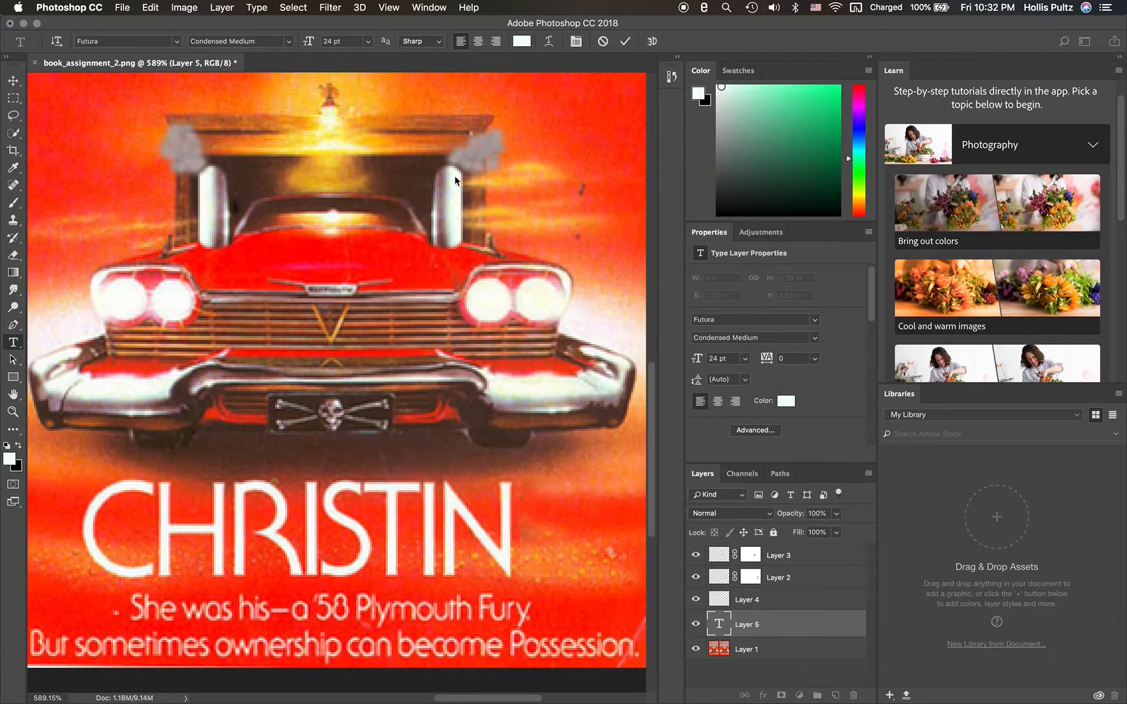
- Set the text's anti-aliasing to Smooth and enter the letter "A" beside the title
{"action": "left_click", "coordinate": [436, 43]}
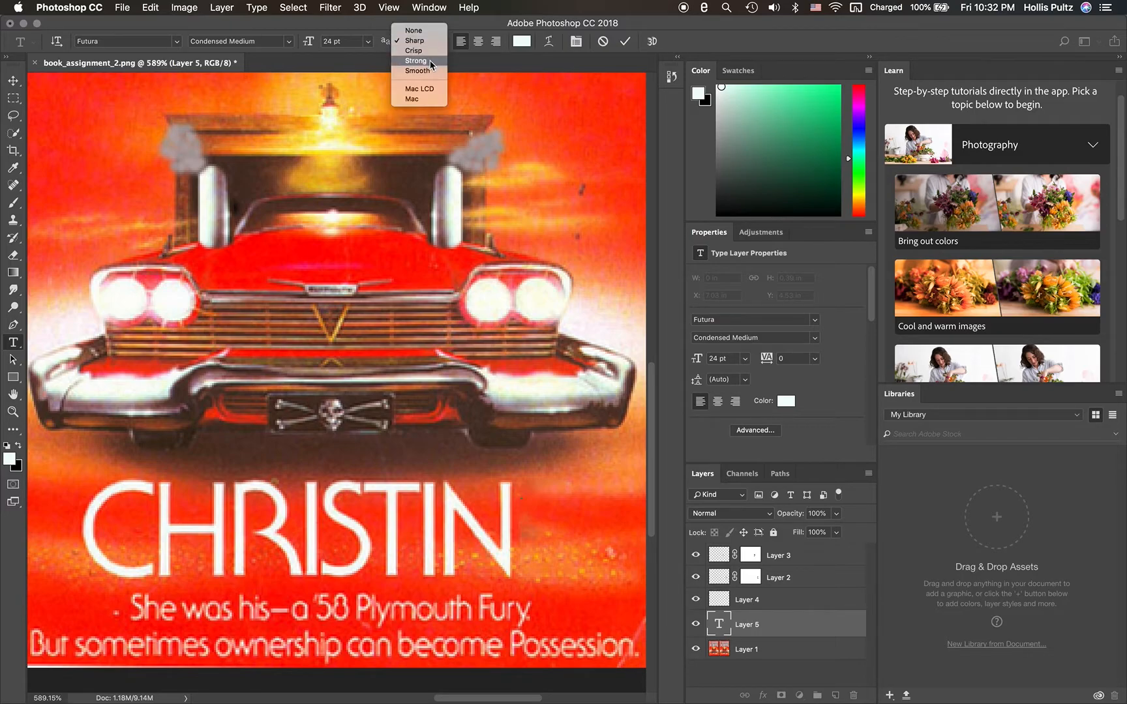
{"action": "left_click", "coordinate": [432, 71]}
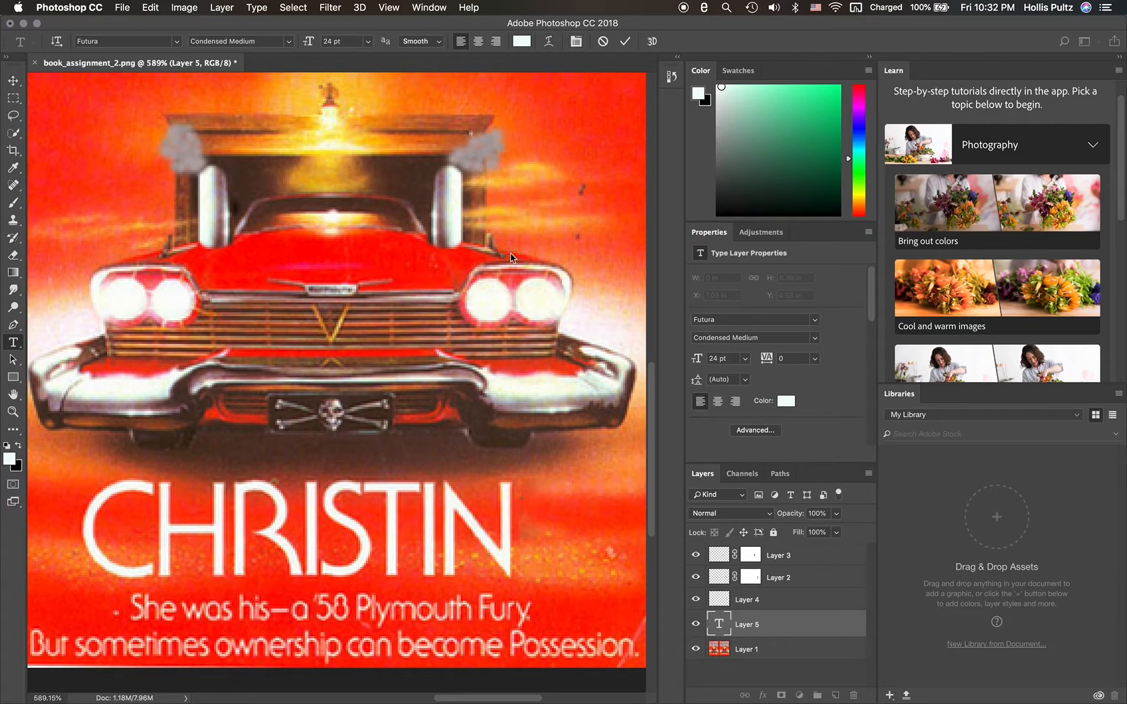
{"action": "left_click", "coordinate": [529, 508]}
{"action": "type", "text": "A"}
{"action": "double_click", "coordinate": [529, 465]}
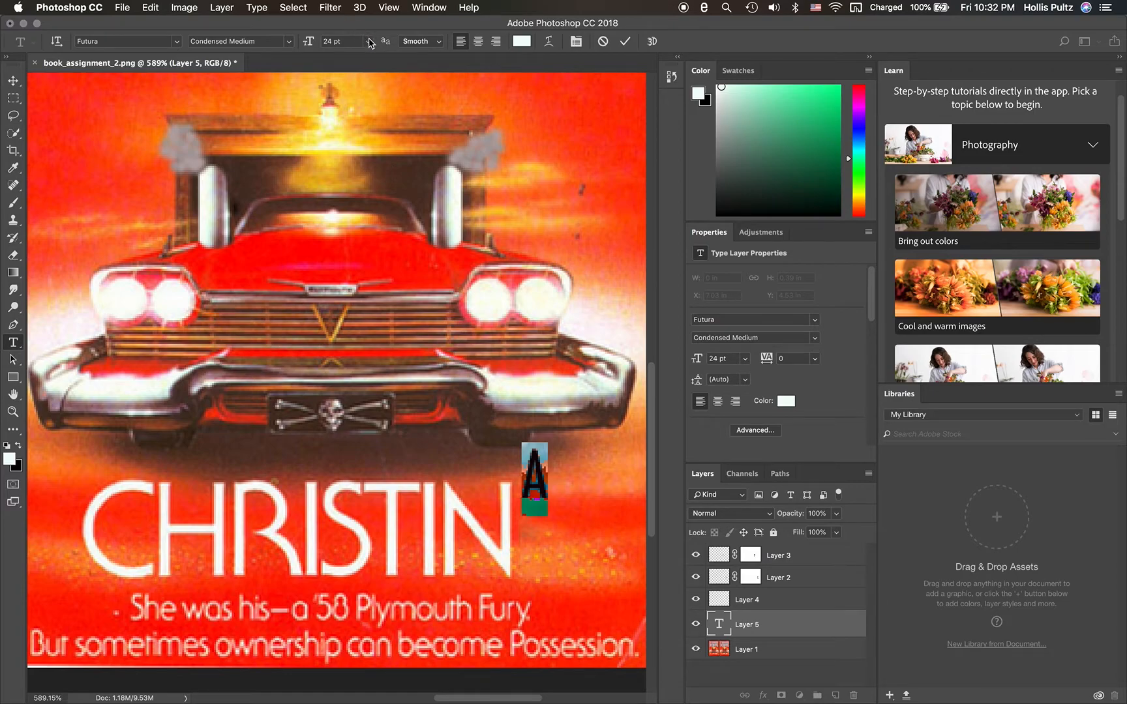
- Set the anti-aliasing of the new letter A to Strong and commit the text
{"action": "left_click", "coordinate": [436, 41]}
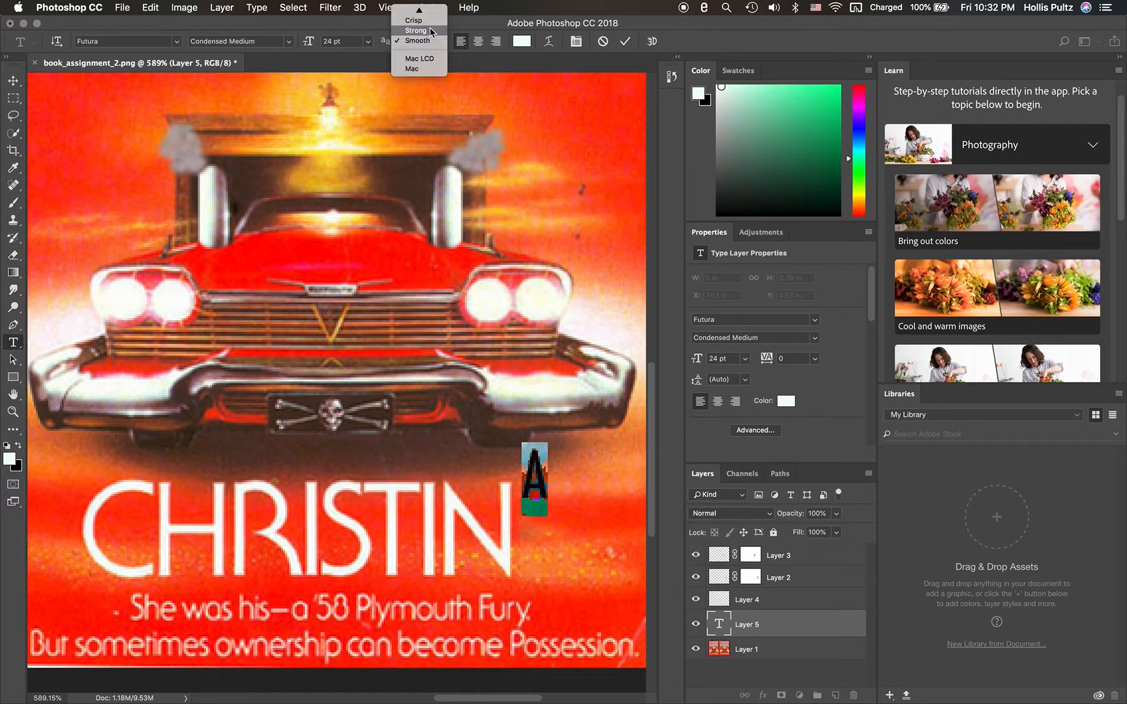
{"action": "left_click", "coordinate": [431, 31]}
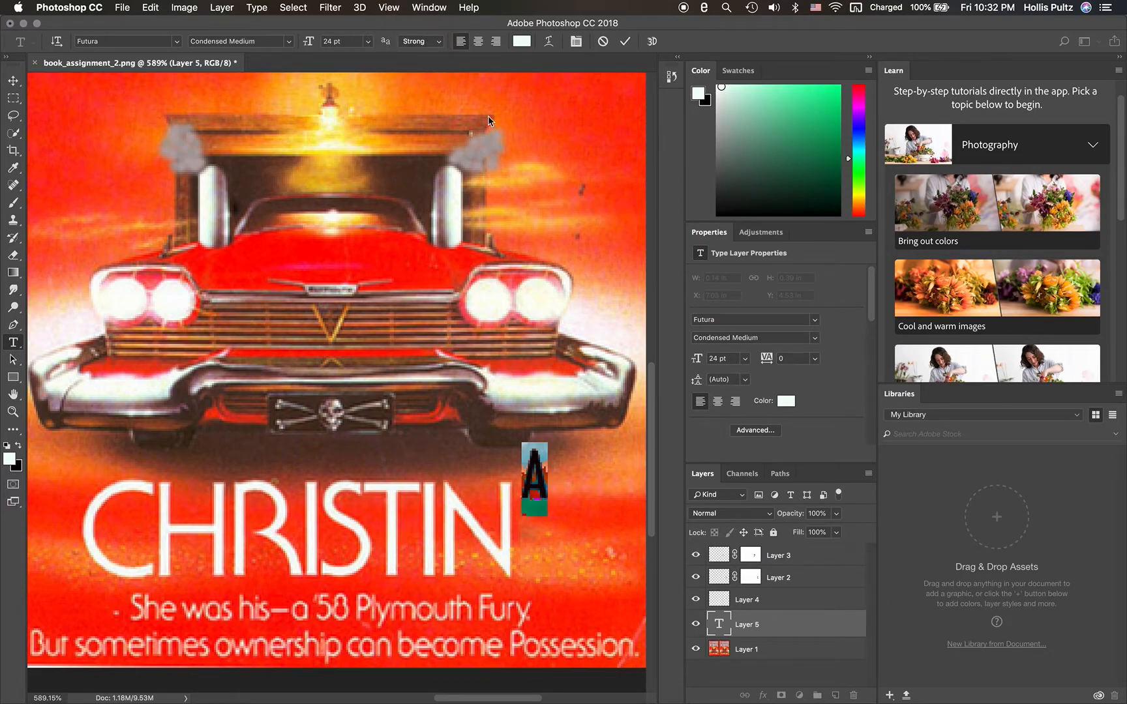
{"action": "key", "text": "super+Return"}
- Enlarge the new letter A to 48 pt
{"action": "left_click", "coordinate": [539, 481]}
{"action": "double_click", "coordinate": [540, 482]}
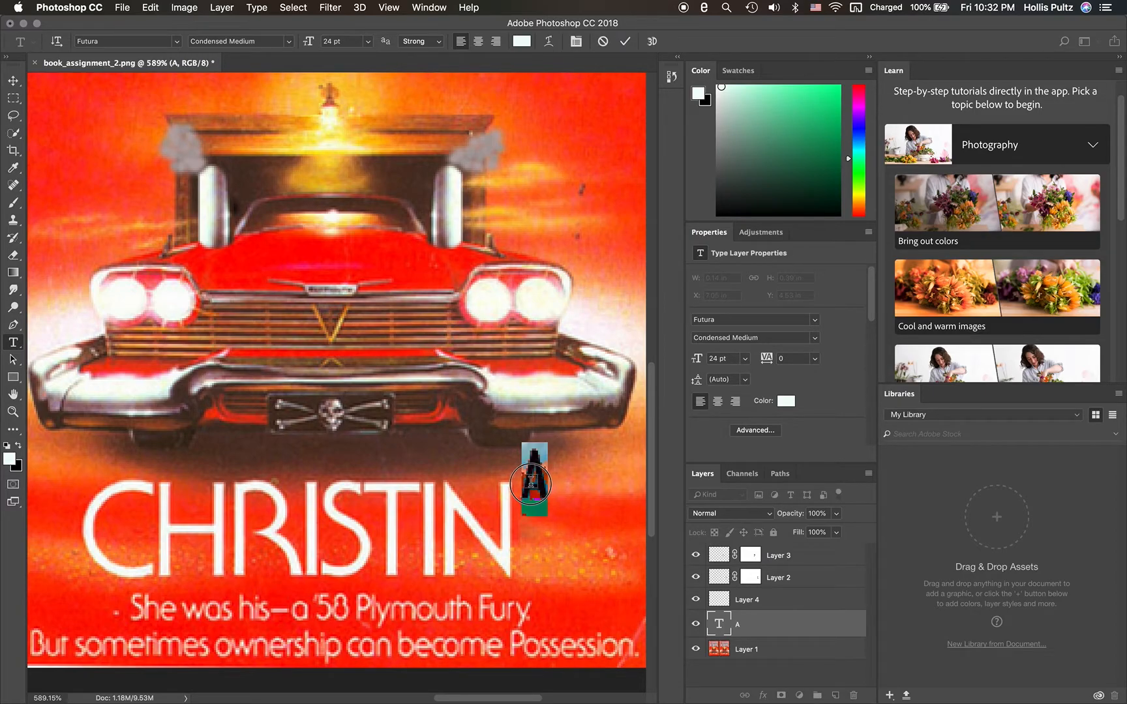
{"action": "left_click", "coordinate": [371, 41]}
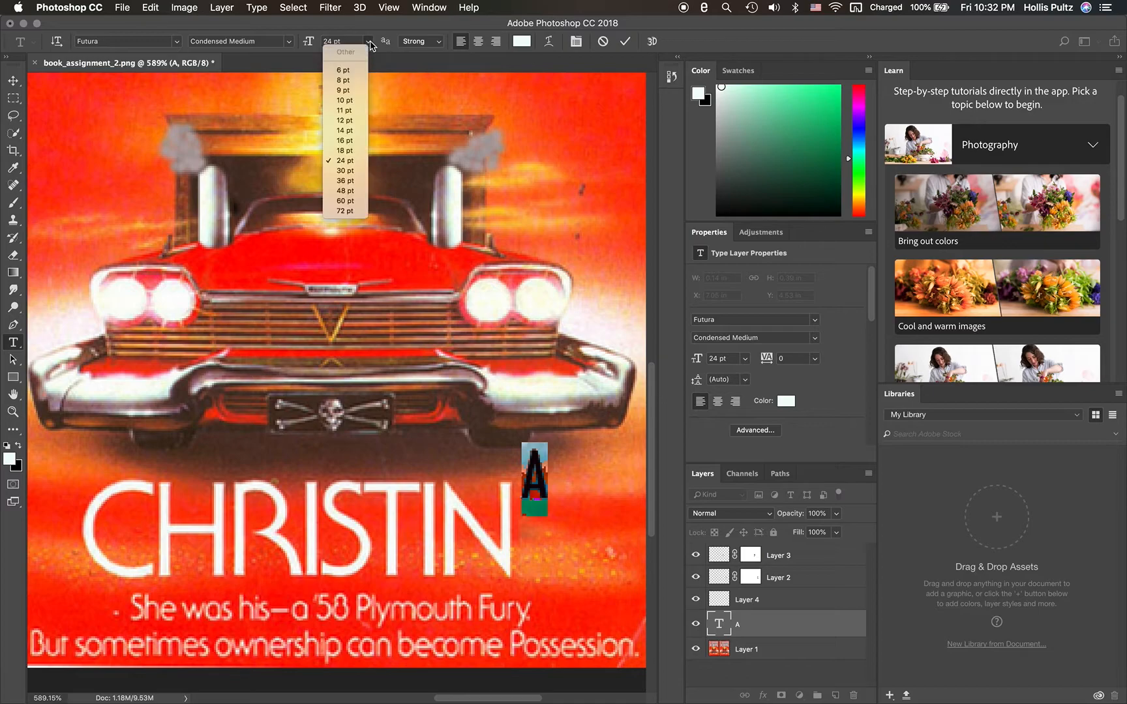
{"action": "left_click", "coordinate": [350, 191]}
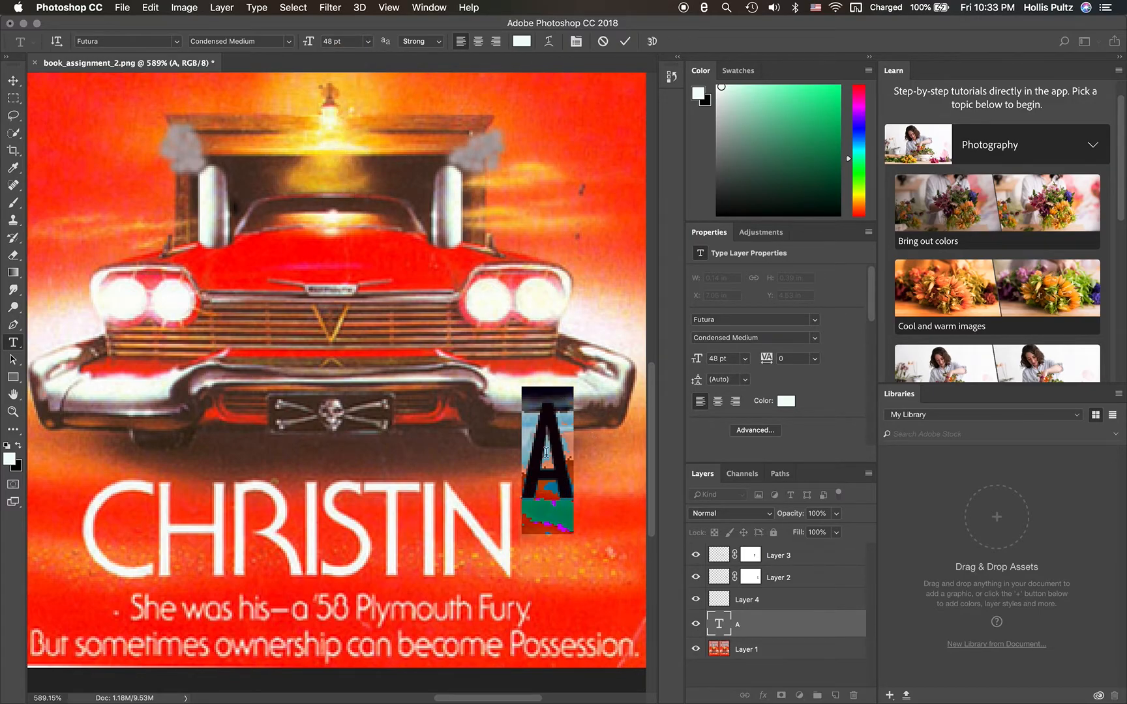
{"action": "left_click", "coordinate": [604, 456]}
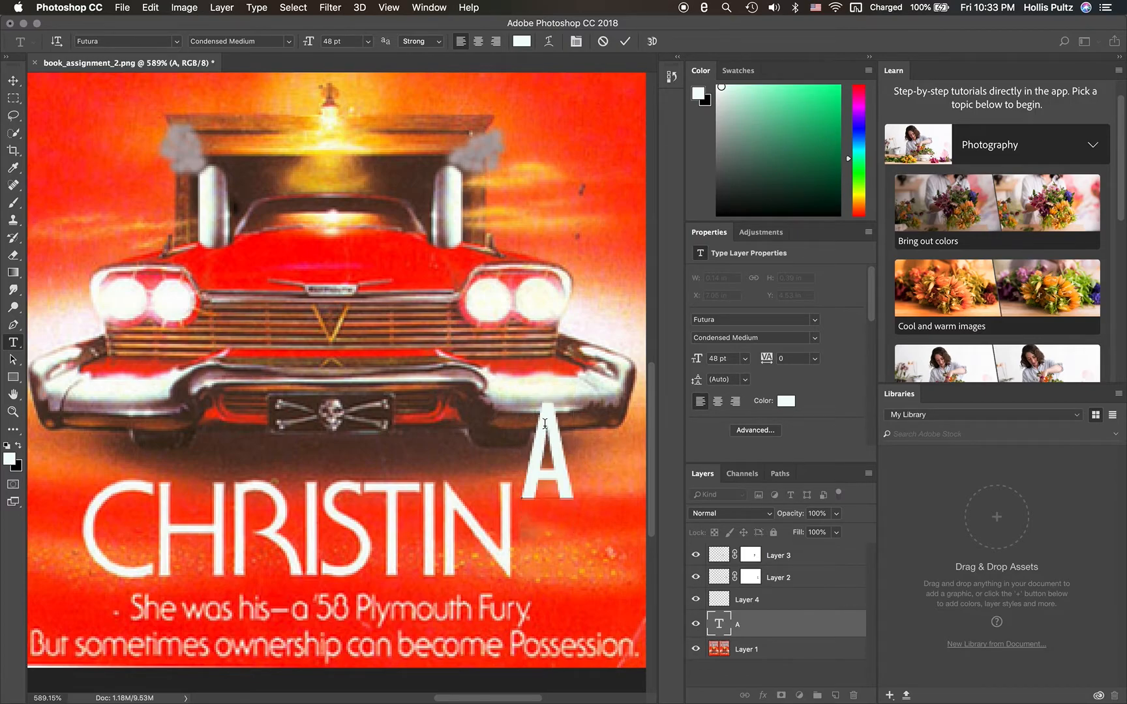
- Move the A down to the title's baseline right after the N, at about X 7.04 in, Y 4.65 in
{"action": "left_click", "coordinate": [13, 80]}
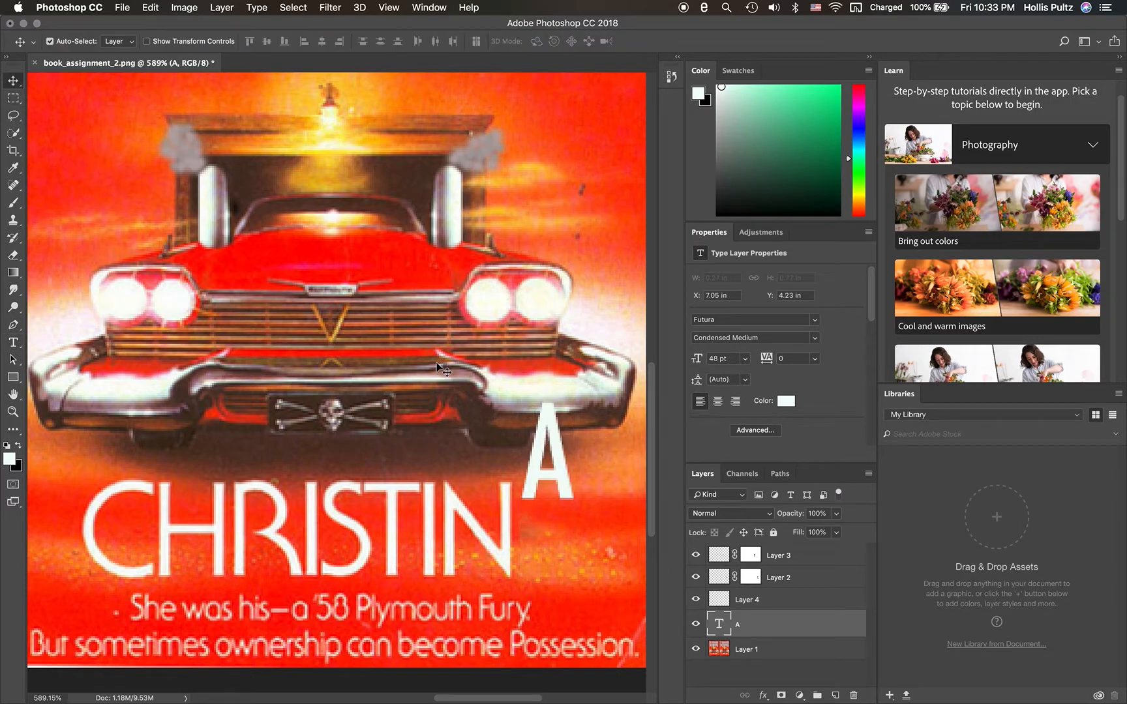
{"action": "left_click_drag", "start_coordinate": [539, 452], "coordinate": [536, 534]}
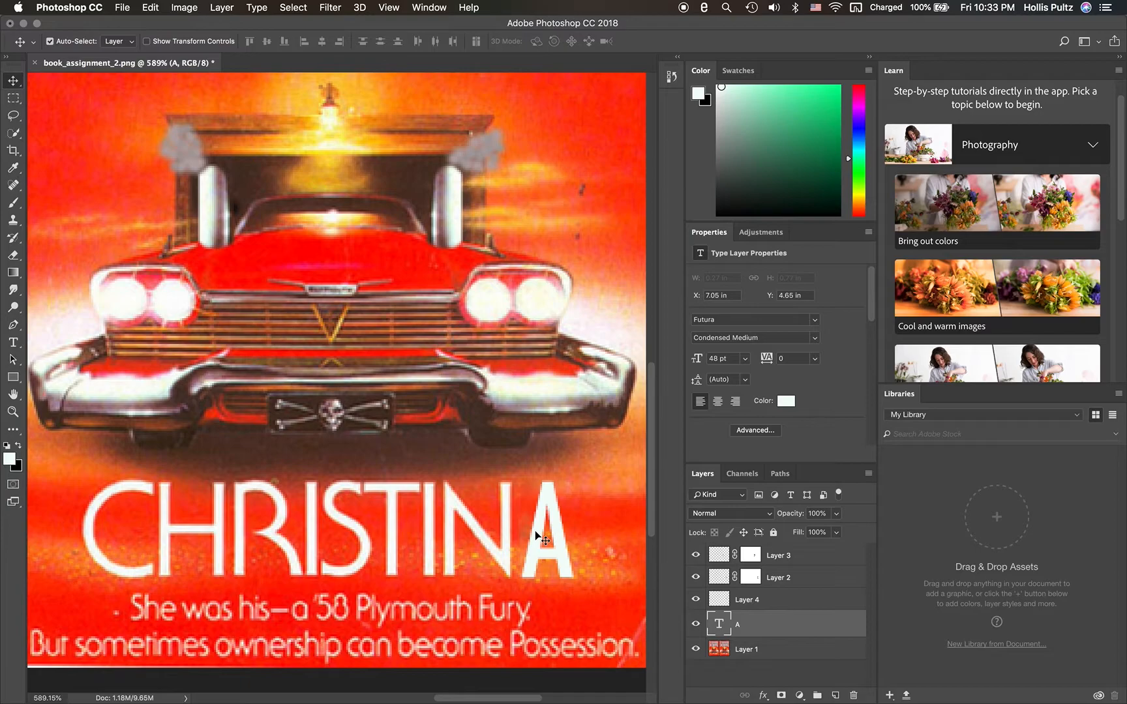
{"action": "key", "text": "Left"}
{"action": "key", "text": "Left"}
{"action": "key", "text": "Right"}
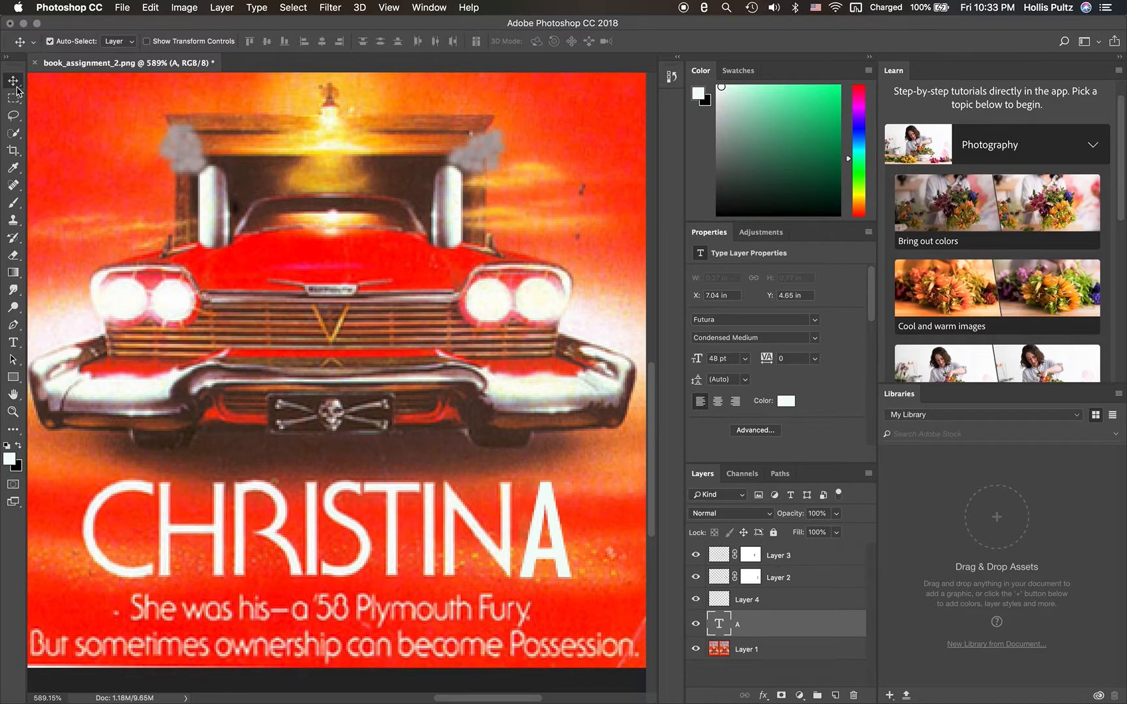
- Set the anti-aliasing of the title's letter A to Crisp and commit the text
{"action": "left_click", "coordinate": [14, 344]}
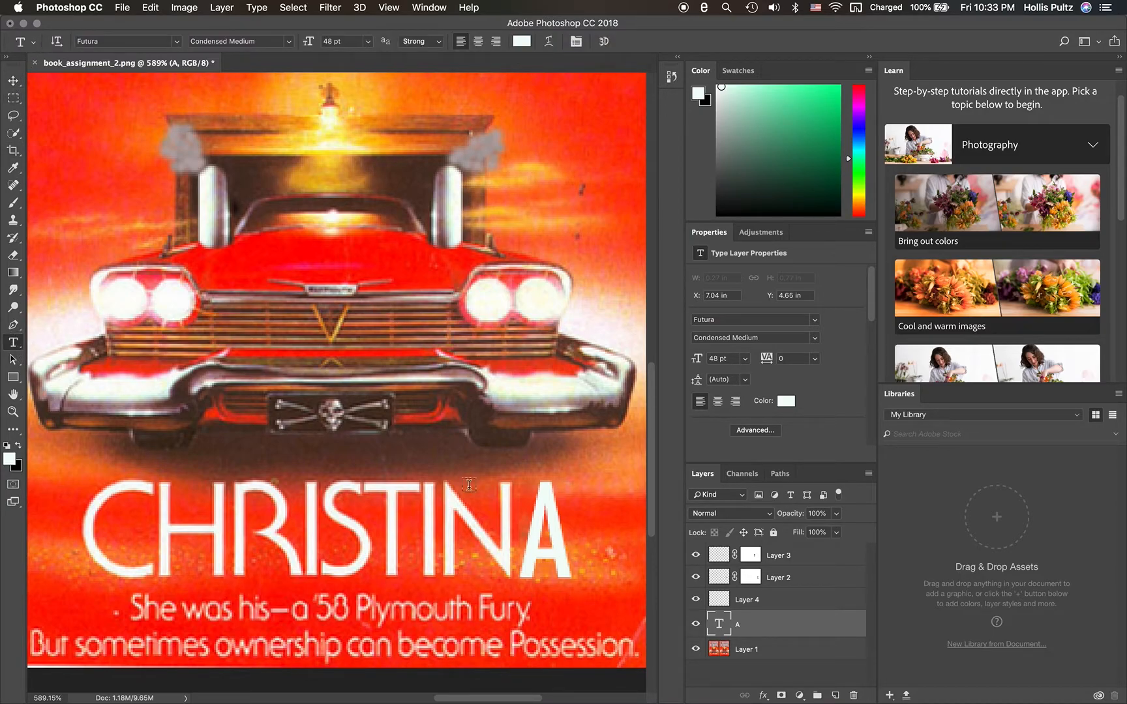
{"action": "double_click", "coordinate": [542, 535]}
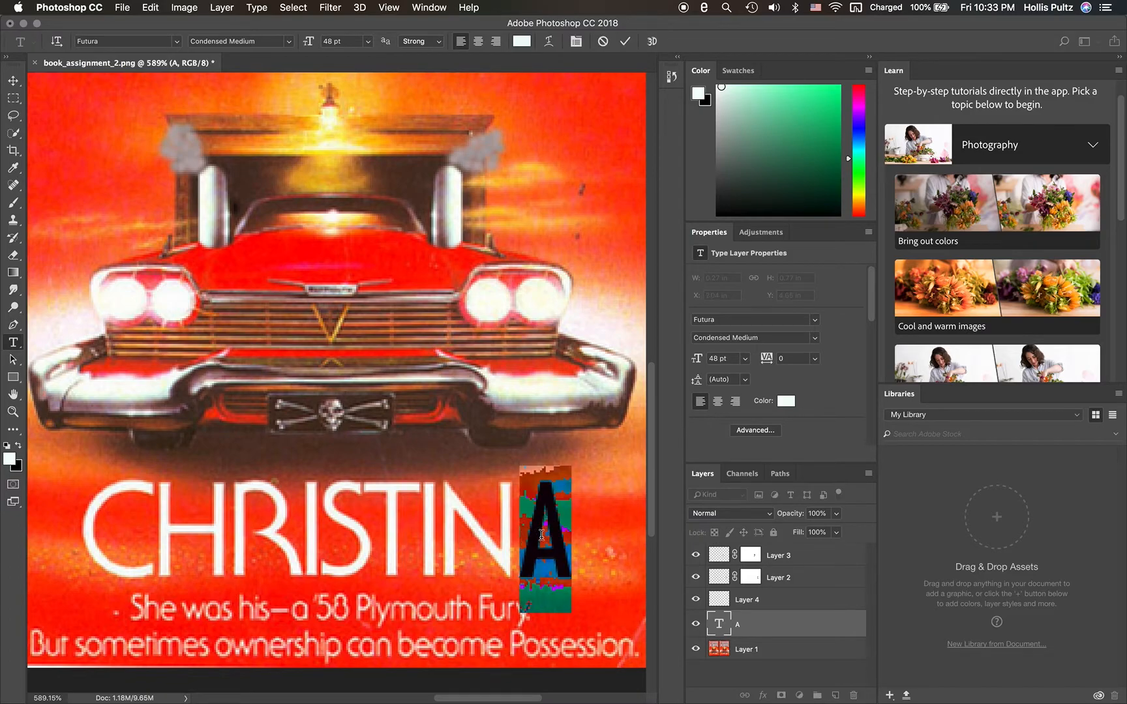
{"action": "left_click", "coordinate": [434, 41]}
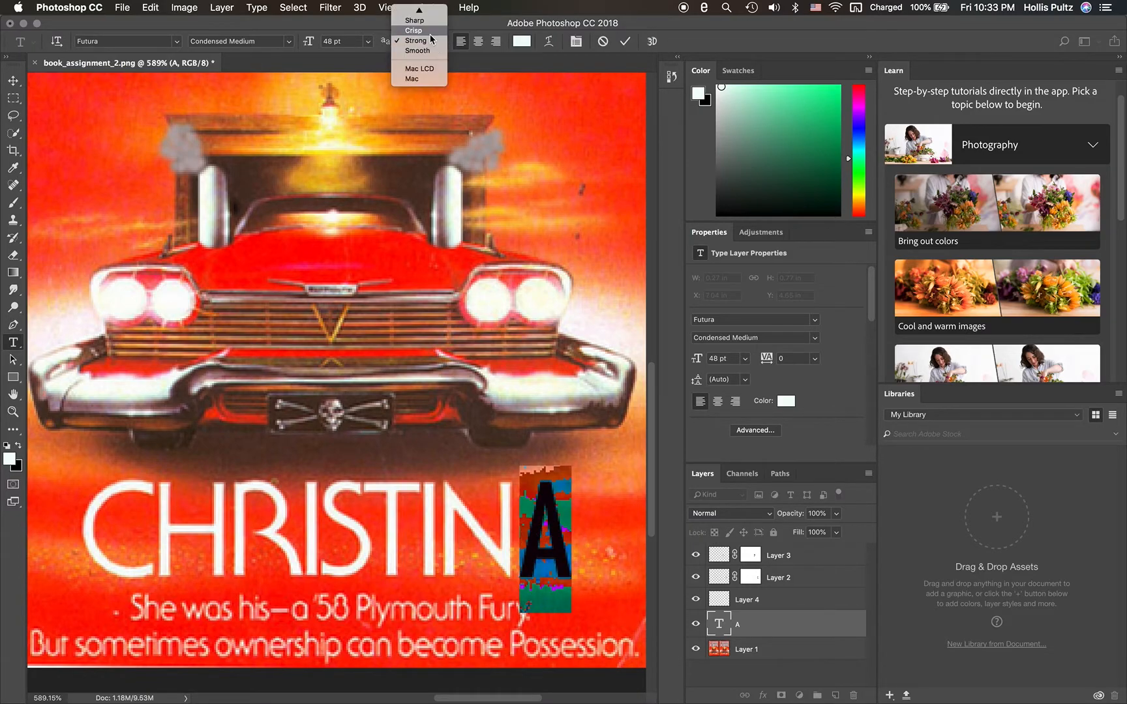
{"action": "left_click", "coordinate": [428, 30]}
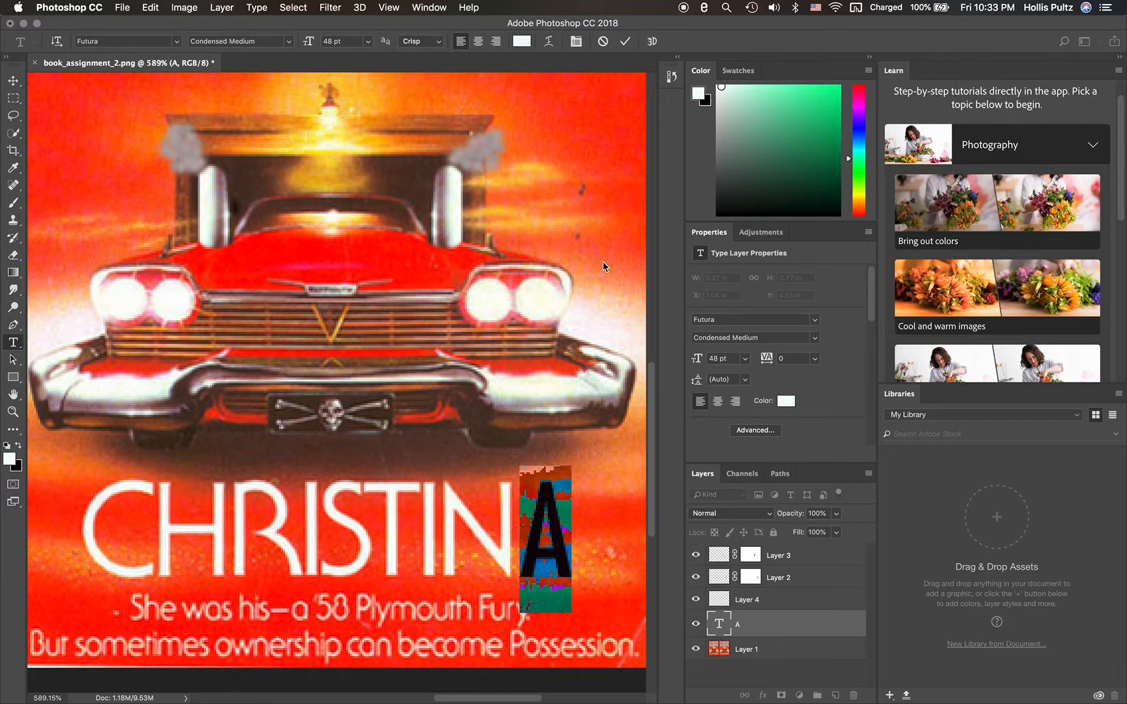
{"action": "key", "text": "super+Return"}
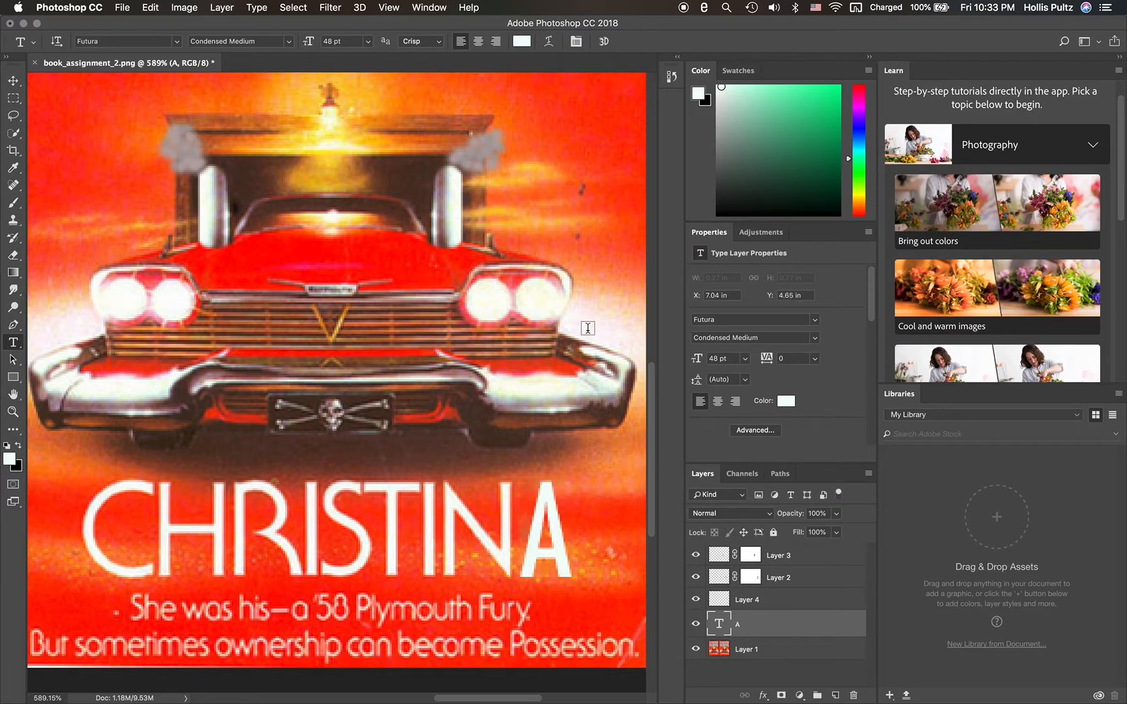
- Set the anti-aliasing of the title's letter A to Sharp and commit the text
{"action": "left_click", "coordinate": [547, 504]}
{"action": "double_click", "coordinate": [547, 504]}
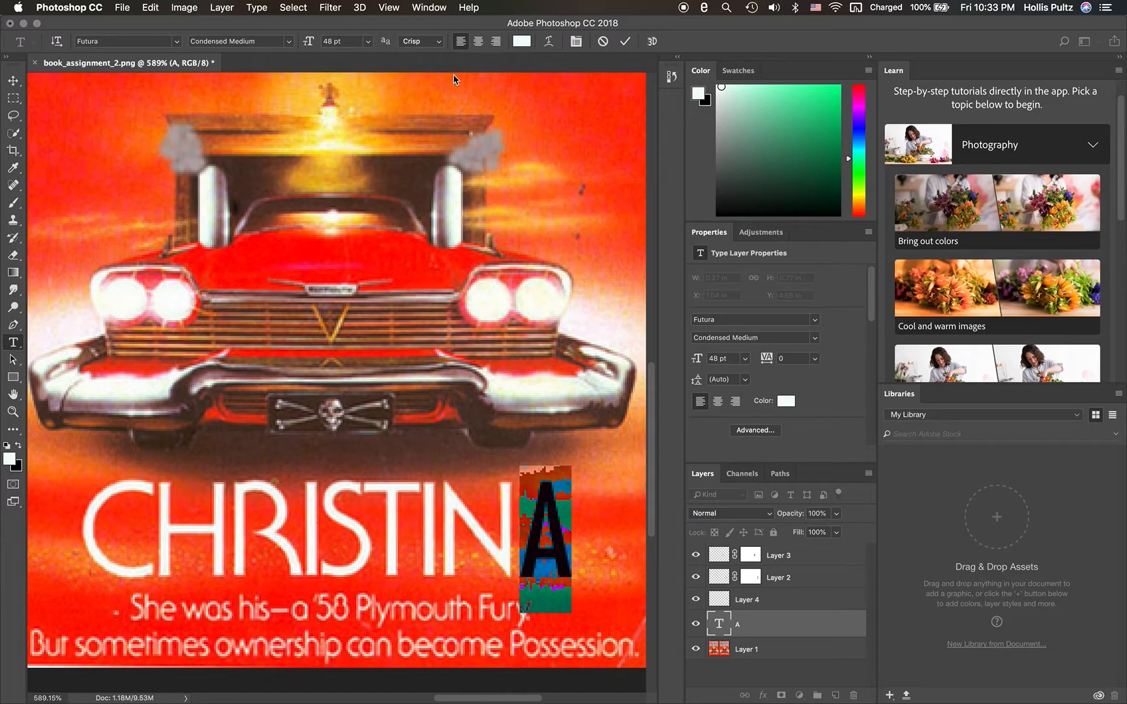
{"action": "left_click", "coordinate": [437, 40]}
{"action": "left_click", "coordinate": [433, 32]}
{"action": "left_click", "coordinate": [593, 309]}
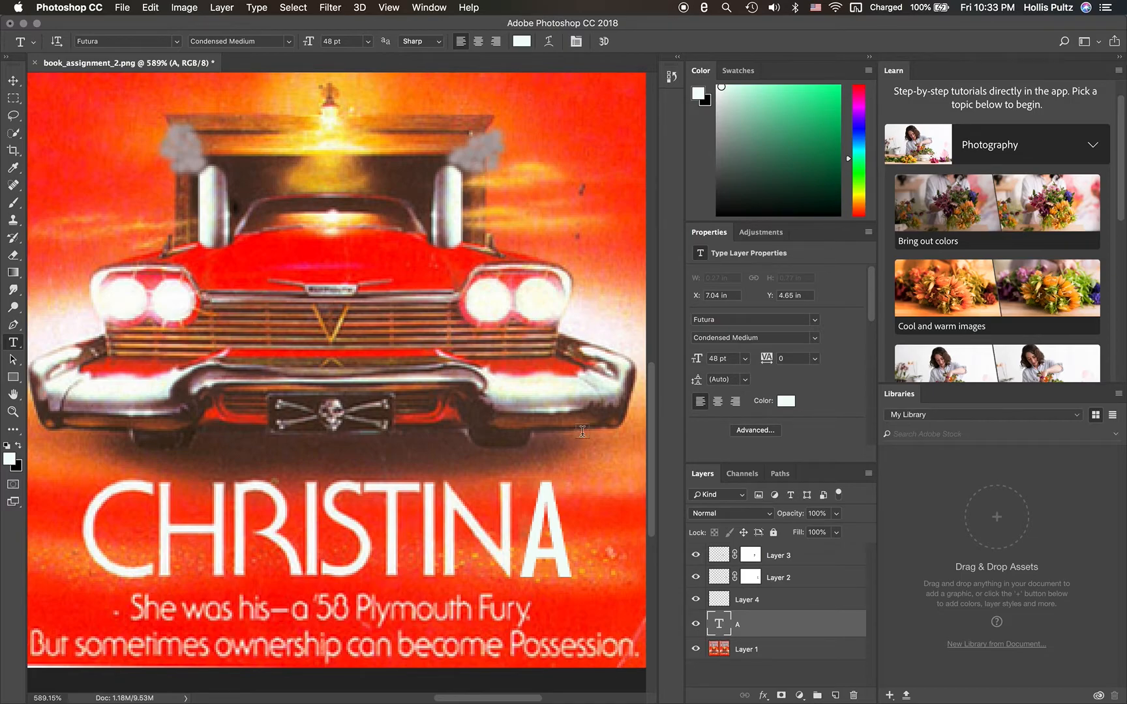
- Set the anti-aliasing of the title's letter A to None and commit the text
{"action": "left_click_drag", "start_coordinate": [560, 506], "coordinate": [529, 503]}
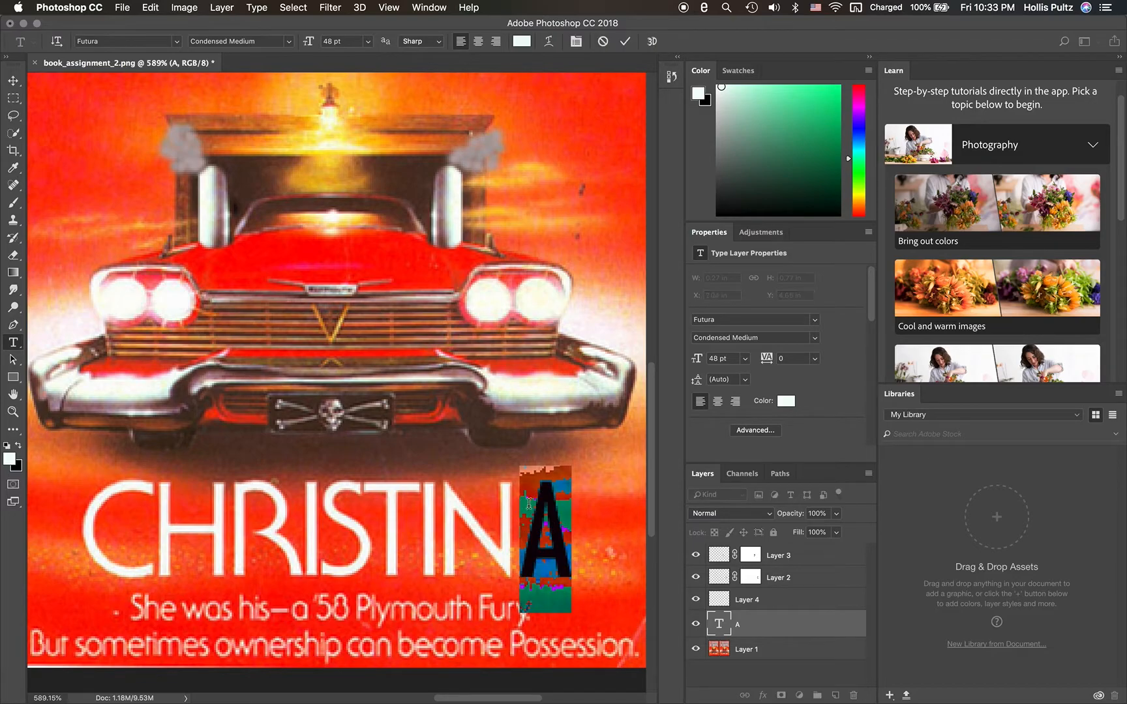
{"action": "left_click", "coordinate": [436, 42]}
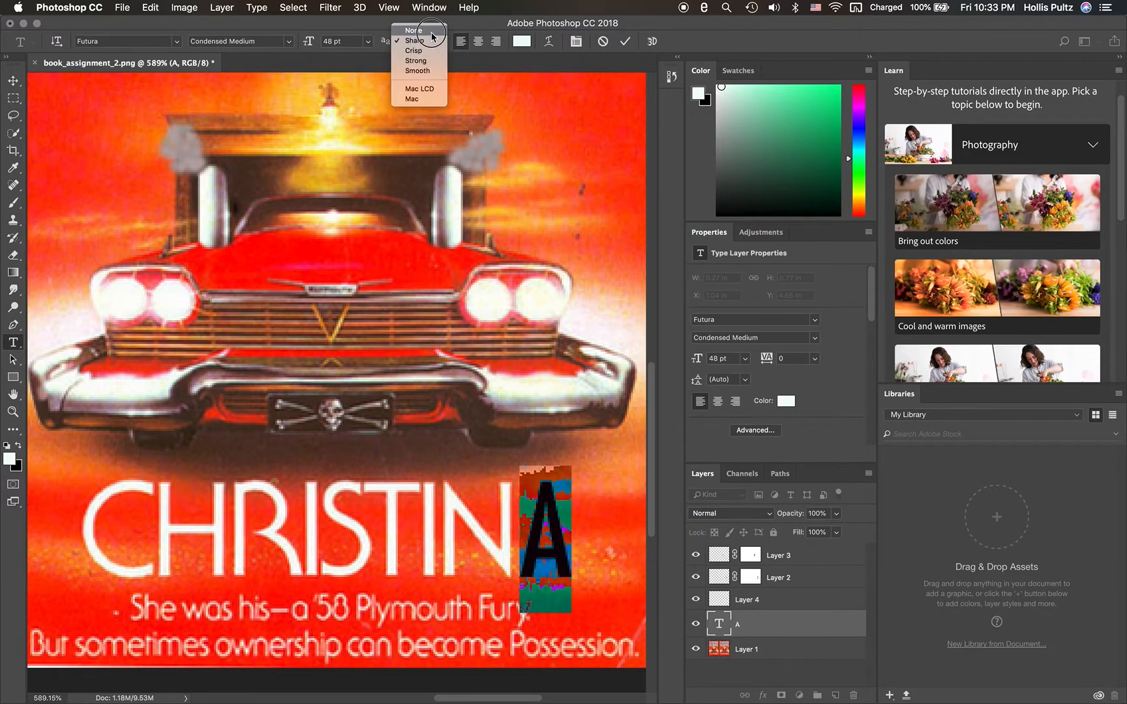
{"action": "left_click", "coordinate": [414, 30]}
{"action": "left_click", "coordinate": [580, 346]}
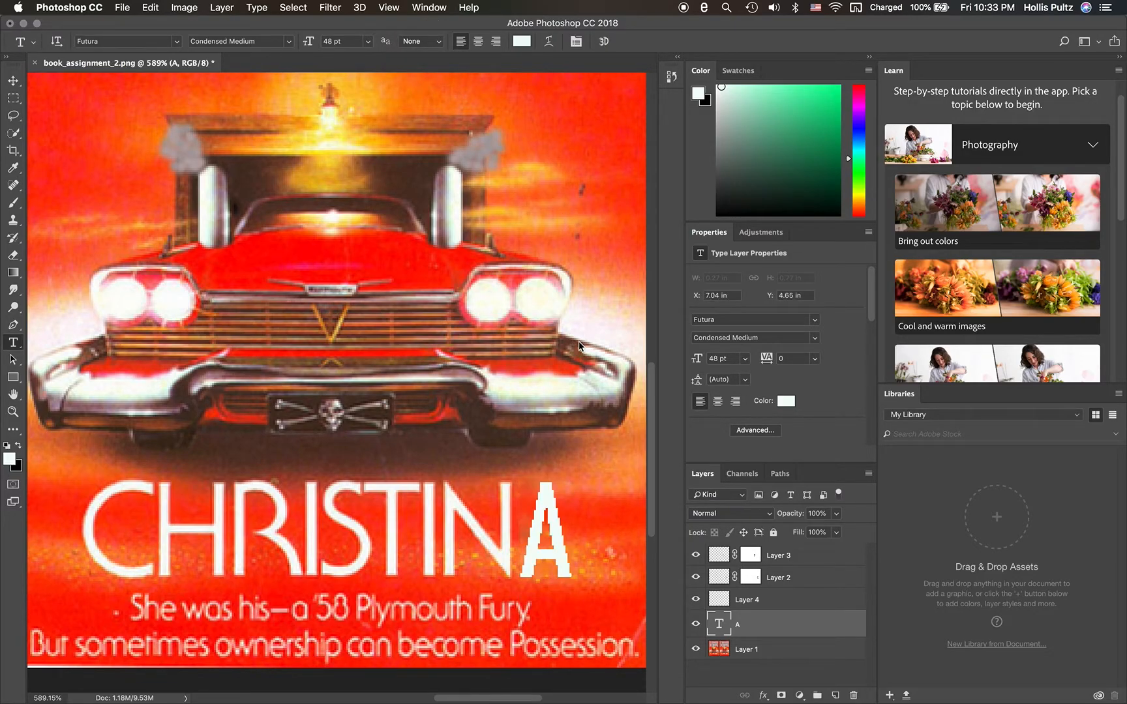
- Set the anti-aliasing of the title's letter A to Strong and commit the text
{"action": "left_click_drag", "start_coordinate": [573, 527], "coordinate": [529, 533]}
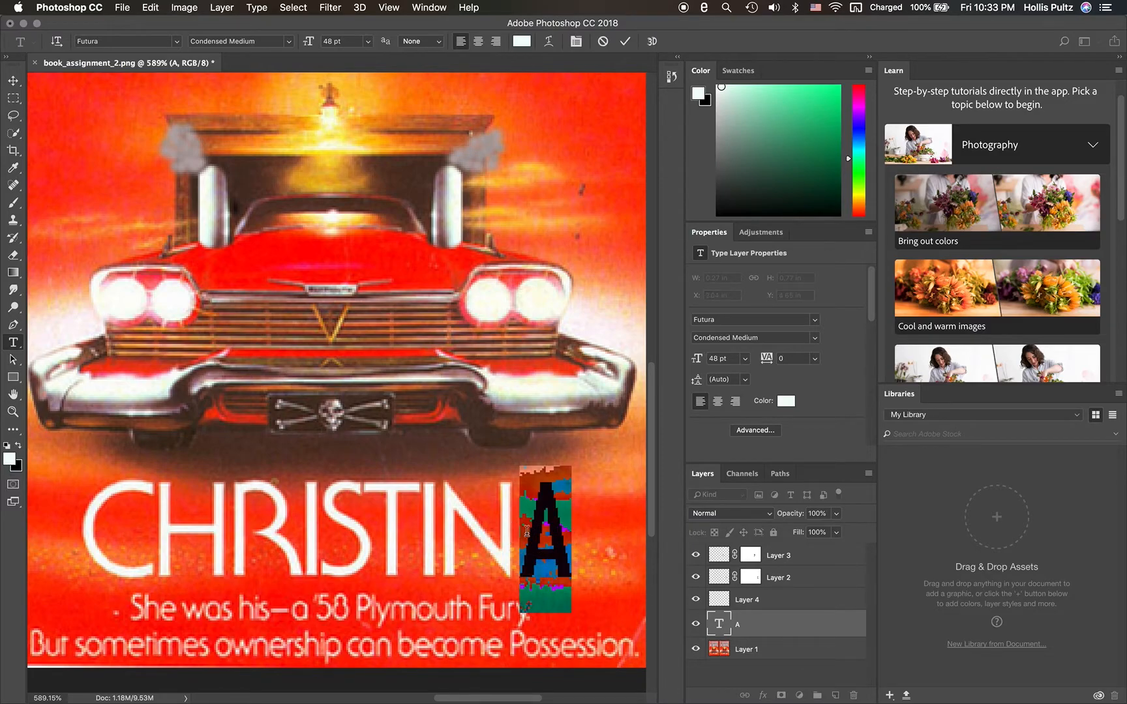
{"action": "left_click", "coordinate": [437, 41]}
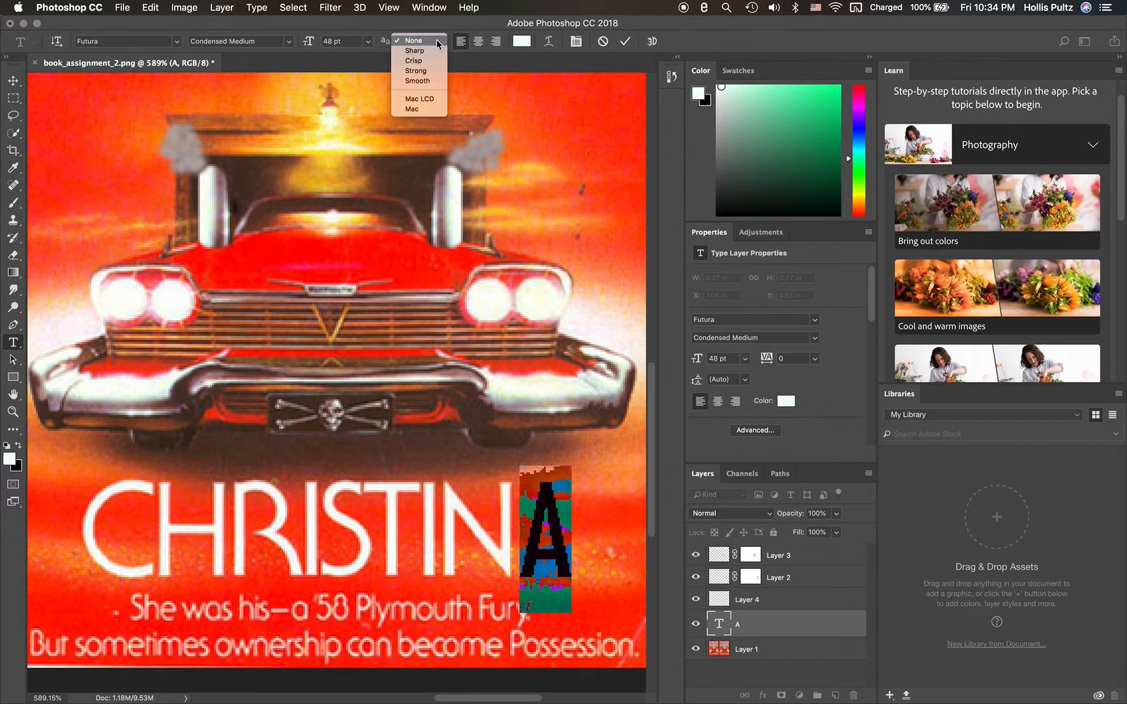
{"action": "left_click", "coordinate": [428, 76]}
{"action": "left_click", "coordinate": [507, 221]}
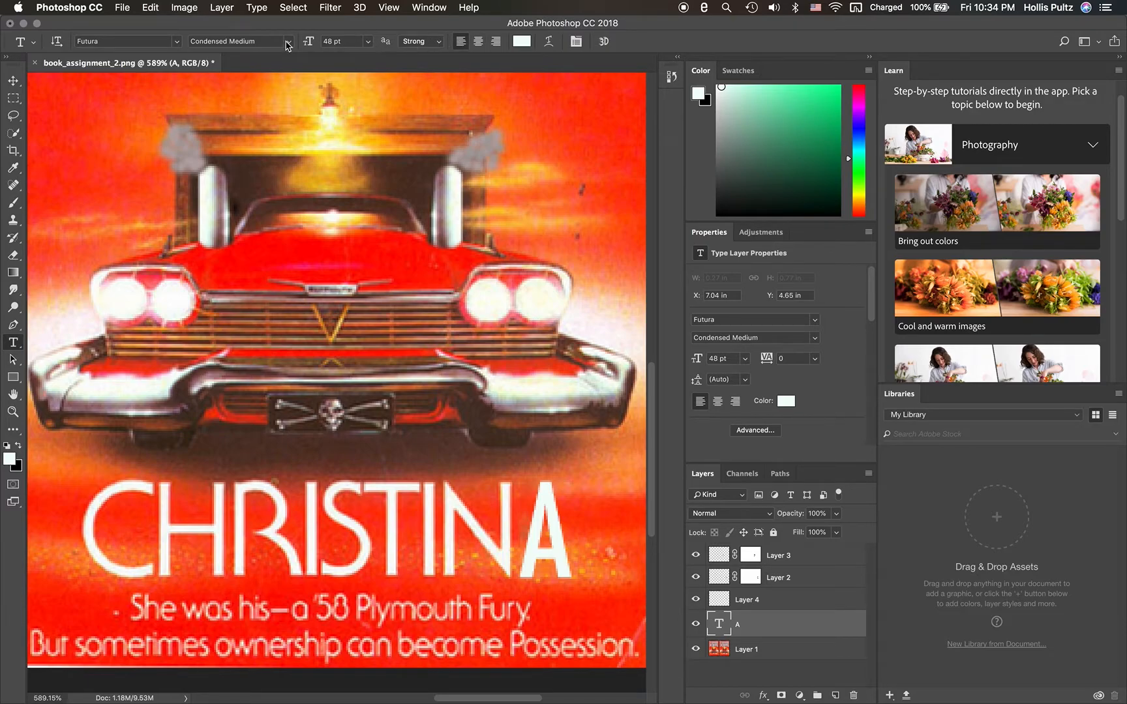
- Check the available Futura styles for the title's letter A, keeping Condensed Medium
{"action": "left_click", "coordinate": [550, 521]}
{"action": "left_click_drag", "start_coordinate": [549, 522], "coordinate": [539, 522]}
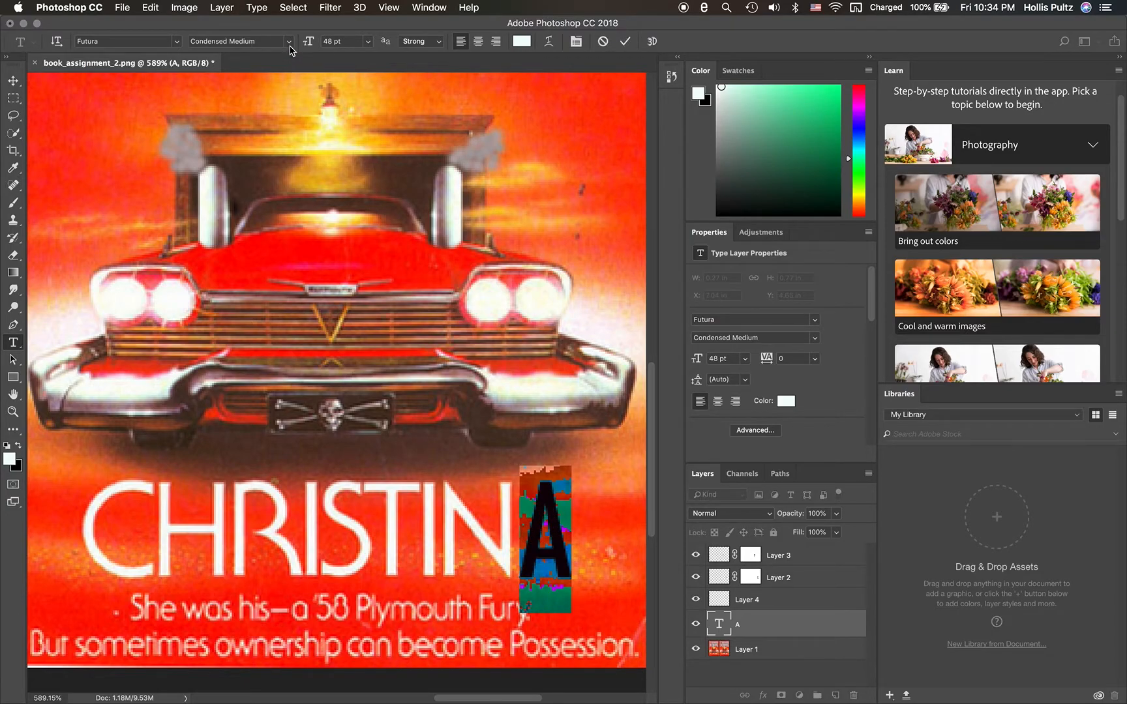
{"action": "left_click", "coordinate": [289, 43]}
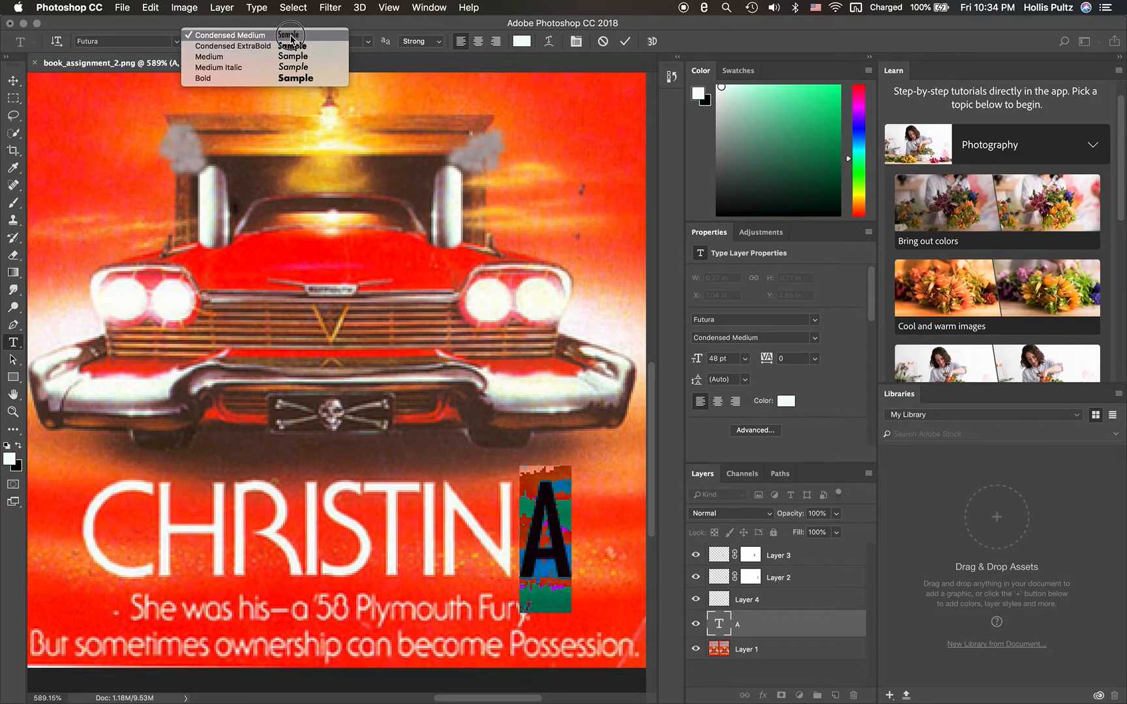
{"action": "left_click", "coordinate": [303, 36]}
{"action": "left_click", "coordinate": [542, 320]}
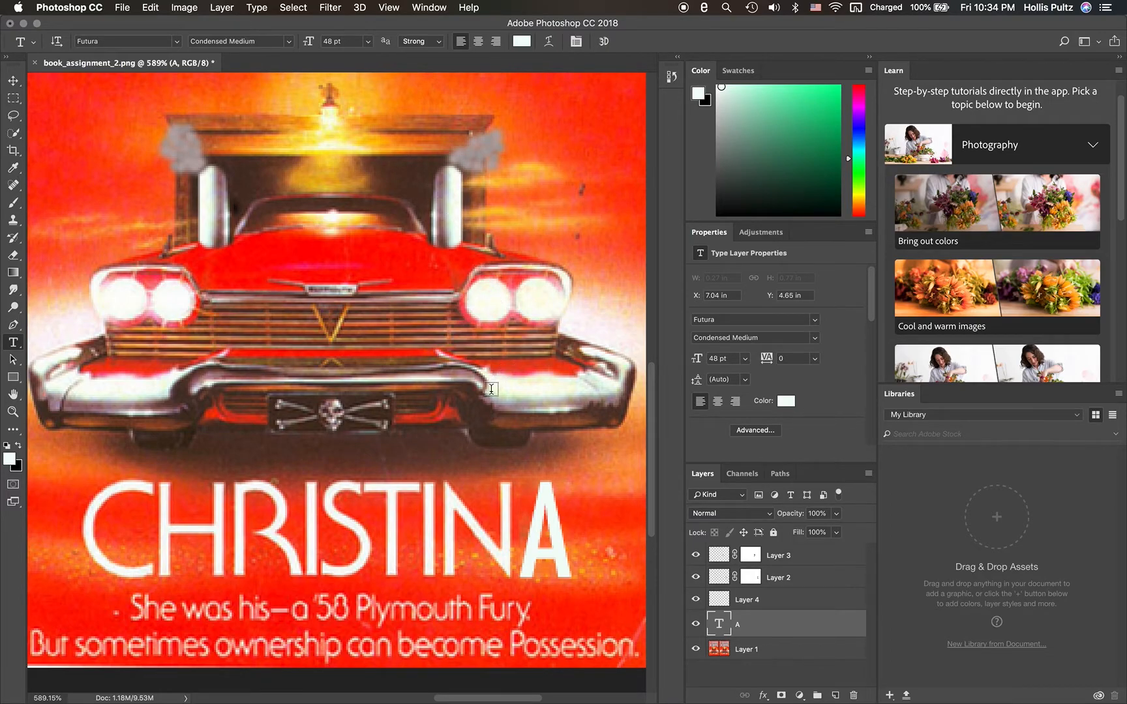
- Set up the Spot Healing Brush on Layer 1 with a 30 px size and 36% hardness
{"action": "scroll", "coordinate": [458, 410], "scroll_direction": "down", "scroll_amount": 3}
{"action": "scroll", "coordinate": [458, 409], "scroll_direction": "down", "scroll_amount": 8}
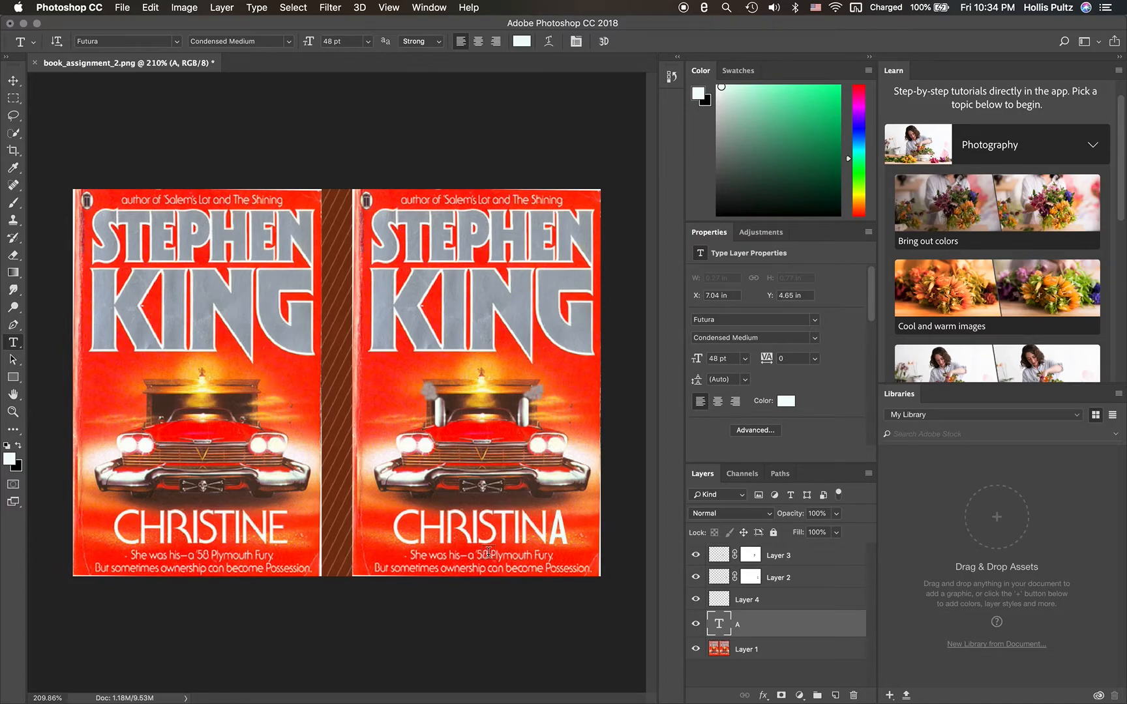
{"action": "scroll", "coordinate": [488, 551], "scroll_direction": "up", "scroll_amount": 5}
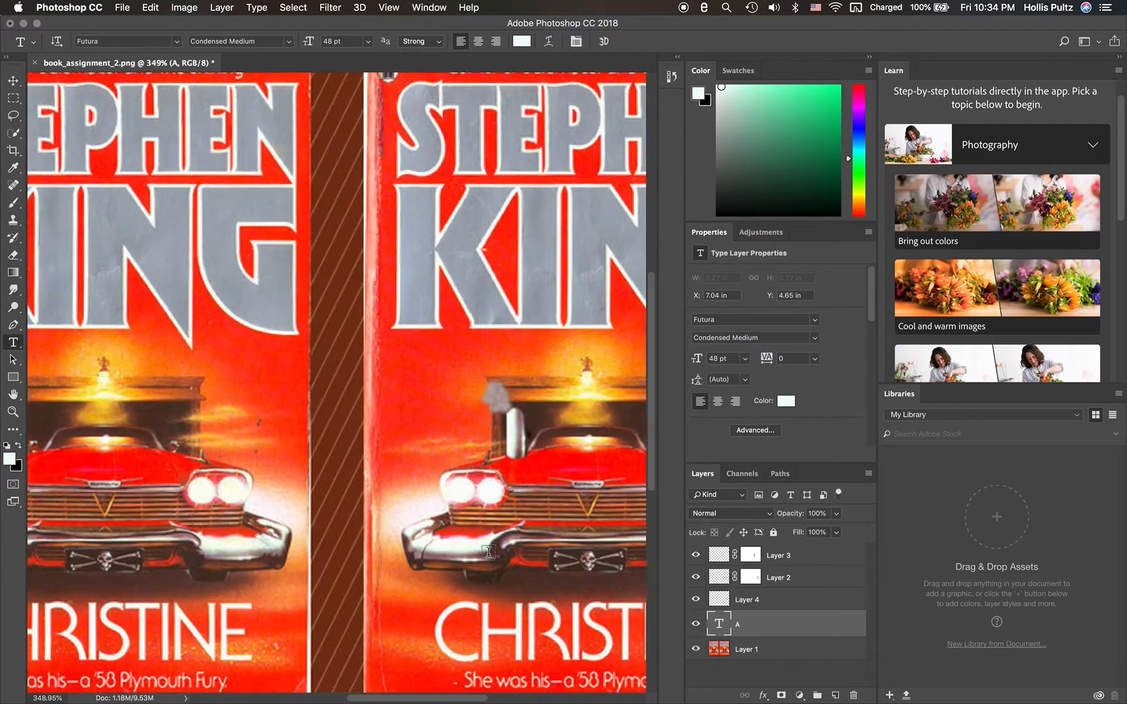
{"action": "scroll", "coordinate": [488, 552], "scroll_direction": "down", "scroll_amount": 5}
{"action": "scroll", "coordinate": [488, 552], "scroll_direction": "right", "scroll_amount": 4}
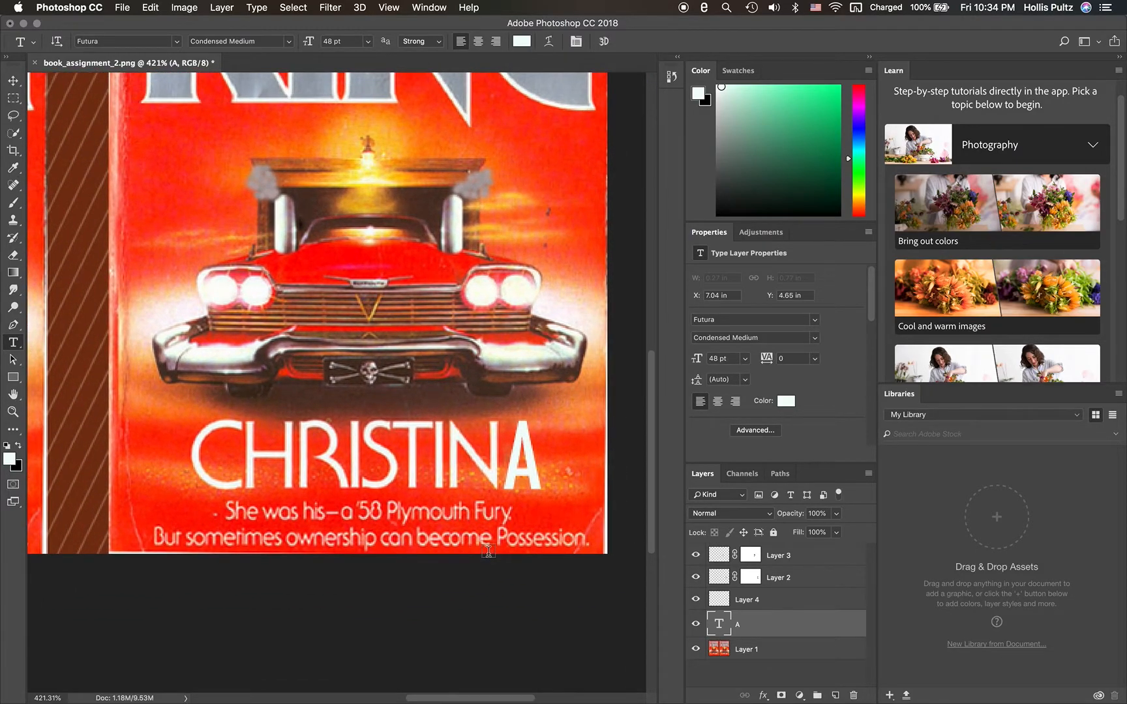
{"action": "scroll", "coordinate": [488, 552], "scroll_direction": "up", "scroll_amount": 2}
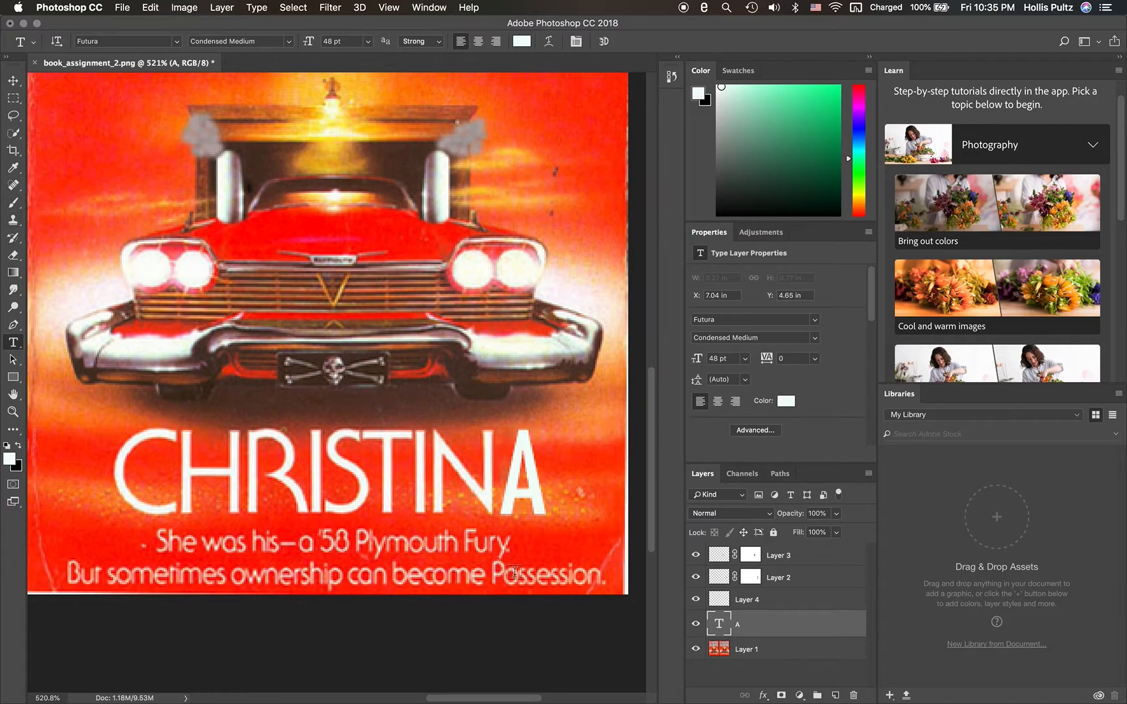
{"action": "left_click", "coordinate": [724, 653]}
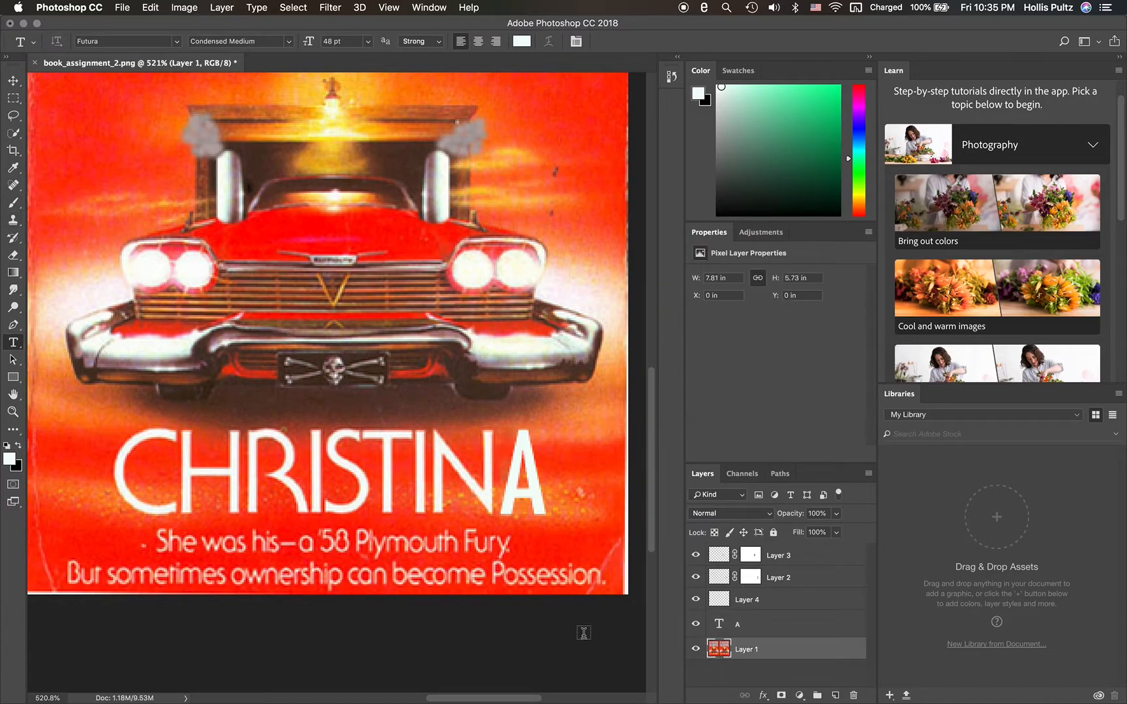
{"action": "left_click", "coordinate": [13, 188]}
{"action": "left_click", "coordinate": [71, 42]}
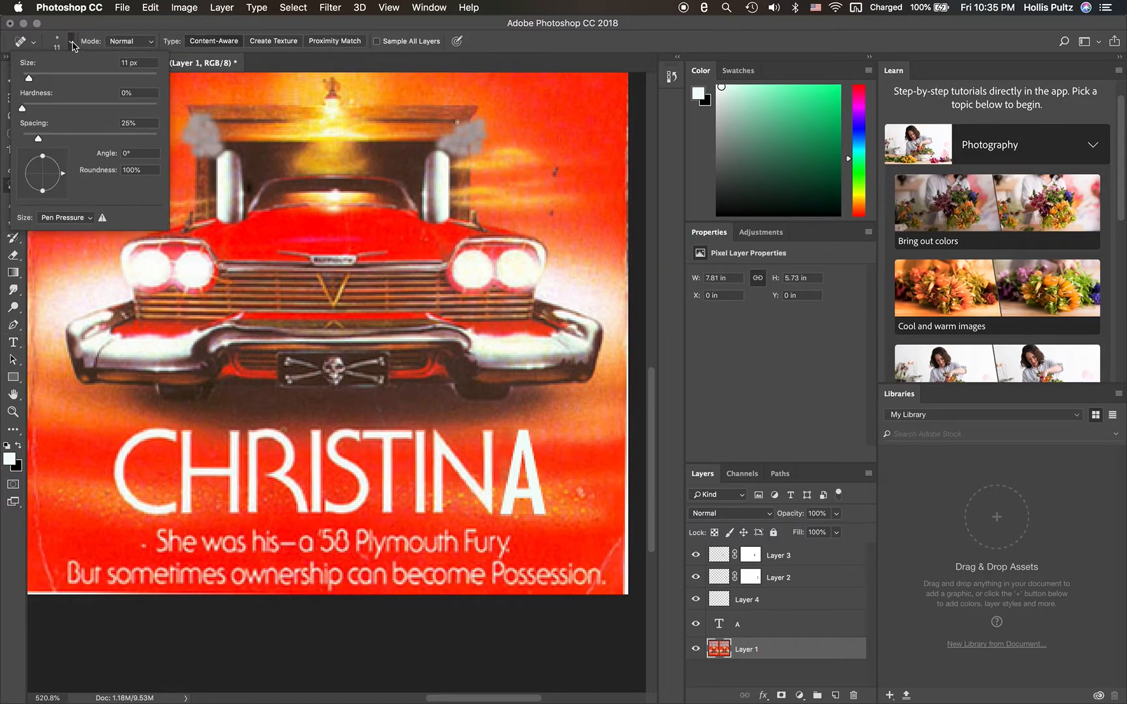
{"action": "left_click_drag", "start_coordinate": [22, 109], "coordinate": [77, 111]}
{"action": "left_click", "coordinate": [126, 63]}
{"action": "key", "text": "BackSpace"}
{"action": "type", "text": "30"}
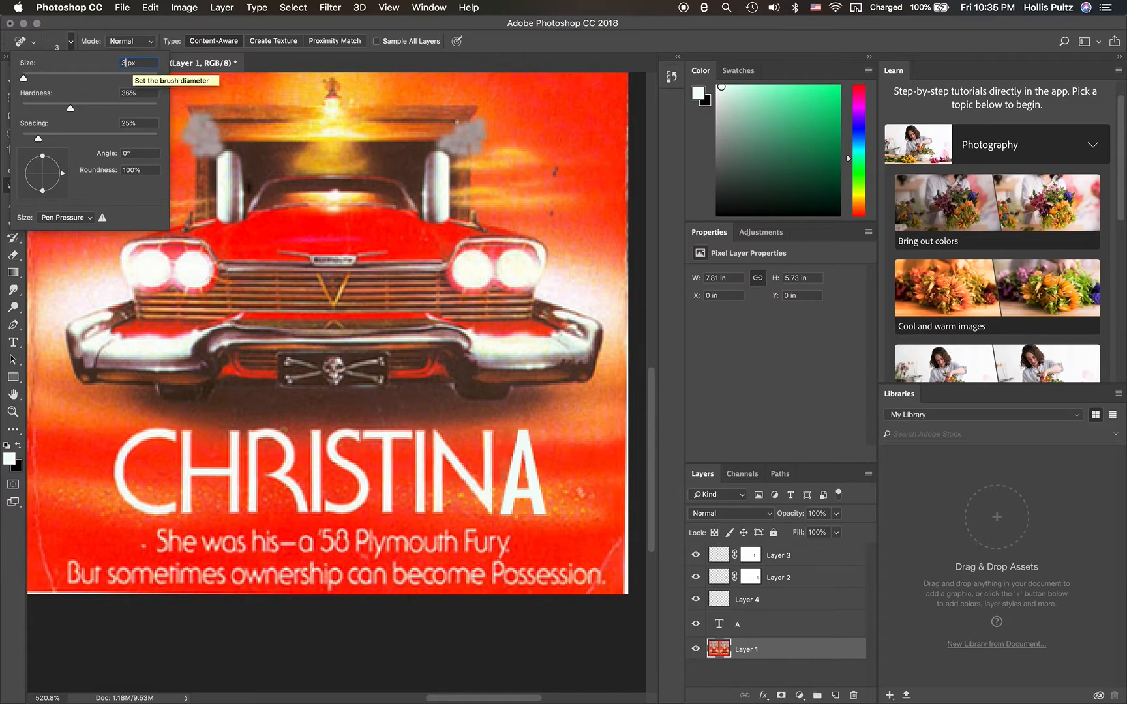
{"action": "key", "text": "Return"}
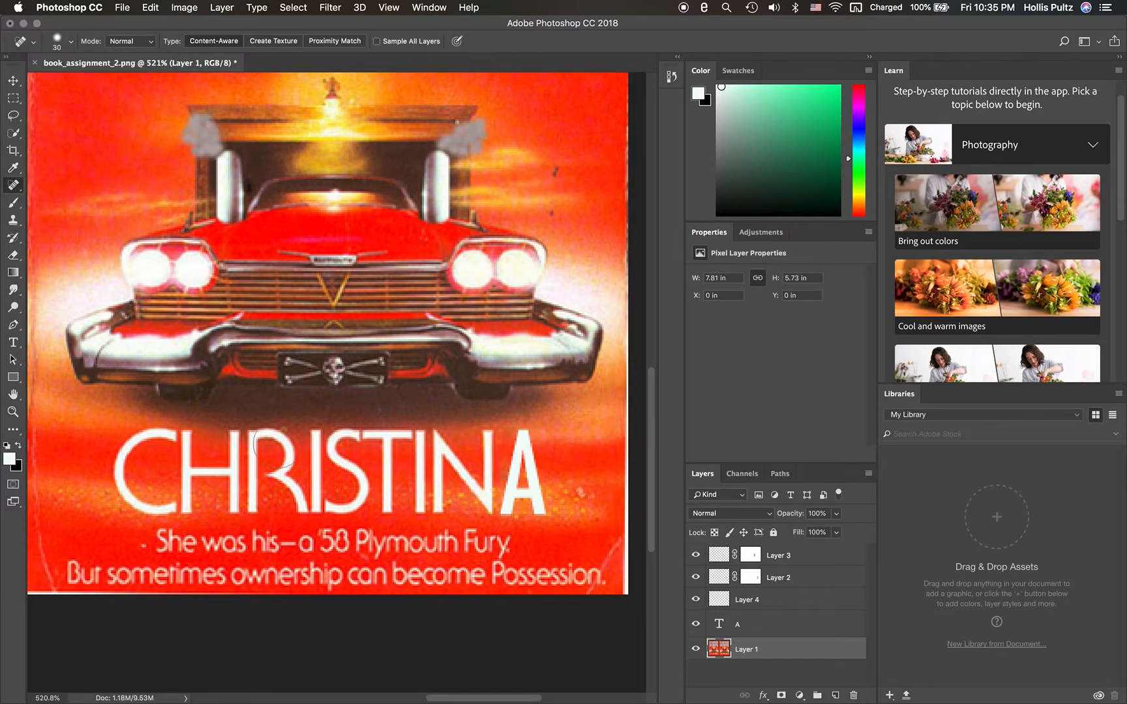
{"action": "left_click", "coordinate": [16, 466]}
{"action": "left_click", "coordinate": [11, 461]}
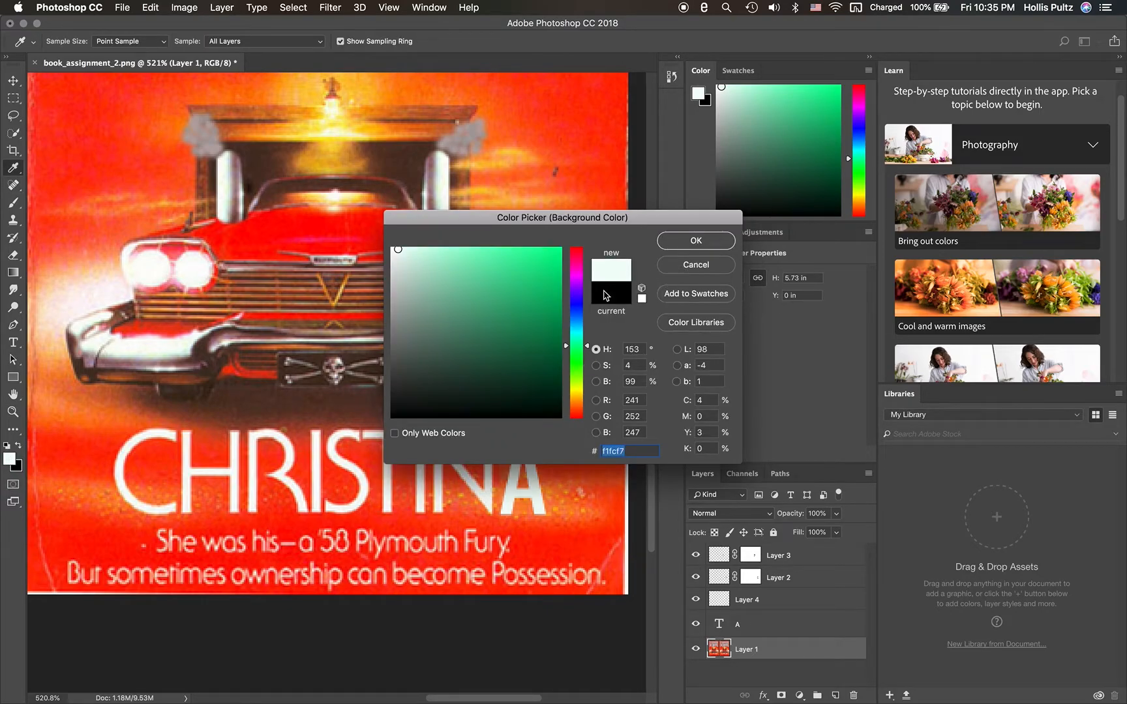
{"action": "key", "text": "Escape"}
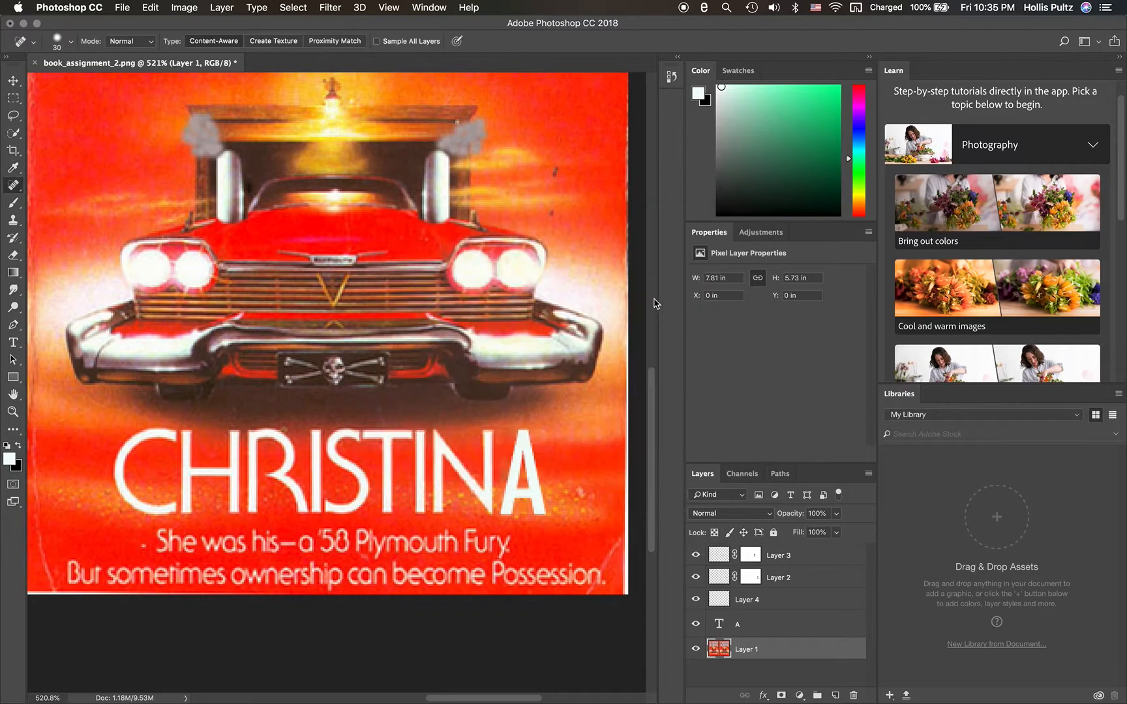
- Set the foreground colour to black
{"action": "left_click", "coordinate": [9, 459]}
{"action": "left_click", "coordinate": [435, 381]}
{"action": "left_click_drag", "start_coordinate": [435, 381], "coordinate": [379, 449]}
{"action": "left_click", "coordinate": [675, 244]}
- Heal away the white strip along the outer right edge of the CHRISTINA cover, redoing the undone stroke beside the title
{"action": "left_click_drag", "start_coordinate": [630, 497], "coordinate": [634, 540]}
{"action": "left_click_drag", "start_coordinate": [637, 568], "coordinate": [637, 585]}
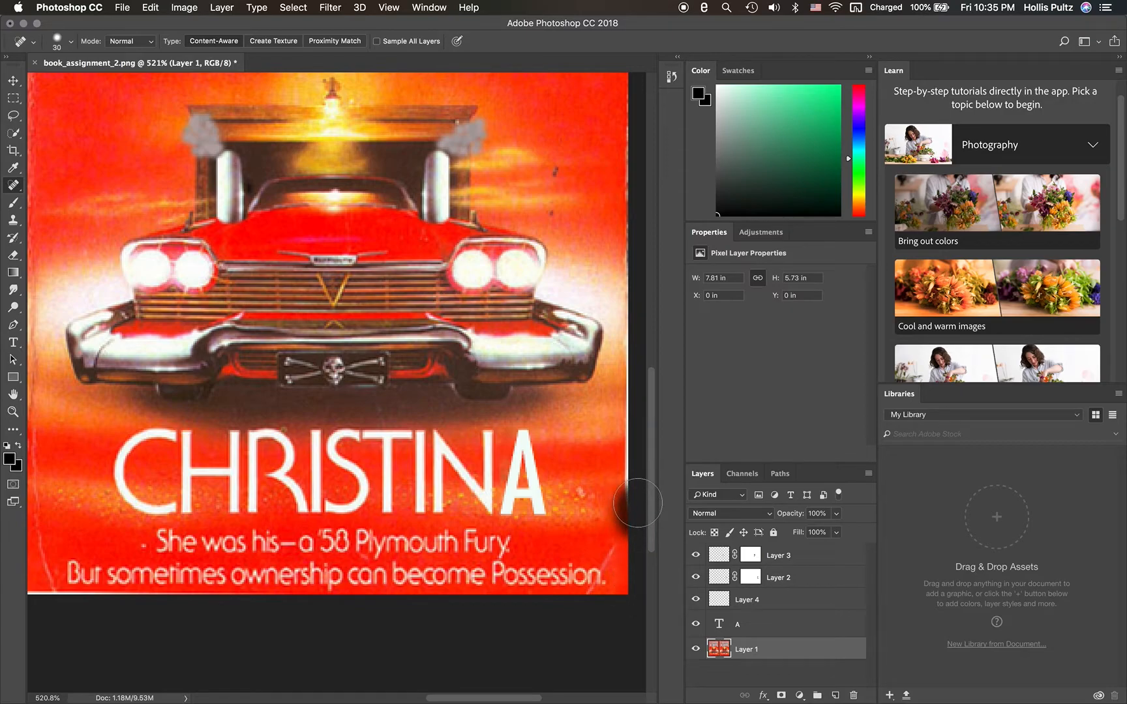
{"action": "key", "text": "super+z"}
{"action": "left_click_drag", "start_coordinate": [636, 501], "coordinate": [640, 460]}
{"action": "left_click", "coordinate": [640, 457]}
{"action": "left_click", "coordinate": [640, 454]}
{"action": "left_click", "coordinate": [641, 449]}
{"action": "left_click", "coordinate": [640, 409]}
{"action": "left_click", "coordinate": [640, 412]}
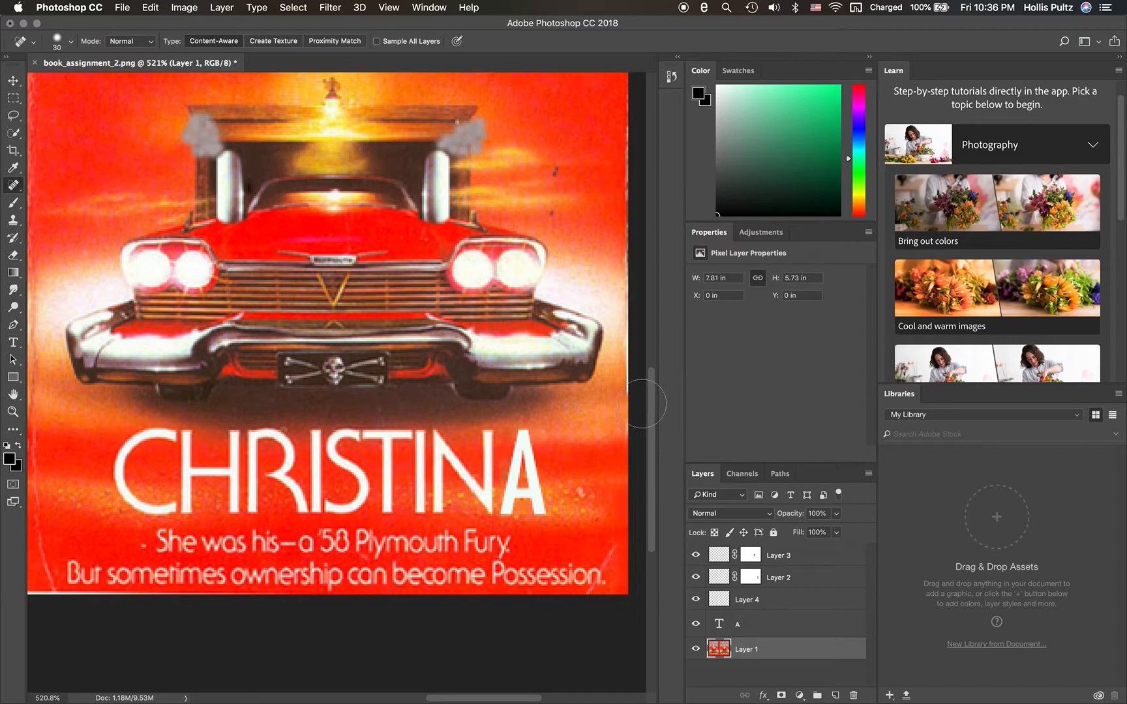
{"action": "left_click", "coordinate": [640, 400]}
{"action": "left_click", "coordinate": [639, 398]}
{"action": "left_click", "coordinate": [638, 392]}
{"action": "left_click", "coordinate": [636, 388]}
{"action": "left_click", "coordinate": [637, 380]}
{"action": "left_click", "coordinate": [637, 370]}
{"action": "left_click", "coordinate": [639, 356]}
{"action": "scroll", "coordinate": [646, 349], "scroll_direction": "up", "scroll_amount": 5}
{"action": "scroll", "coordinate": [650, 360], "scroll_direction": "down", "scroll_amount": 5}
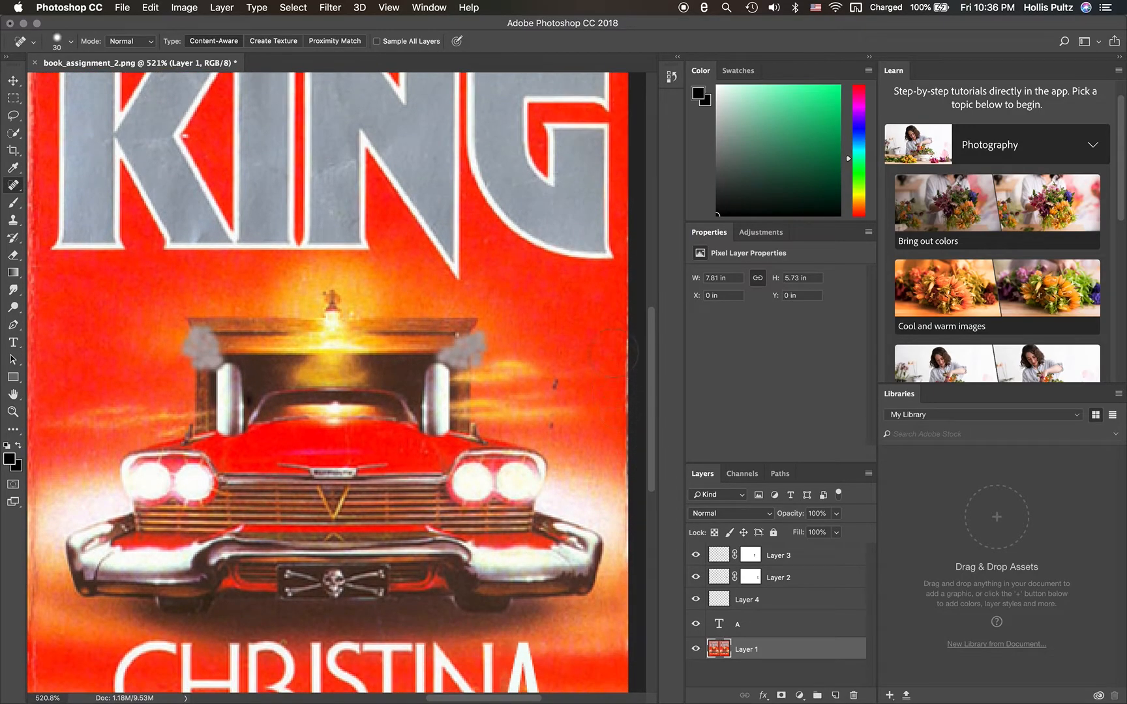
- Dab the Spot Healing Brush over the red background just inside the CHRISTINA cover's right edge, beside KING and the car
{"action": "left_click", "coordinate": [608, 350]}
{"action": "left_click", "coordinate": [611, 330]}
{"action": "left_click", "coordinate": [617, 323]}
{"action": "left_click", "coordinate": [612, 380]}
{"action": "left_click", "coordinate": [613, 394]}
{"action": "left_click", "coordinate": [614, 420]}
{"action": "left_click", "coordinate": [619, 435]}
{"action": "left_click", "coordinate": [620, 458]}
- Heal the left end of the white strip along the bottom edge of the CHRISTINA cover
{"action": "scroll", "coordinate": [608, 511], "scroll_direction": "down", "scroll_amount": 5}
{"action": "scroll", "coordinate": [609, 510], "scroll_direction": "left", "scroll_amount": 3}
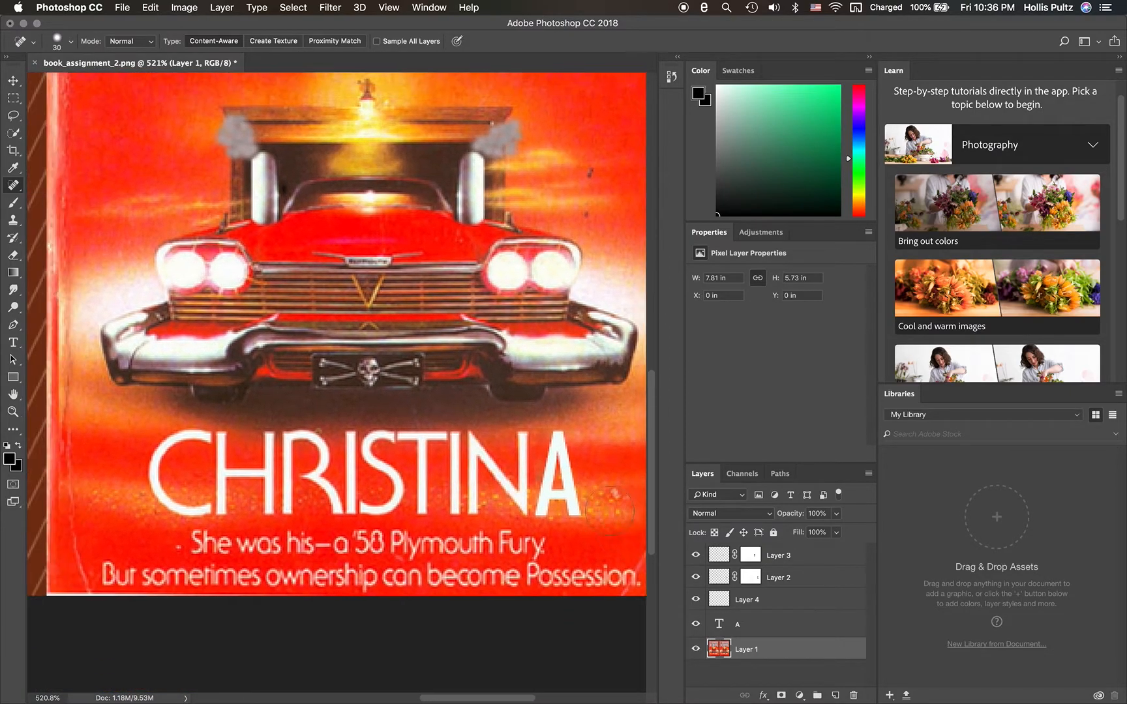
{"action": "scroll", "coordinate": [610, 512], "scroll_direction": "down", "scroll_amount": 4}
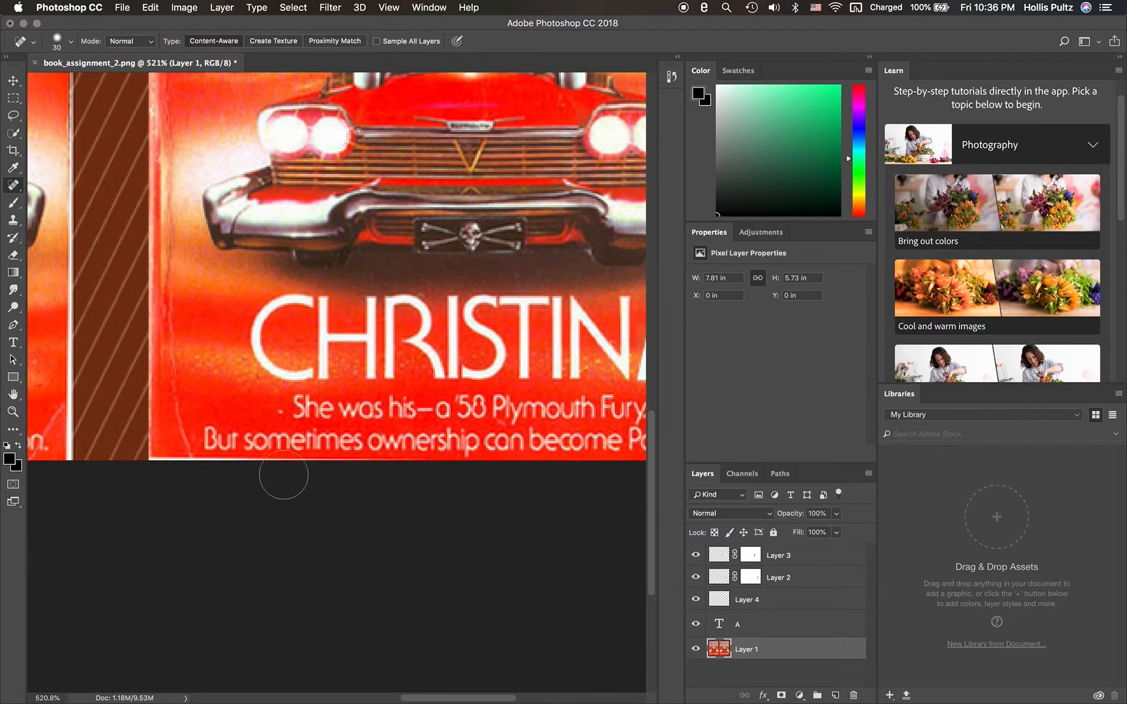
{"action": "left_click", "coordinate": [171, 474]}
{"action": "left_click", "coordinate": [181, 475]}
{"action": "left_click", "coordinate": [177, 475]}
{"action": "left_click", "coordinate": [173, 473]}
- Reduce the Spot Healing Brush to 16 px and set its hardness to 45%
{"action": "left_click", "coordinate": [69, 46]}
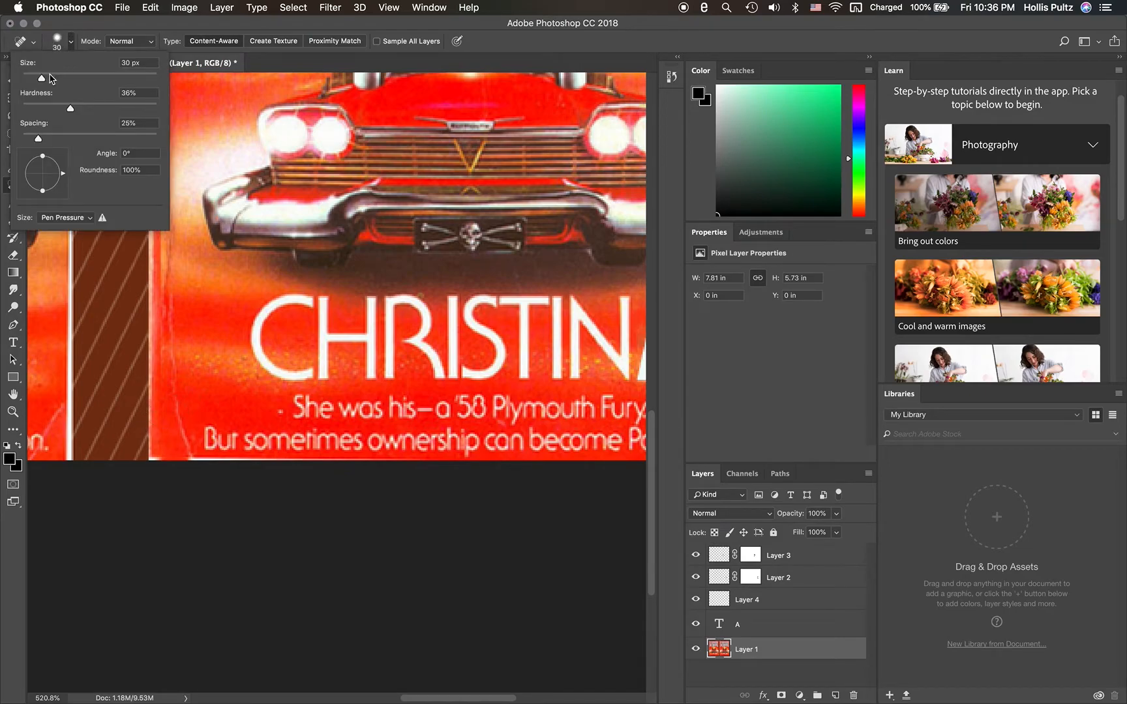
{"action": "mouse_move", "coordinate": [46, 81]}
{"action": "left_mouse_down"}
{"action": "mouse_move", "coordinate": [25, 82]}
{"action": "mouse_move", "coordinate": [86, 114]}
{"action": "left_mouse_up"}
{"action": "left_click", "coordinate": [72, 43]}
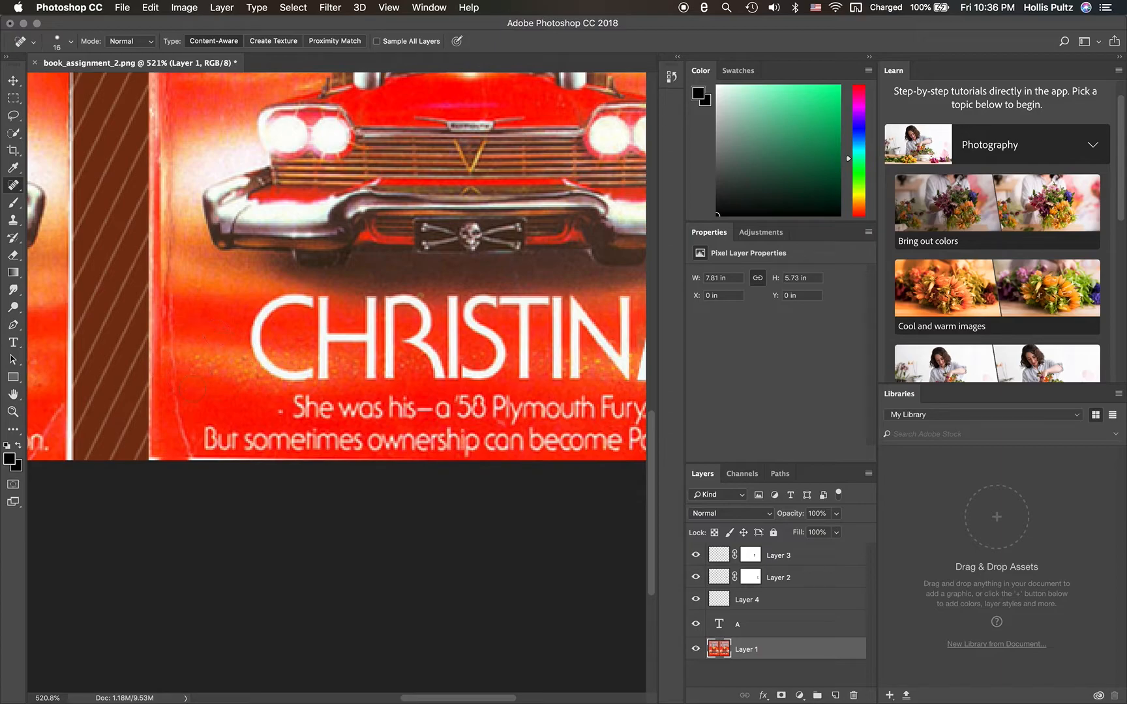
- Try healing the bottom white strip beneath "But sometimes" on the CHRISTINA cover, and undo the strokes
{"action": "left_click", "coordinate": [221, 467]}
{"action": "left_click", "coordinate": [221, 467]}
{"action": "left_click_drag", "start_coordinate": [221, 467], "coordinate": [280, 469]}
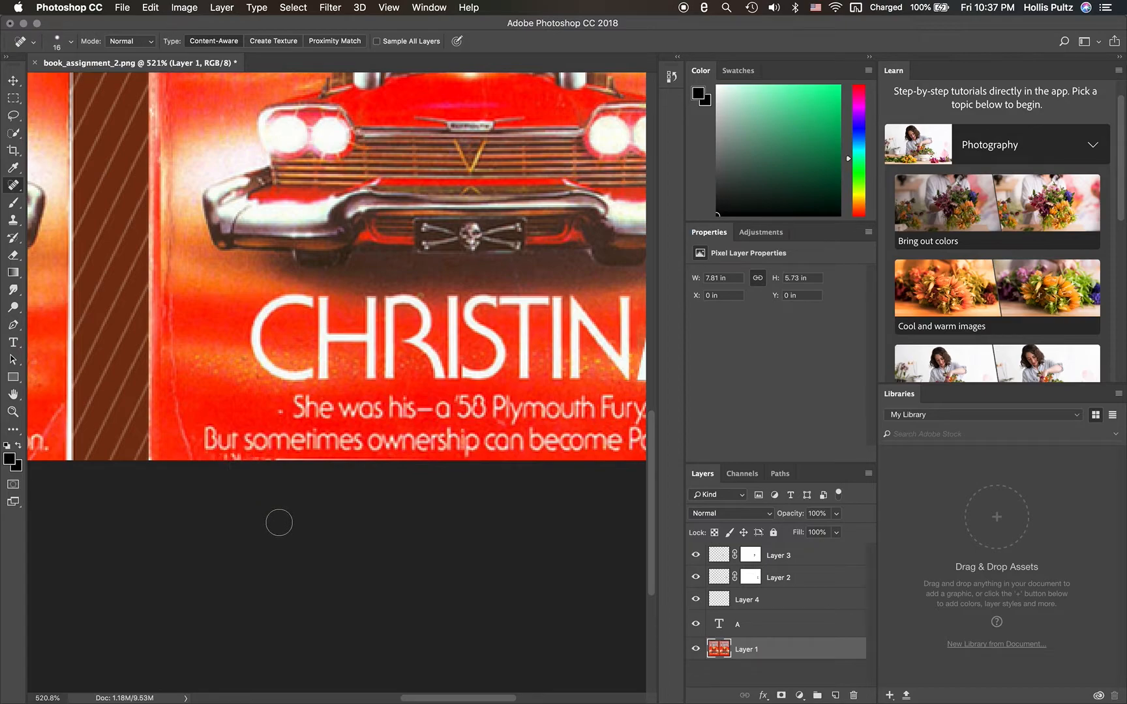
{"action": "key", "text": "alt+super+z"}
{"action": "key", "text": "alt+super+z"}
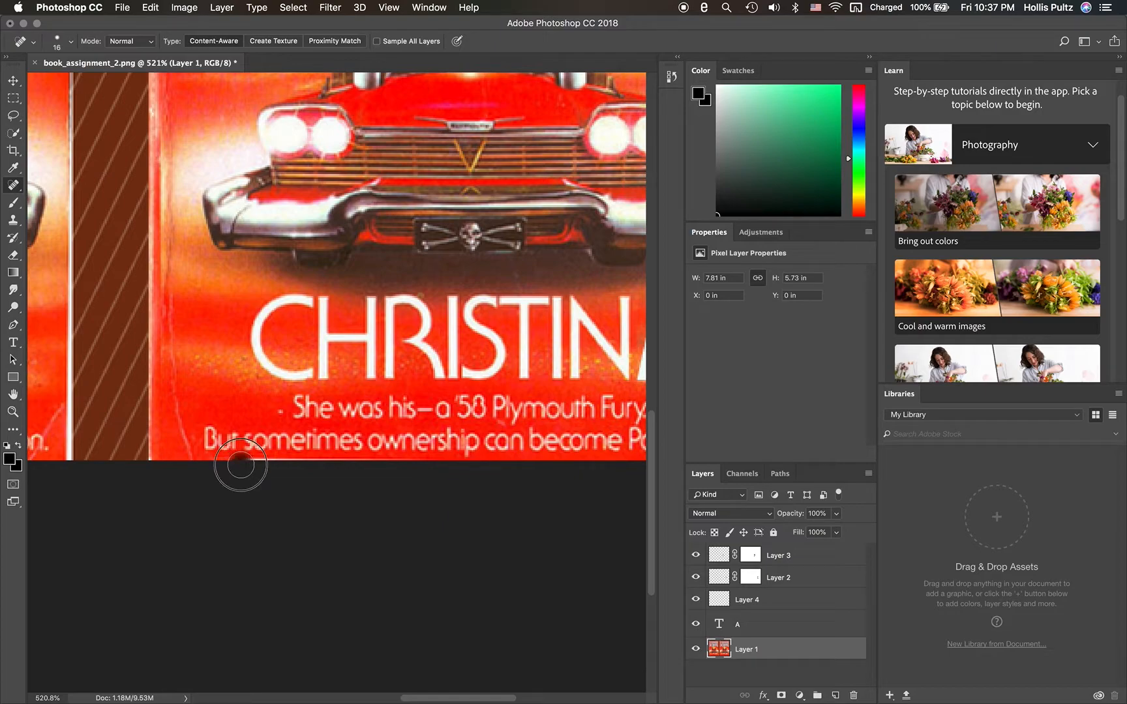
- Heal the white strip along the CHRISTINA cover's bottom edge beneath "But sometimes ownership", lowering the brush hardness for the remaining strokes
{"action": "left_click_drag", "start_coordinate": [244, 465], "coordinate": [252, 466]}
{"action": "left_click_drag", "start_coordinate": [249, 470], "coordinate": [253, 470]}
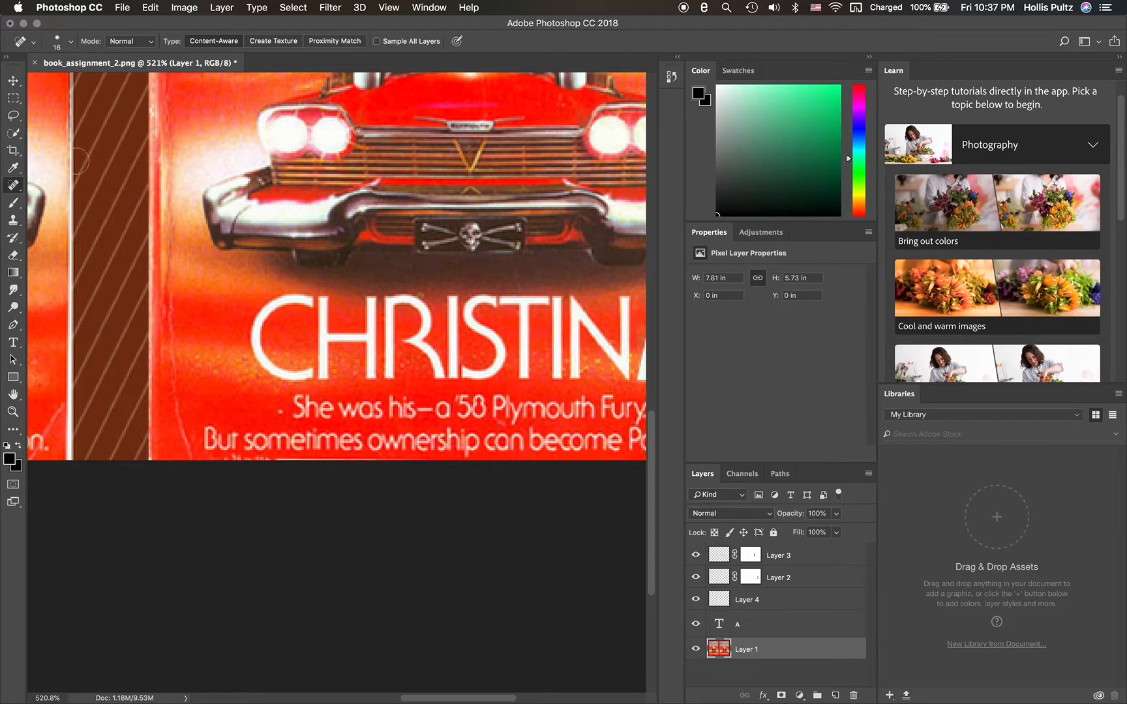
{"action": "left_click", "coordinate": [70, 44]}
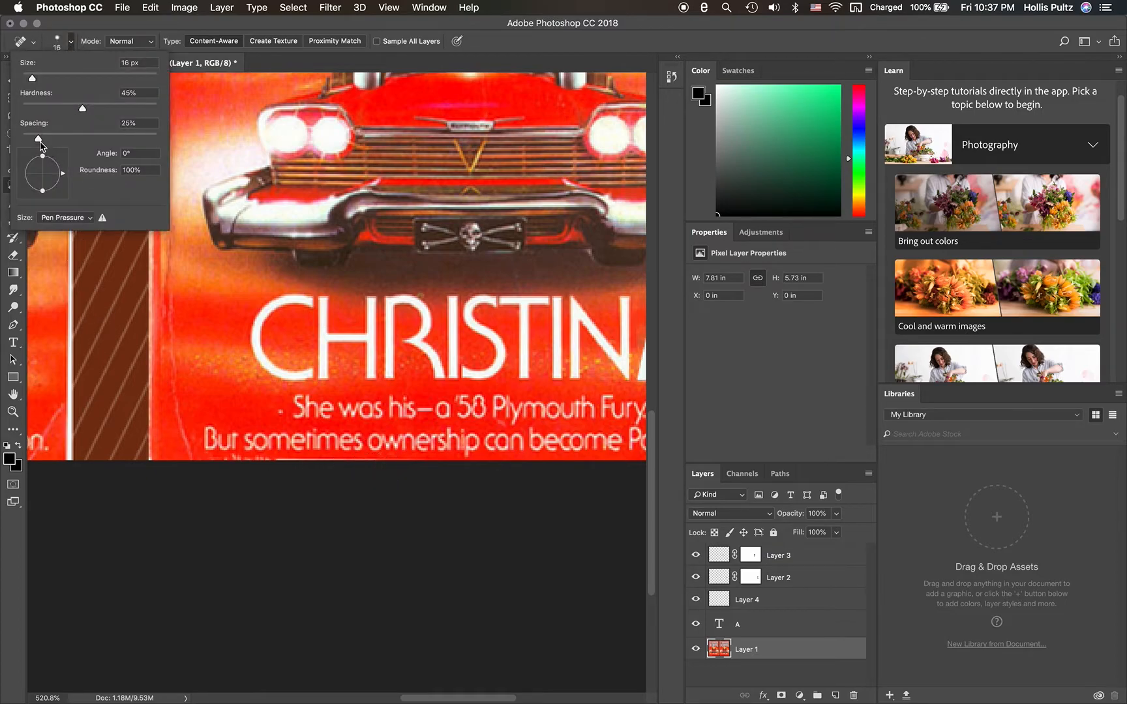
{"action": "left_click_drag", "start_coordinate": [81, 109], "coordinate": [57, 110]}
{"action": "left_click", "coordinate": [72, 45]}
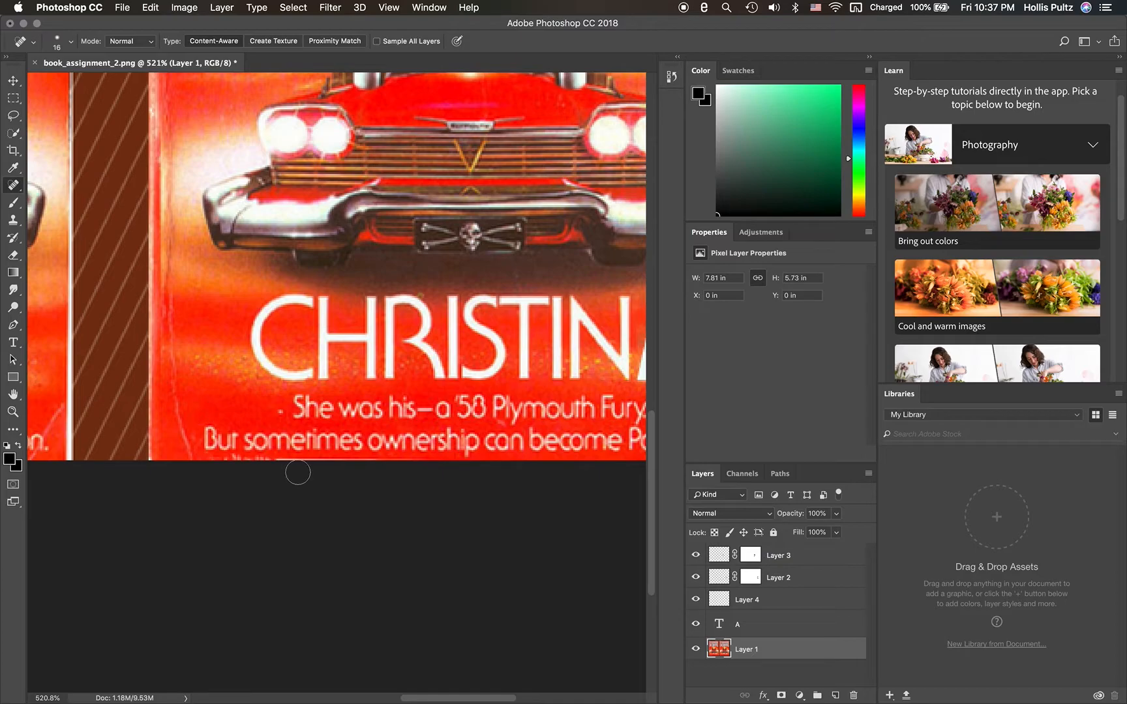
{"action": "left_click", "coordinate": [365, 470]}
{"action": "left_click", "coordinate": [368, 469]}
{"action": "left_click", "coordinate": [367, 468]}
{"action": "left_click_drag", "start_coordinate": [377, 469], "coordinate": [222, 466]}
{"action": "left_click", "coordinate": [334, 468]}
{"action": "left_click", "coordinate": [353, 466]}
{"action": "left_click", "coordinate": [356, 466]}
{"action": "left_click", "coordinate": [368, 466]}
{"action": "left_click", "coordinate": [307, 465]}
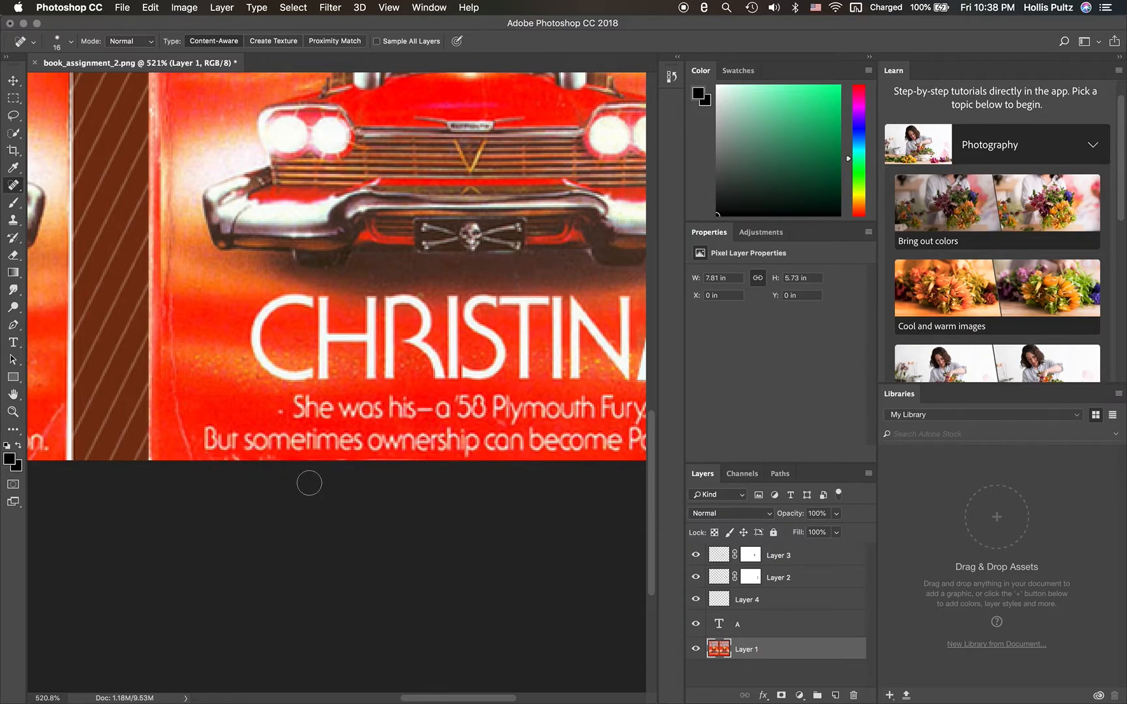
{"action": "scroll", "coordinate": [309, 483], "scroll_direction": "left", "scroll_amount": 10}
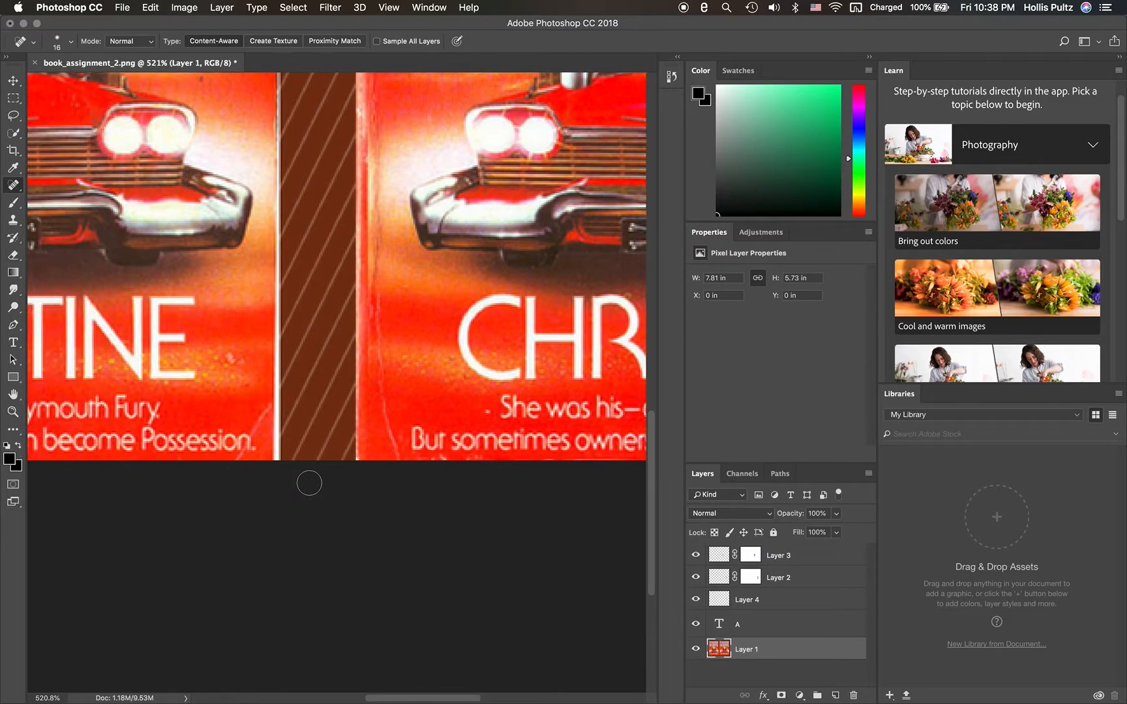
{"action": "scroll", "coordinate": [309, 484], "scroll_direction": "left", "scroll_amount": 15}
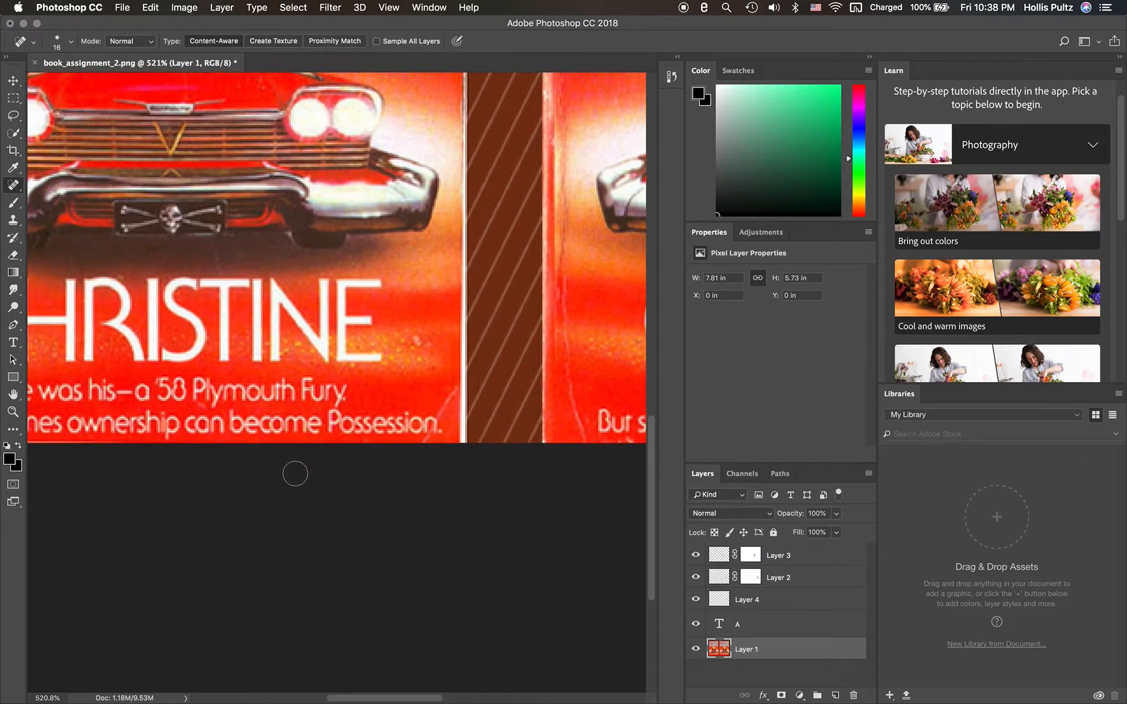
- Reduce the Spot Healing Brush to 10 px for the upper part of the covers
{"action": "scroll", "coordinate": [294, 473], "scroll_direction": "up", "scroll_amount": 15}
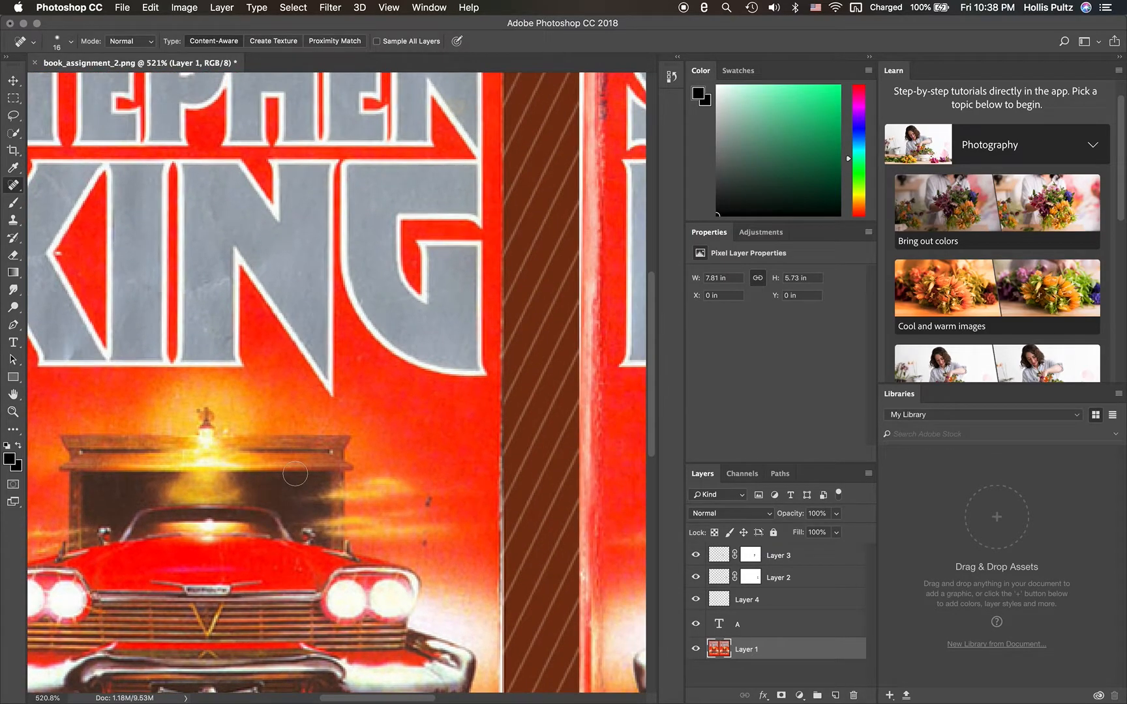
{"action": "scroll", "coordinate": [295, 473], "scroll_direction": "up", "scroll_amount": 5}
{"action": "scroll", "coordinate": [295, 473], "scroll_direction": "down", "scroll_amount": 20}
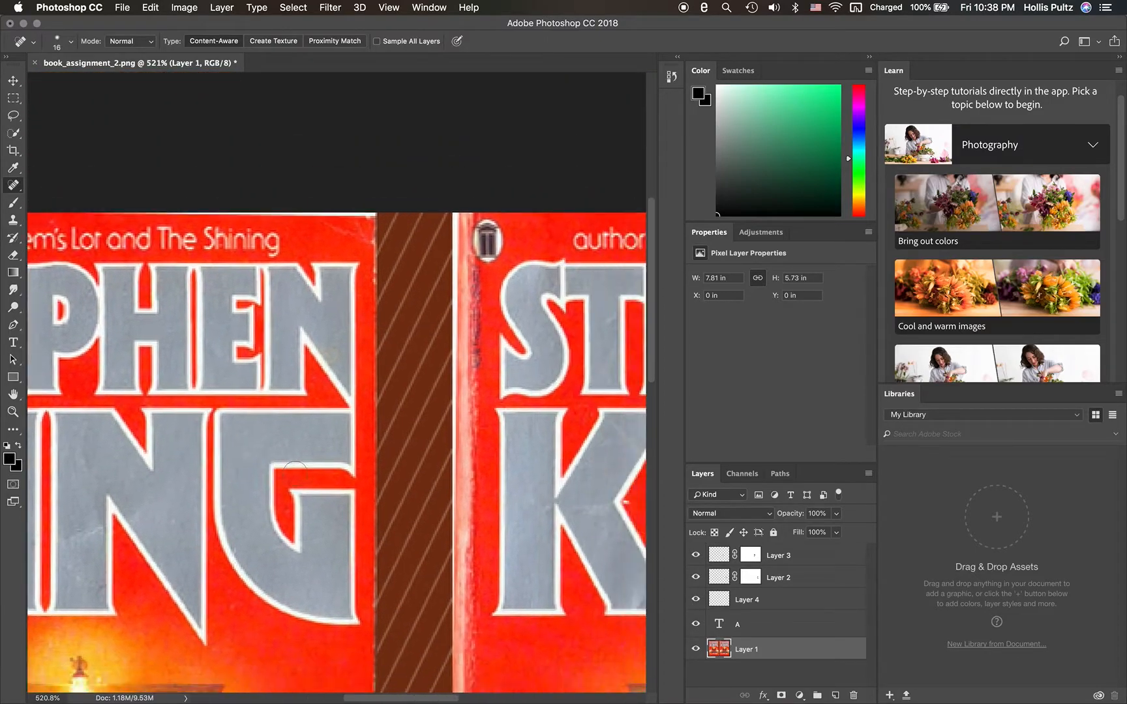
{"action": "scroll", "coordinate": [294, 474], "scroll_direction": "down", "scroll_amount": 4}
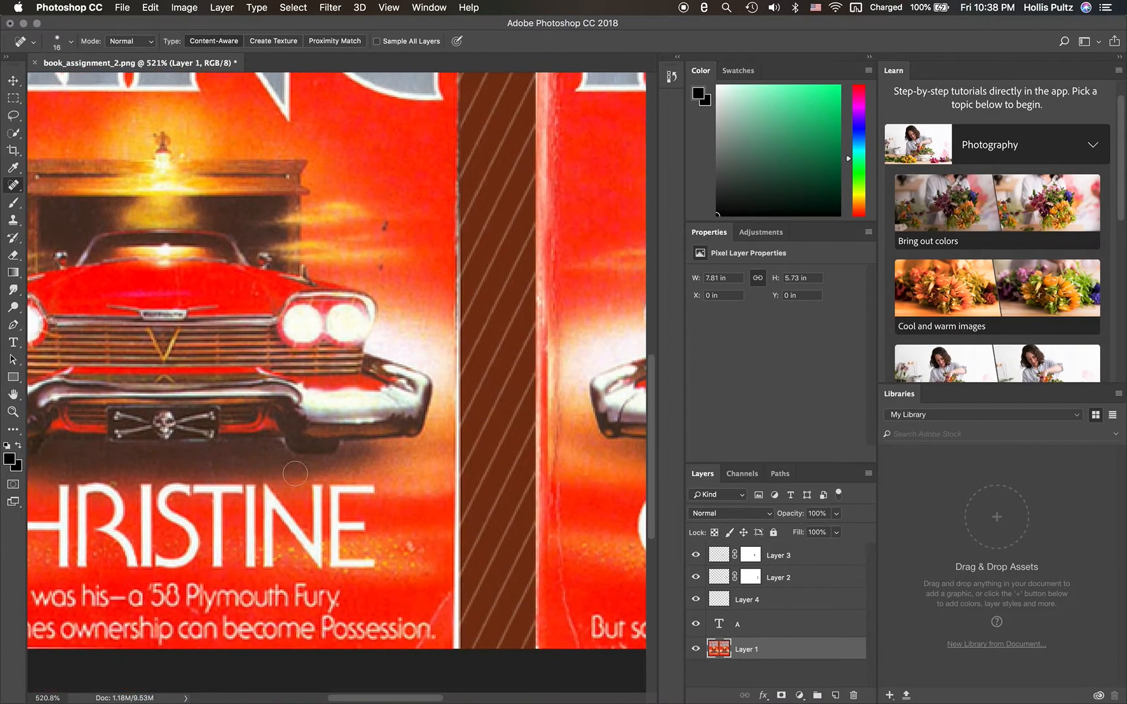
{"action": "scroll", "coordinate": [294, 474], "scroll_direction": "up", "scroll_amount": 20}
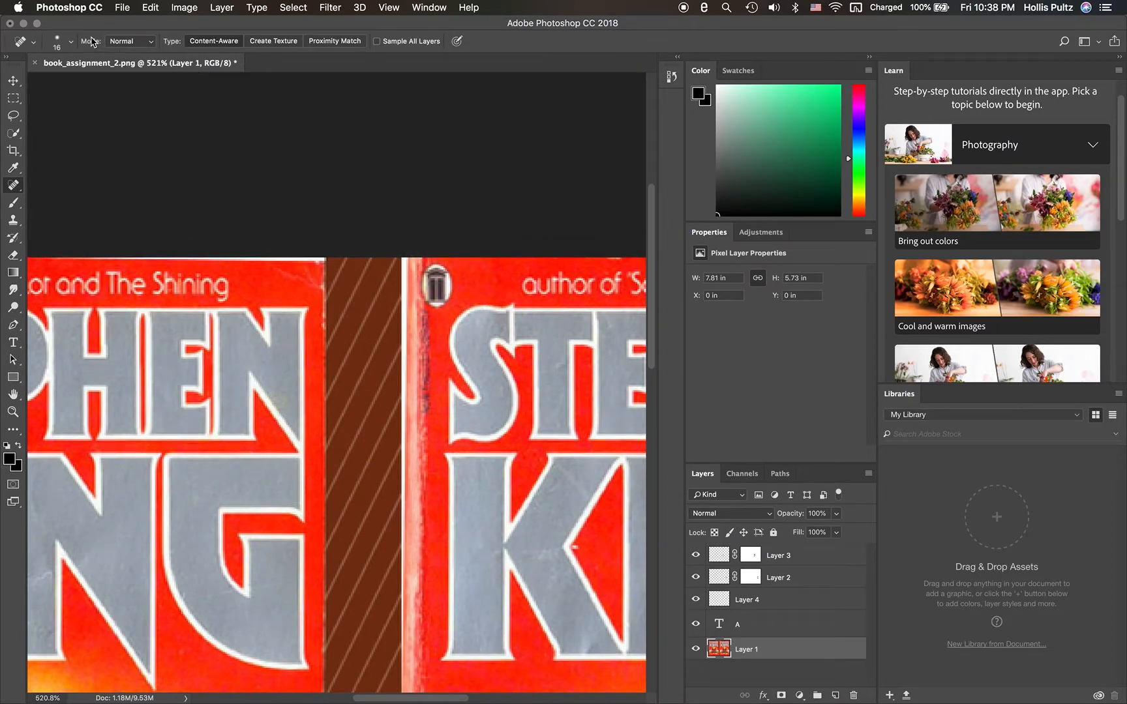
{"action": "left_click", "coordinate": [72, 43]}
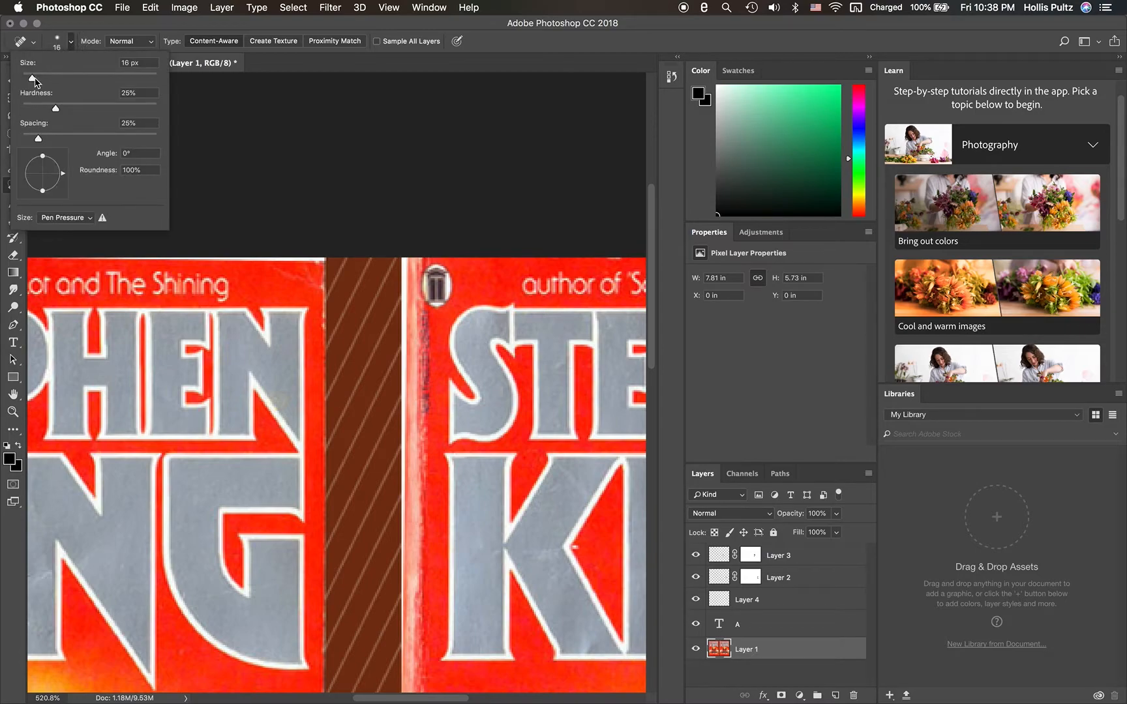
{"action": "left_click_drag", "start_coordinate": [33, 81], "coordinate": [29, 81]}
{"action": "left_click", "coordinate": [73, 42]}
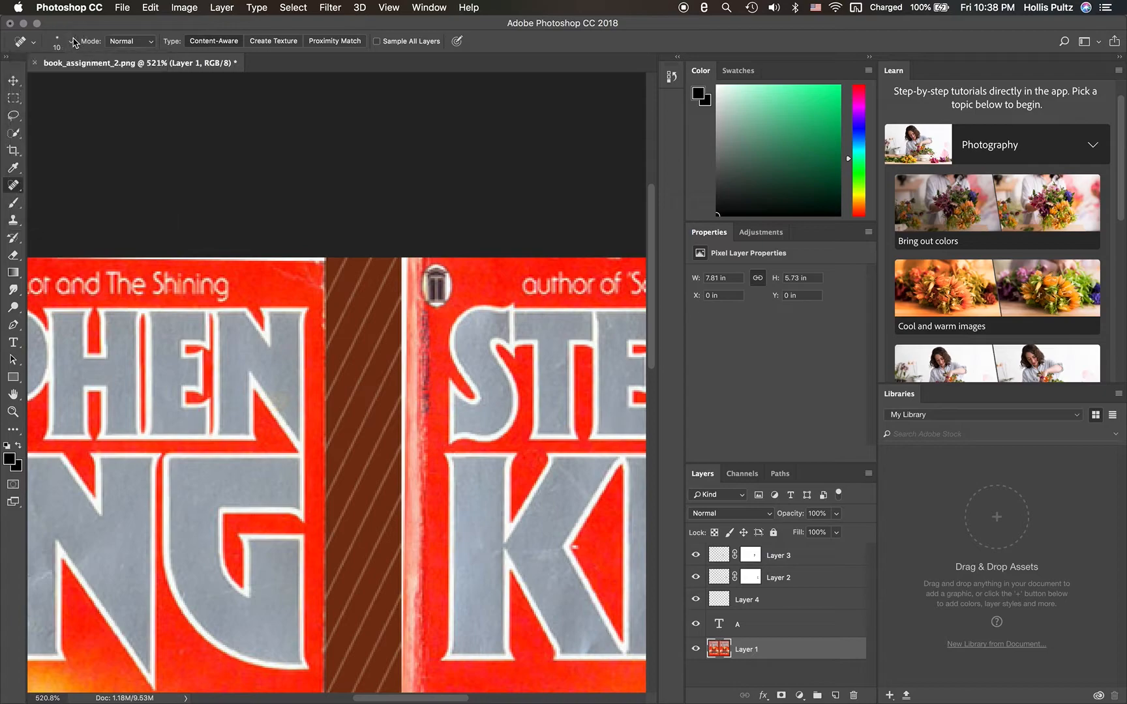
- Try healing the white edge at the upper-left corner of the CHRISTINA cover with short strokes
{"action": "left_click", "coordinate": [409, 264]}
{"action": "left_click", "coordinate": [409, 264]}
{"action": "left_click_drag", "start_coordinate": [409, 264], "coordinate": [405, 280]}
{"action": "left_click", "coordinate": [408, 272]}
- Enlarge the Spot Healing Brush to 18 px
{"action": "left_click", "coordinate": [71, 42]}
{"action": "left_click_drag", "start_coordinate": [29, 79], "coordinate": [34, 82]}
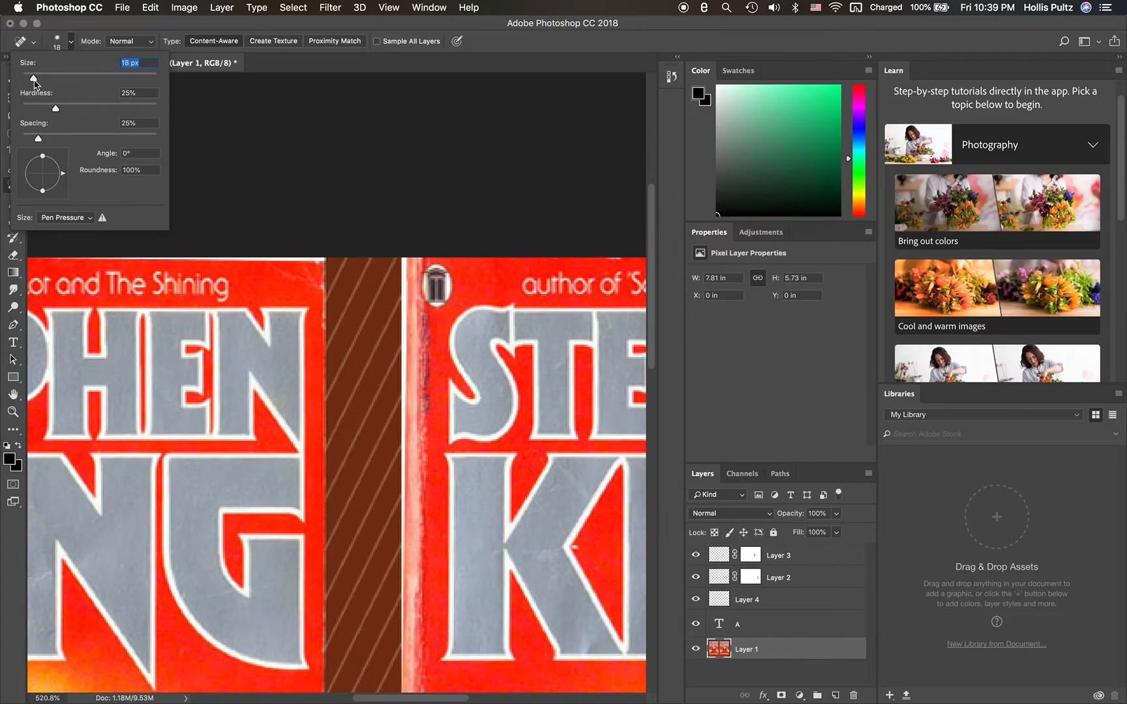
{"action": "left_click", "coordinate": [71, 46]}
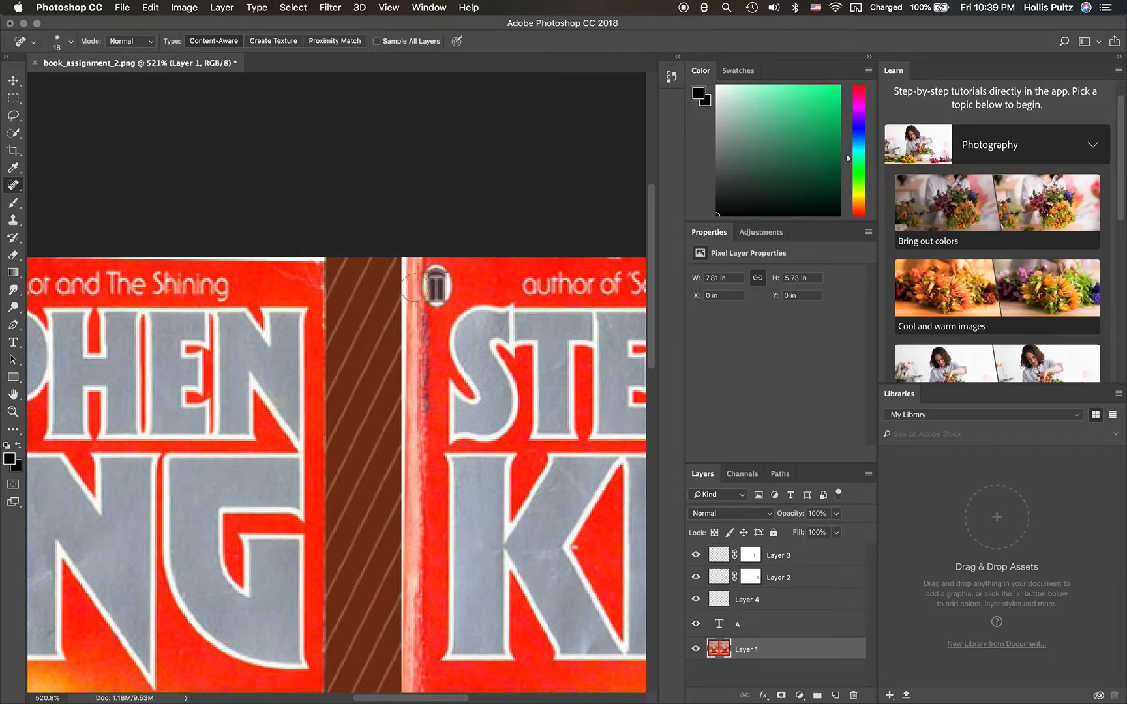
- Open Activity Monitor to check the processes' CPU load, and close its window
{"action": "mouse_move", "coordinate": [551, 700]}
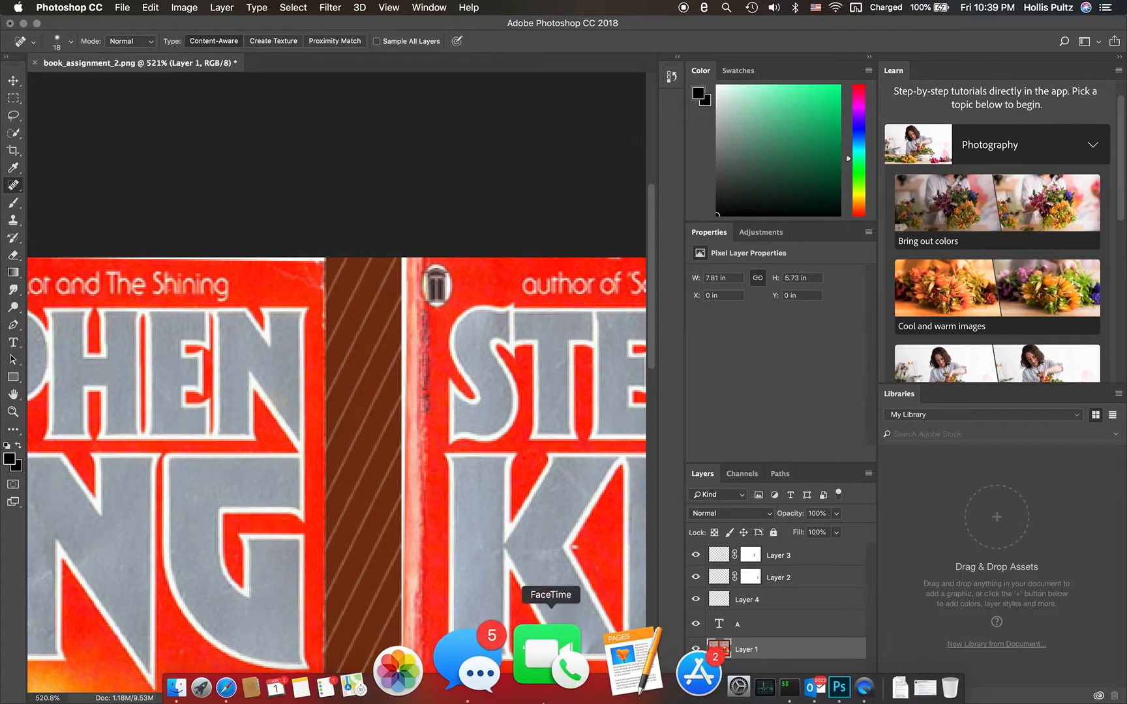
{"action": "left_click", "coordinate": [647, 665]}
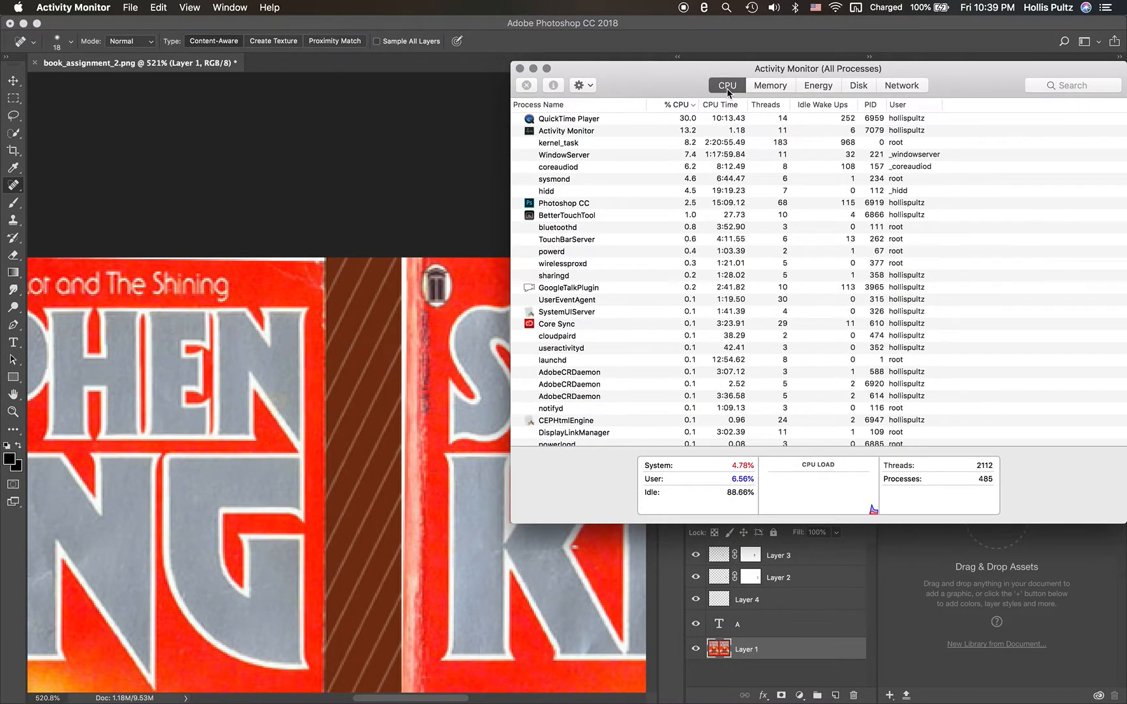
{"action": "left_click", "coordinate": [520, 68]}
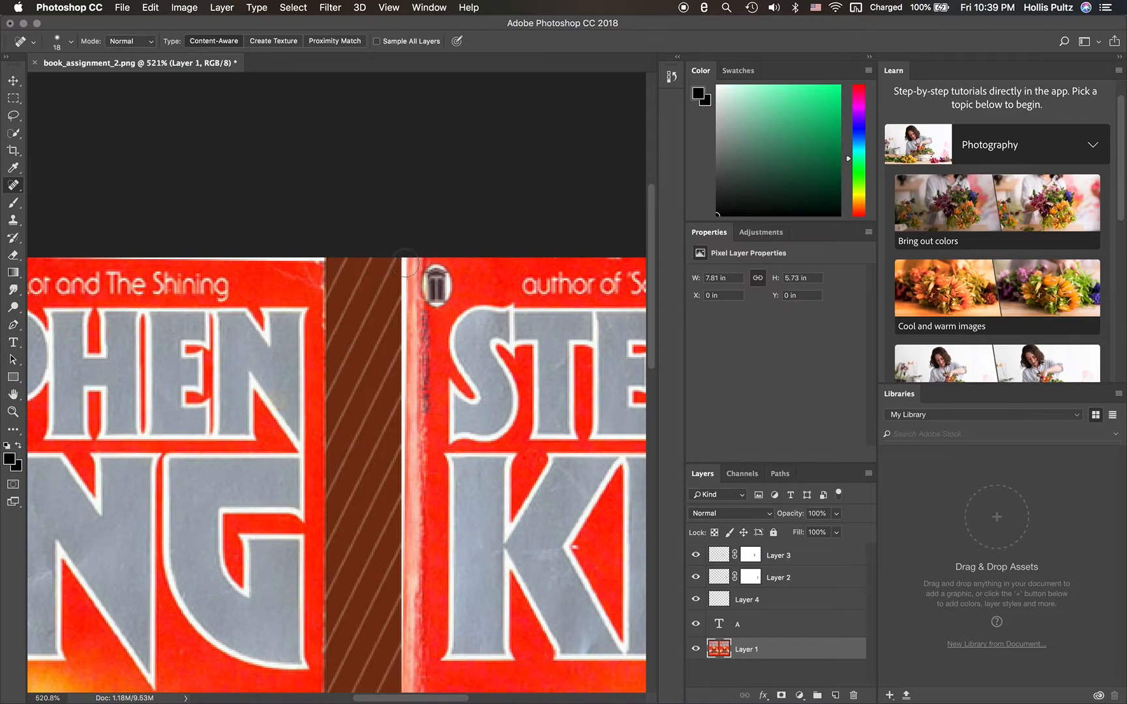
- Try healing the white strip beside the publisher's emblem on the CHRISTINA cover with the 18 px brush
{"action": "left_click_drag", "start_coordinate": [410, 275], "coordinate": [400, 261]}
{"action": "key", "text": "space"}
{"action": "scroll", "coordinate": [449, 334], "scroll_direction": "down", "scroll_amount": 4}
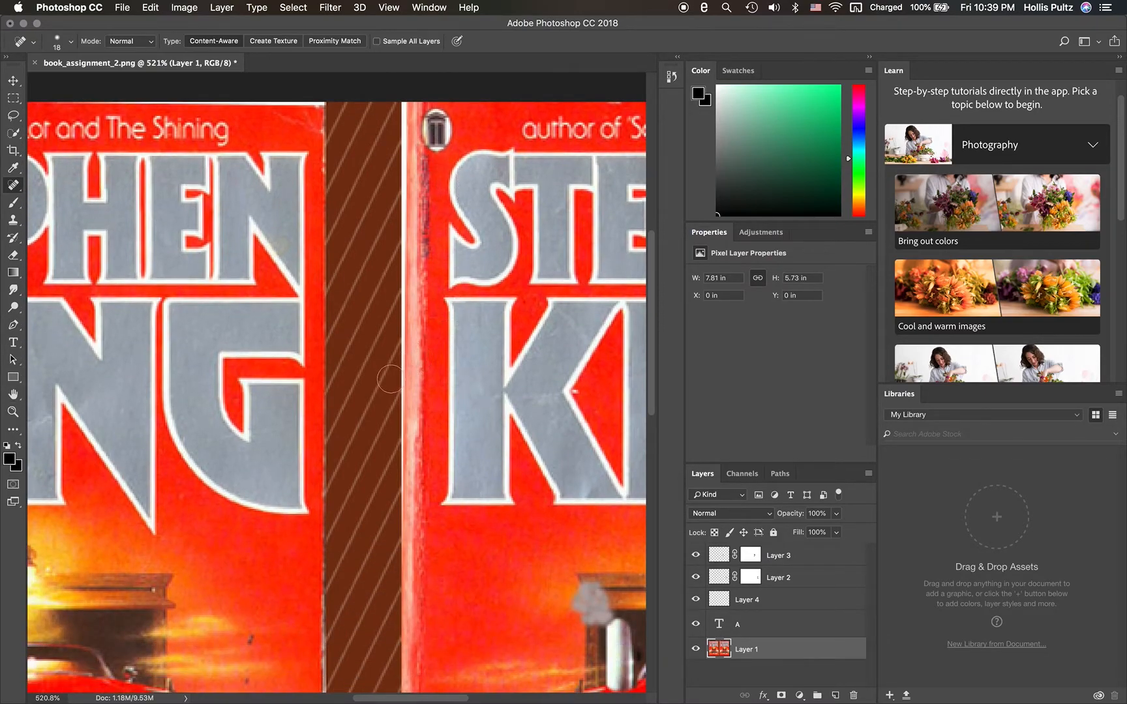
{"action": "mouse_move", "coordinate": [386, 400]}
{"action": "left_mouse_down"}
{"action": "mouse_move", "coordinate": [384, 444]}
{"action": "mouse_move", "coordinate": [379, 411]}
{"action": "mouse_move", "coordinate": [374, 430]}
{"action": "left_mouse_up"}
- Heal the lower-left corner of the CHRISTINA cover next to the brown striped band, keeping the brush at 18 px
{"action": "left_click", "coordinate": [69, 44]}
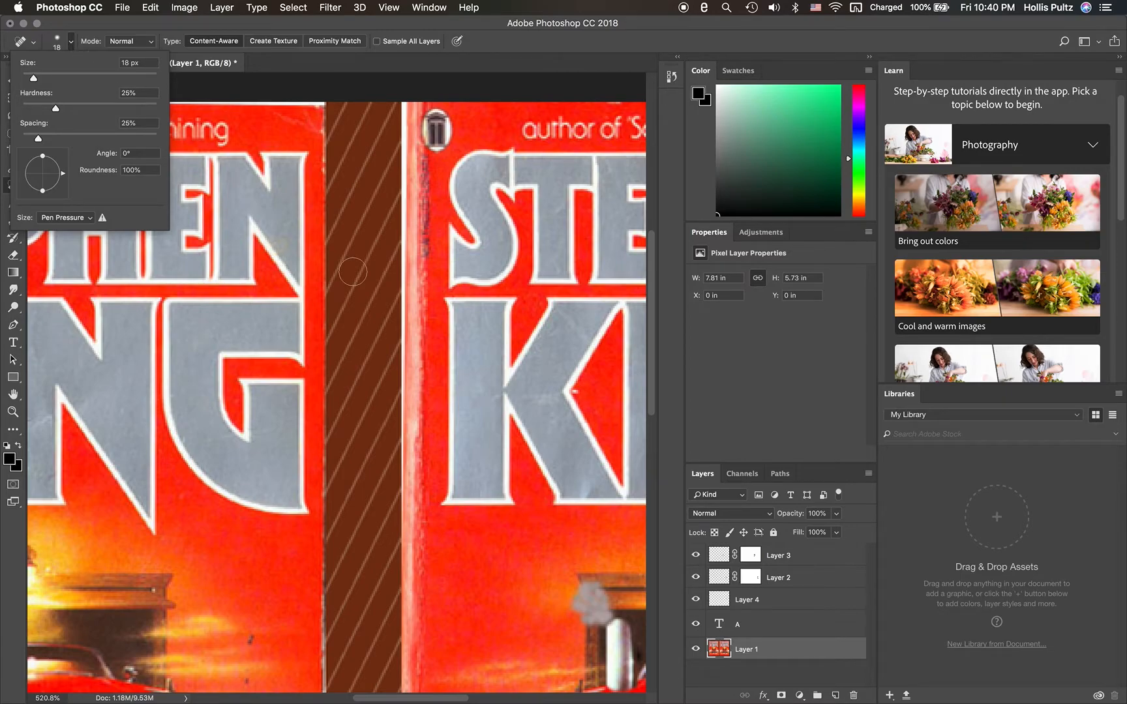
{"action": "scroll", "coordinate": [352, 272], "scroll_direction": "down", "scroll_amount": 2}
{"action": "scroll", "coordinate": [352, 272], "scroll_direction": "down", "scroll_amount": 1}
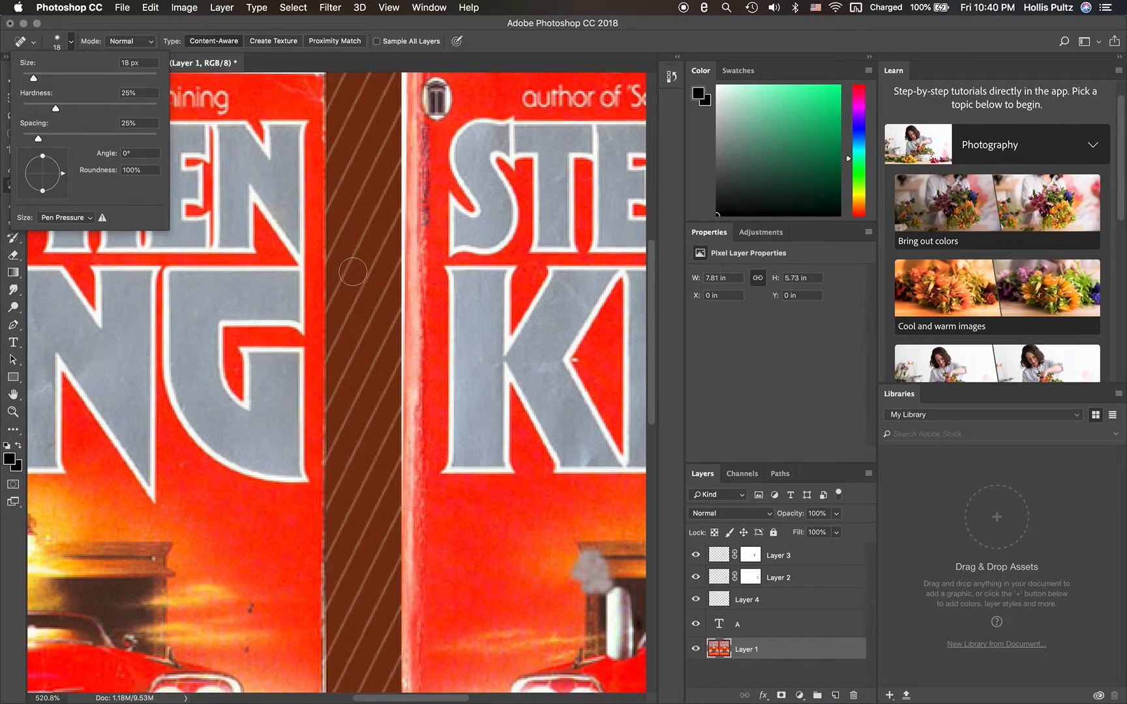
{"action": "scroll", "coordinate": [352, 271], "scroll_direction": "down", "scroll_amount": 10}
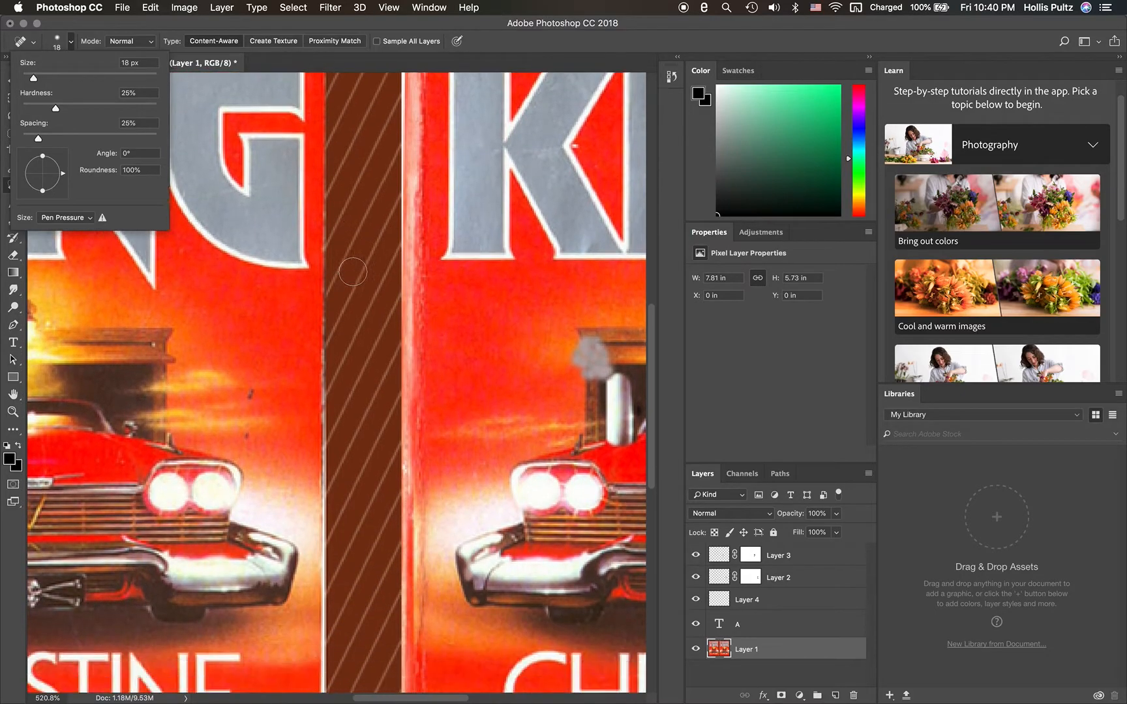
{"action": "scroll", "coordinate": [354, 268], "scroll_direction": "right", "scroll_amount": 5}
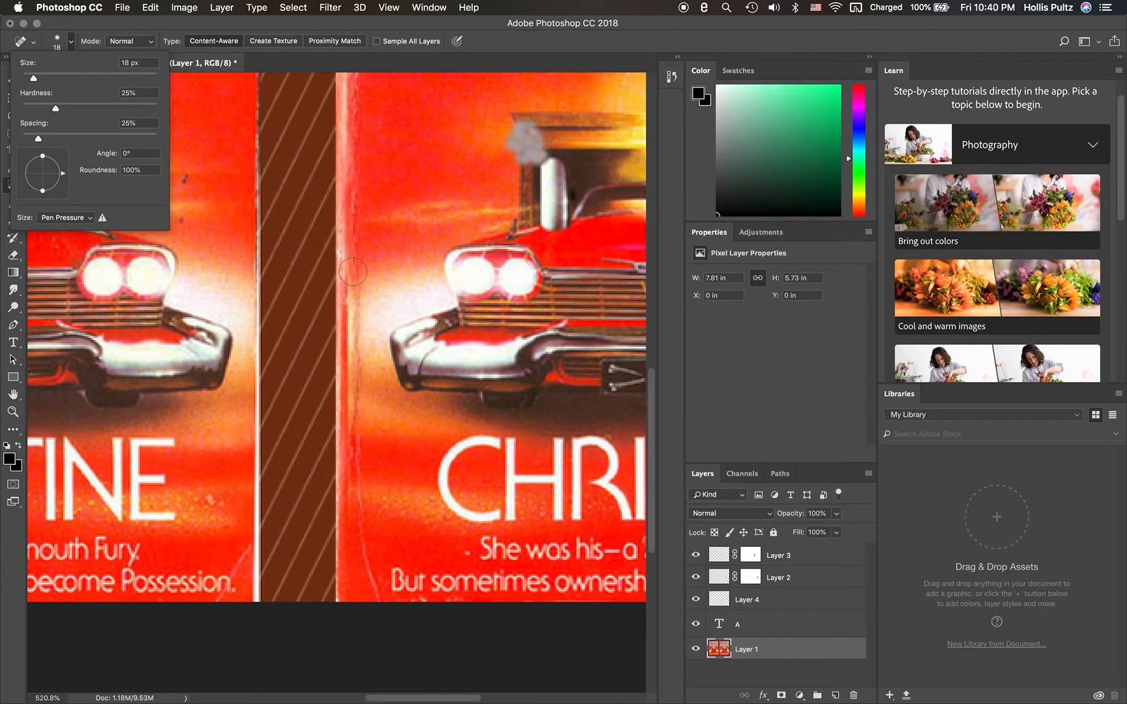
{"action": "left_click", "coordinate": [72, 41]}
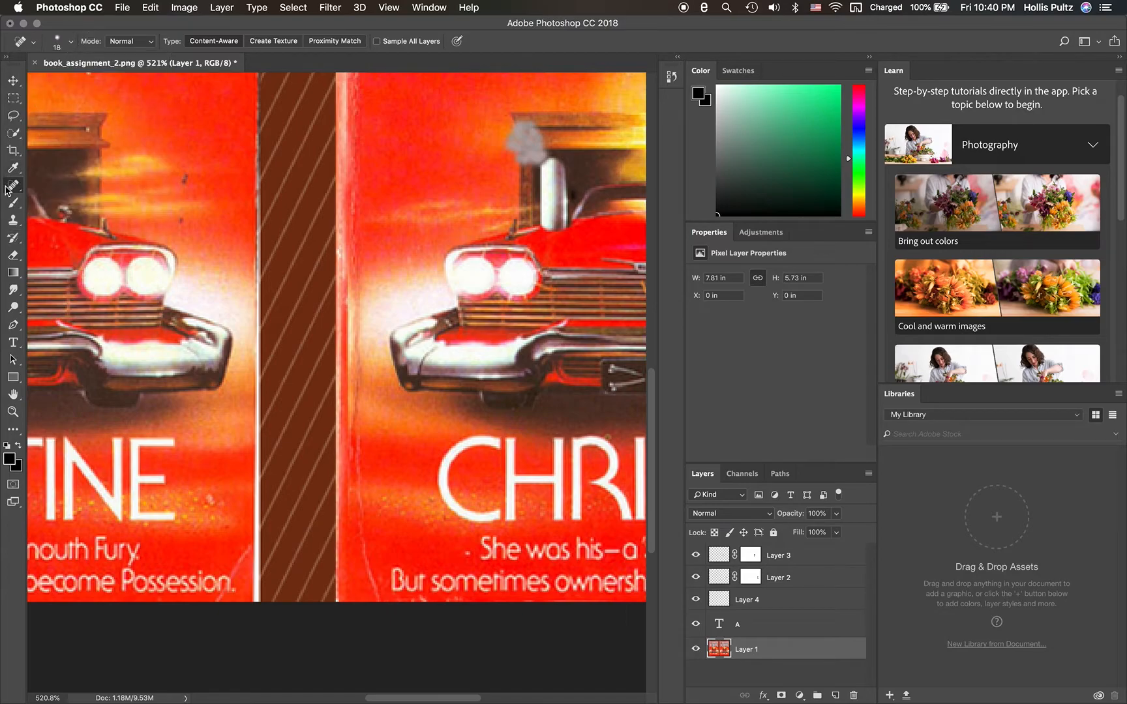
{"action": "left_click", "coordinate": [343, 603]}
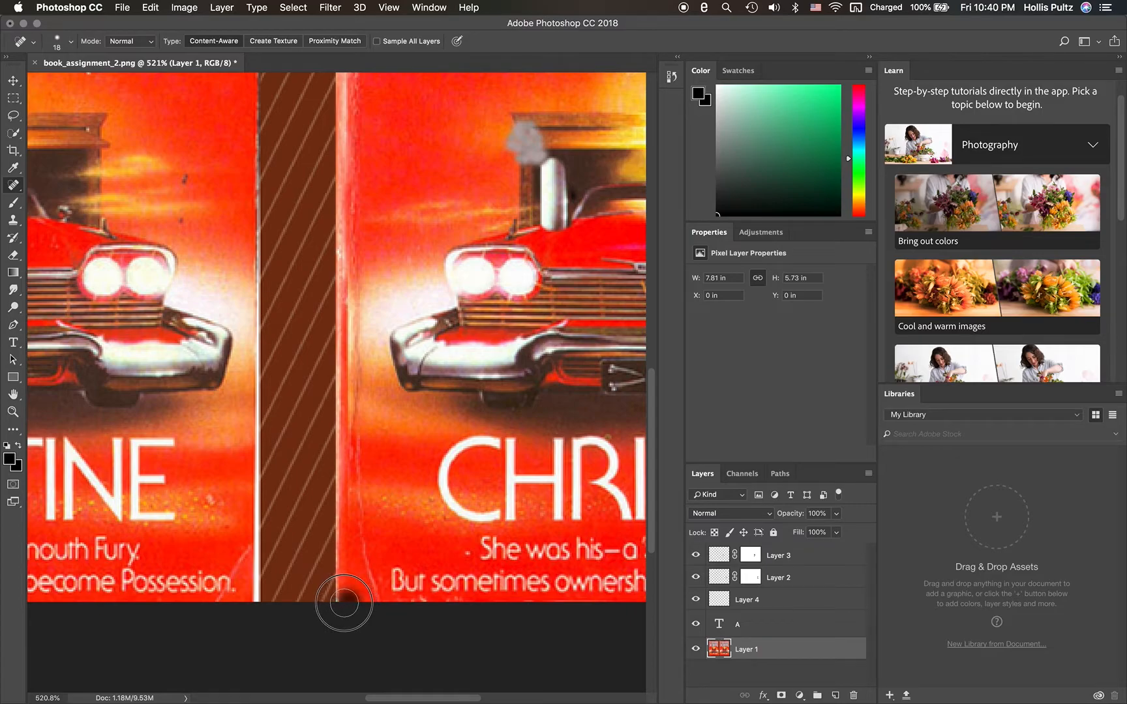
{"action": "left_click", "coordinate": [336, 600]}
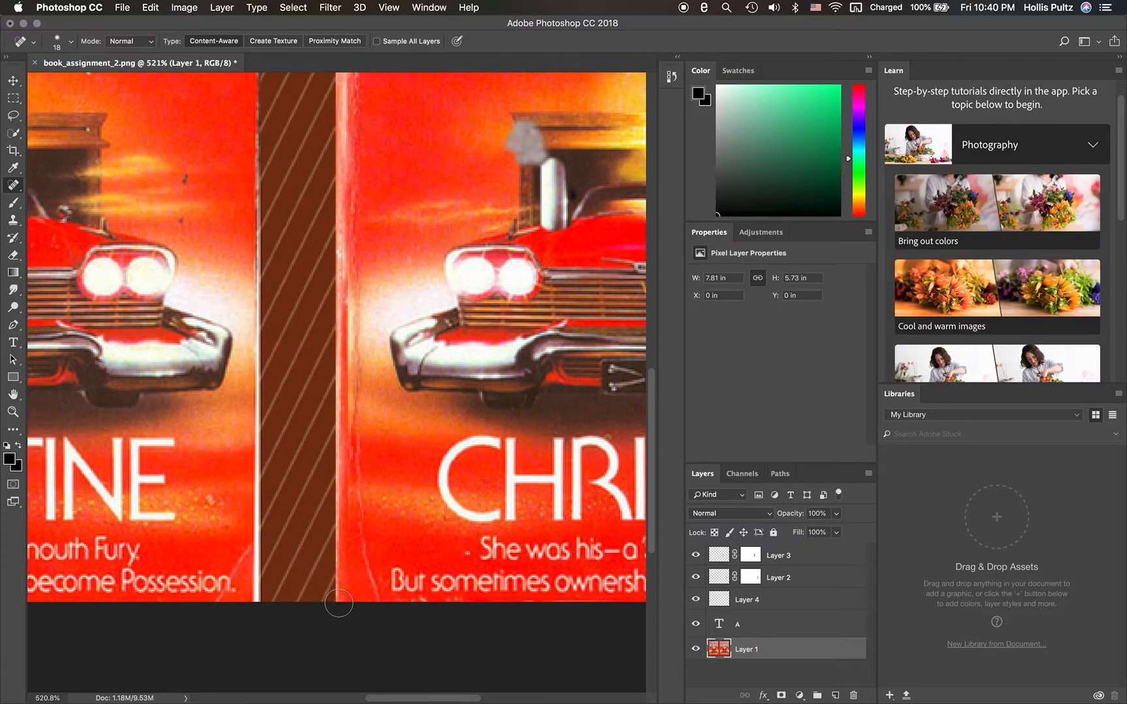
{"action": "left_click", "coordinate": [341, 592]}
{"action": "left_click", "coordinate": [340, 590]}
- Heal the white upper-left corner of the CHRISTINA cover beside the emblem, undoing the stray stroke near "author of"
{"action": "scroll", "coordinate": [352, 587], "scroll_direction": "up", "scroll_amount": 15}
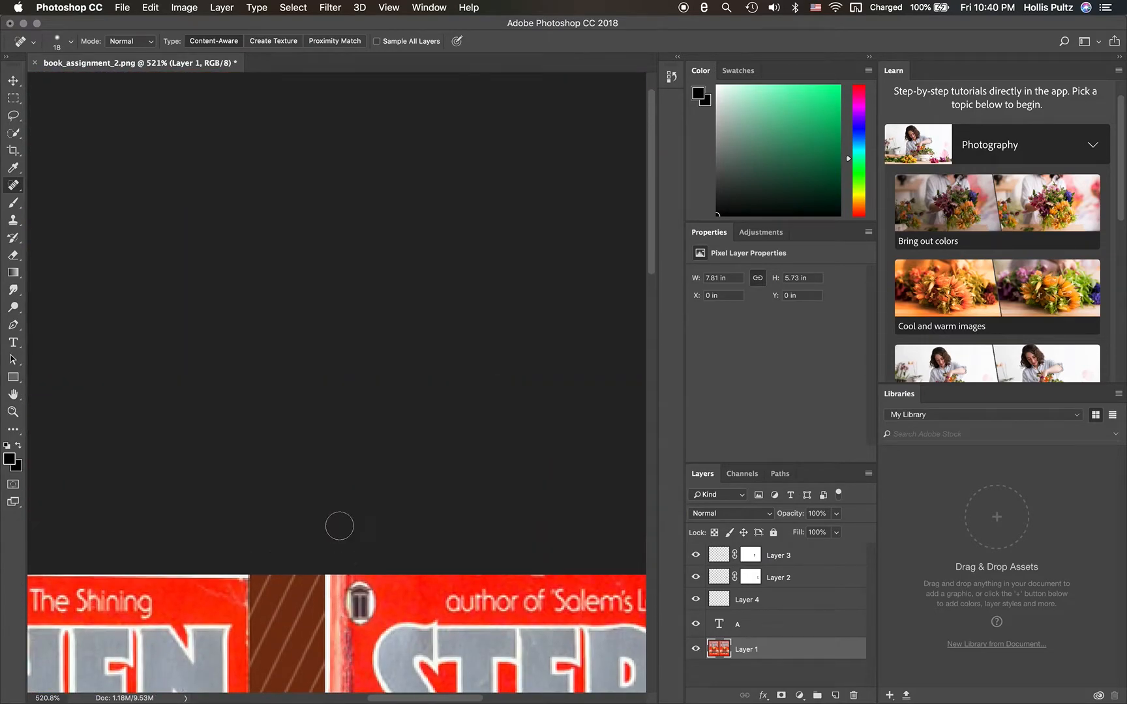
{"action": "scroll", "coordinate": [337, 527], "scroll_direction": "down", "scroll_amount": 5}
{"action": "scroll", "coordinate": [336, 527], "scroll_direction": "right", "scroll_amount": 3}
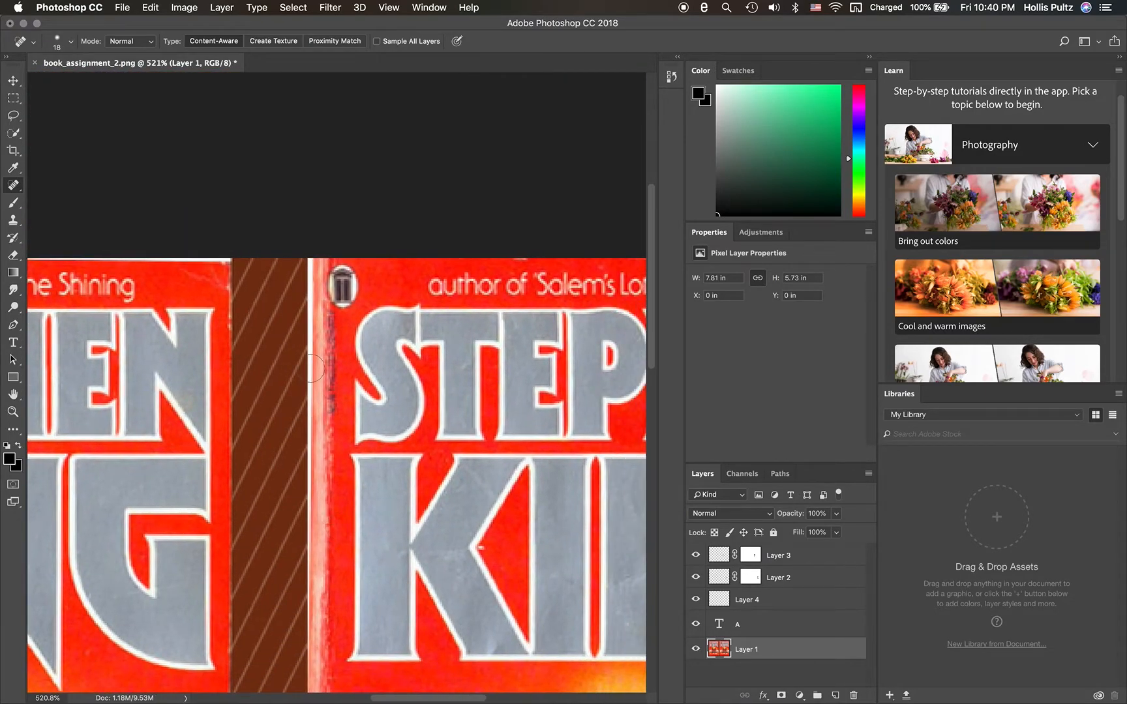
{"action": "left_click", "coordinate": [310, 283]}
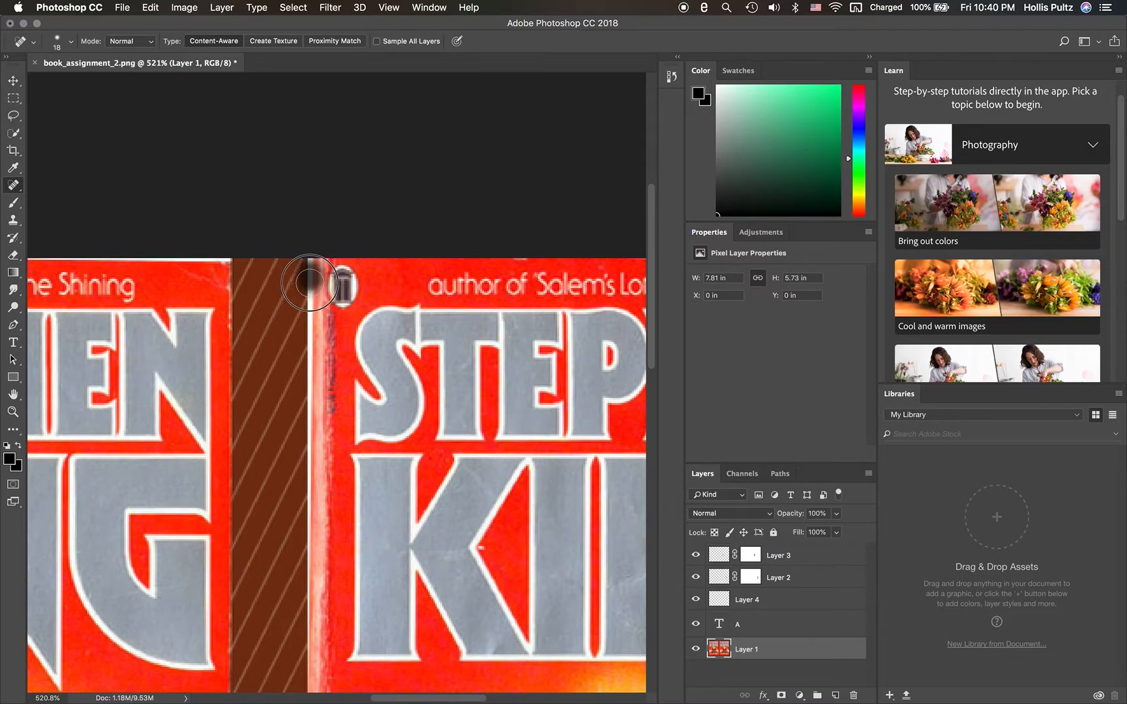
{"action": "left_click", "coordinate": [310, 266]}
{"action": "left_click_drag", "start_coordinate": [310, 267], "coordinate": [311, 289]}
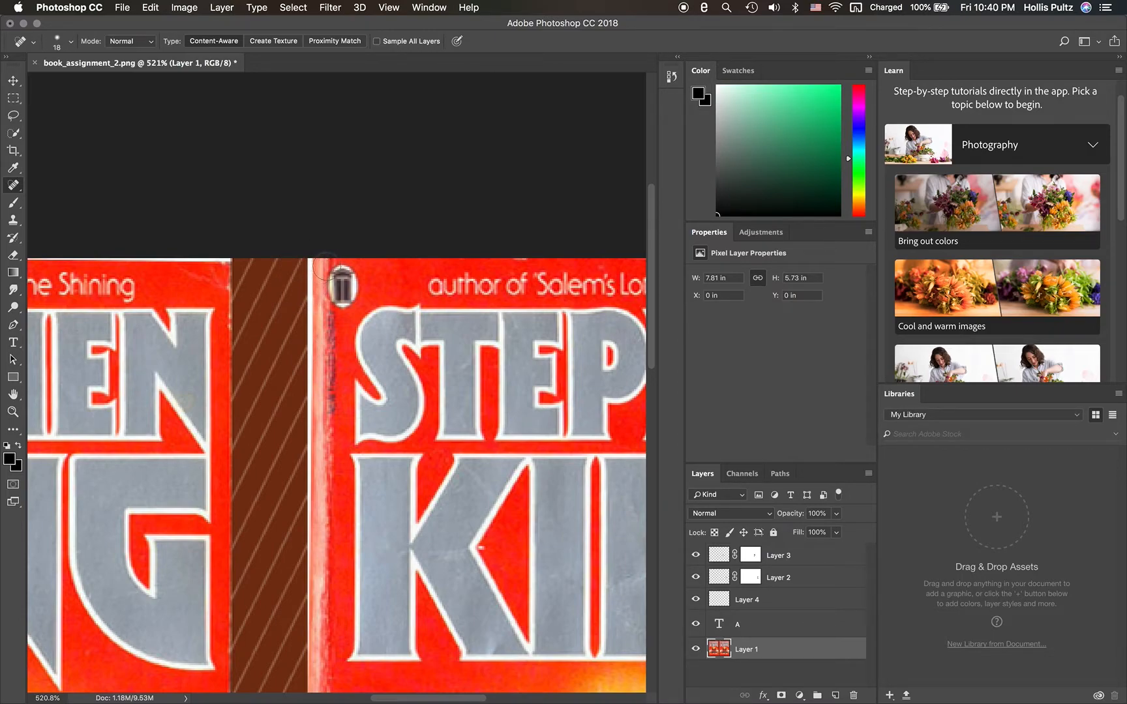
{"action": "left_click_drag", "start_coordinate": [467, 287], "coordinate": [415, 285]}
{"action": "key", "text": "super+z"}
{"action": "left_click_drag", "start_coordinate": [323, 260], "coordinate": [315, 275]}
- Try healing the white strip at the upper-right corner of the CHRISTINA cover
{"action": "scroll", "coordinate": [431, 259], "scroll_direction": "right", "scroll_amount": 5}
{"action": "scroll", "coordinate": [431, 259], "scroll_direction": "right", "scroll_amount": 8}
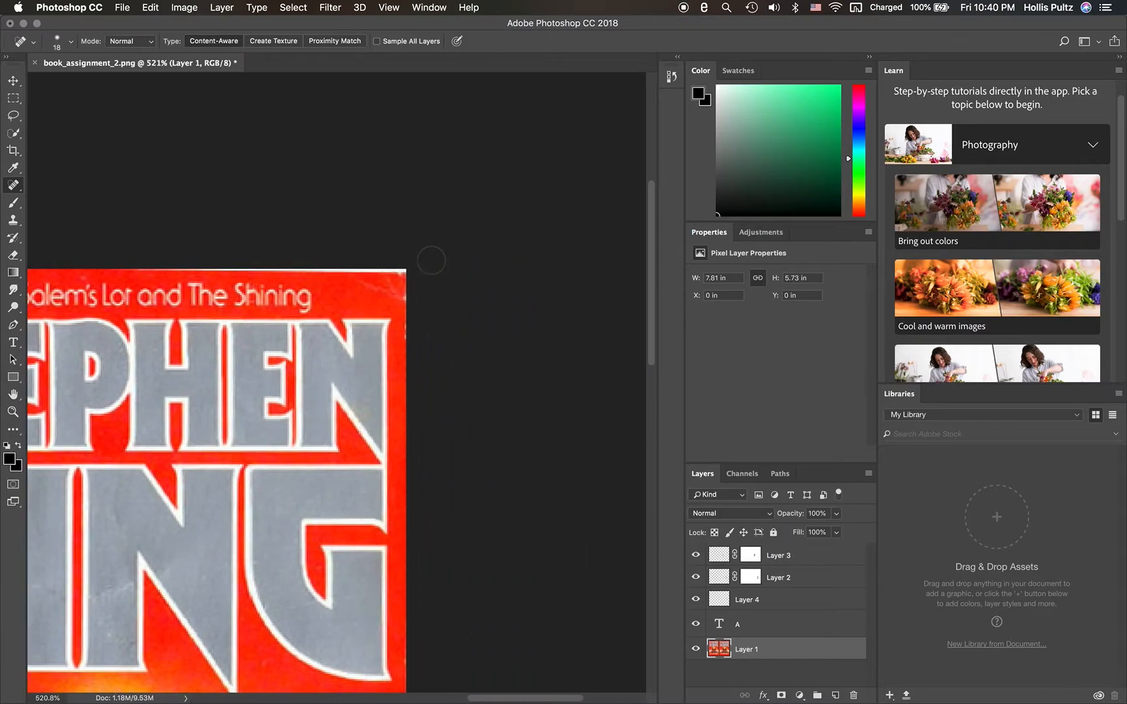
{"action": "left_click", "coordinate": [369, 280]}
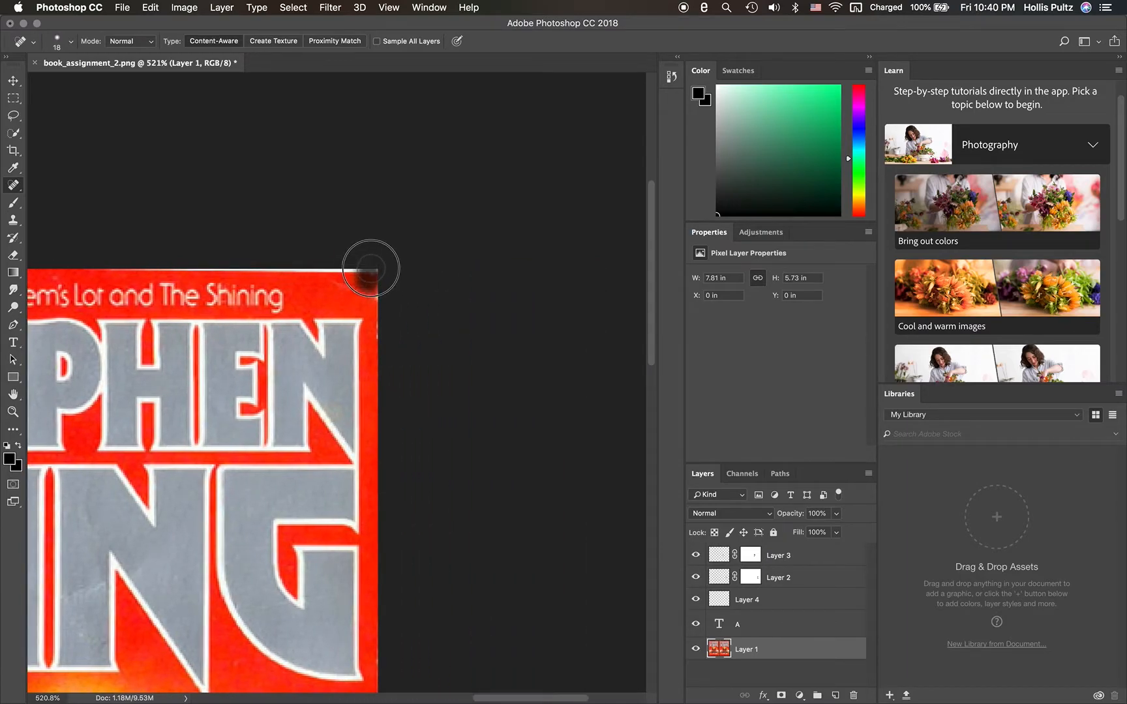
{"action": "left_click", "coordinate": [364, 277]}
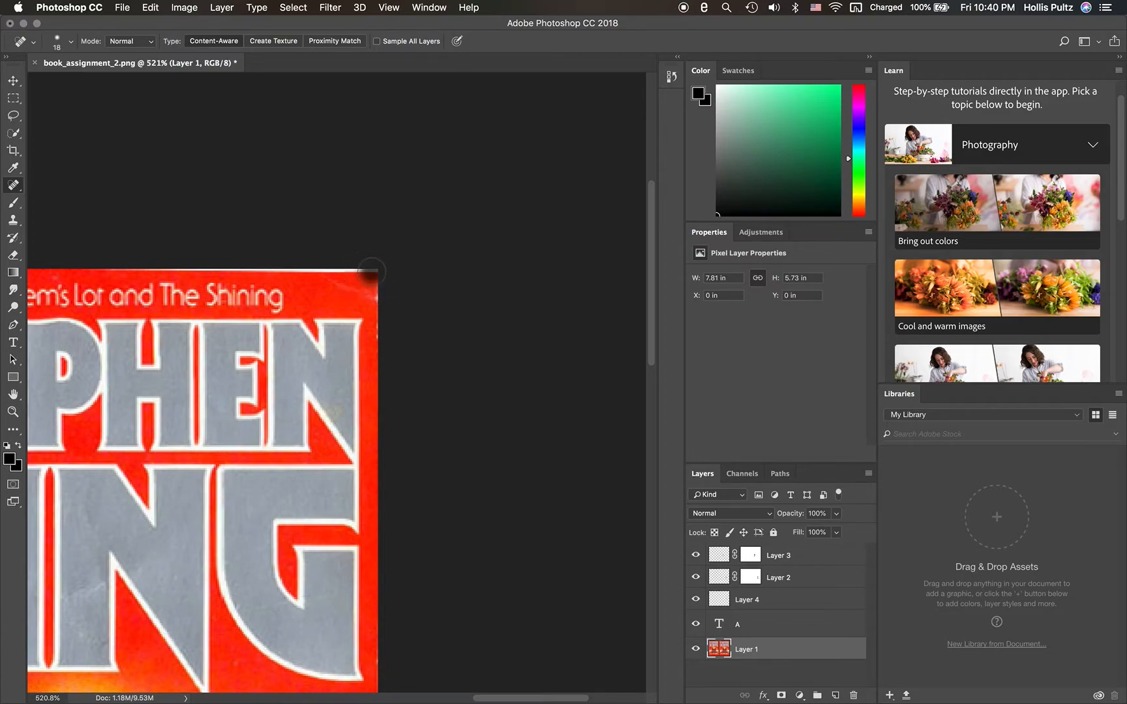
{"action": "left_click", "coordinate": [374, 267]}
{"action": "left_click_drag", "start_coordinate": [373, 268], "coordinate": [376, 273]}
{"action": "left_click", "coordinate": [372, 264]}
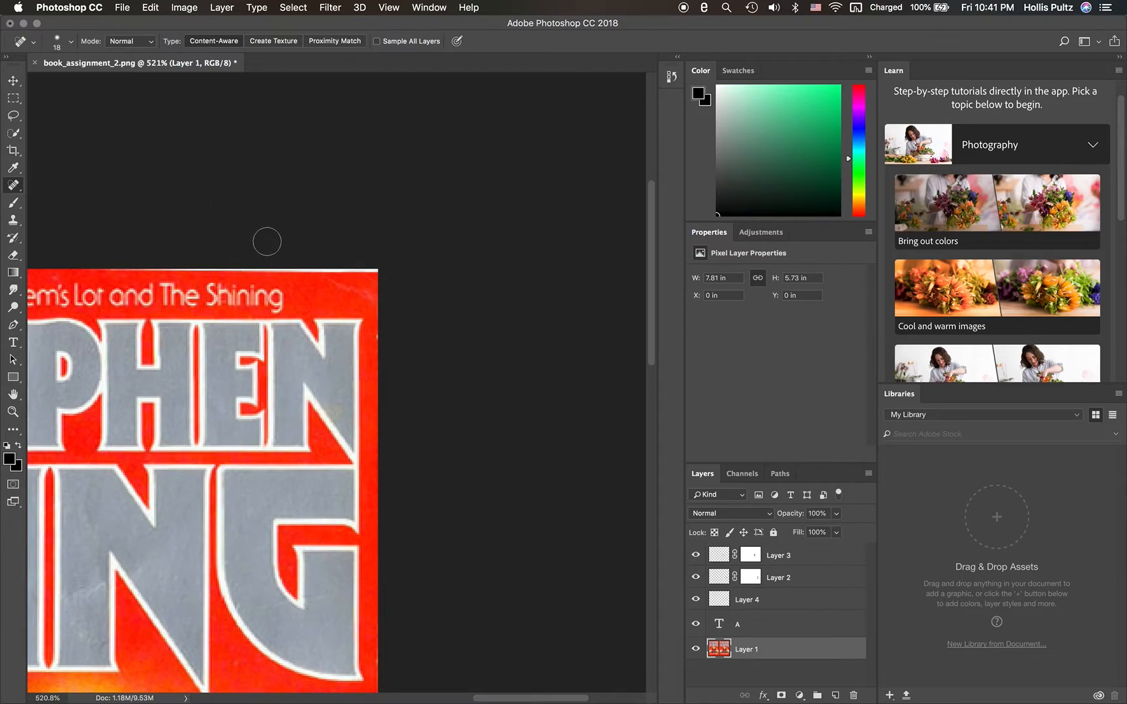
- Switch to the Brush tool and set the foreground color to red fd3009, sampled from the cover's upper-right corner
{"action": "left_click", "coordinate": [17, 206]}
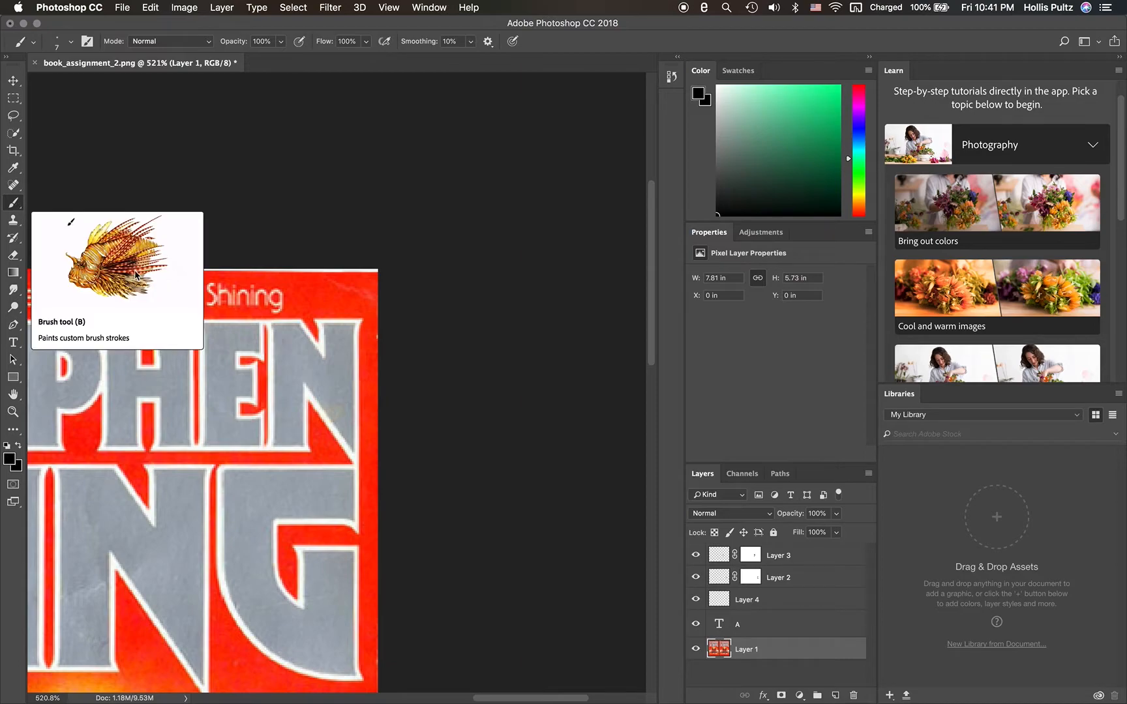
{"action": "left_click", "coordinate": [9, 459]}
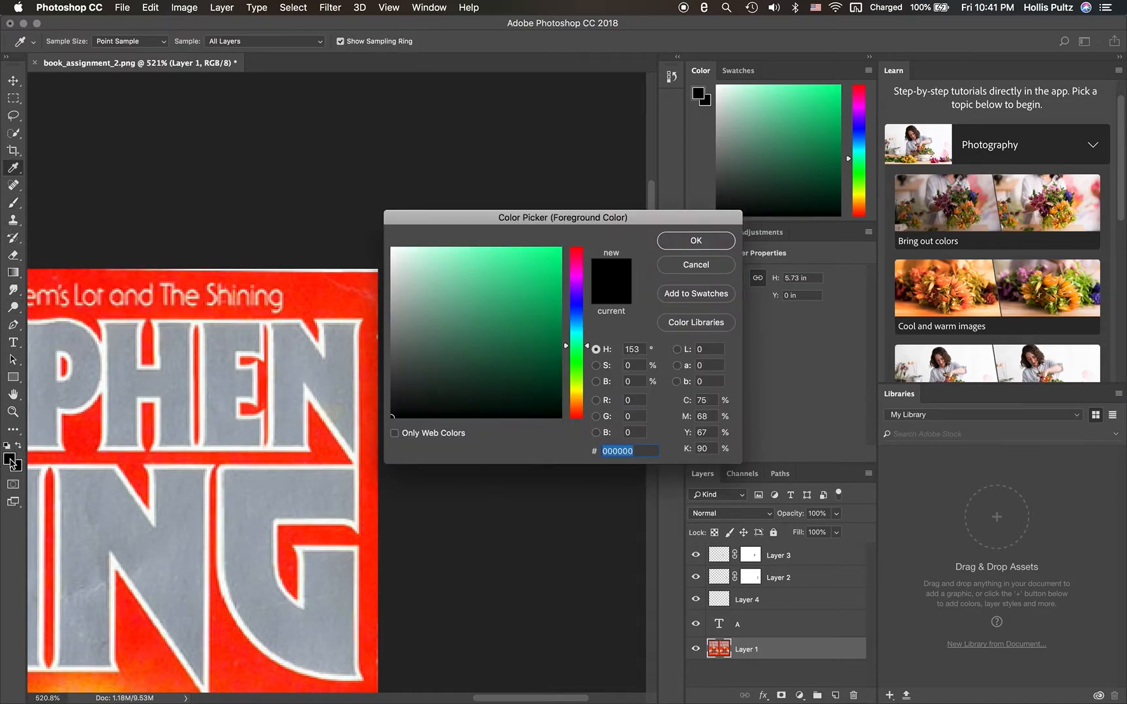
{"action": "left_click", "coordinate": [363, 279]}
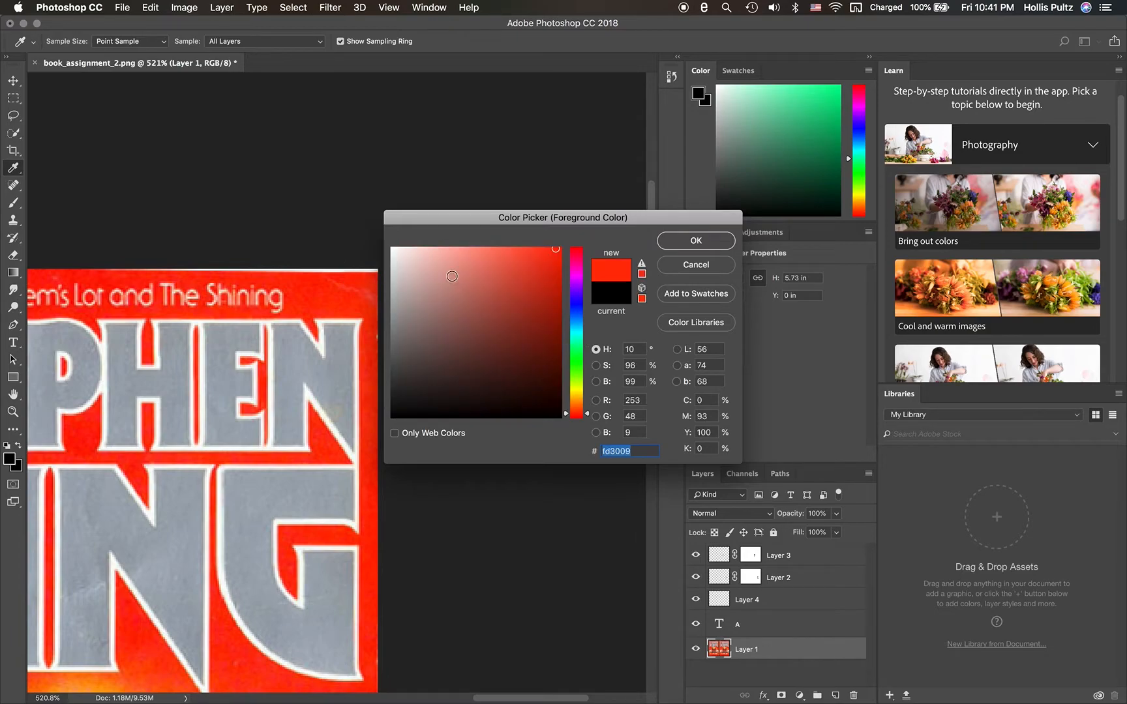
{"action": "left_click", "coordinate": [715, 242]}
{"action": "key", "text": "b"}
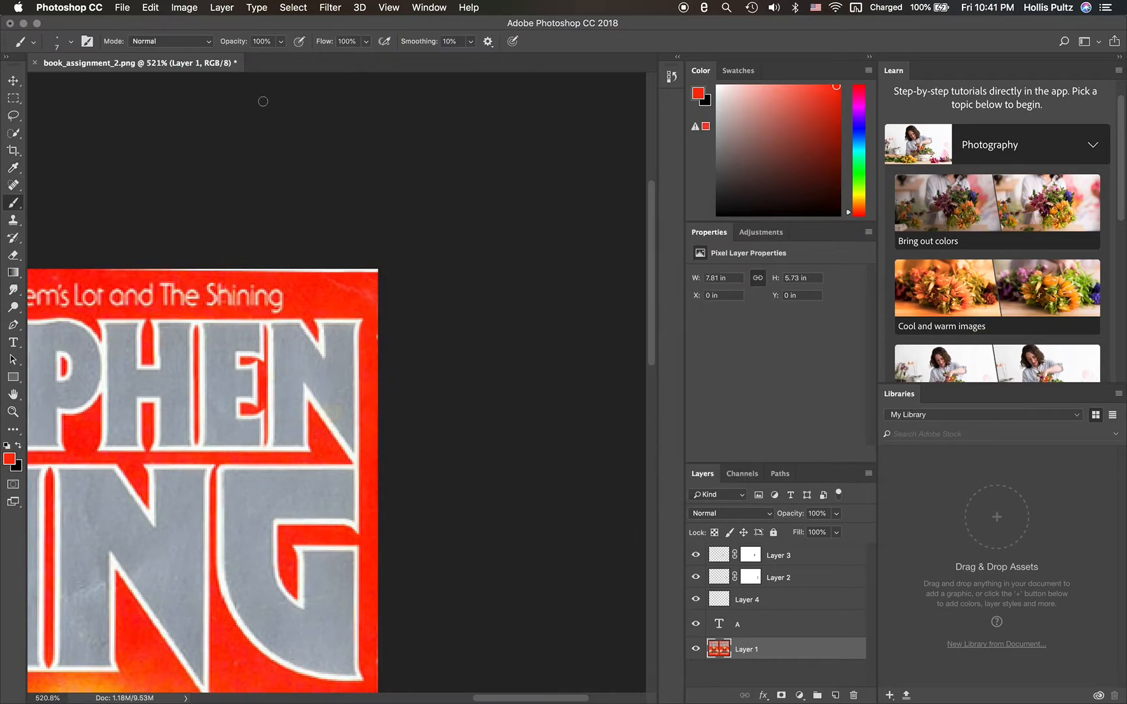
- Paint over the white strip along the top edge of the CHRISTINA cover in red with the 7 px brush
{"action": "left_click", "coordinate": [70, 43]}
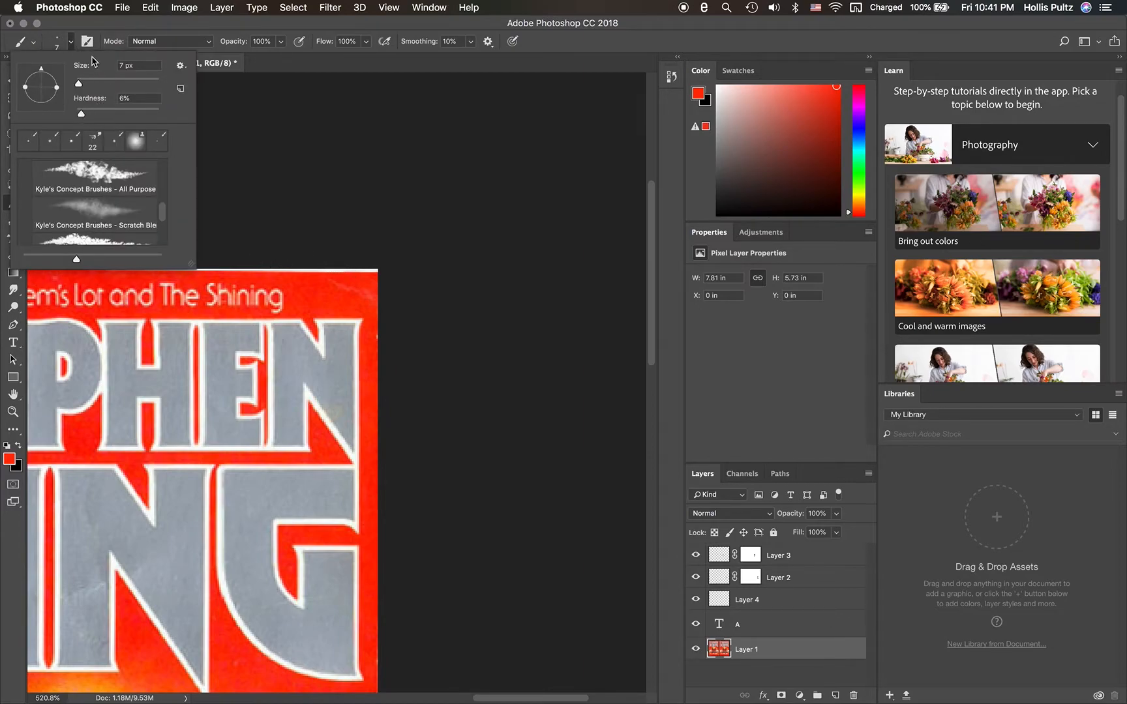
{"action": "left_click", "coordinate": [71, 43]}
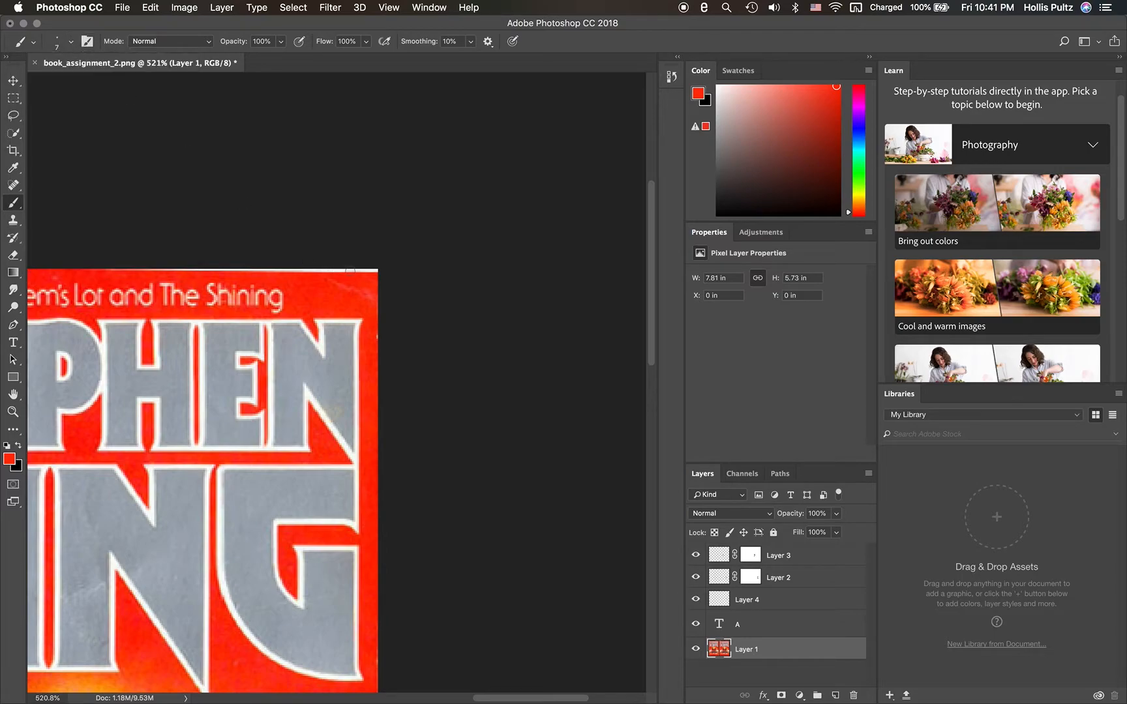
{"action": "mouse_move", "coordinate": [349, 269]}
{"action": "left_mouse_down"}
{"action": "mouse_move", "coordinate": [384, 272]}
{"action": "mouse_move", "coordinate": [251, 266]}
{"action": "left_mouse_up"}
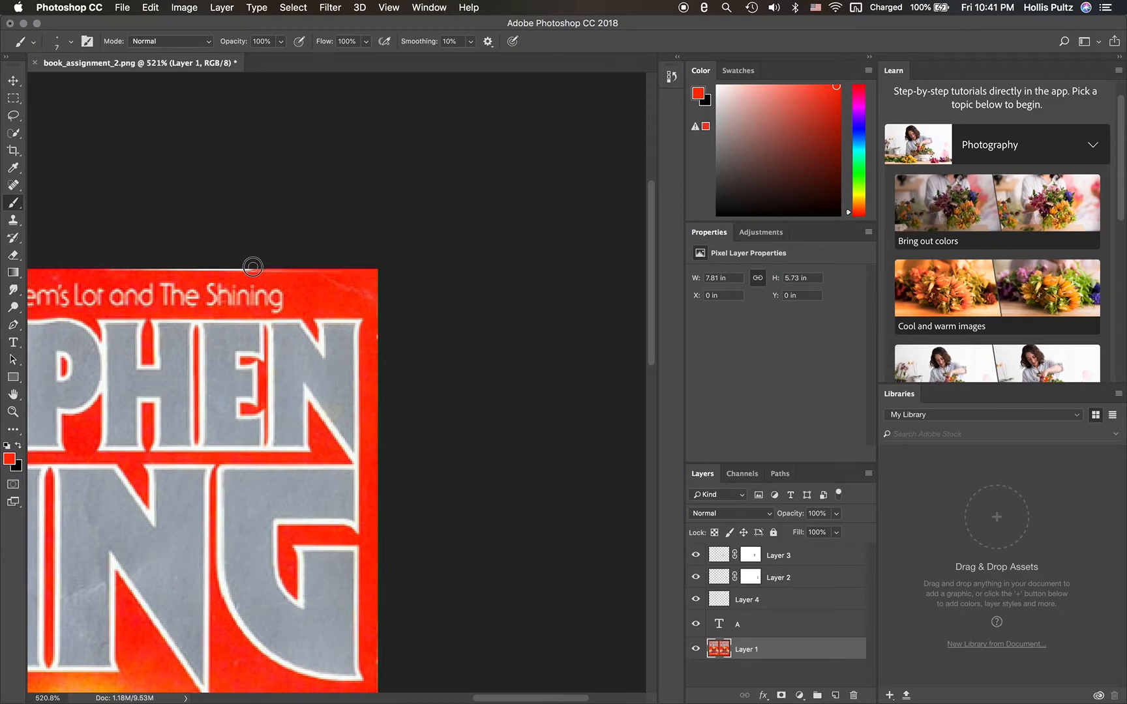
{"action": "scroll", "coordinate": [253, 267], "scroll_direction": "left", "scroll_amount": 3}
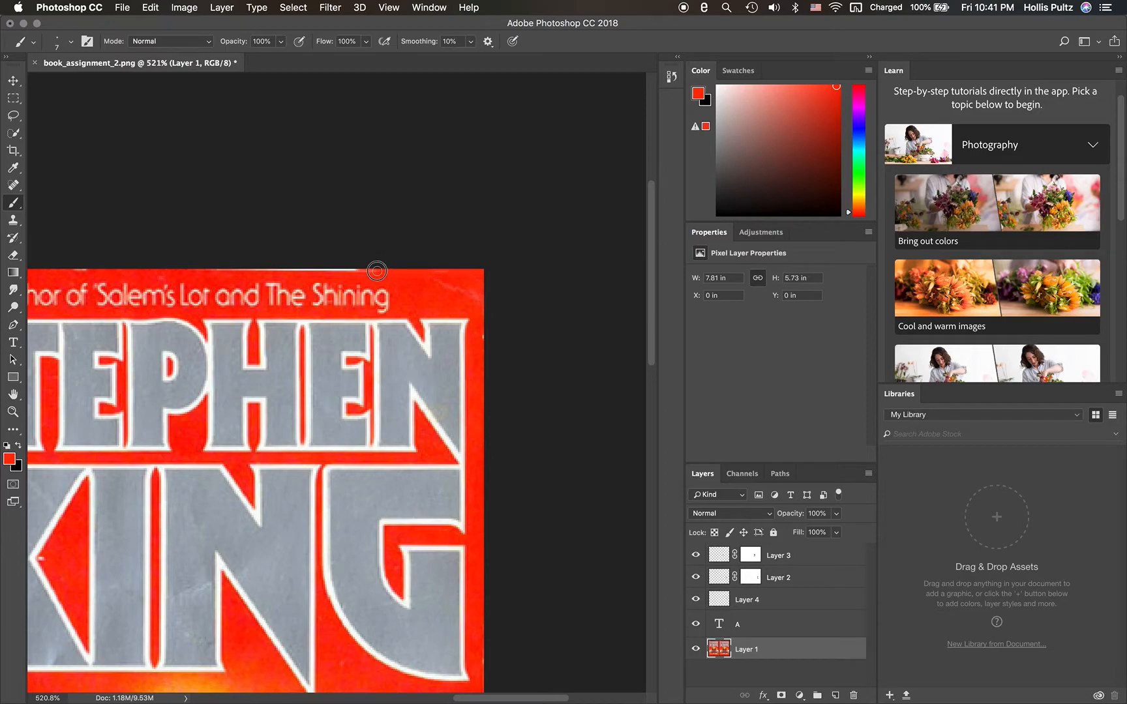
{"action": "left_click_drag", "start_coordinate": [363, 270], "coordinate": [254, 267]}
{"action": "scroll", "coordinate": [254, 267], "scroll_direction": "left", "scroll_amount": 5}
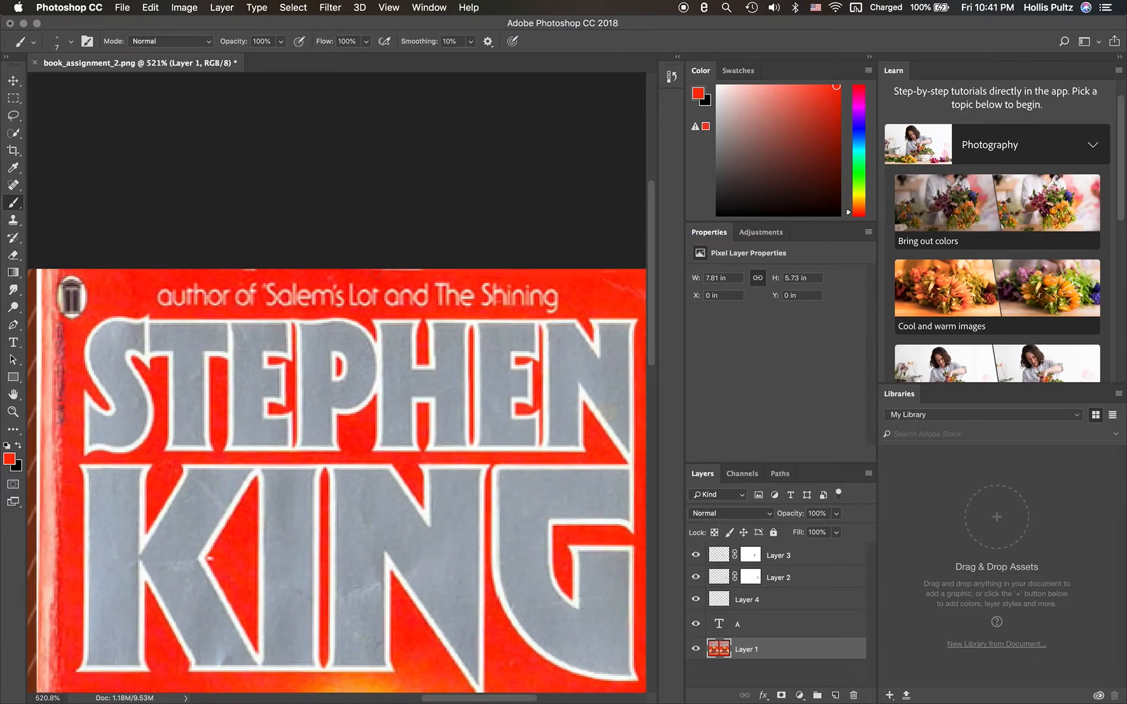
{"action": "left_click_drag", "start_coordinate": [424, 268], "coordinate": [311, 268]}
- Set the foreground color to a light salmon sampled from the CHRISTINA cover's left edge beside the emblem
{"action": "scroll", "coordinate": [359, 265], "scroll_direction": "left", "scroll_amount": 3}
{"action": "scroll", "coordinate": [359, 265], "scroll_direction": "left", "scroll_amount": 1}
{"action": "scroll", "coordinate": [311, 267], "scroll_direction": "left", "scroll_amount": 2}
{"action": "scroll", "coordinate": [311, 267], "scroll_direction": "down", "scroll_amount": 2}
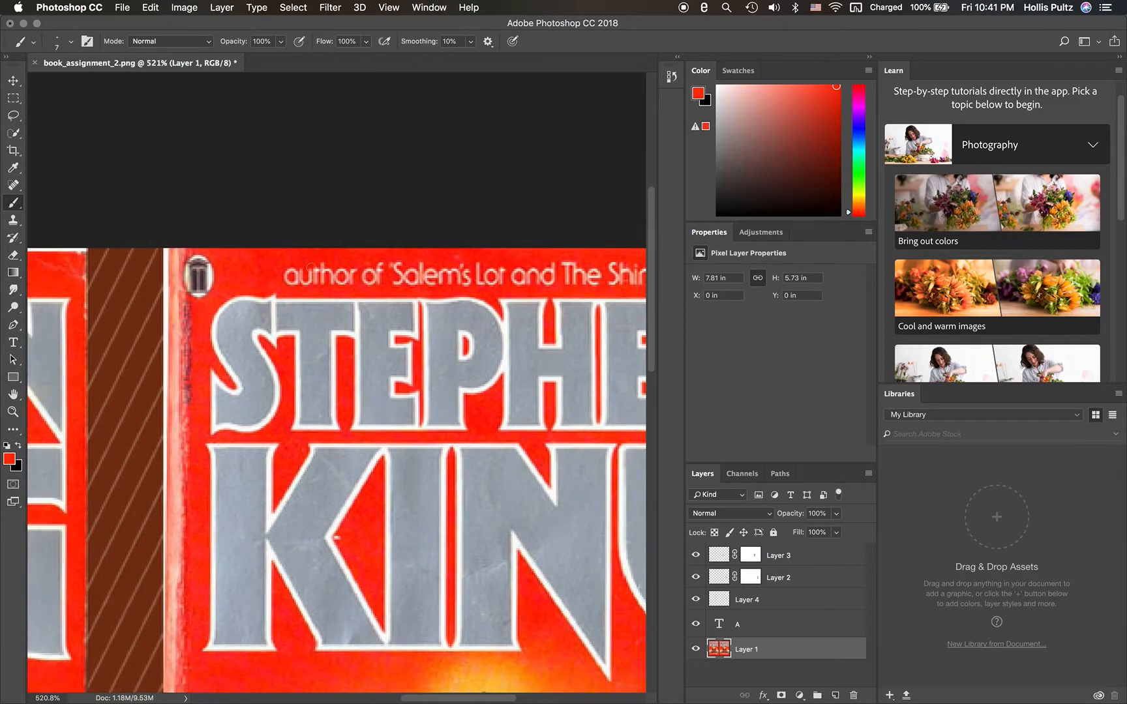
{"action": "scroll", "coordinate": [311, 267], "scroll_direction": "down", "scroll_amount": 1}
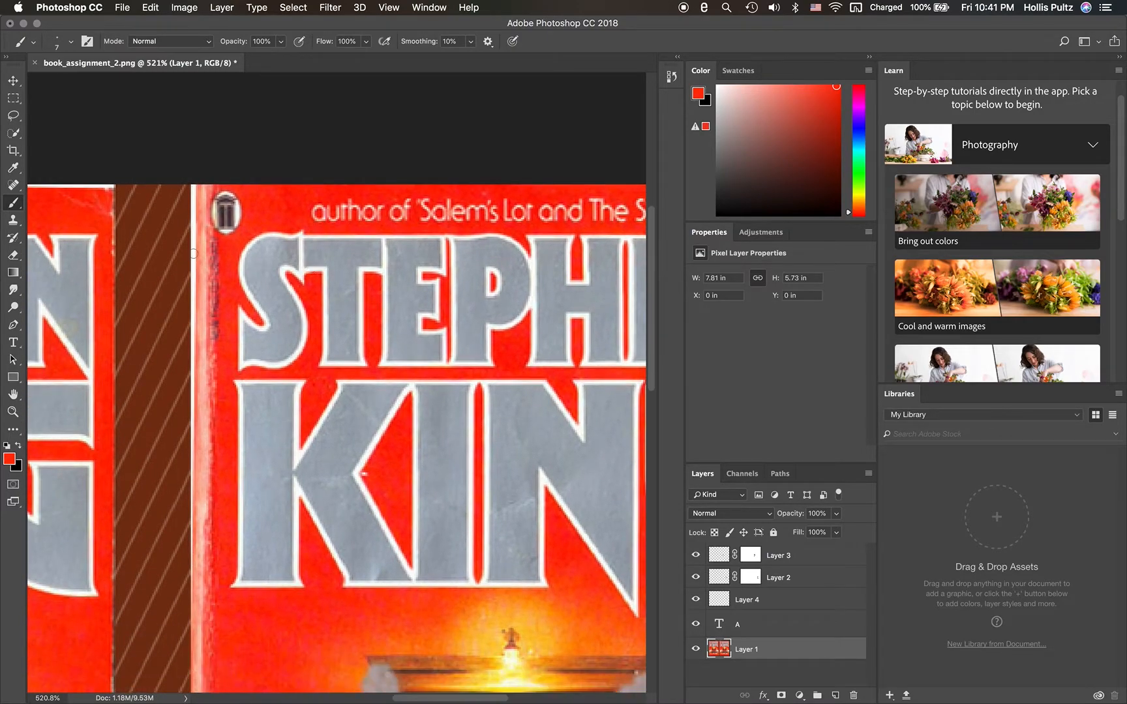
{"action": "scroll", "coordinate": [137, 298], "scroll_direction": "down", "scroll_amount": 10}
{"action": "scroll", "coordinate": [136, 298], "scroll_direction": "left", "scroll_amount": 2}
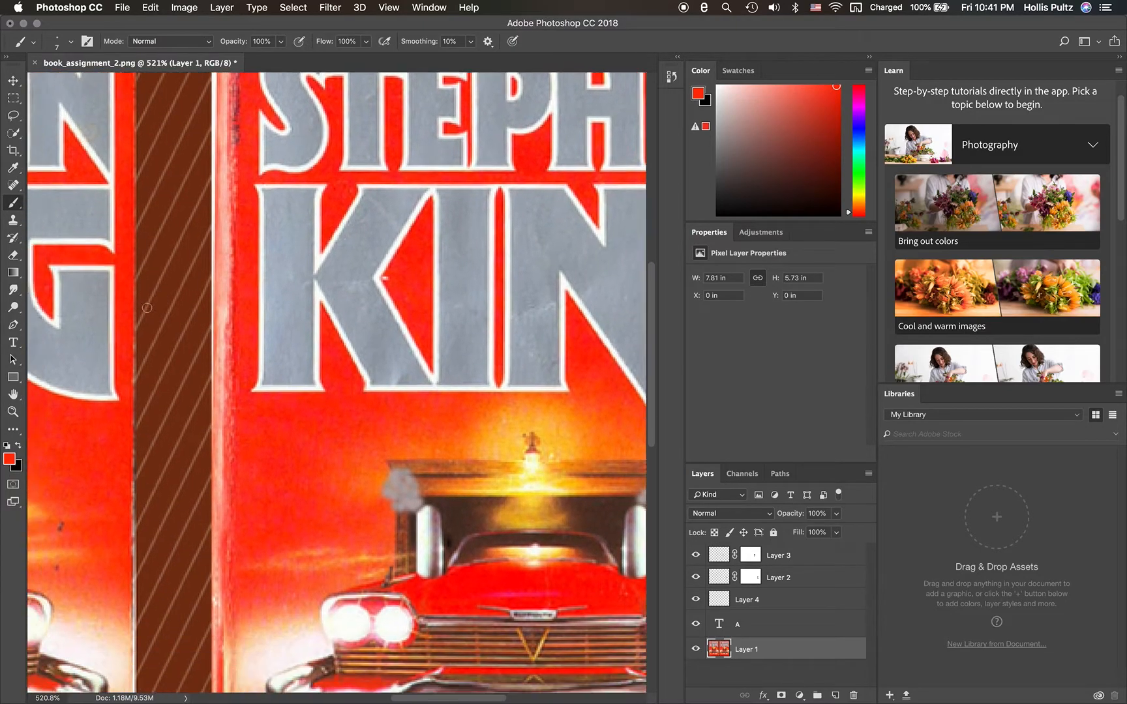
{"action": "scroll", "coordinate": [147, 308], "scroll_direction": "up", "scroll_amount": 10}
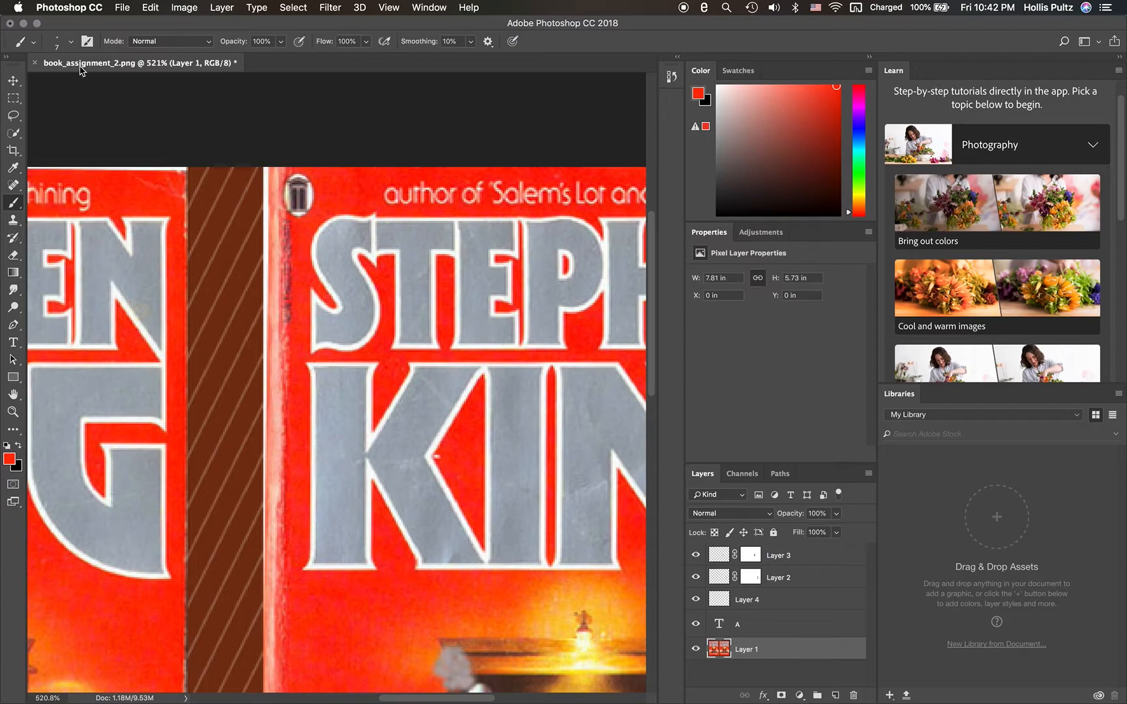
{"action": "left_click", "coordinate": [10, 460]}
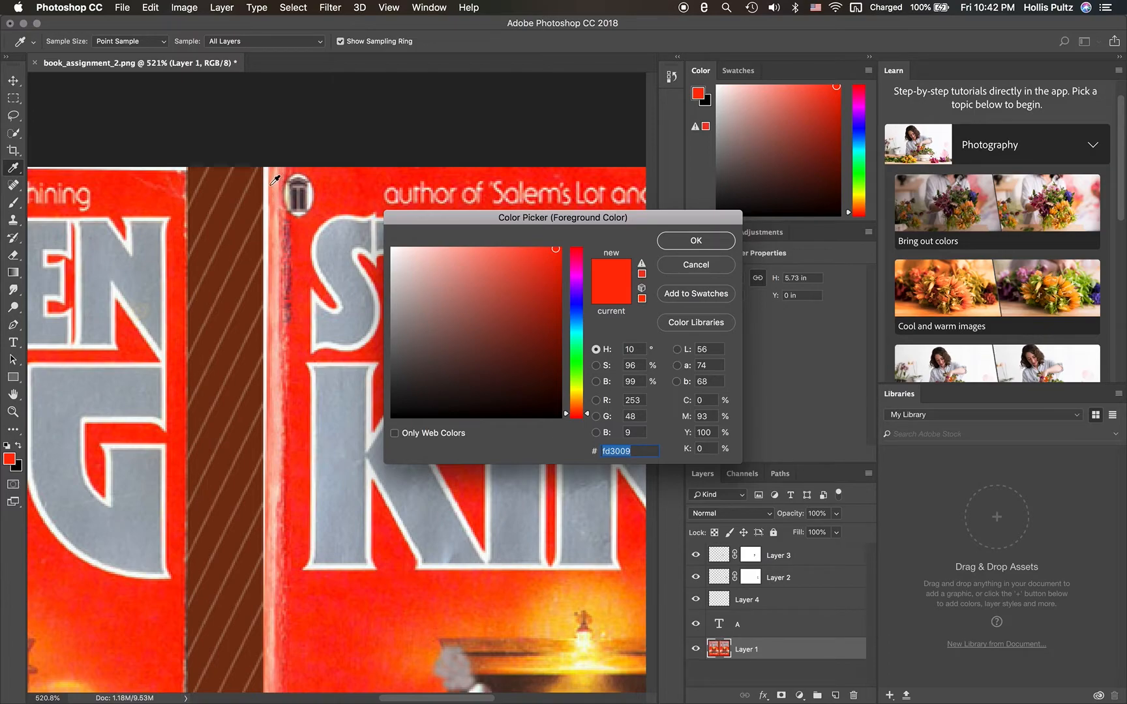
{"action": "left_click", "coordinate": [270, 184]}
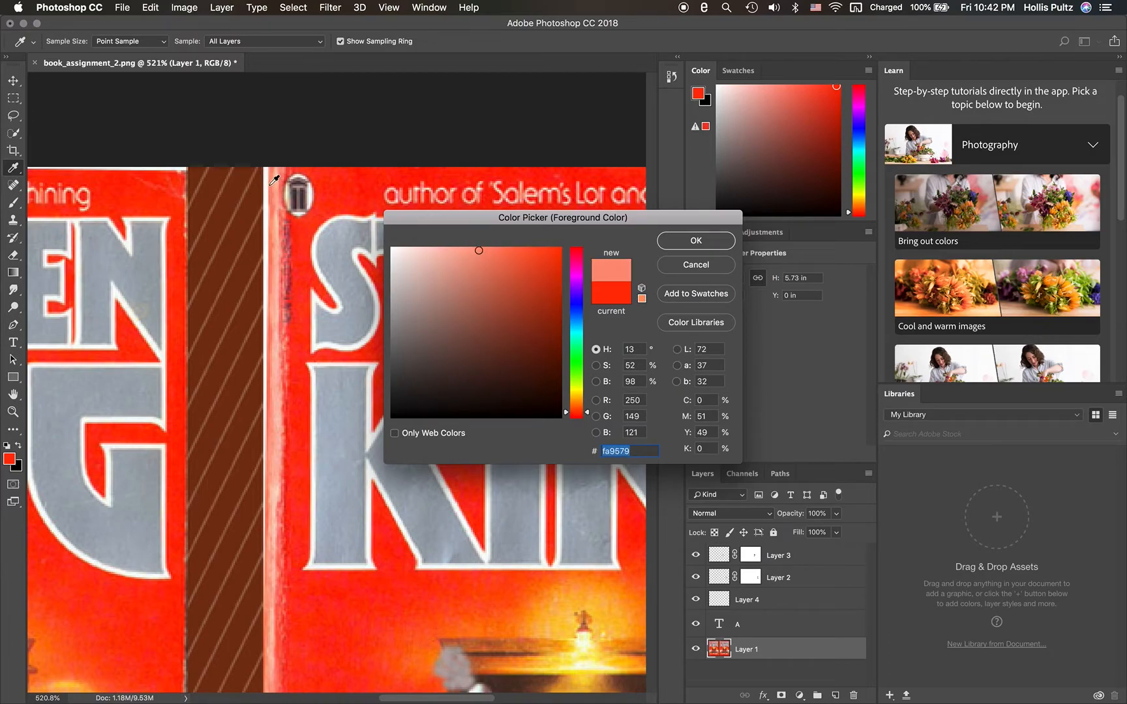
{"action": "left_click", "coordinate": [271, 185]}
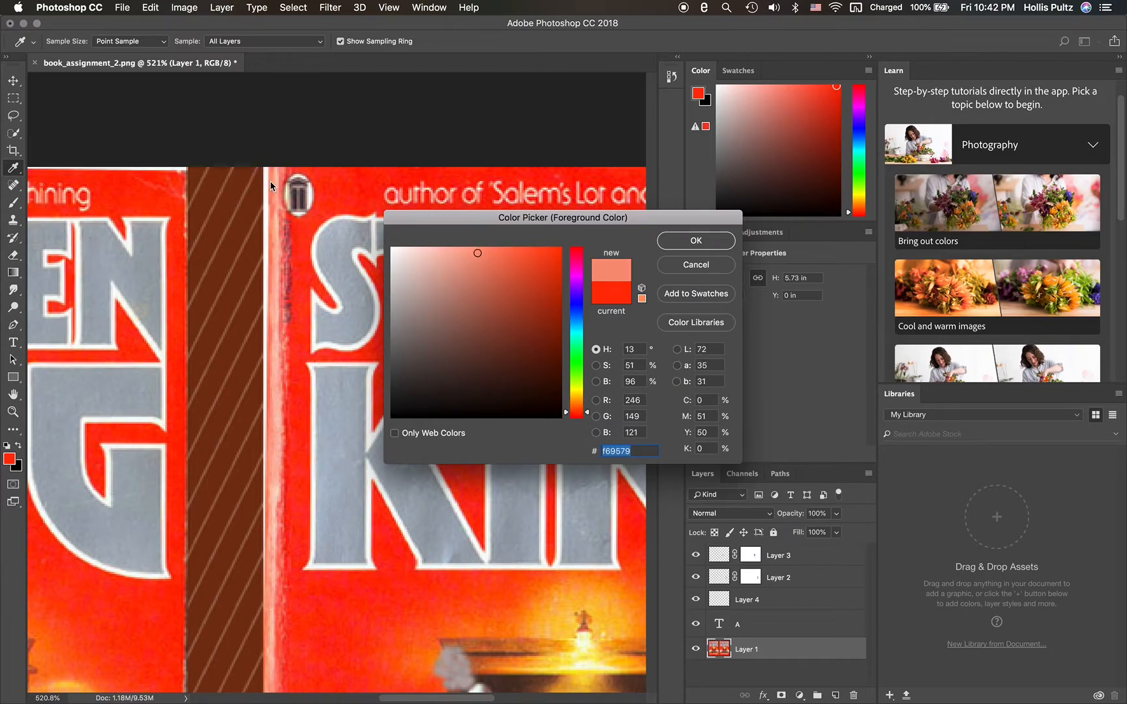
{"action": "left_click", "coordinate": [696, 243]}
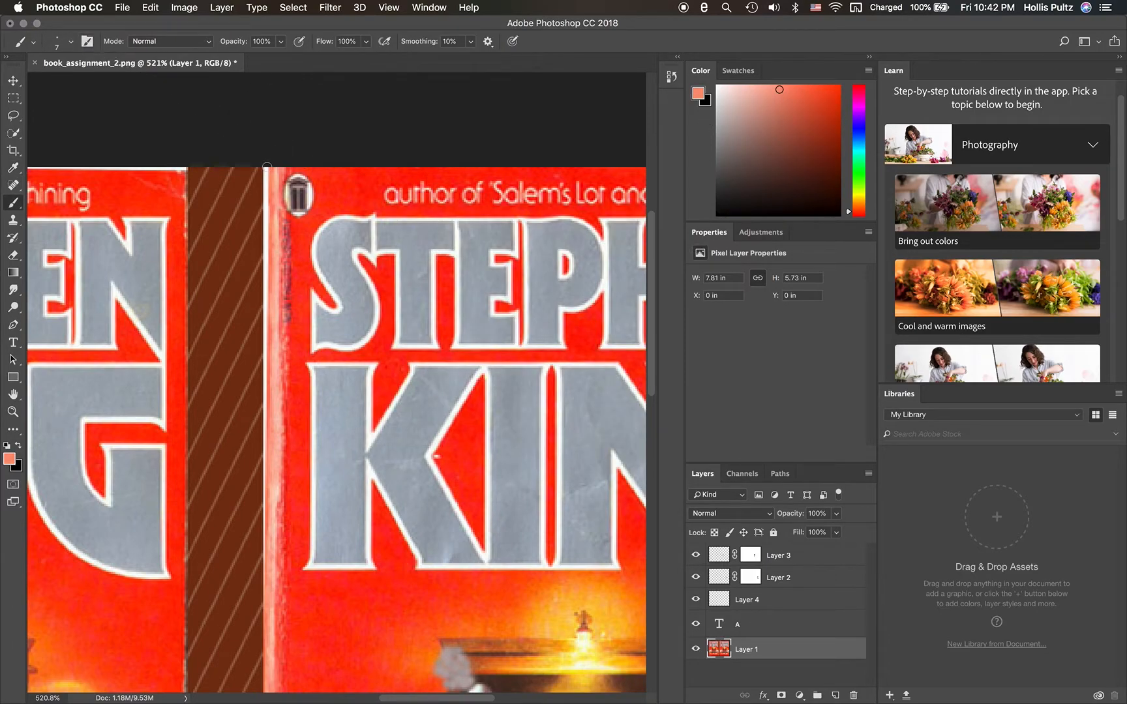
- Paint salmon over the white upper-left edge of the CHRISTINA cover with a 6 px brush, and set the brush hardness to 24%
{"action": "left_click", "coordinate": [71, 41]}
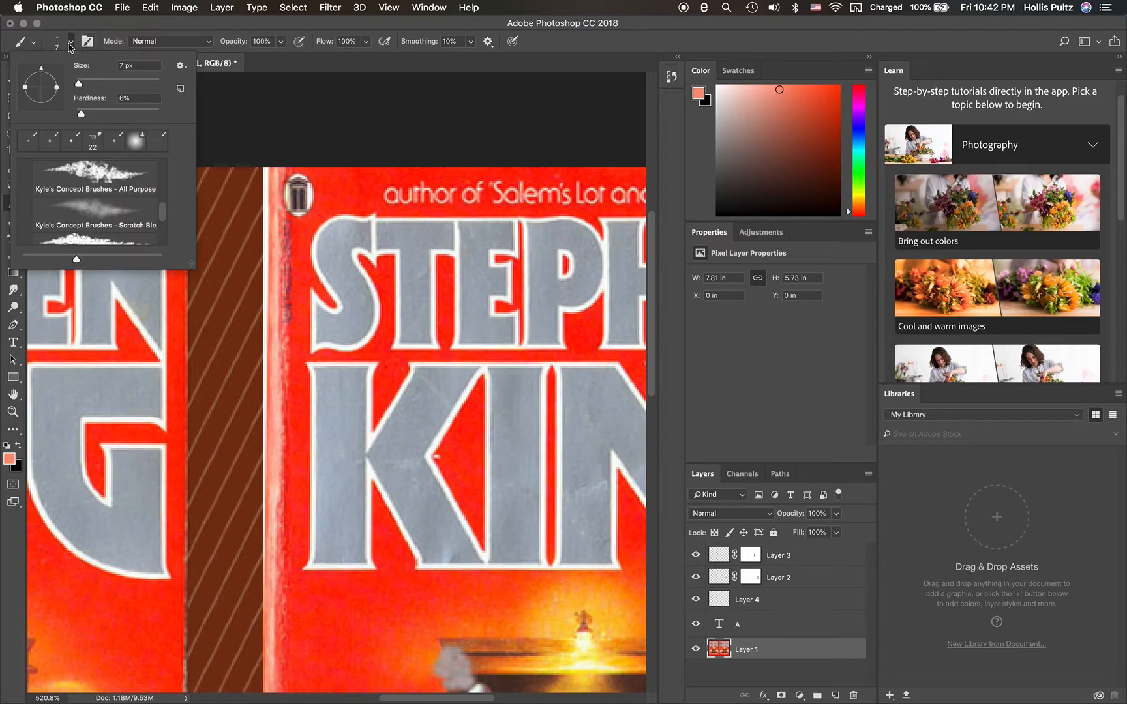
{"action": "left_click_drag", "start_coordinate": [80, 85], "coordinate": [78, 86]}
{"action": "left_click", "coordinate": [72, 44]}
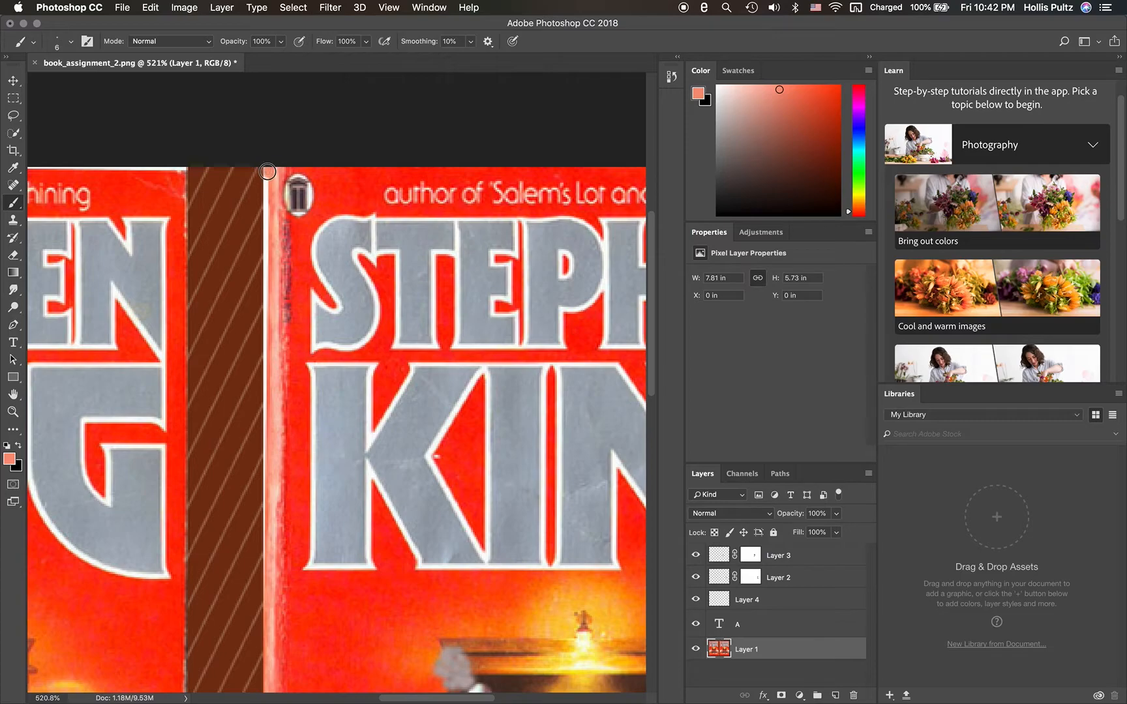
{"action": "left_click_drag", "start_coordinate": [267, 174], "coordinate": [266, 177]}
{"action": "left_click", "coordinate": [72, 42]}
{"action": "left_click_drag", "start_coordinate": [84, 116], "coordinate": [96, 116]}
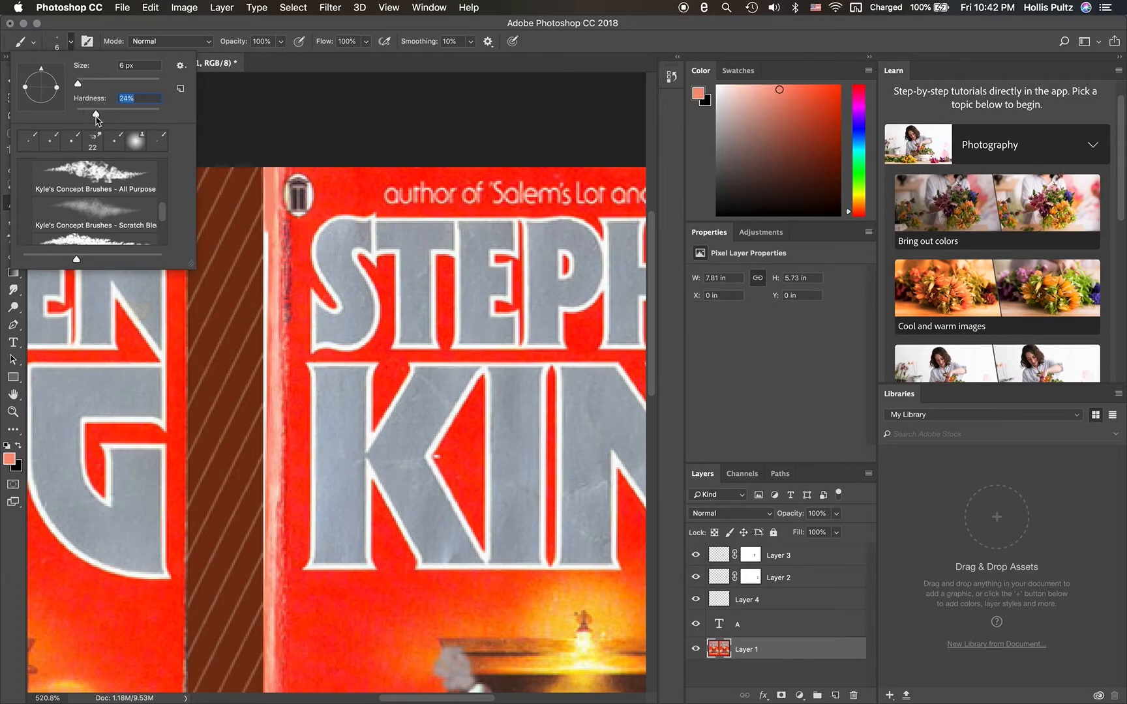
{"action": "left_click", "coordinate": [71, 42]}
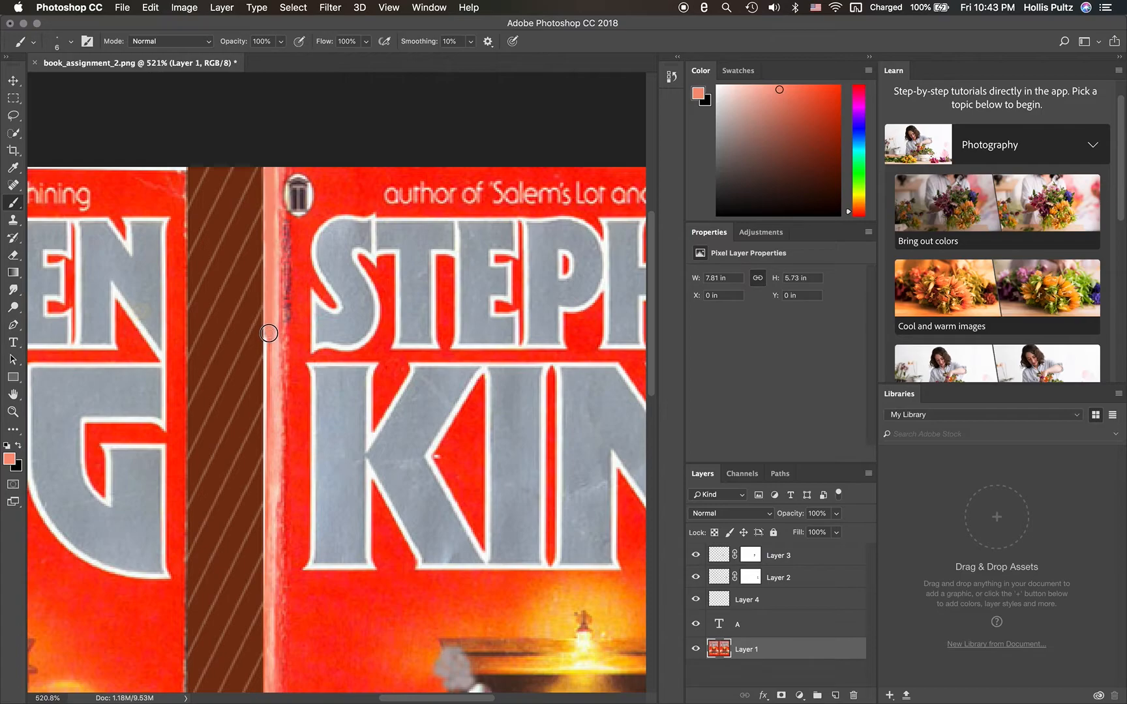
- Reduce the brush to 3 px and paint salmon down the remaining white left edge of the CHRISTINA cover beside KING
{"action": "left_click", "coordinate": [73, 50]}
{"action": "double_click", "coordinate": [123, 67]}
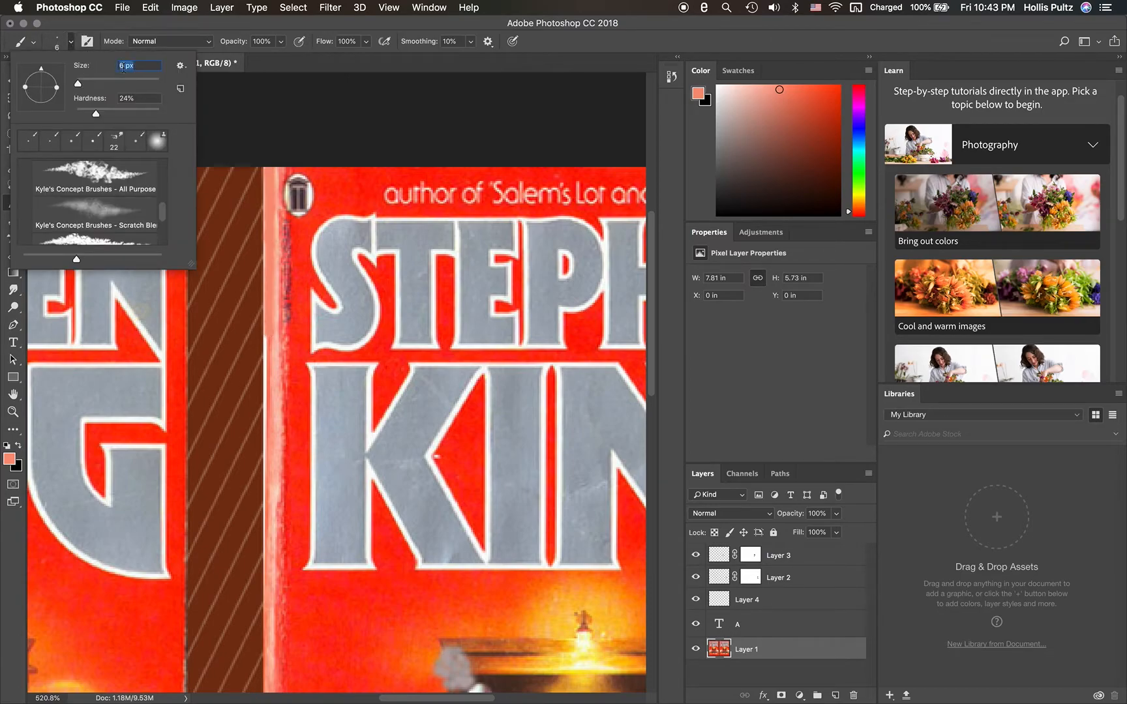
{"action": "type", "text": "3"}
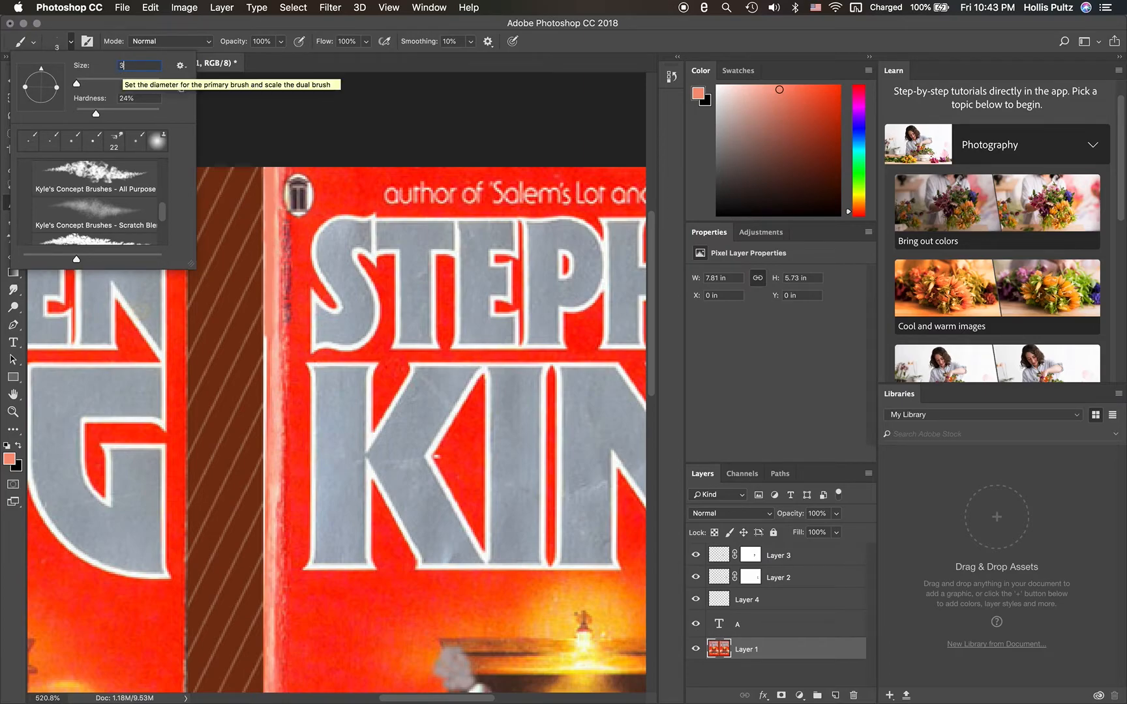
{"action": "key", "text": "Return"}
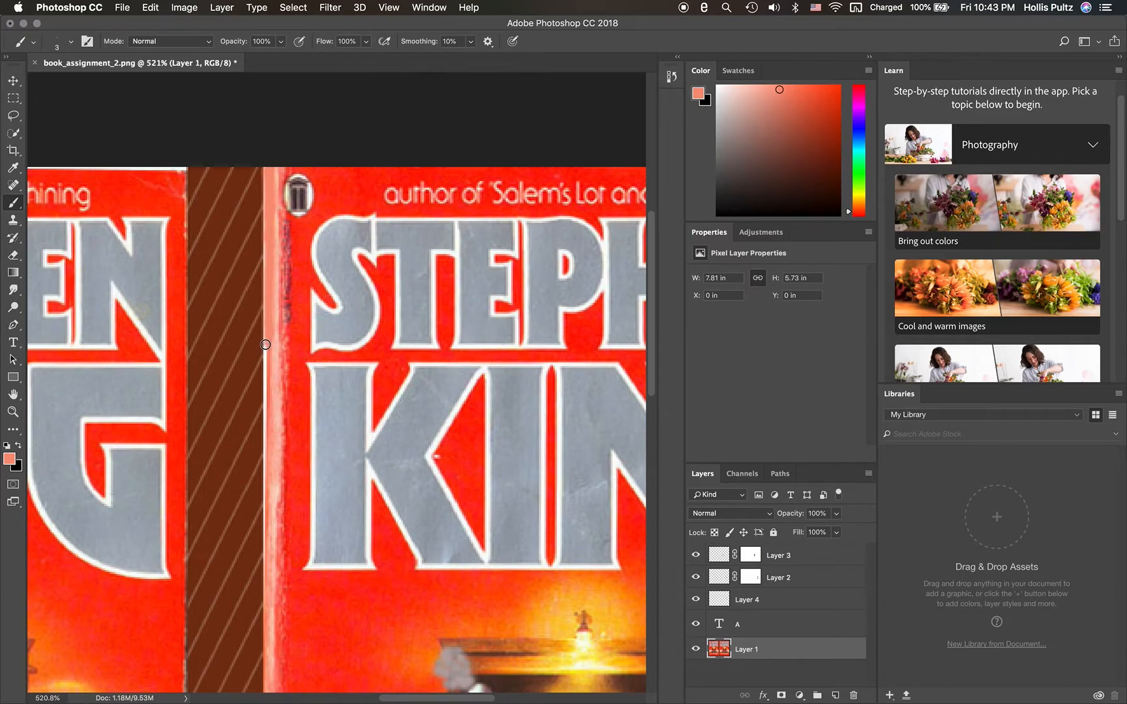
{"action": "left_click_drag", "start_coordinate": [265, 344], "coordinate": [268, 420]}
{"action": "left_click_drag", "start_coordinate": [267, 362], "coordinate": [269, 563]}
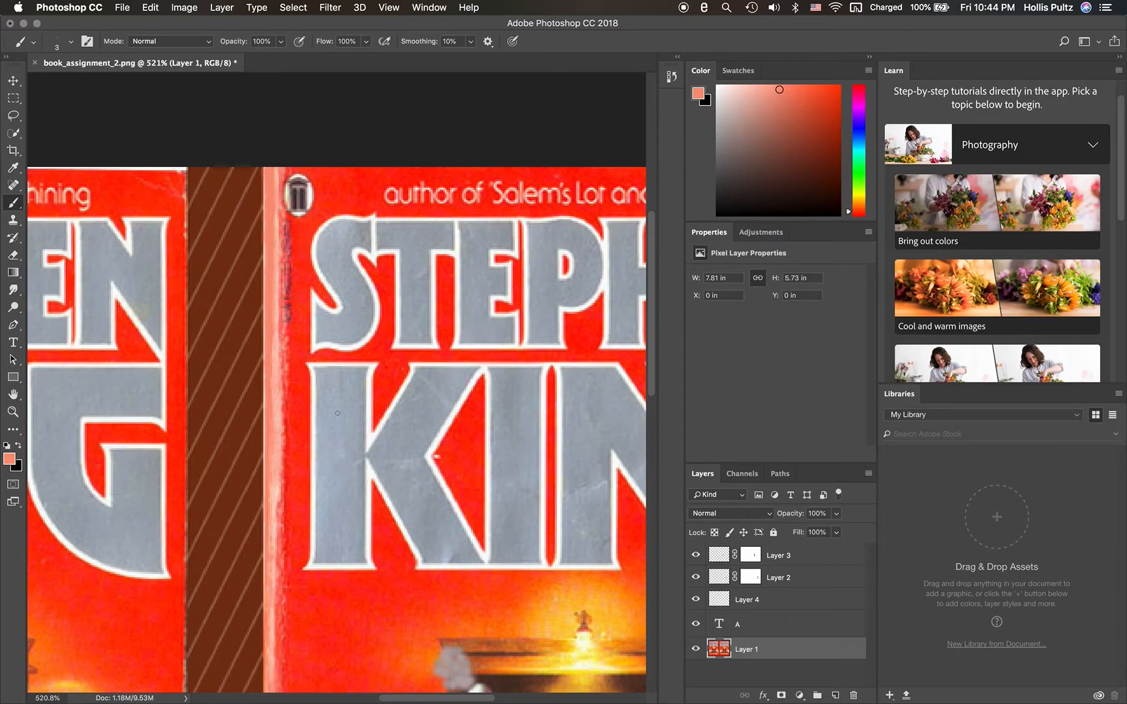
{"action": "scroll", "coordinate": [337, 413], "scroll_direction": "left", "scroll_amount": 10}
{"action": "scroll", "coordinate": [337, 413], "scroll_direction": "right", "scroll_amount": 10}
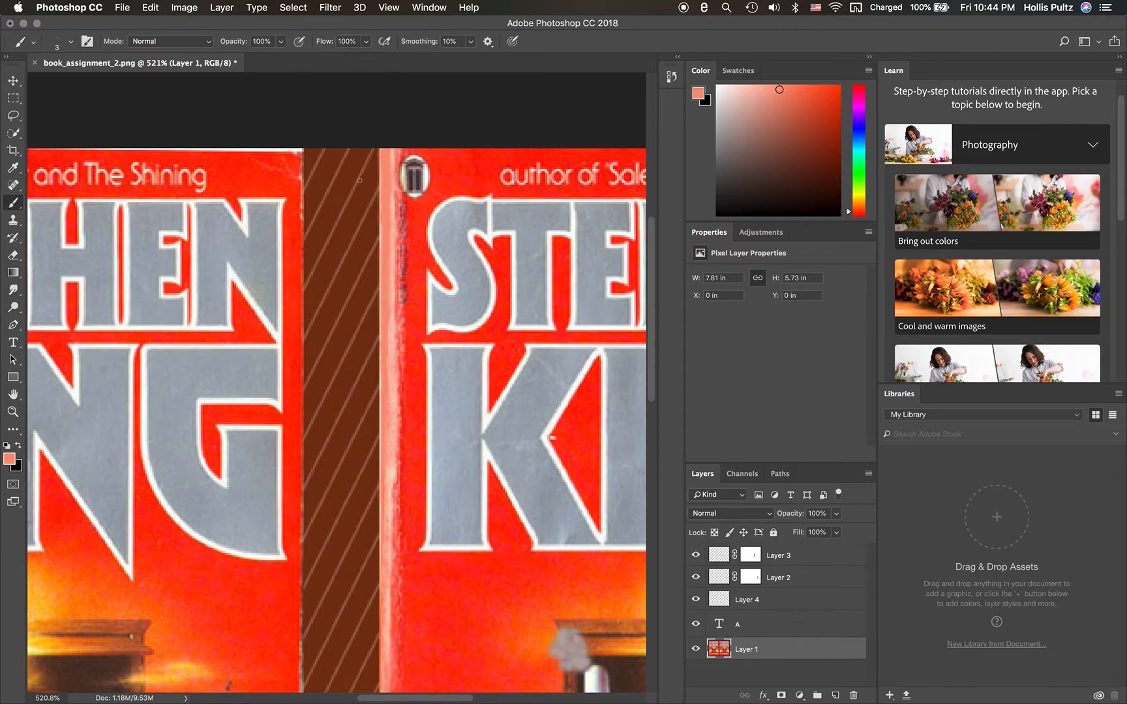
{"action": "scroll", "coordinate": [359, 181], "scroll_direction": "down", "scroll_amount": 8}
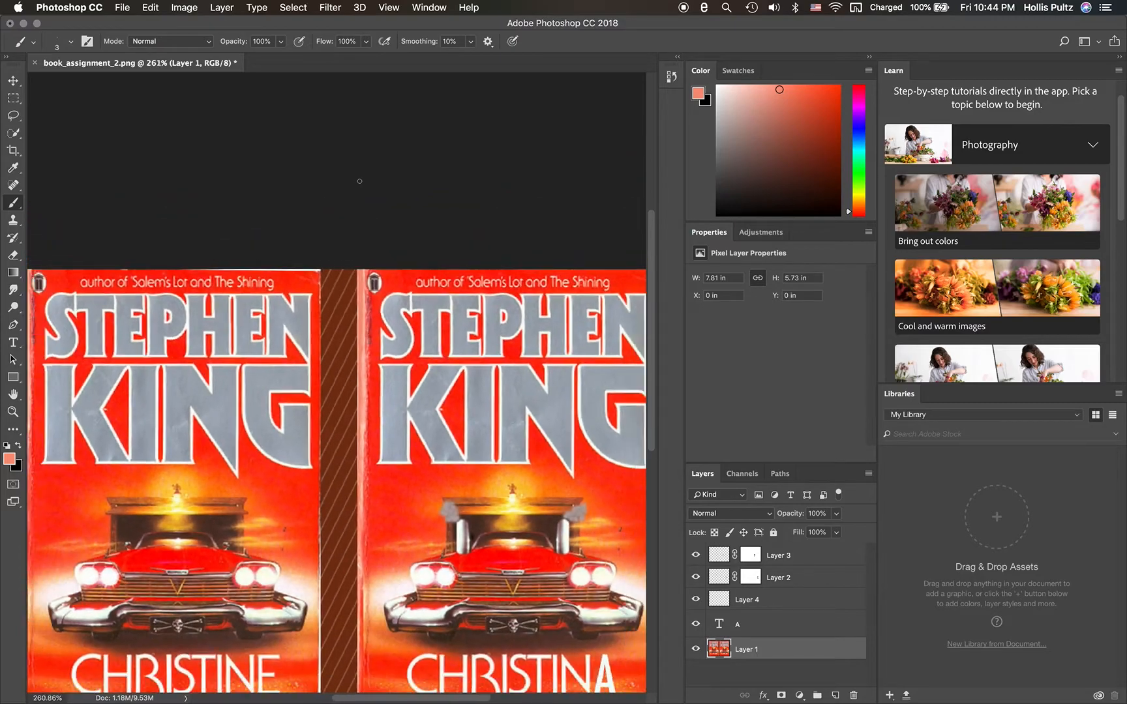
{"action": "scroll", "coordinate": [337, 382], "scroll_direction": "down", "scroll_amount": 1}
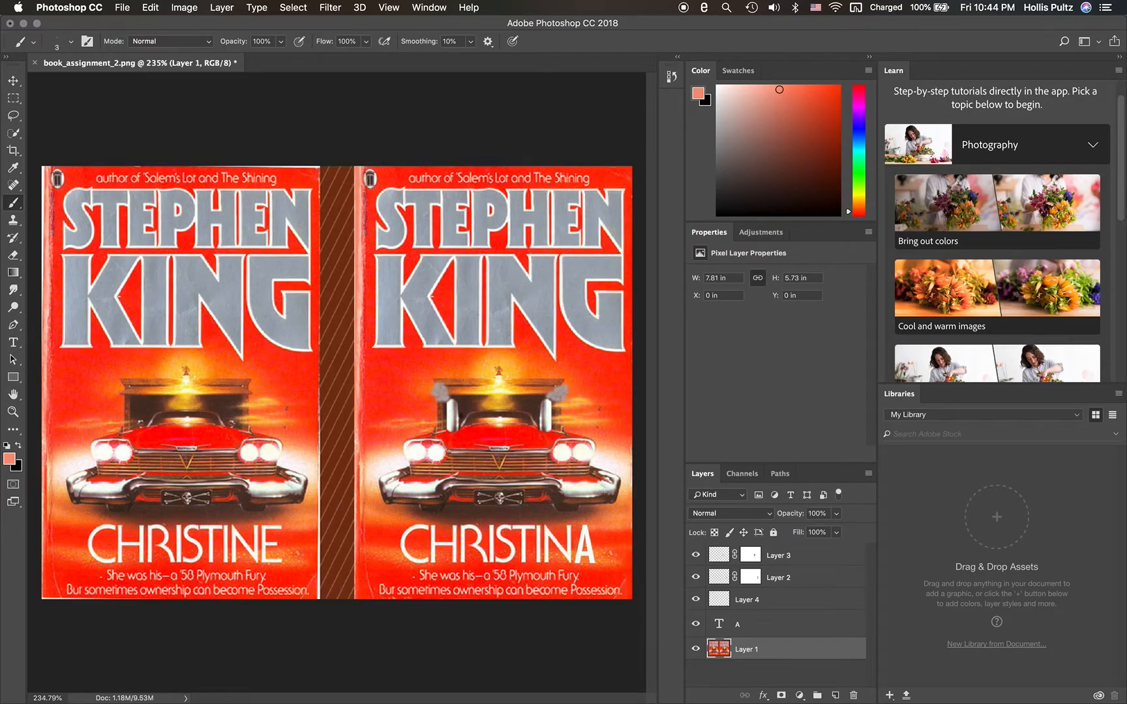
- Switch to Safari and review the DS106 book cover assignment, the Canva cover design and the DeGraeve color palette page
{"action": "key", "text": "ctrl+Left"}
{"action": "key", "text": "ctrl+Left"}
{"action": "key", "text": "ctrl+Left"}
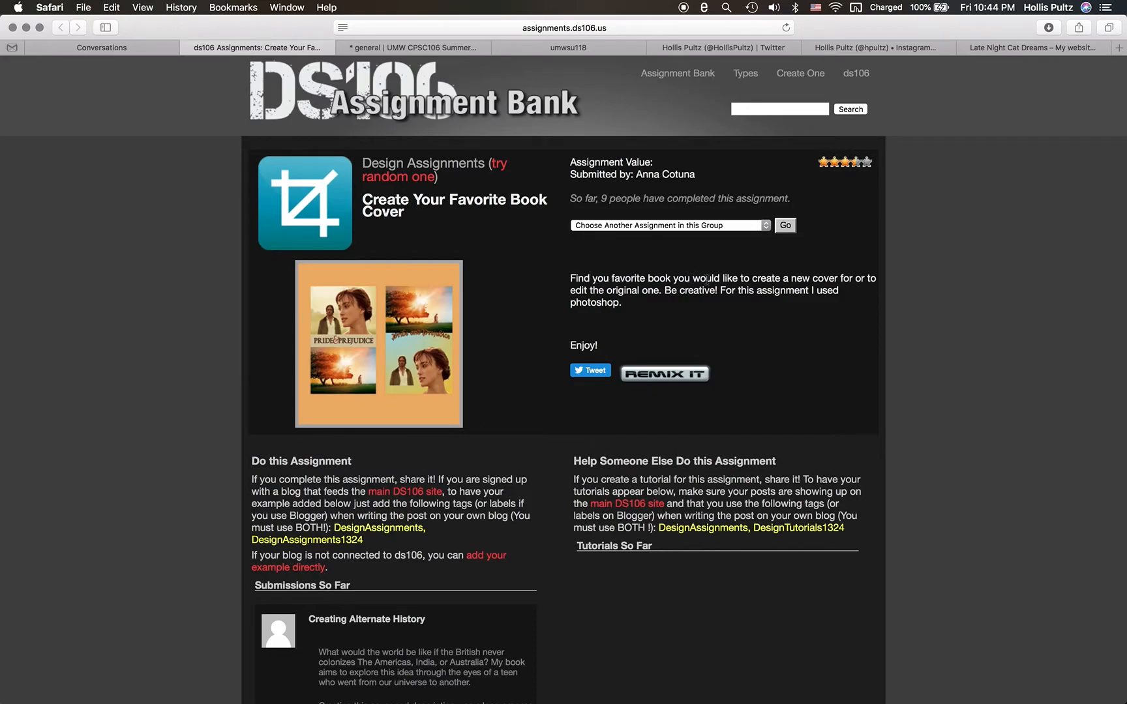
{"action": "key", "text": "ctrl+Right"}
{"action": "key", "text": "ctrl+Right"}
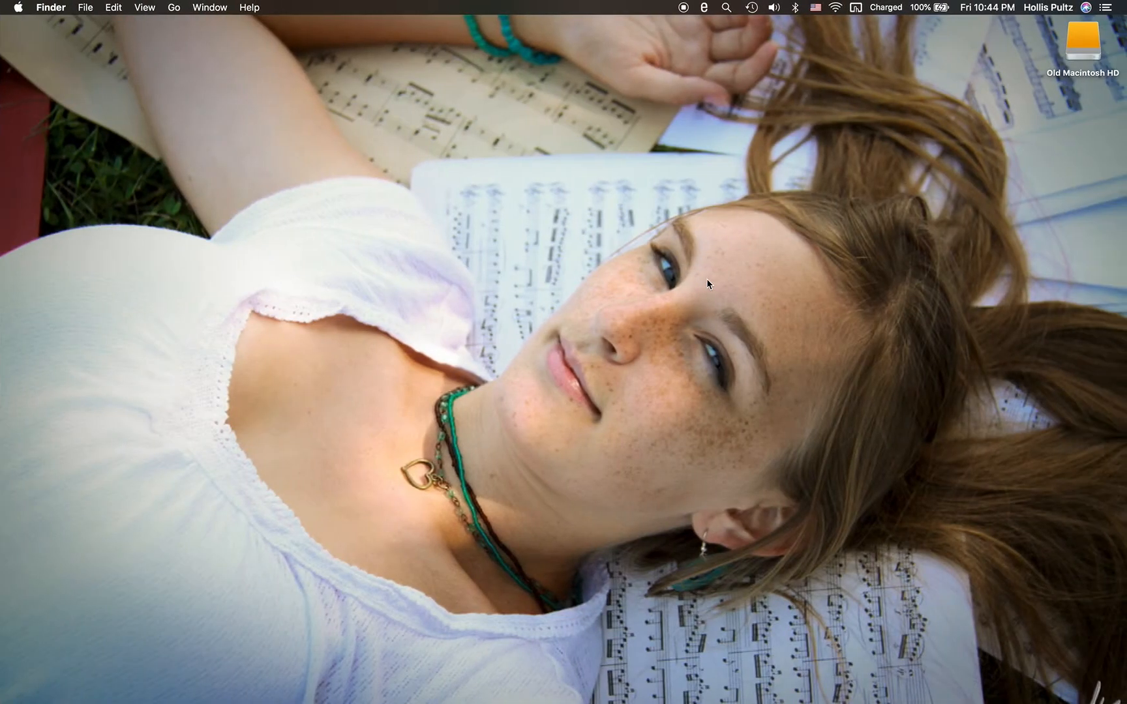
{"action": "key", "text": "ctrl+Left"}
{"action": "left_click", "coordinate": [740, 316]}
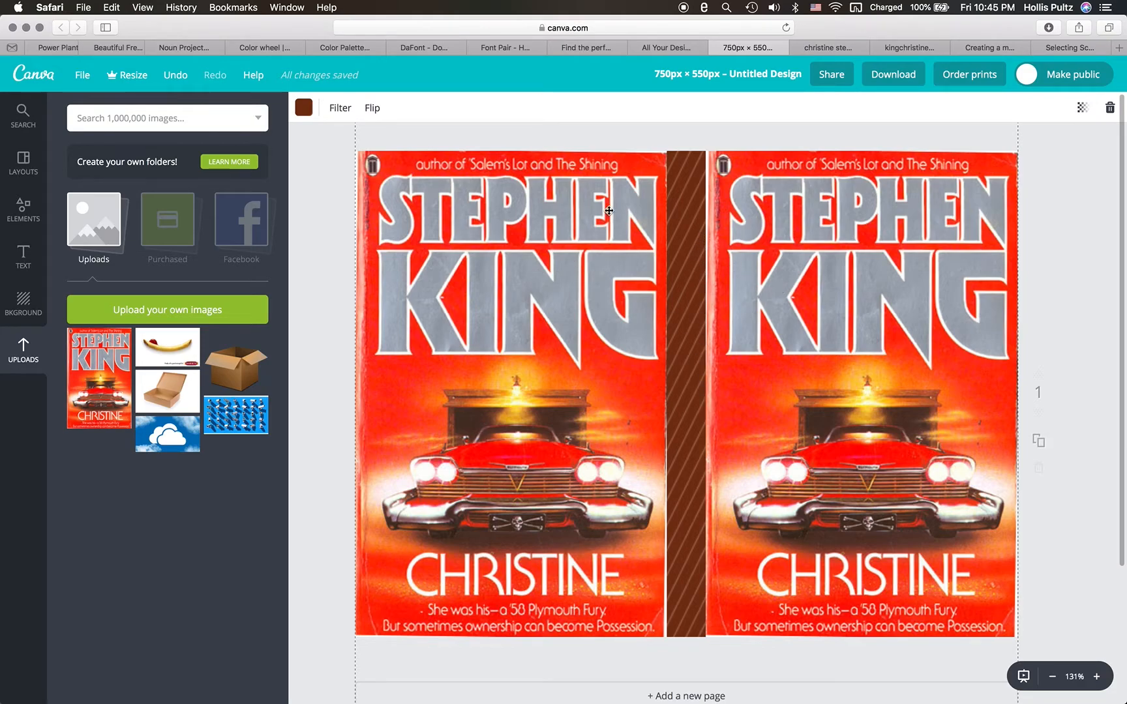
{"action": "left_click", "coordinate": [344, 51]}
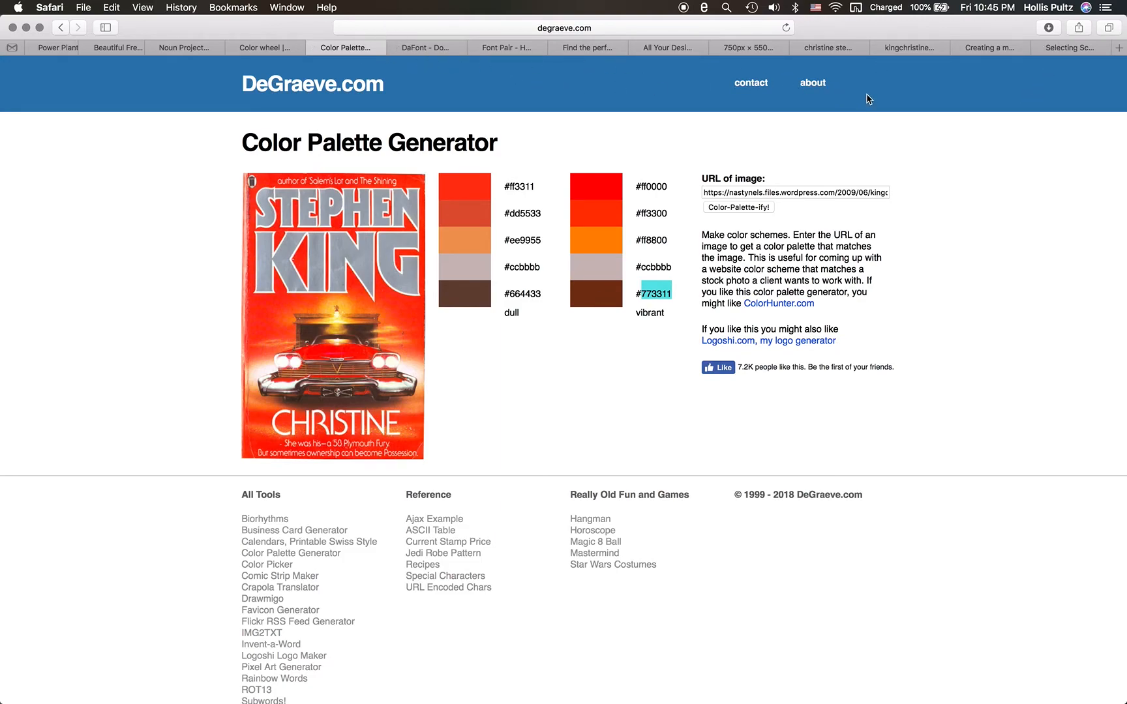
{"action": "left_click", "coordinate": [741, 49]}
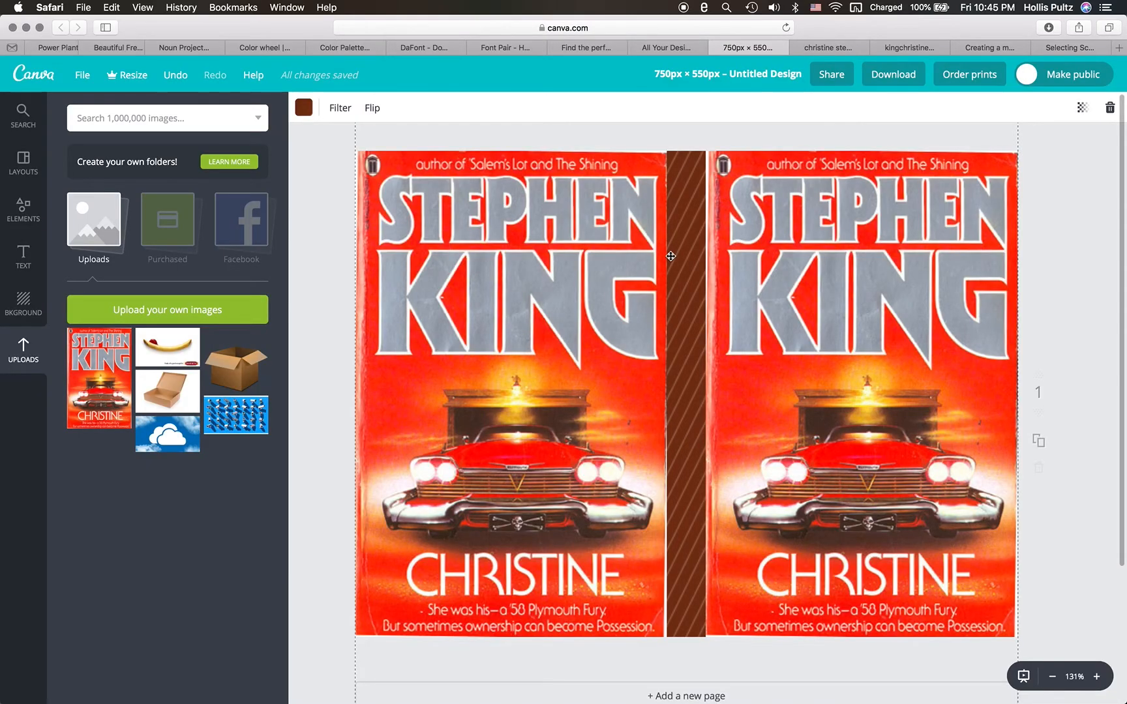
- Switch back to Photoshop and check the Scratch Disks preferences
{"action": "key", "text": "ctrl+Right"}
{"action": "key", "text": "ctrl+Right"}
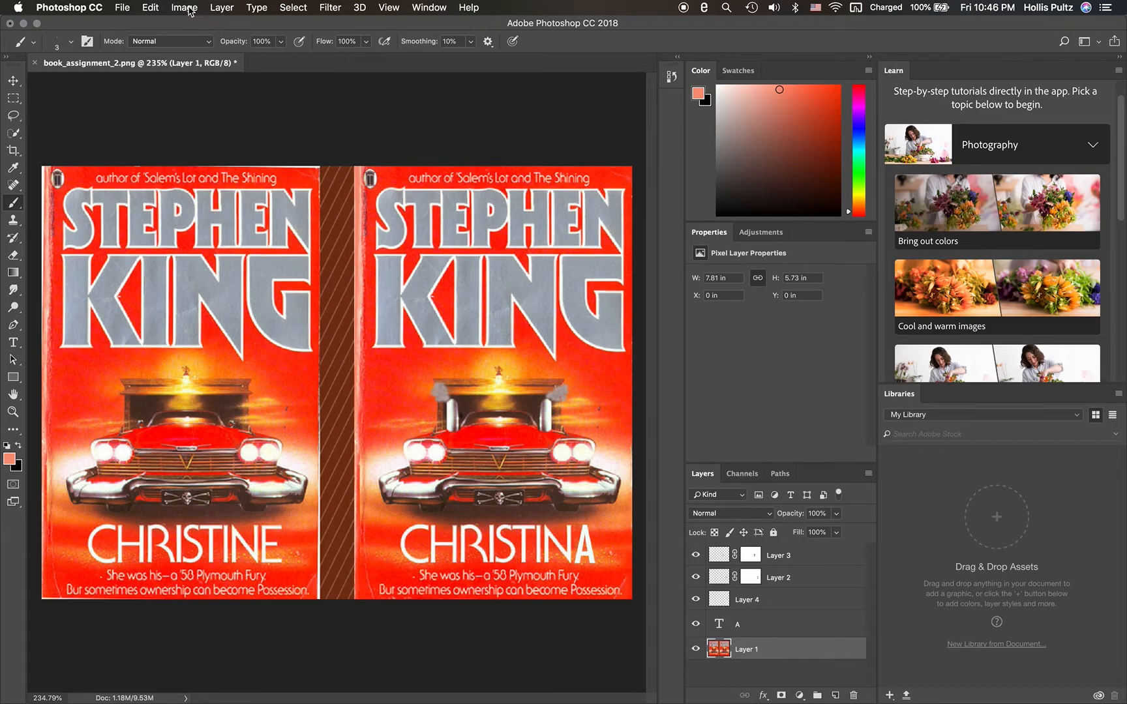
{"action": "left_click", "coordinate": [94, 9]}
{"action": "mouse_move", "coordinate": [98, 51]}
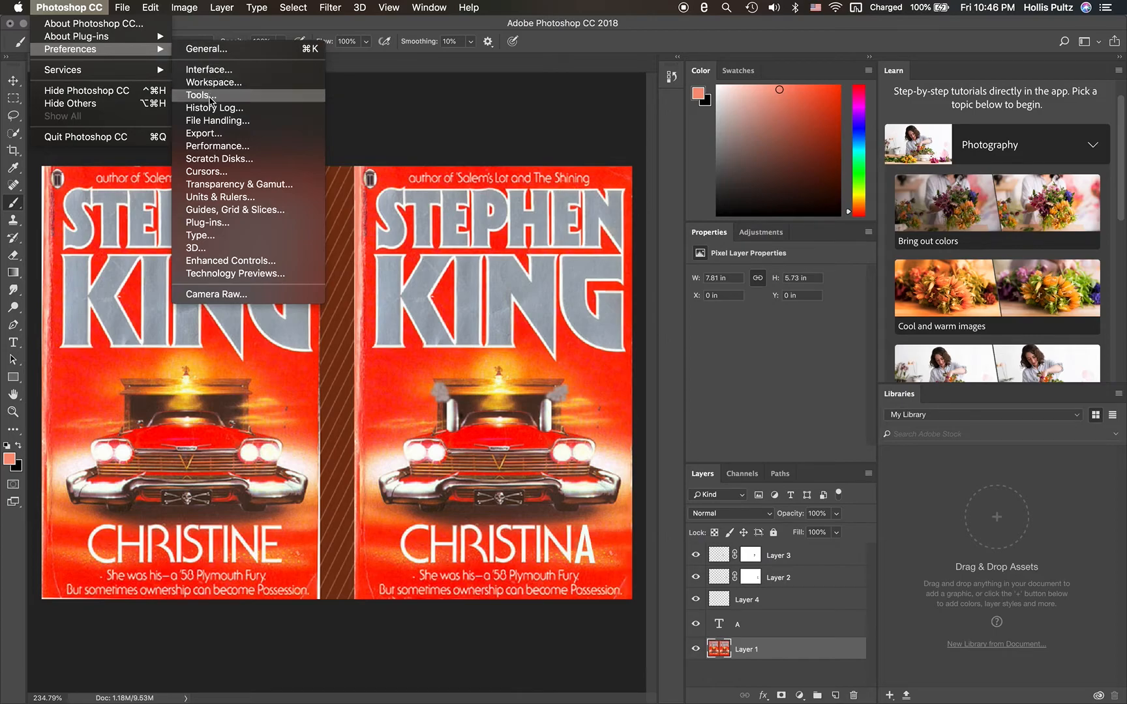
{"action": "left_click", "coordinate": [228, 158]}
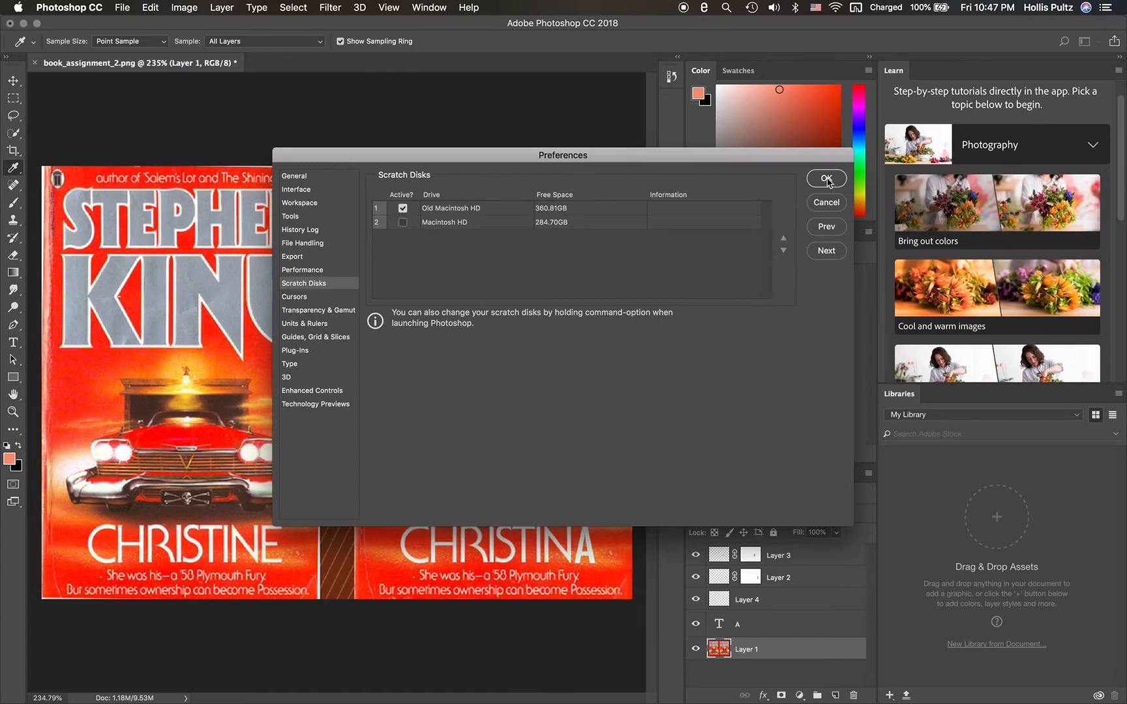
{"action": "left_click", "coordinate": [826, 178]}
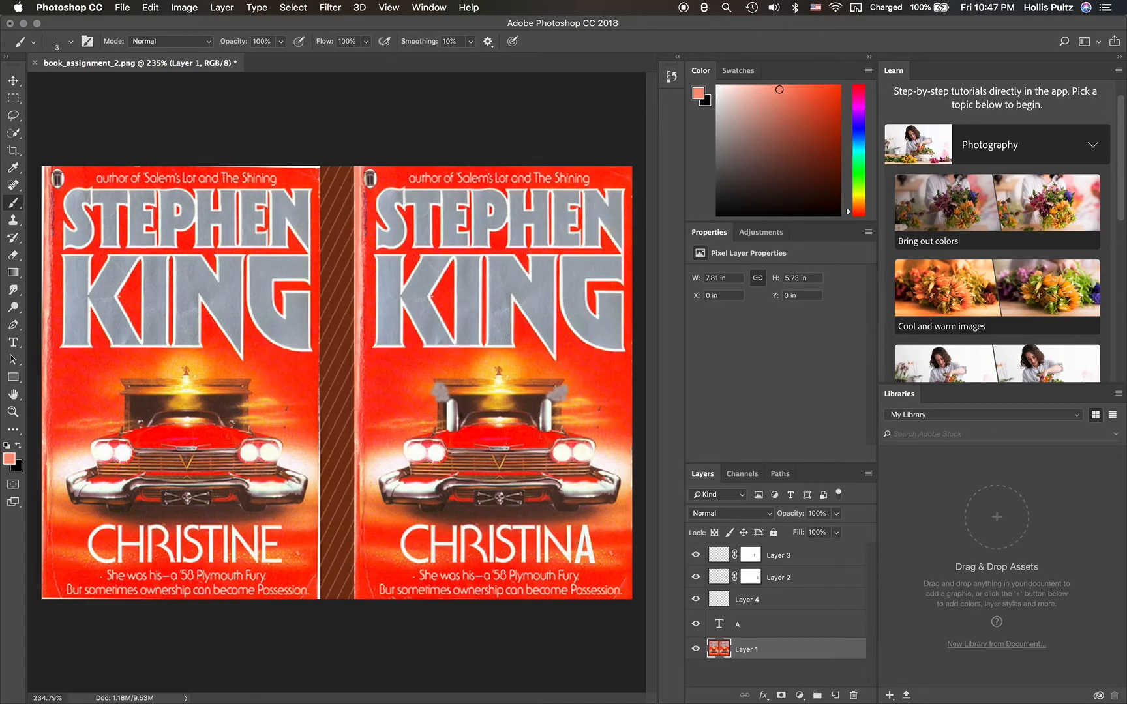
- Save the document as book_assignment_2.psd in the week_2_summary folder, in Photoshop format with layers and Maximize Compatibility on
{"action": "left_click", "coordinate": [116, 8]}
{"action": "left_click", "coordinate": [174, 148]}
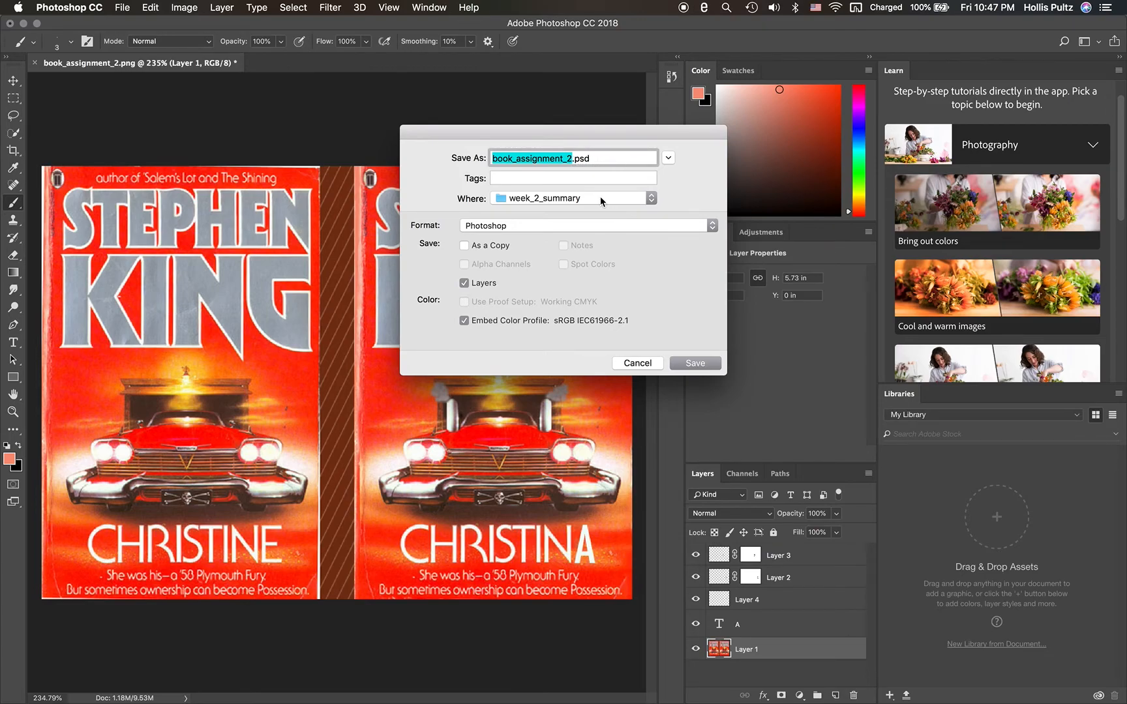
{"action": "left_click", "coordinate": [695, 363]}
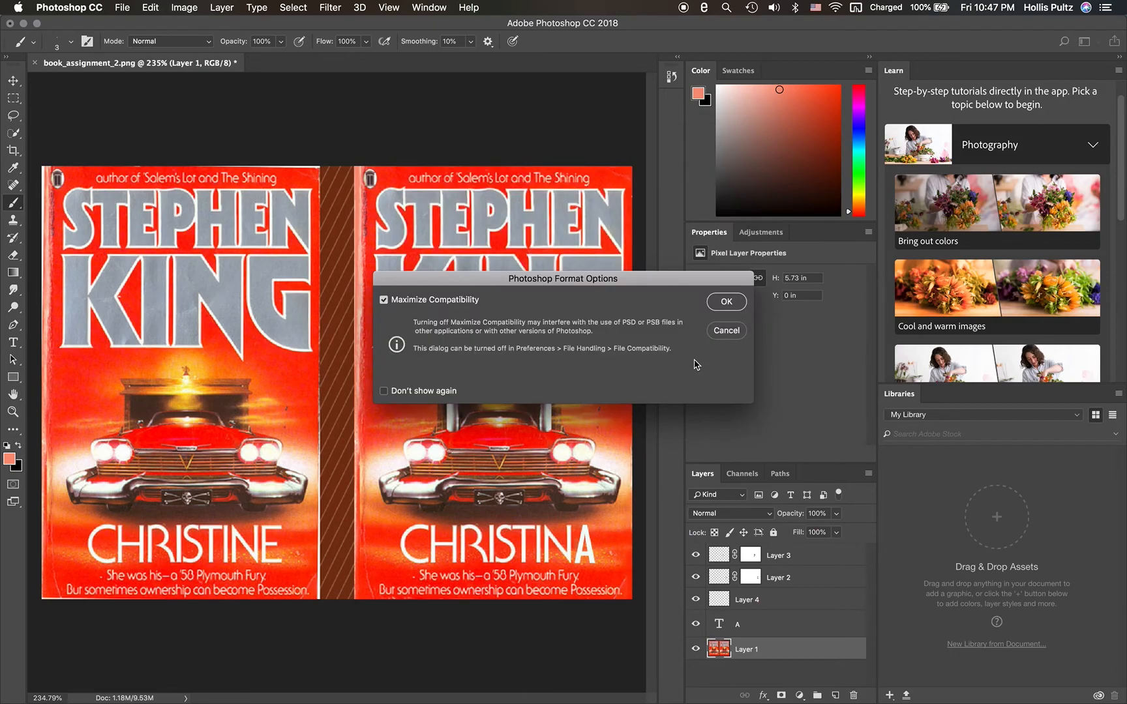
{"action": "left_click", "coordinate": [726, 305]}
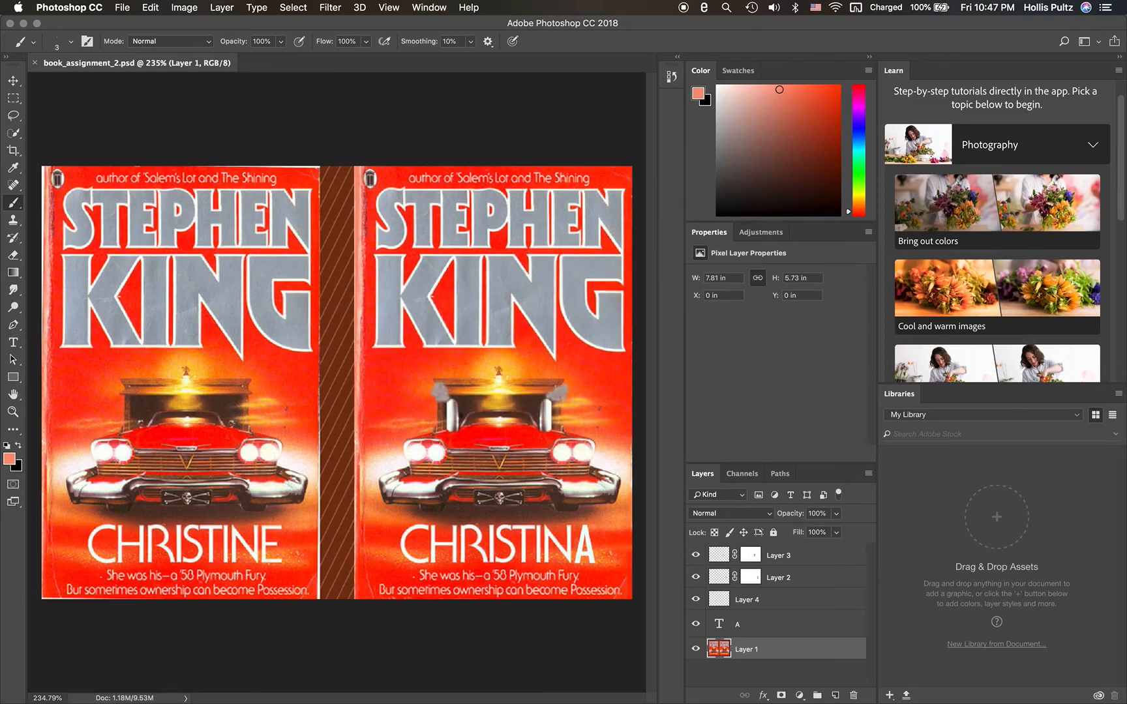